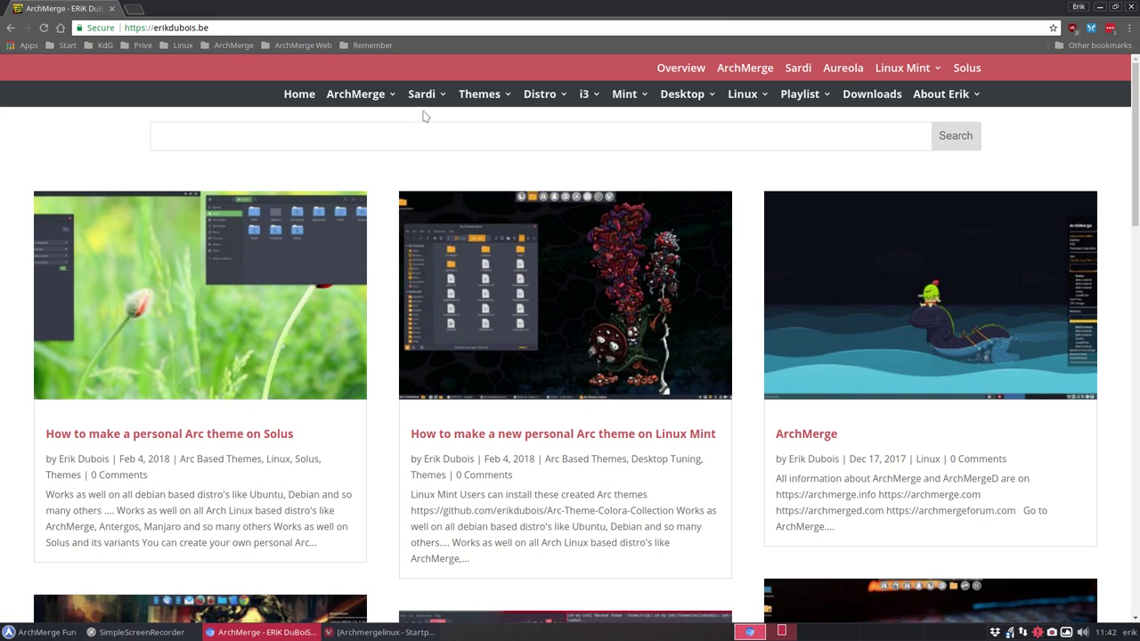
Open the Sardi Visited page and look through its Debian-based and Arch-based lists of tested distros
mouse_move(438, 101)
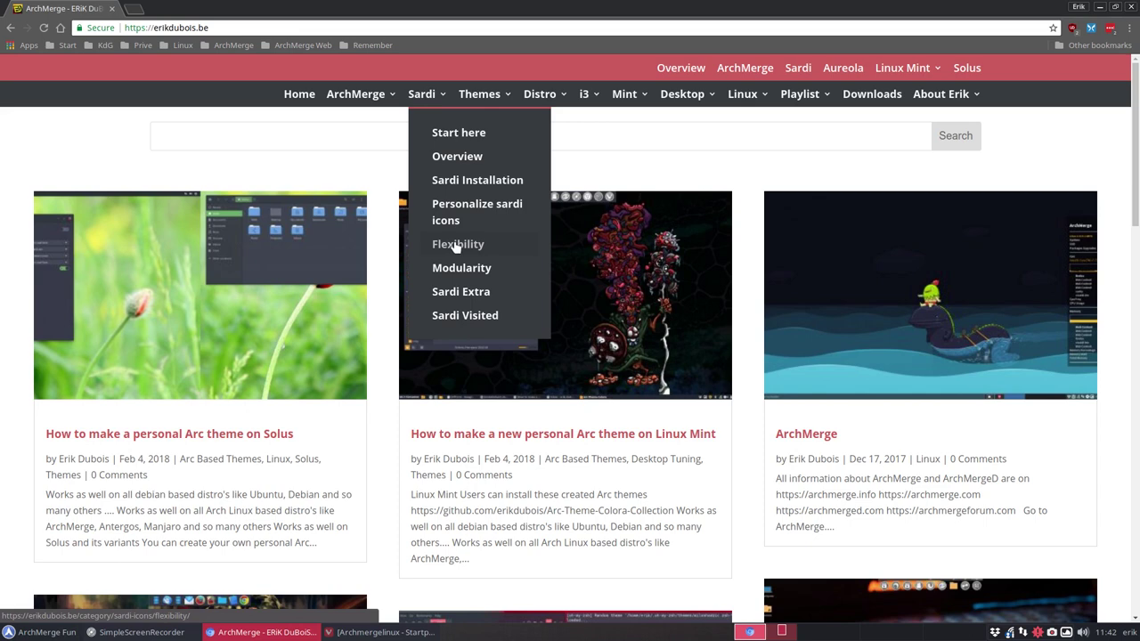
click(462, 318)
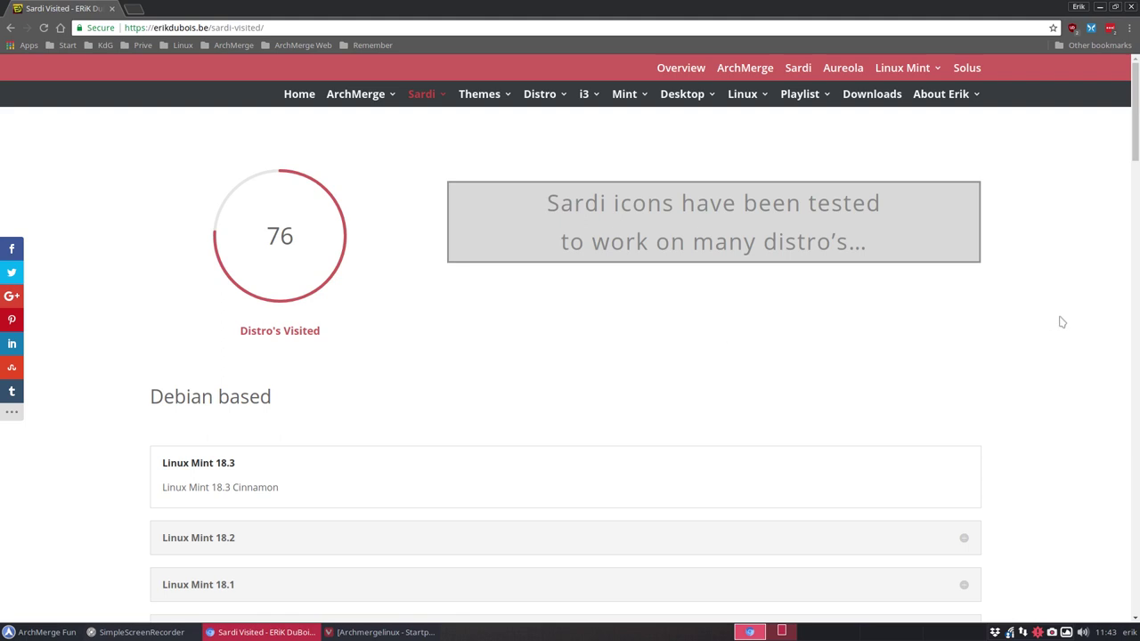
scroll(1061, 322, down, 4)
scroll(1062, 322, down, 6)
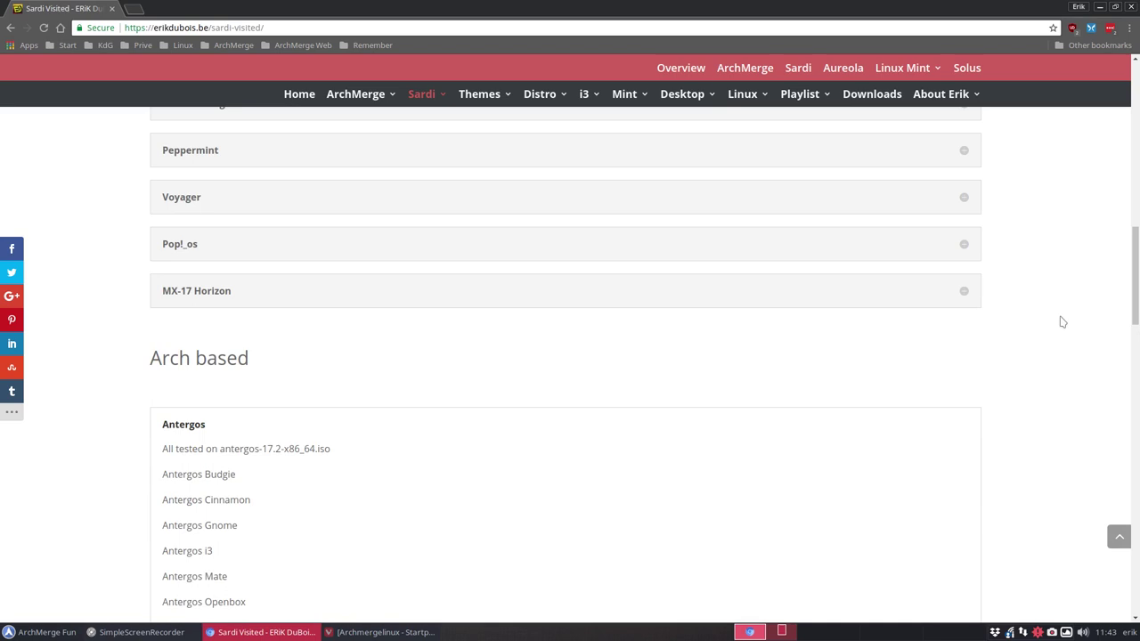
scroll(1062, 322, down, 3)
scroll(1061, 322, up, 12)
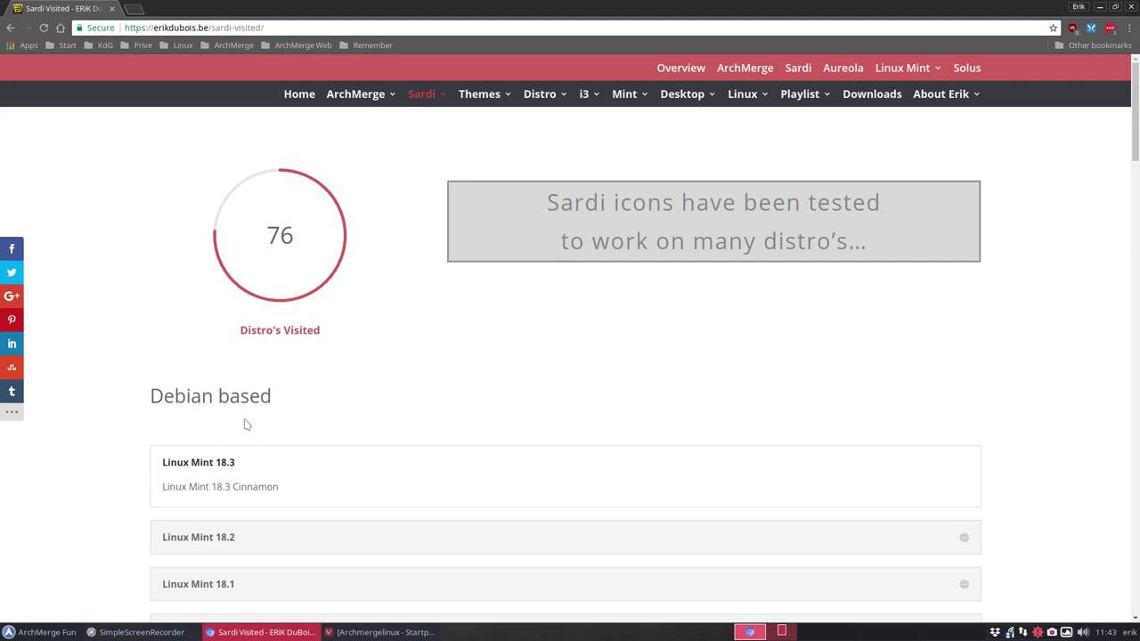
scroll(49, 500, down, 3)
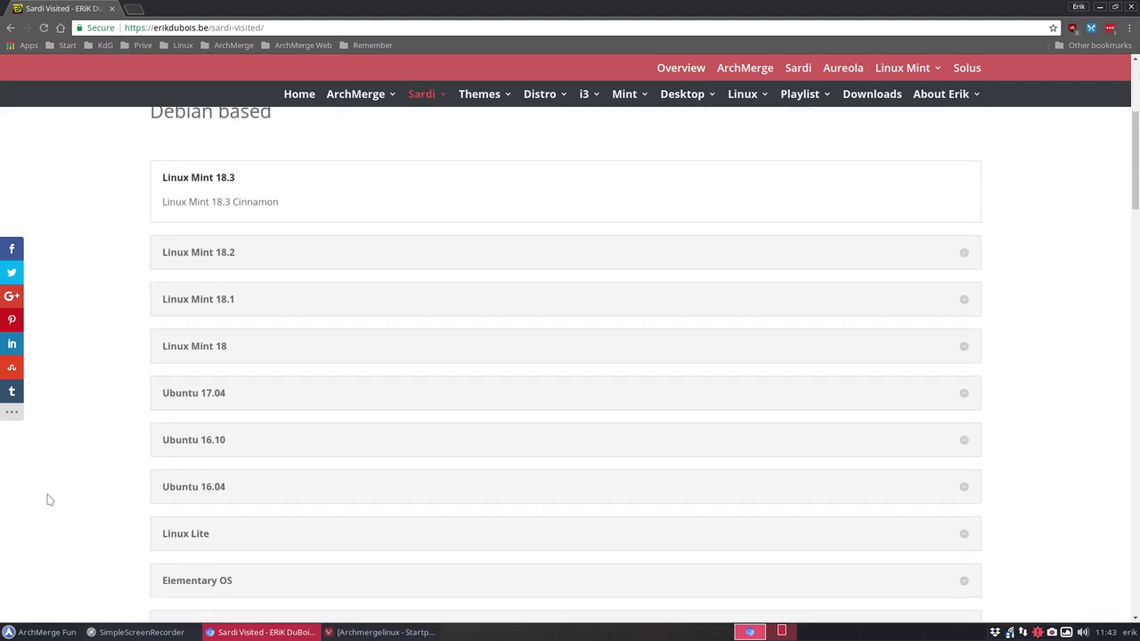
scroll(49, 499, down, 3)
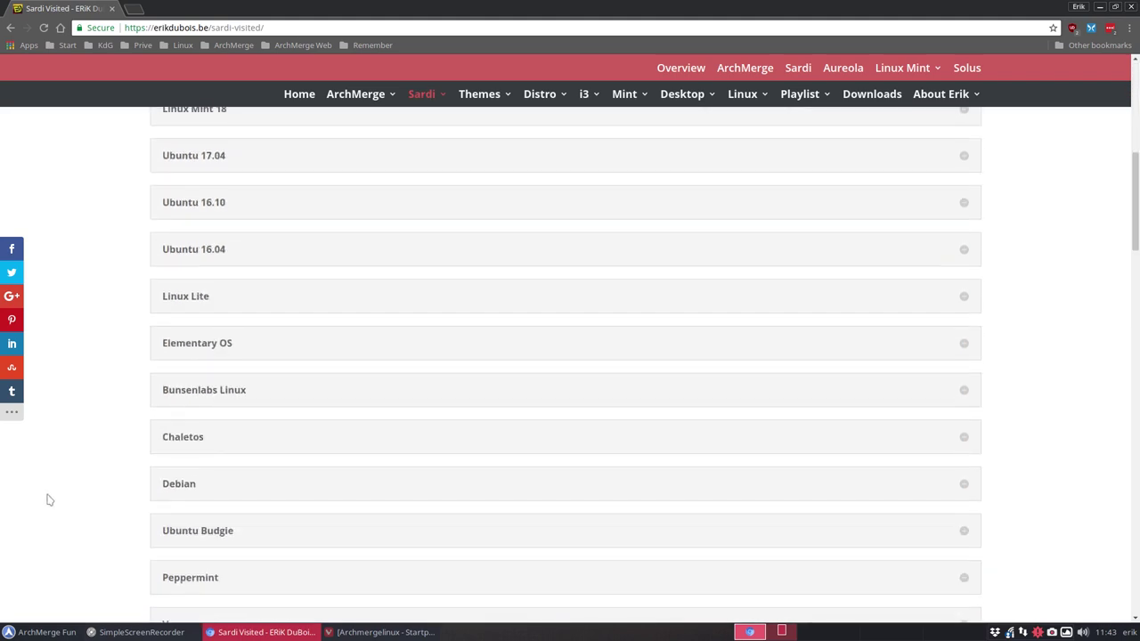
scroll(49, 499, up, 6)
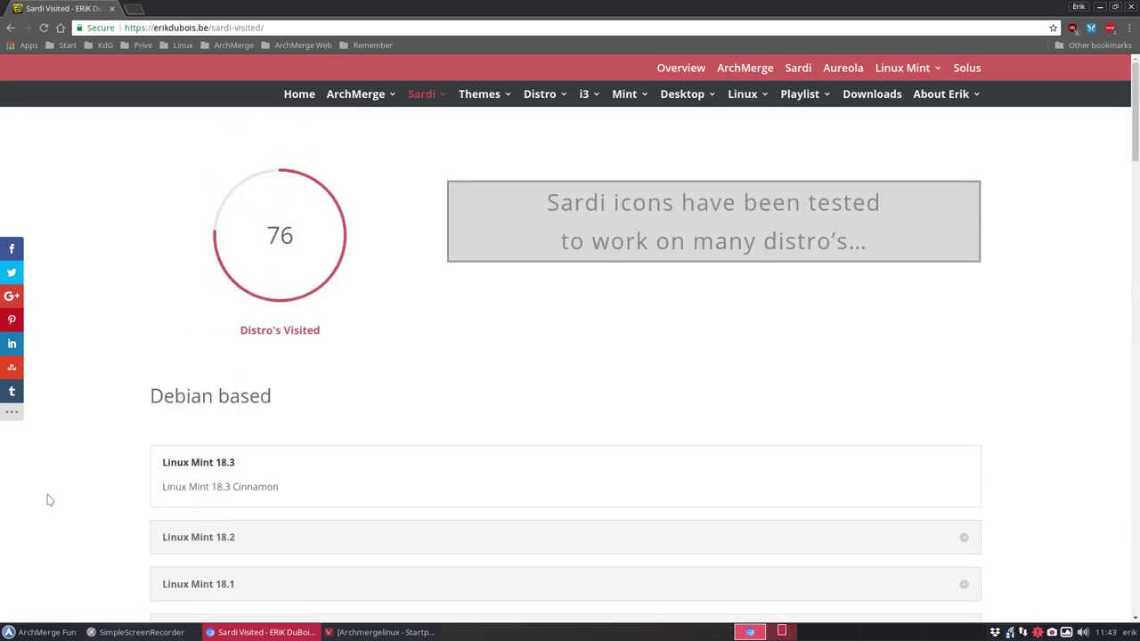
Minimize the browser, open the .icons folder in the file manager, and move its window to the middle of the desktop
click(1099, 7)
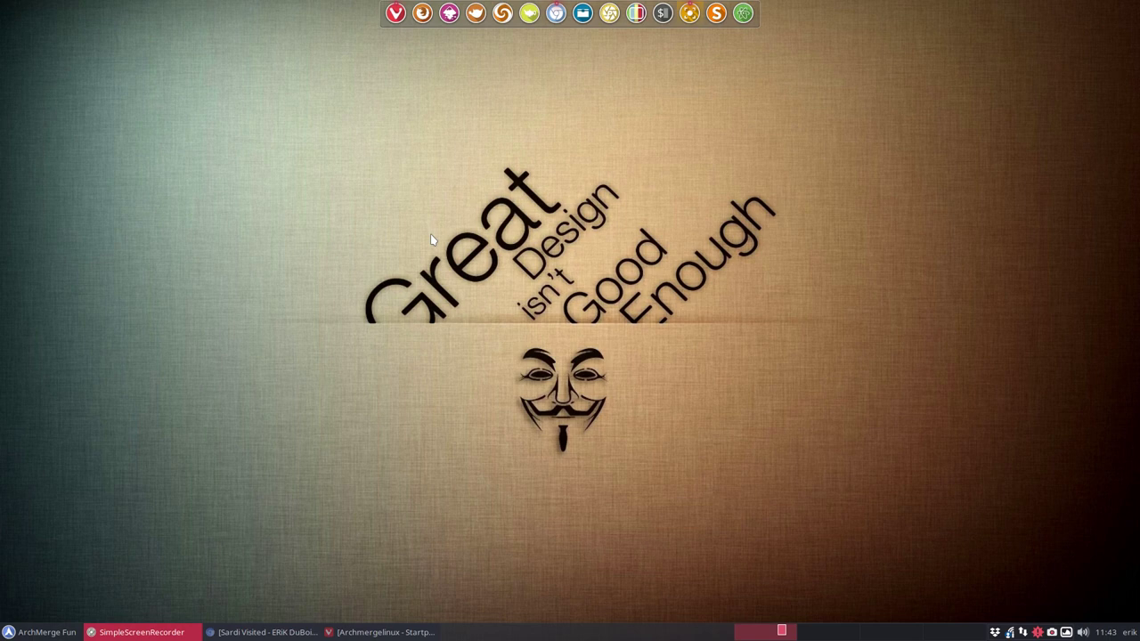
click(583, 14)
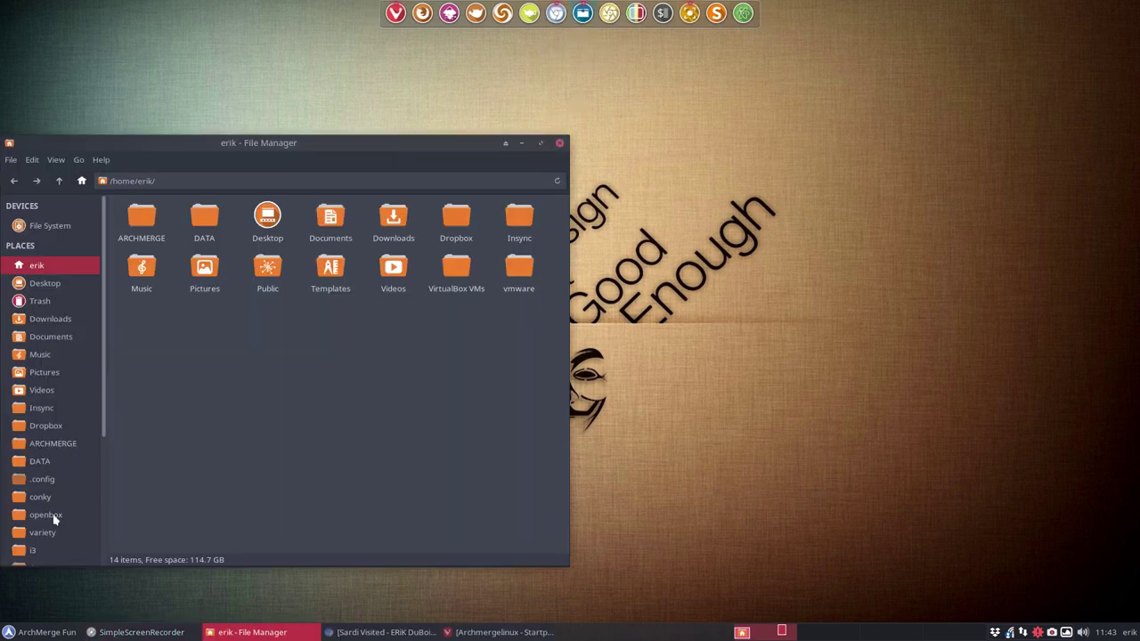
scroll(50, 529, down, 3)
click(51, 482)
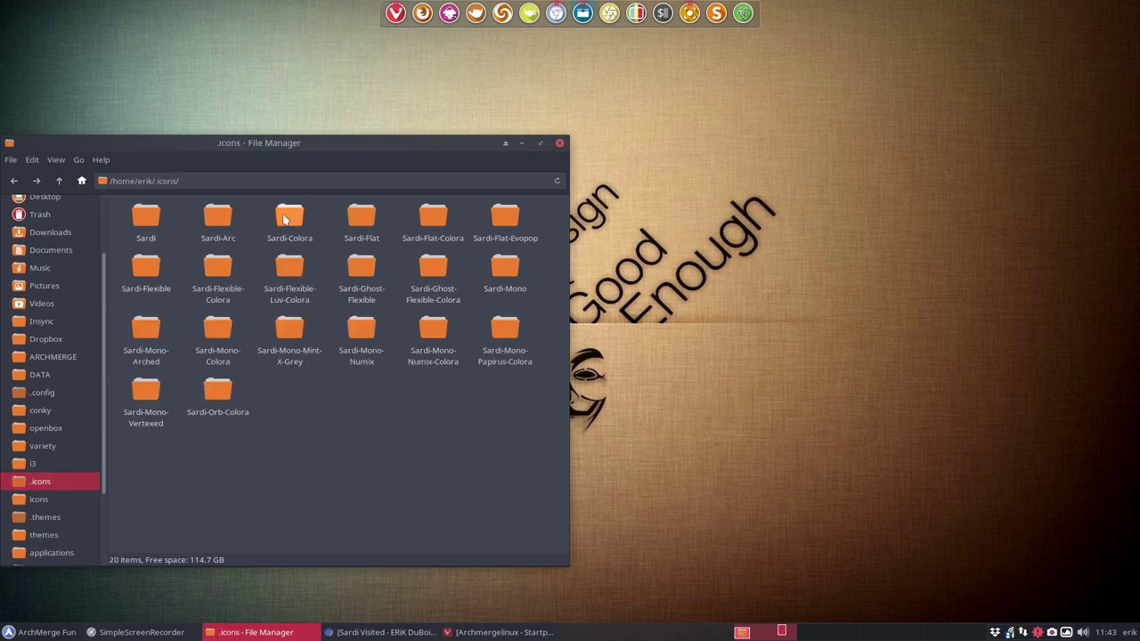
click(287, 219)
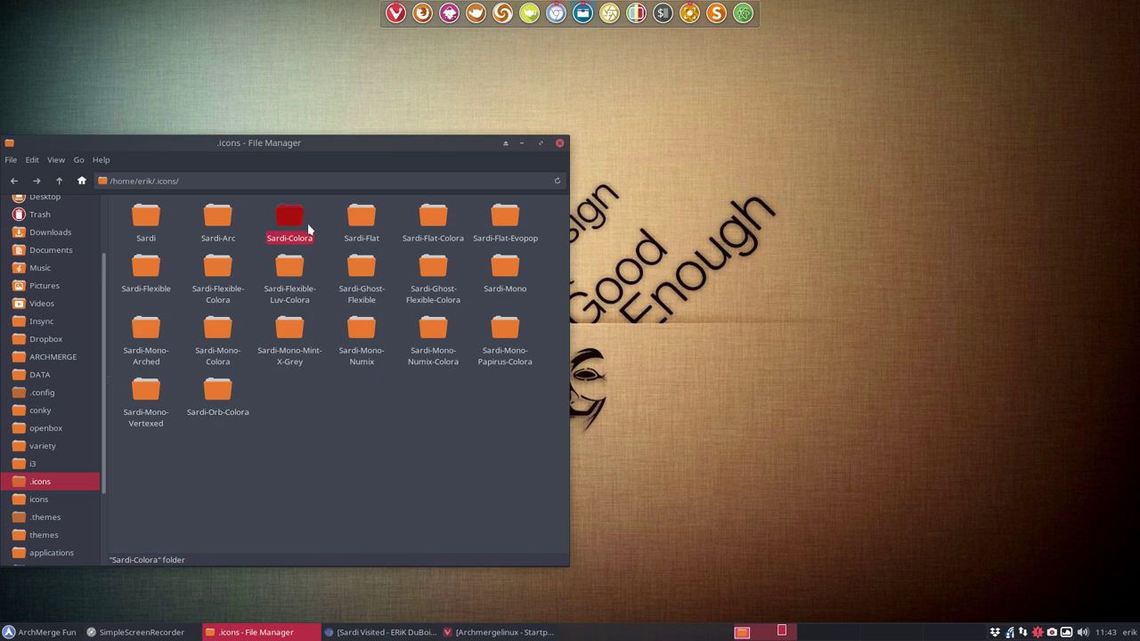
drag(287, 143, 568, 111)
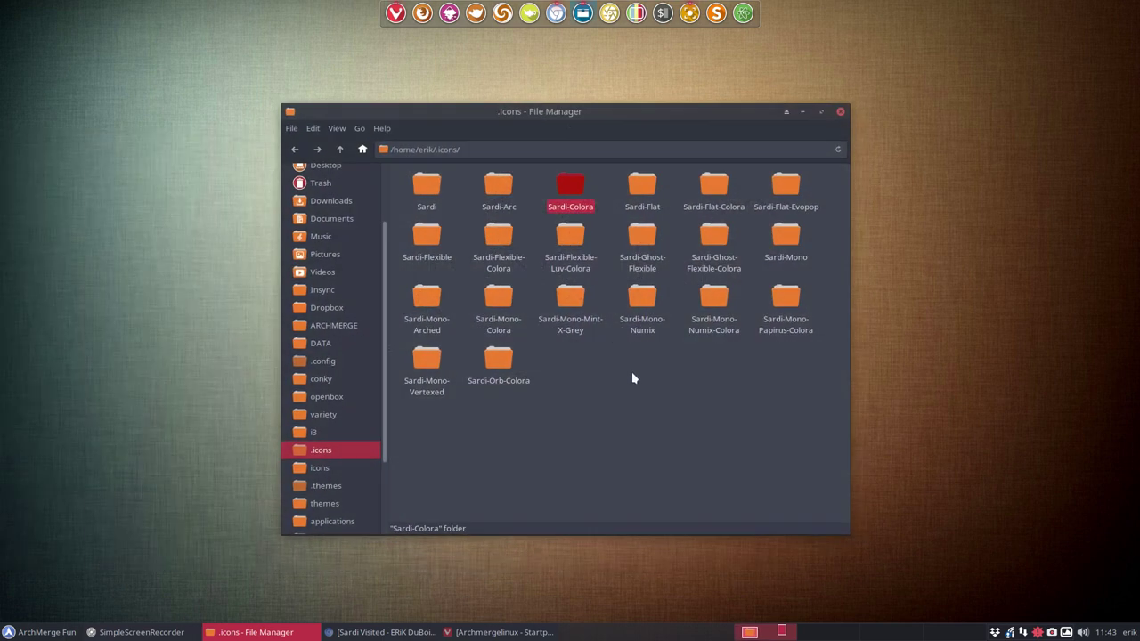
click(631, 372)
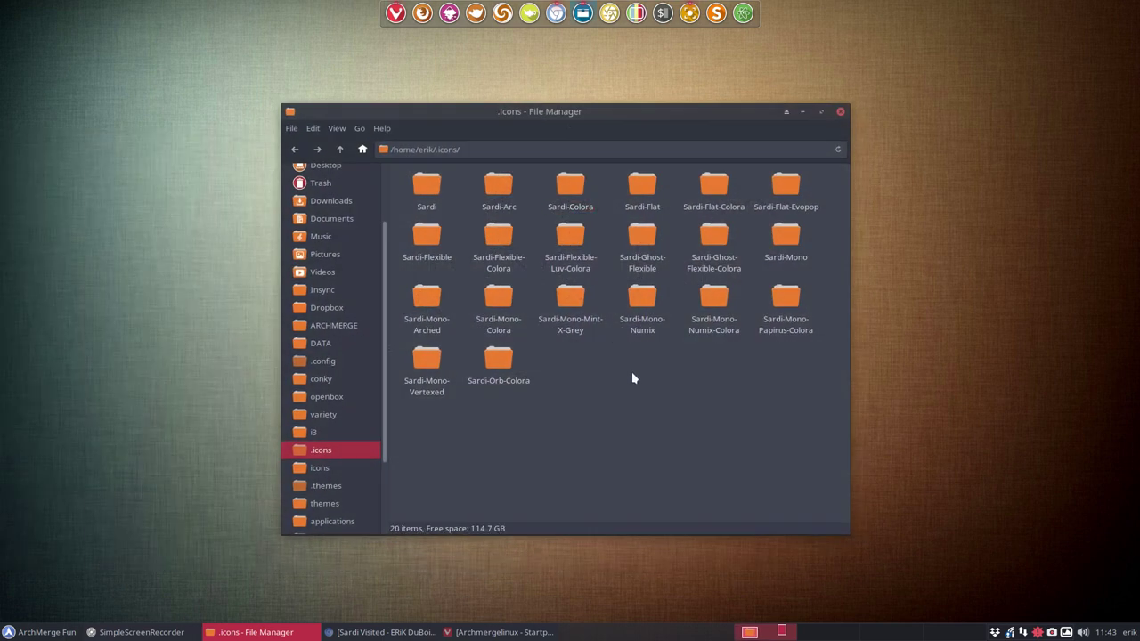
Examine the Sardi theme variants in the .icons folder, including Sardi-Arc, Sardi-Colora, Sardi-Flat, Sardi-Flexible, Sardi-Mono and Sardi-Orb-Colora
click(426, 190)
click(505, 196)
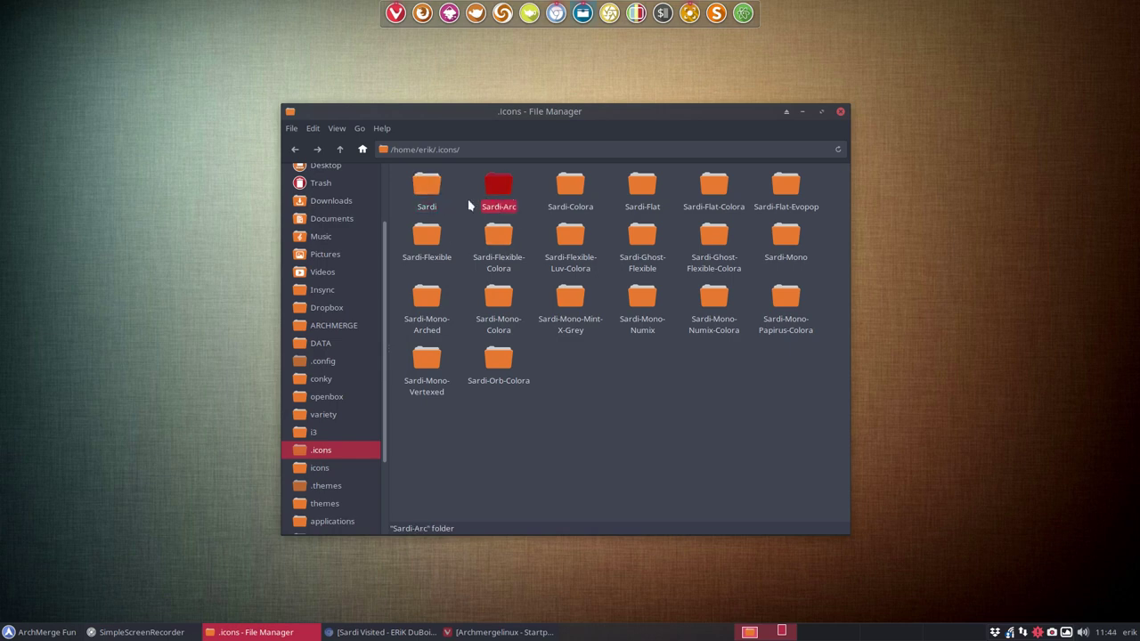
click(561, 187)
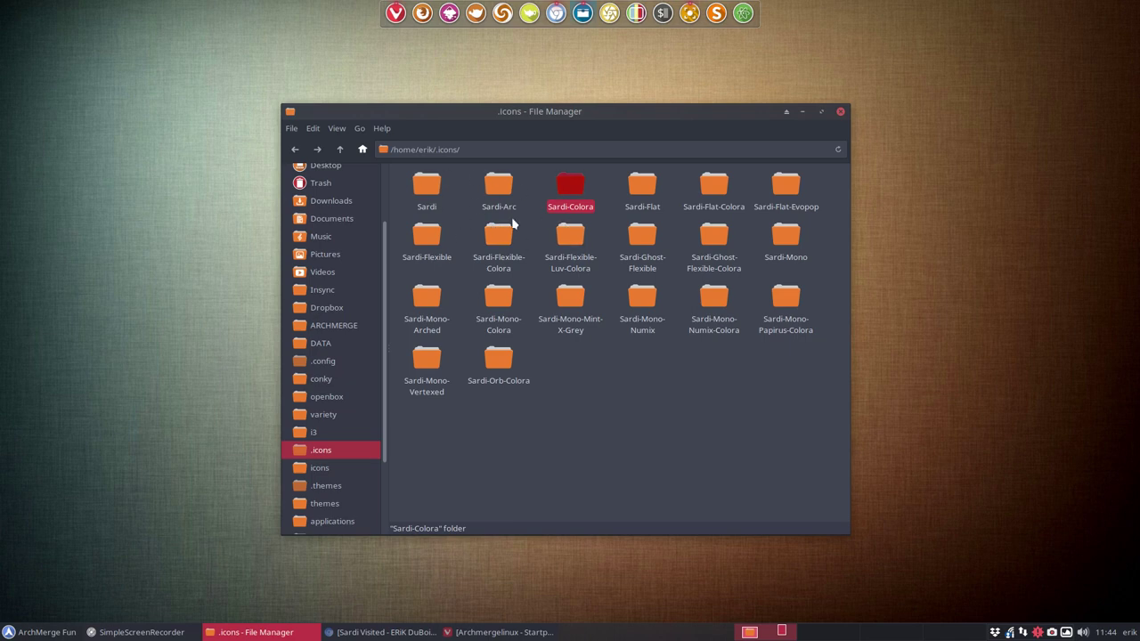
click(589, 390)
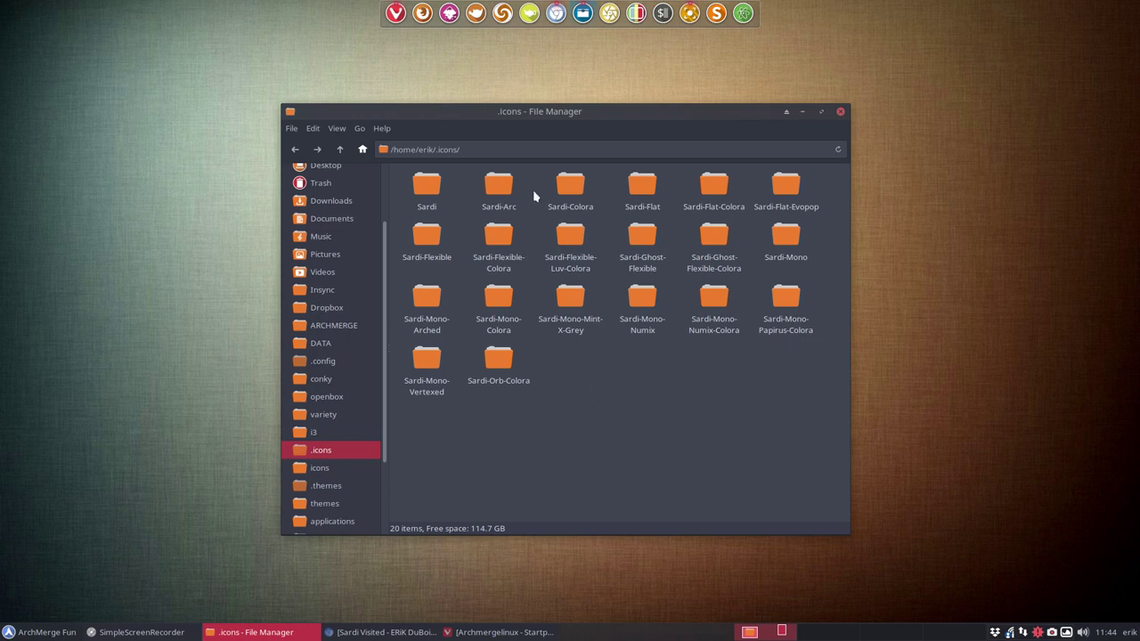
click(573, 189)
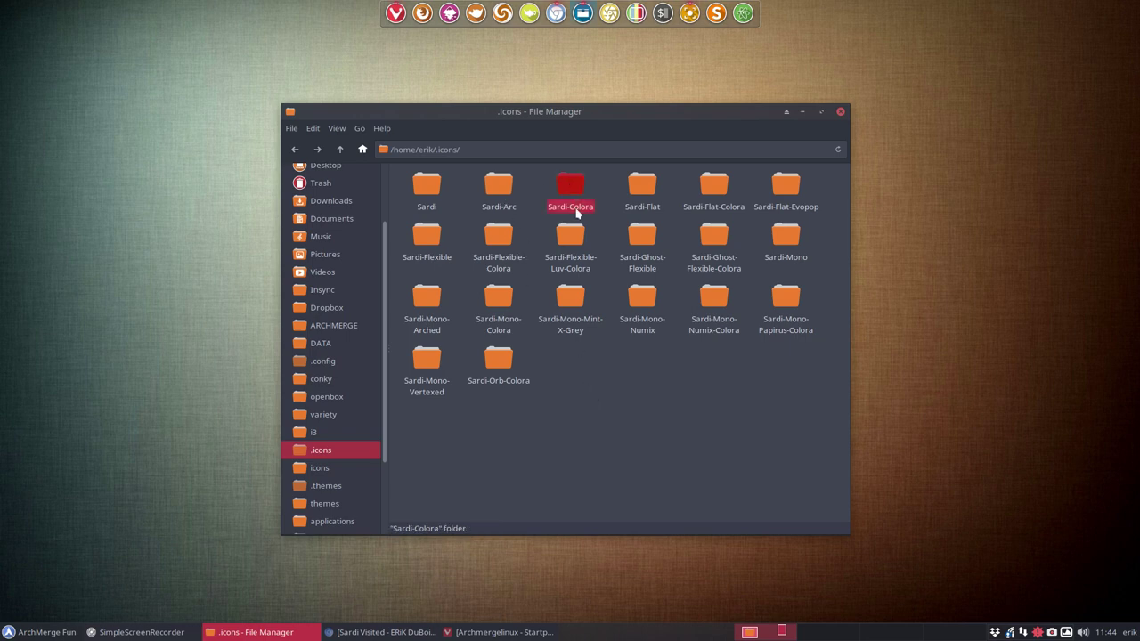
click(642, 194)
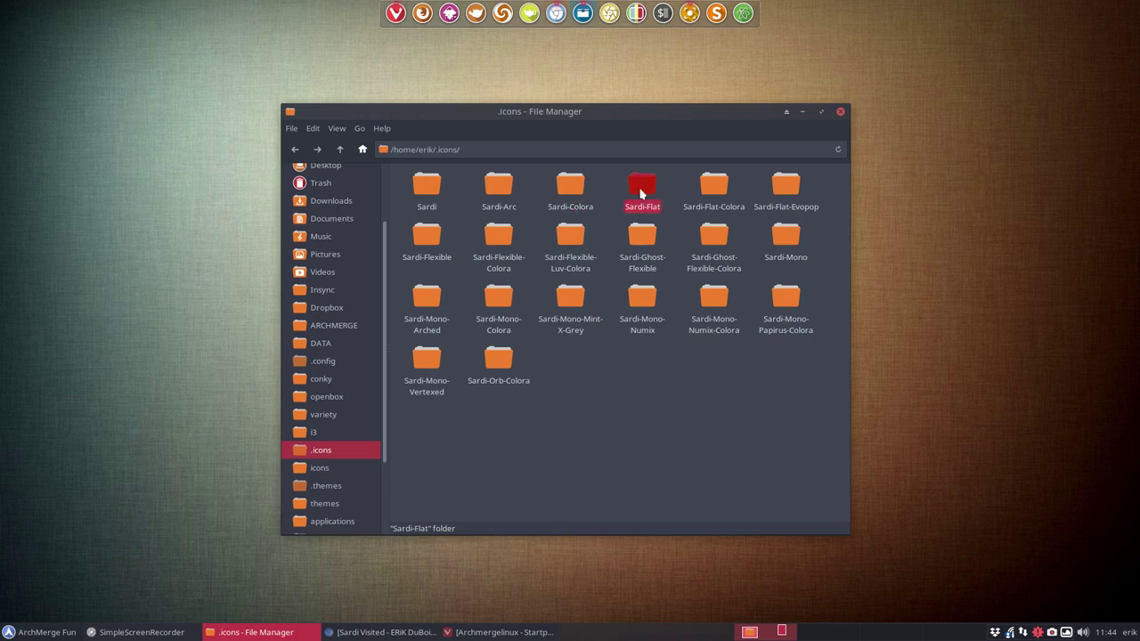
click(426, 239)
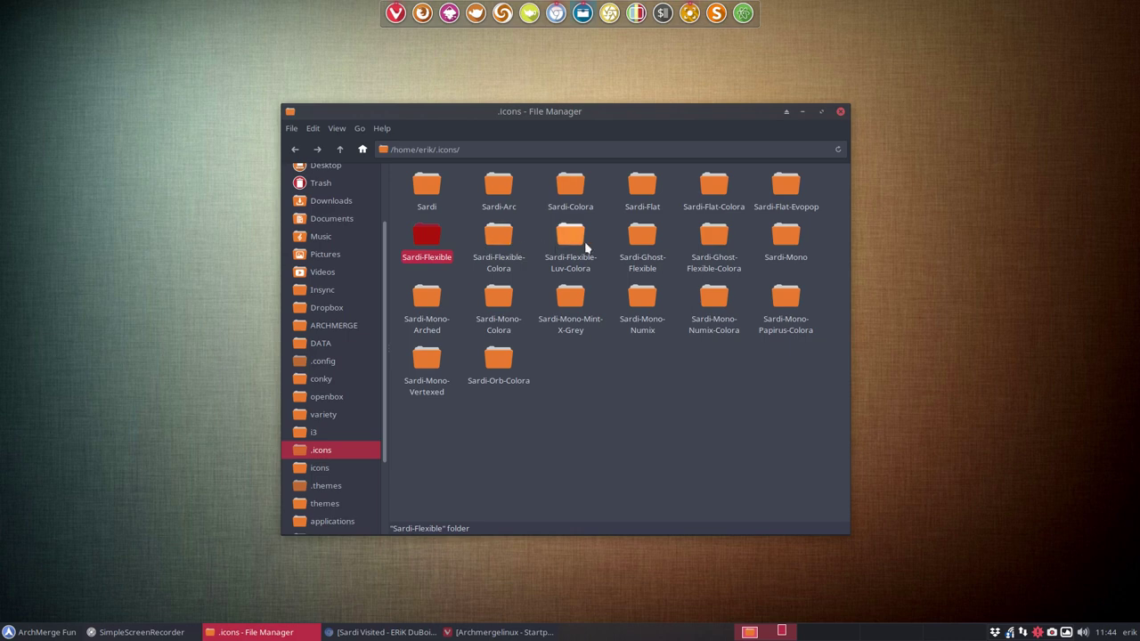
click(638, 239)
click(785, 235)
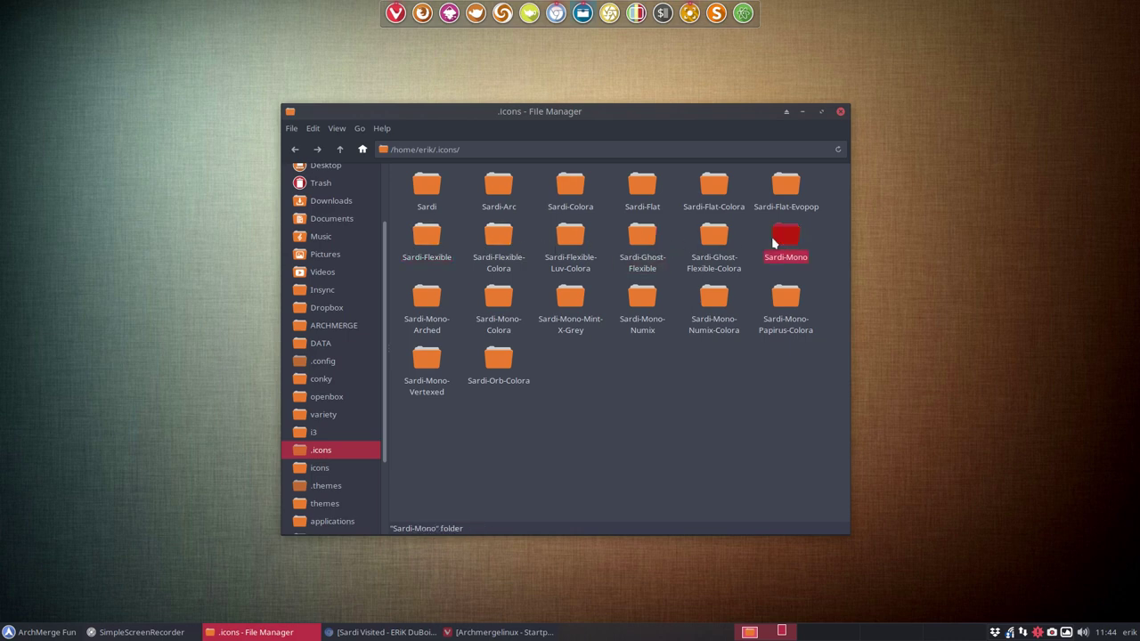
click(499, 360)
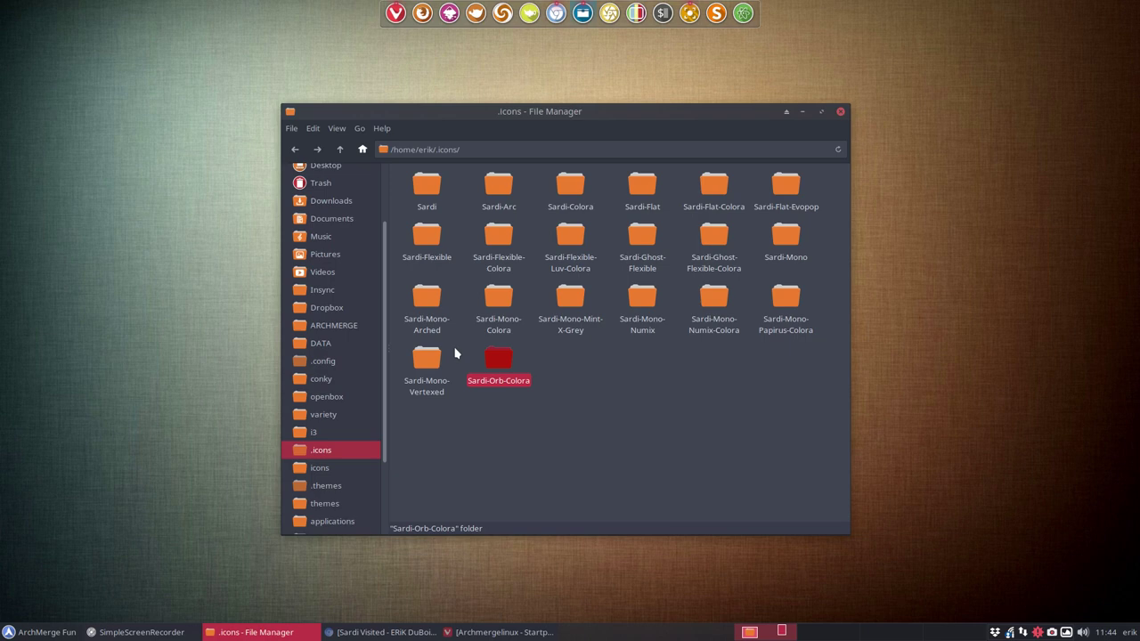
Examine the icon themes named on the Inherits line of the Sardi folder's index.theme file, and close the editor
double_click(426, 183)
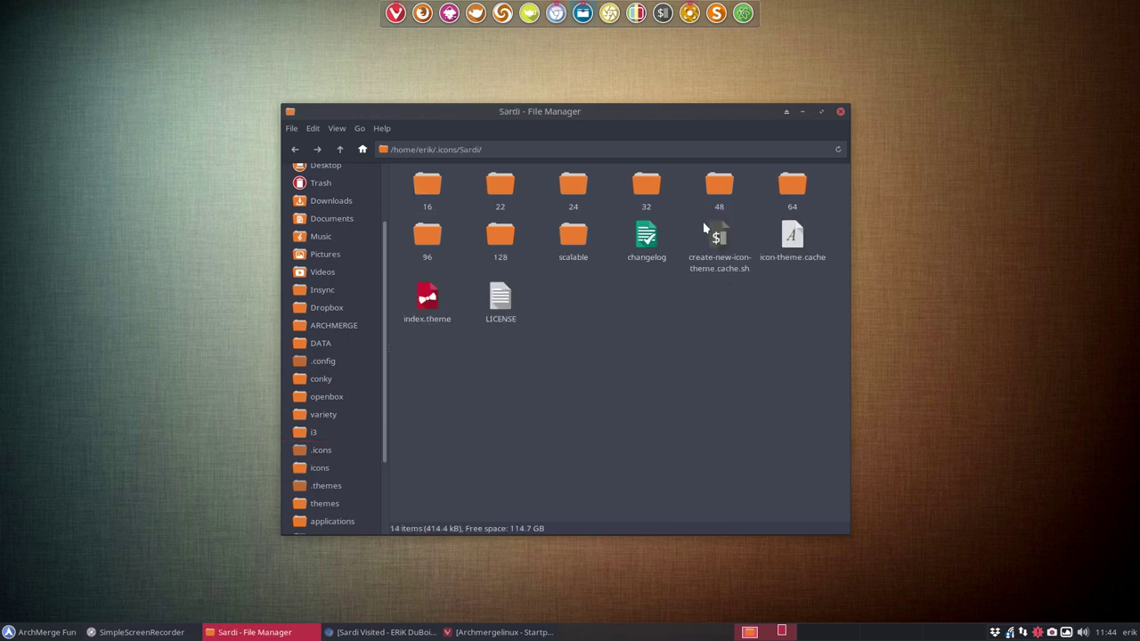
double_click(429, 299)
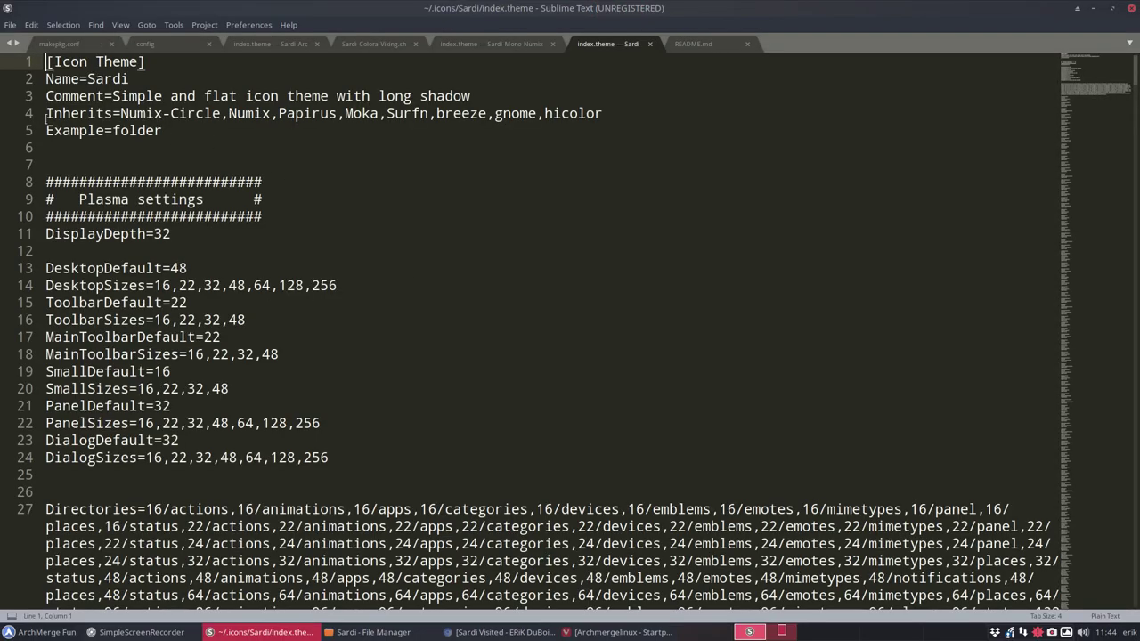
triple_click(46, 116)
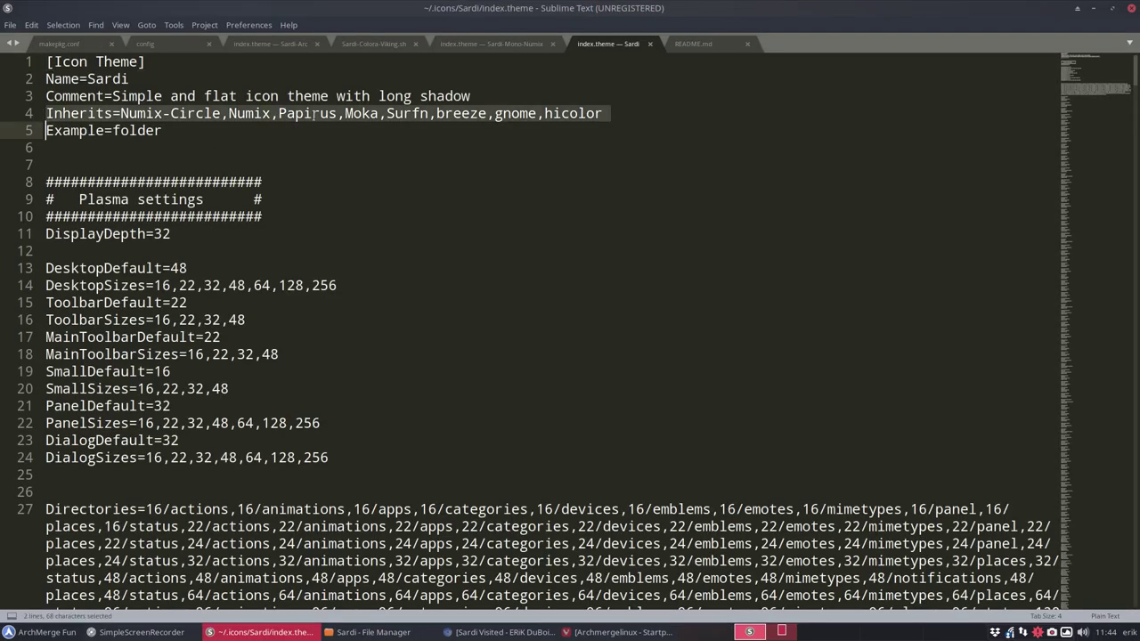
click(256, 130)
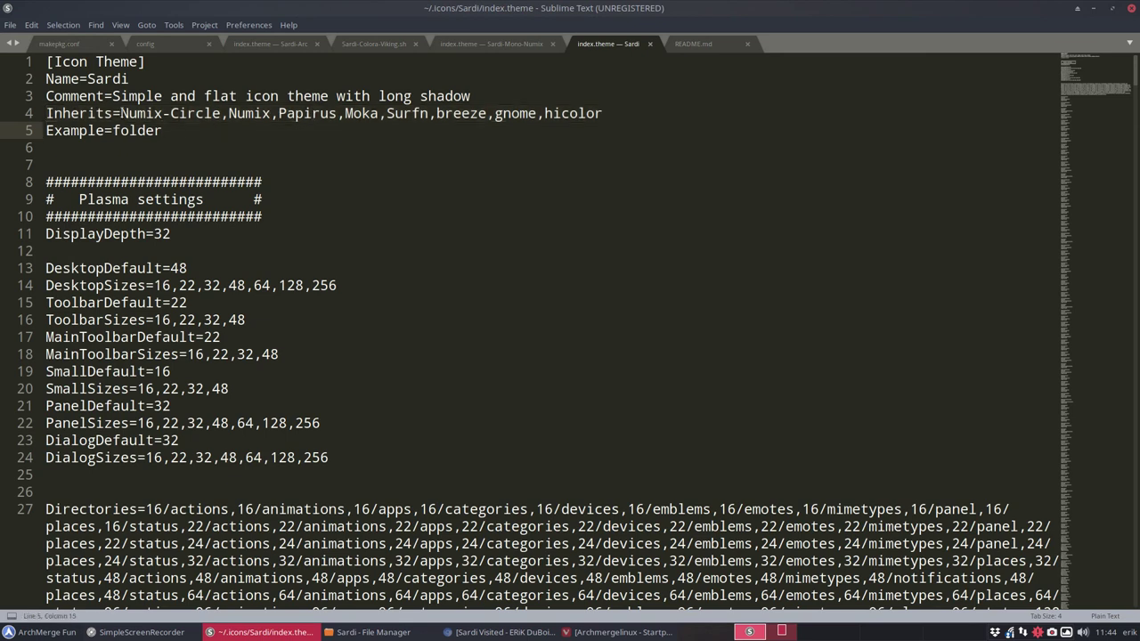
drag(120, 113, 222, 111)
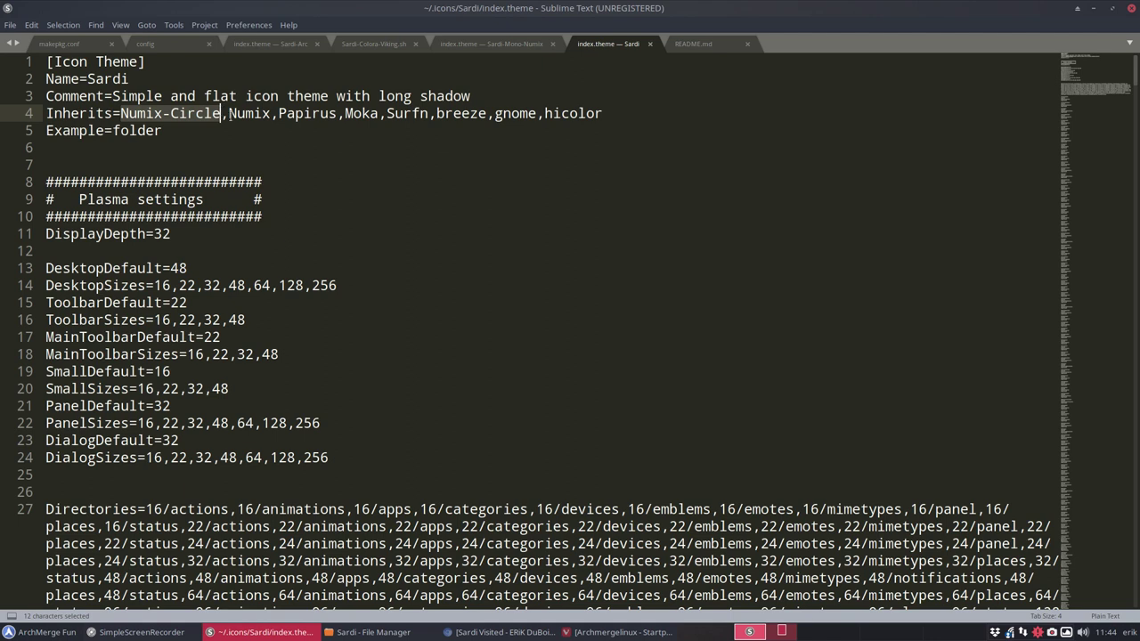
click(225, 113)
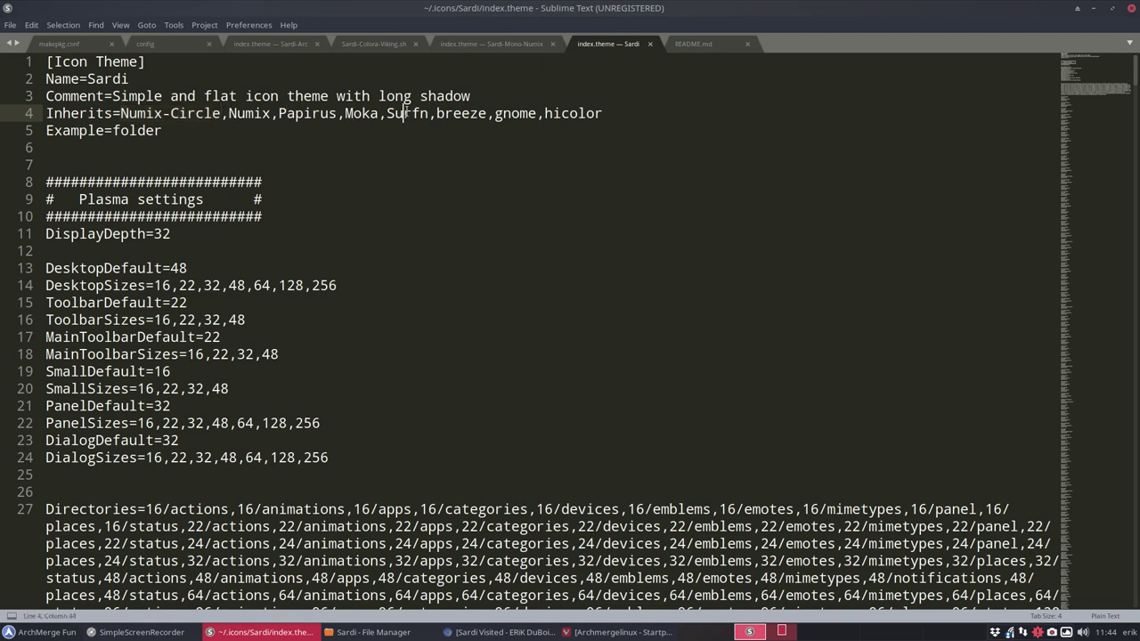
click(503, 113)
drag(122, 113, 489, 113)
click(520, 113)
click(561, 113)
click(1132, 8)
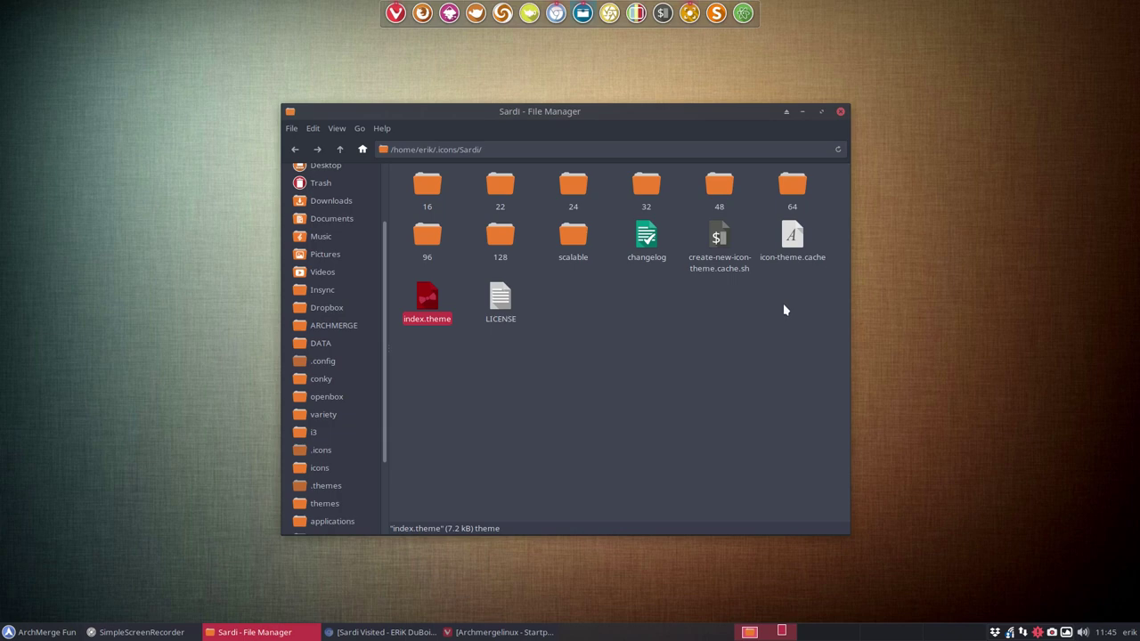
Go back to the .icons folder and open Sardi-Colora to look over its color scripts
click(339, 149)
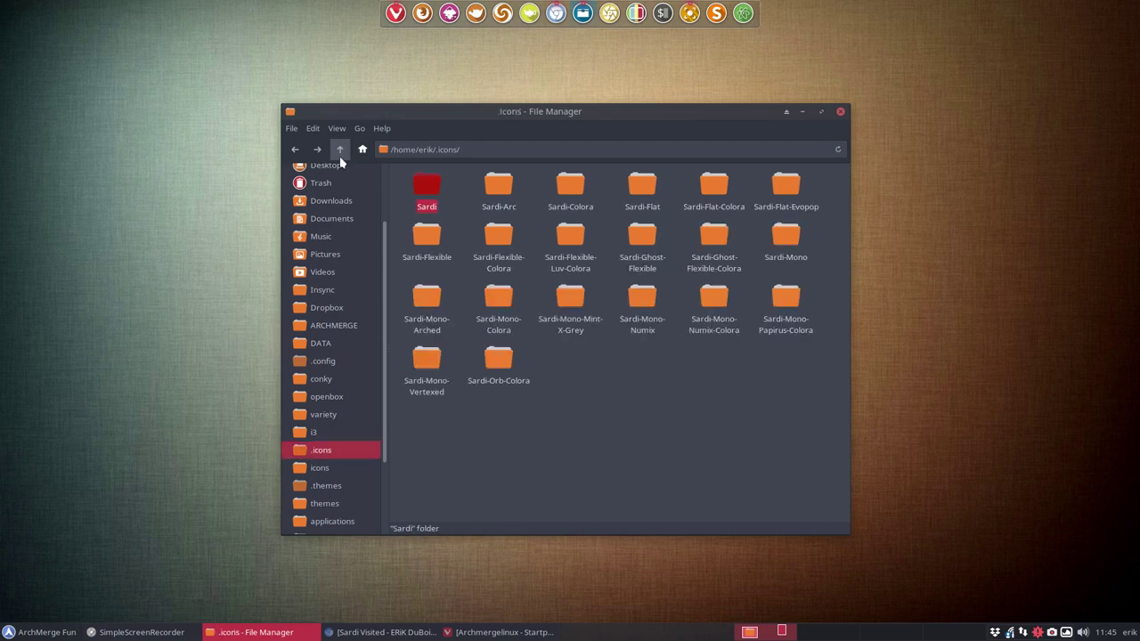
double_click(572, 187)
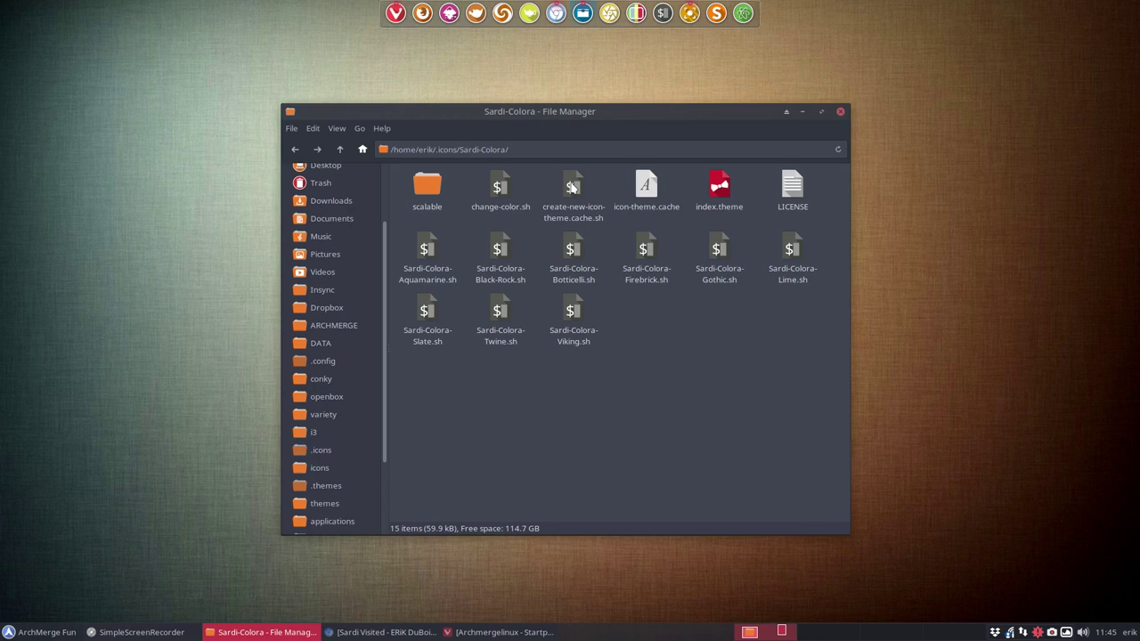
drag(405, 236, 837, 331)
click(770, 351)
Set the jack-o'-lantern pumpkin image as the wallpaper with Variety's Wallpaper Selector, repositioning the file manager window around it
drag(732, 115, 494, 47)
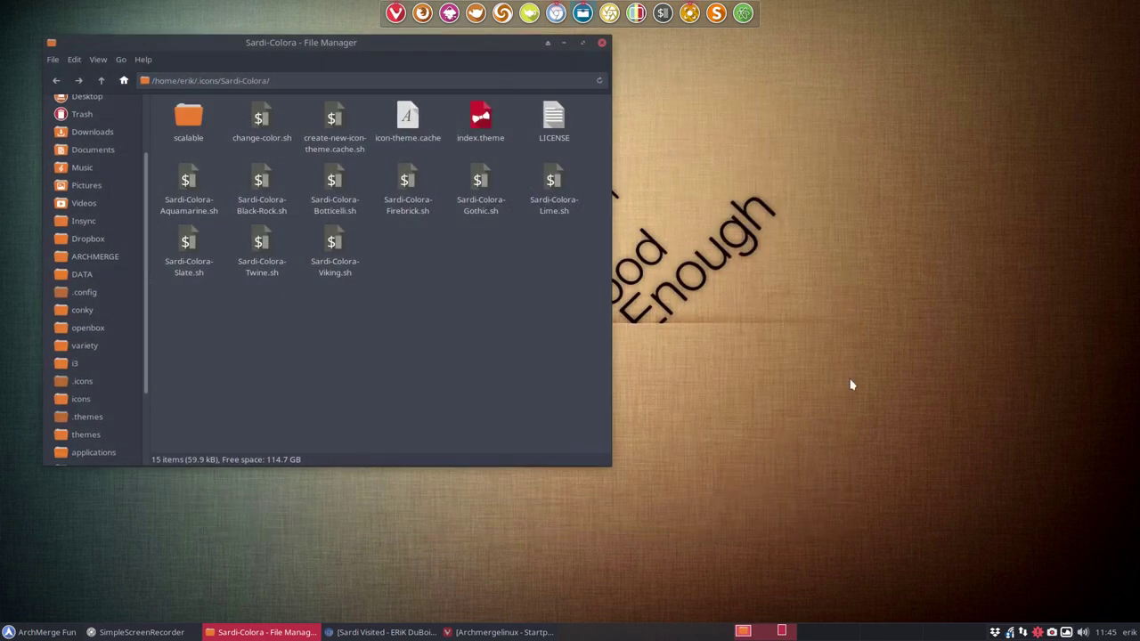
click(1066, 632)
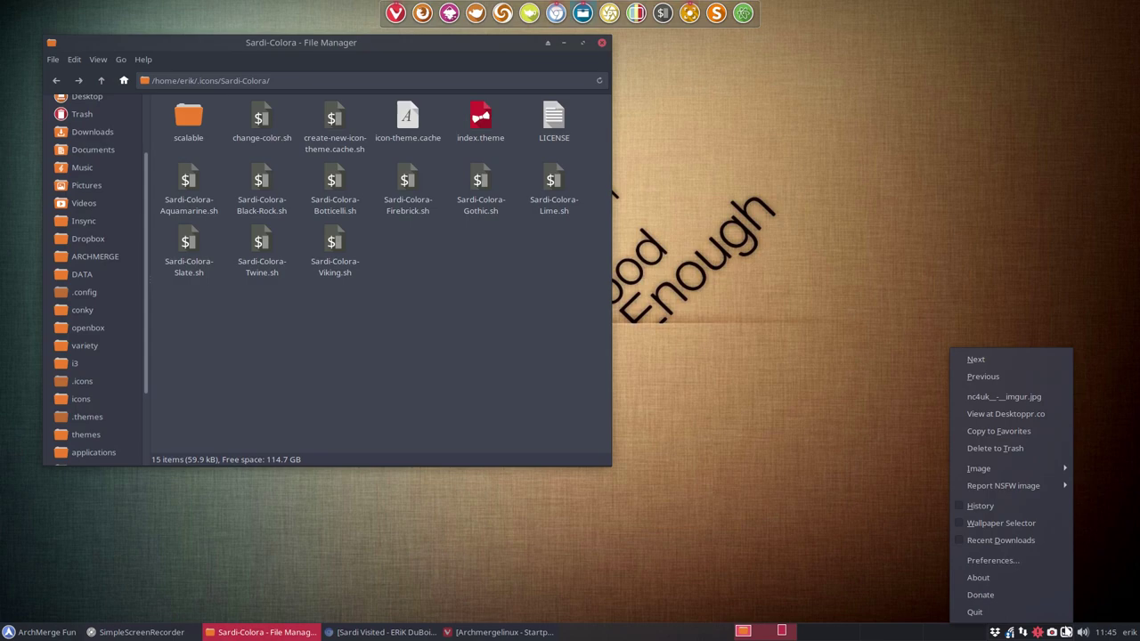
click(1000, 523)
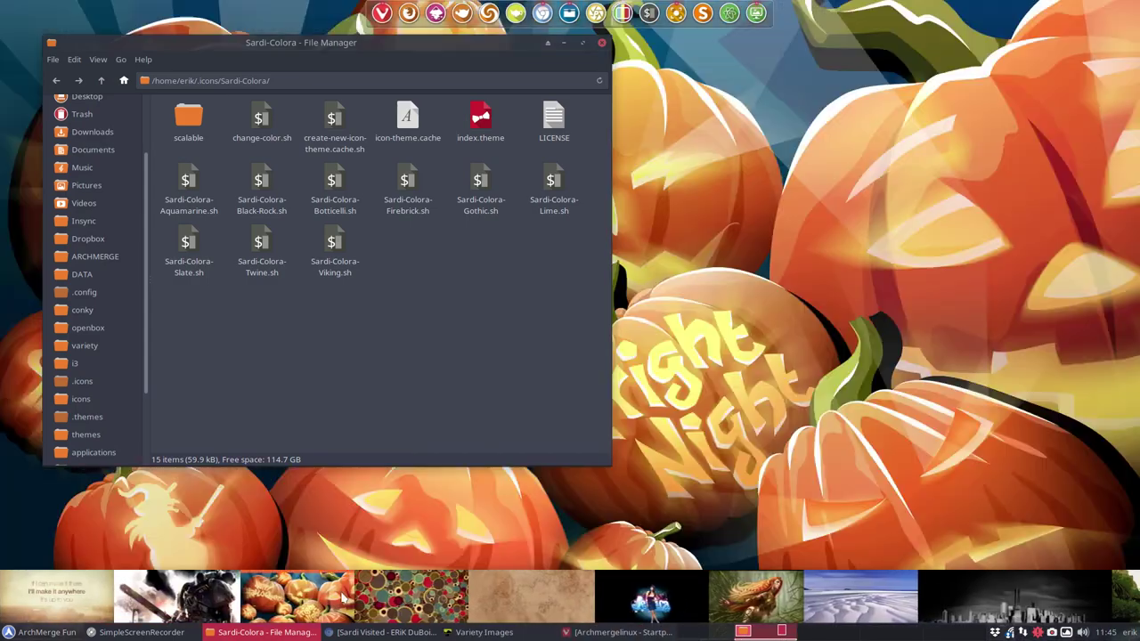
click(345, 598)
right_click(301, 610)
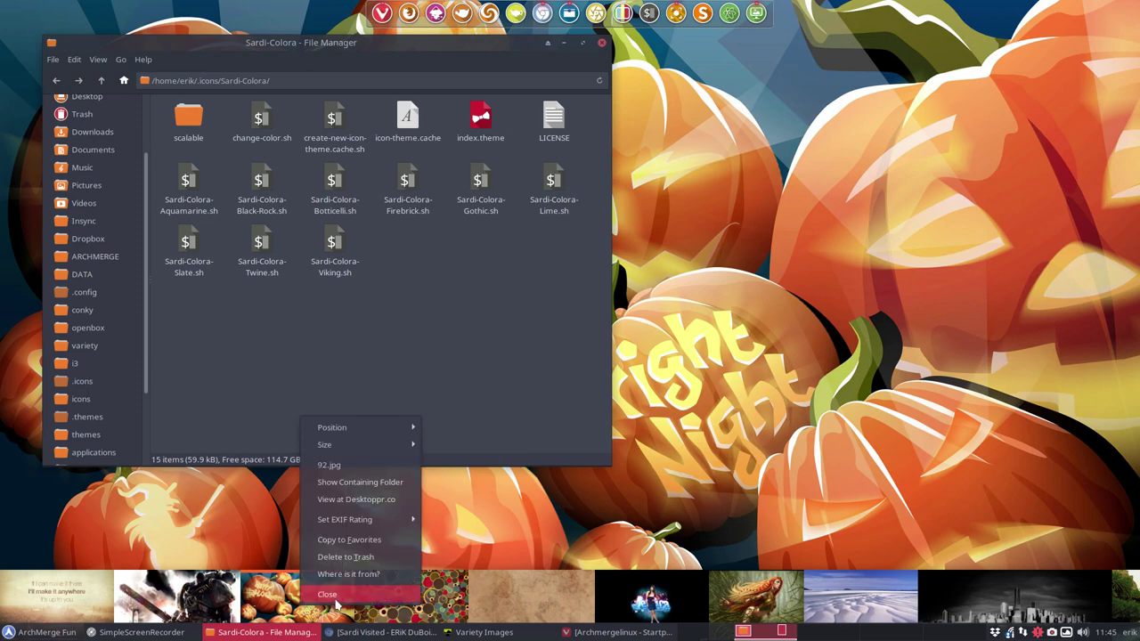
click(328, 594)
drag(416, 53, 460, 111)
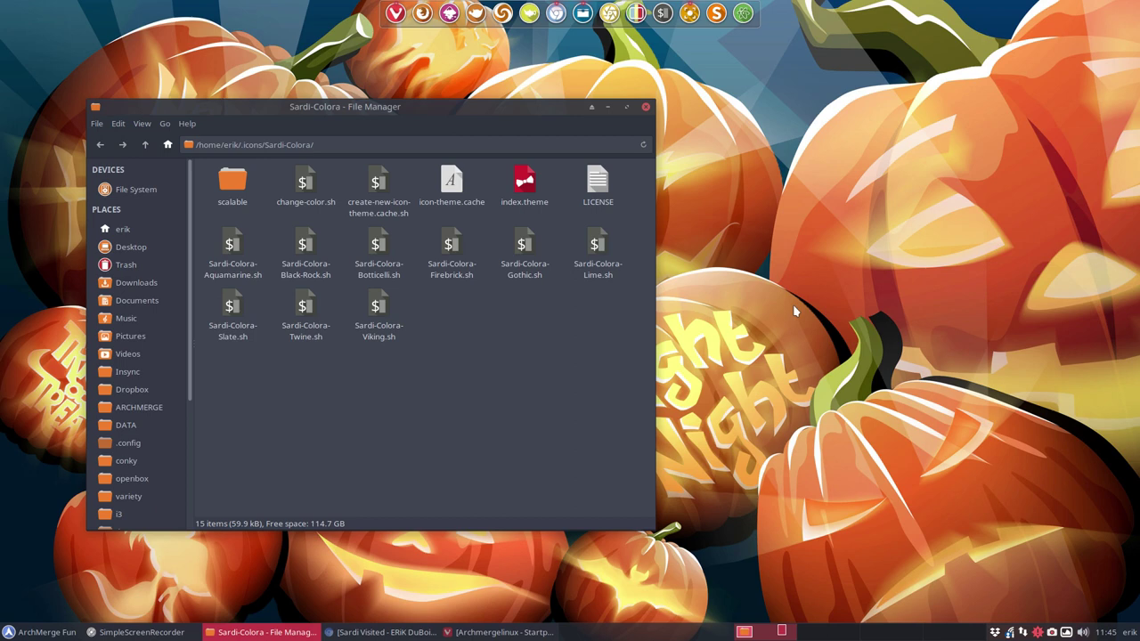
Go back to the .icons folder and duplicate the Sardi-Colora folder there
drag(413, 108, 496, 107)
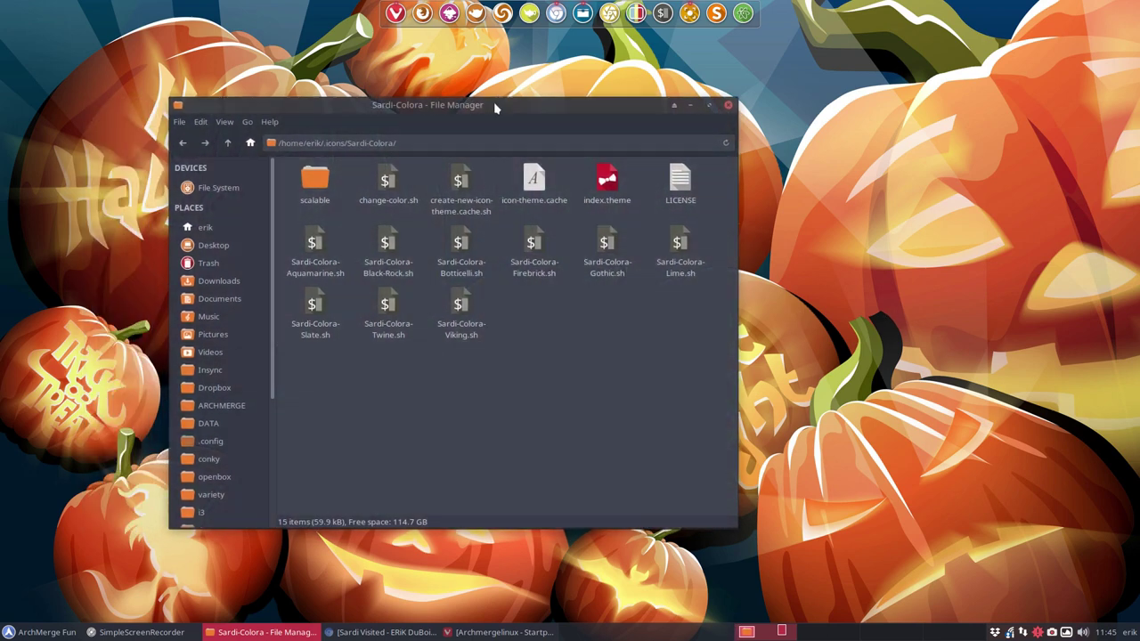
click(229, 146)
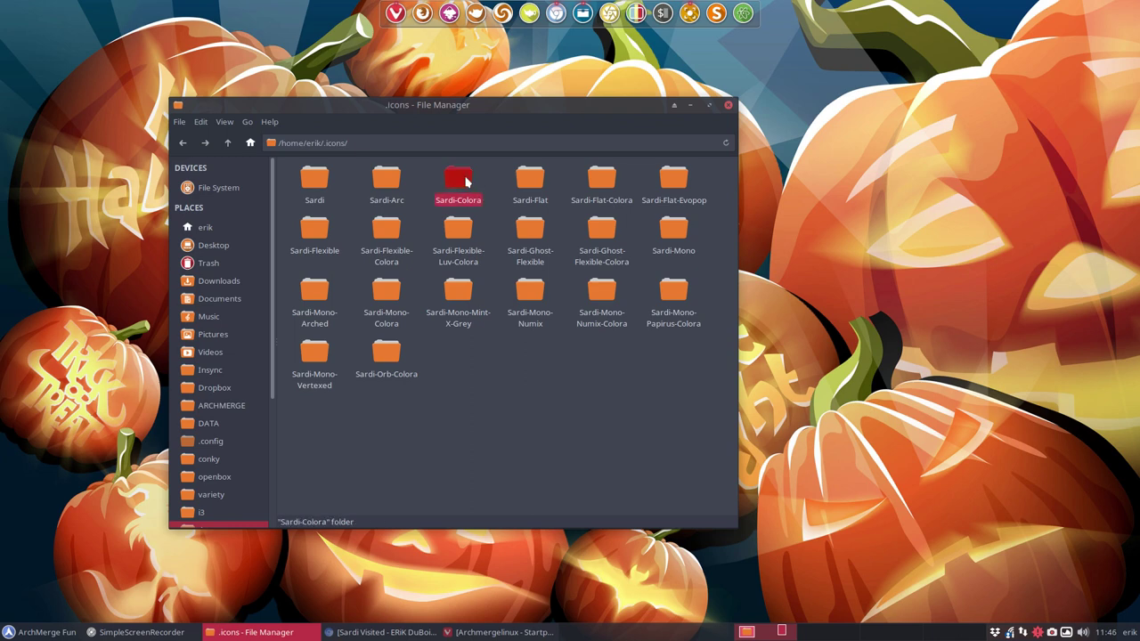
key(ctrl+v)
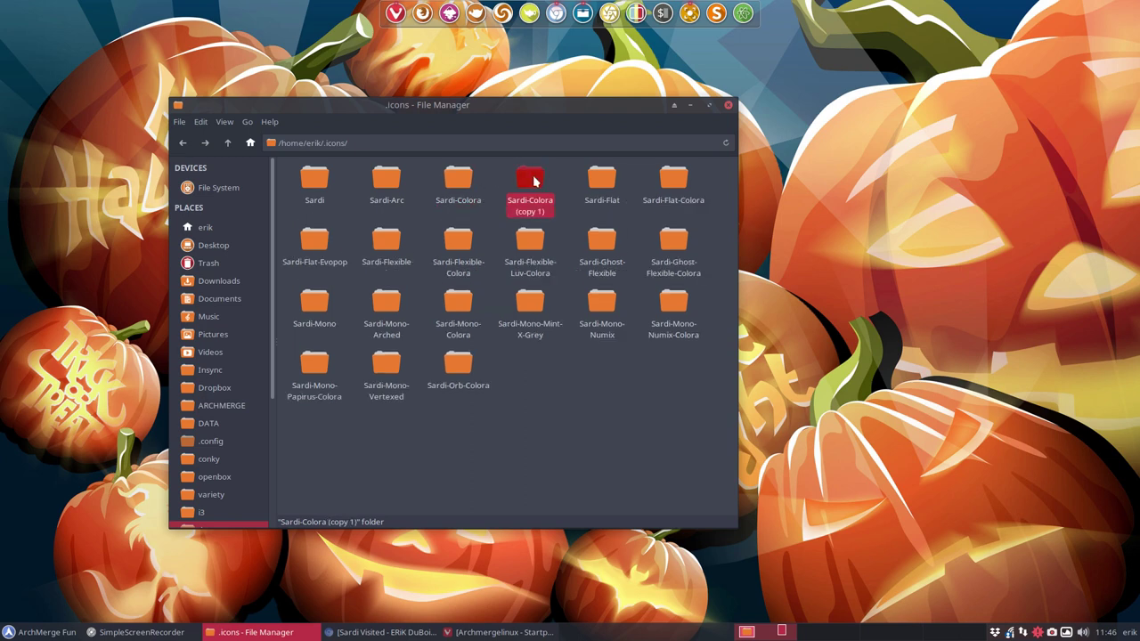
Rename the copied Sardi-Colora folder as Sardi-Colora-Halloween
key(F2)
key(End)
key(BackSpace)
key(BackSpace)
key(BackSpace)
key(BackSpace)
key(BackSpace)
key(BackSpace)
key(BackSpace)
key(BackSpace)
key(BackSpace)
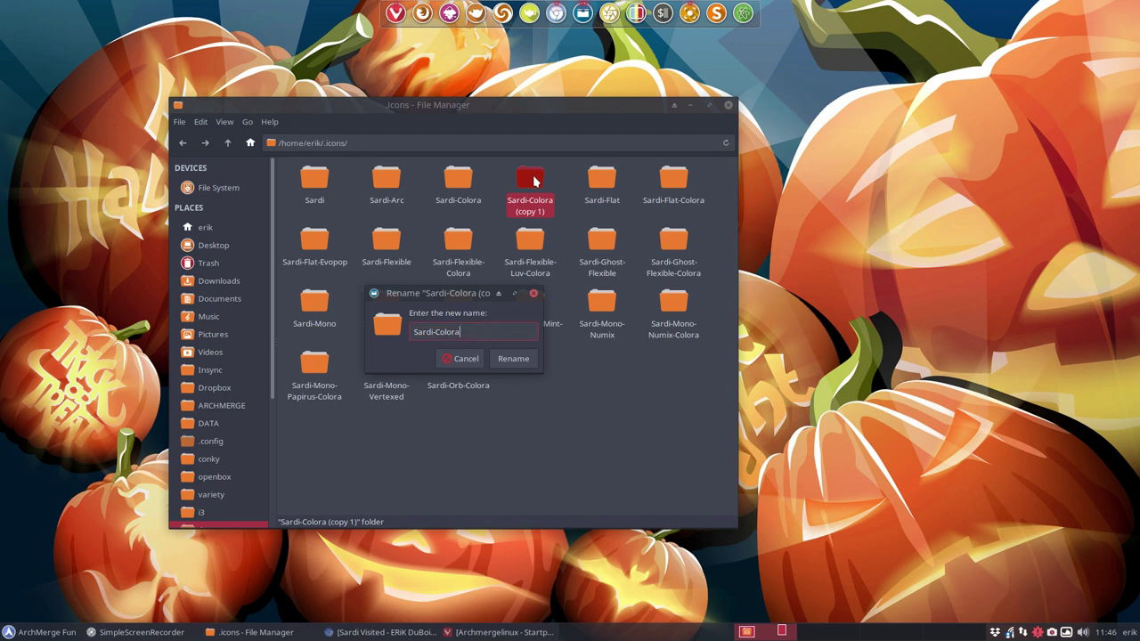
text(-Halloween)
key(Return)
Open the Sardi-Colora-Halloween folder and duplicate its change-color.sh script
double_click(534, 181)
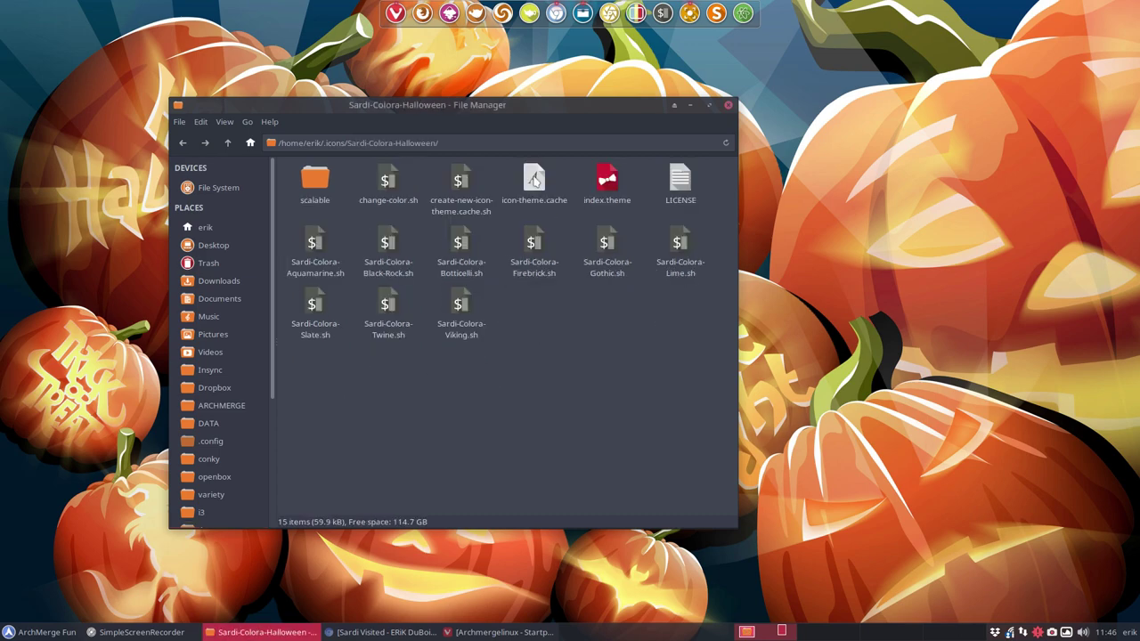
drag(472, 106, 319, 82)
click(245, 165)
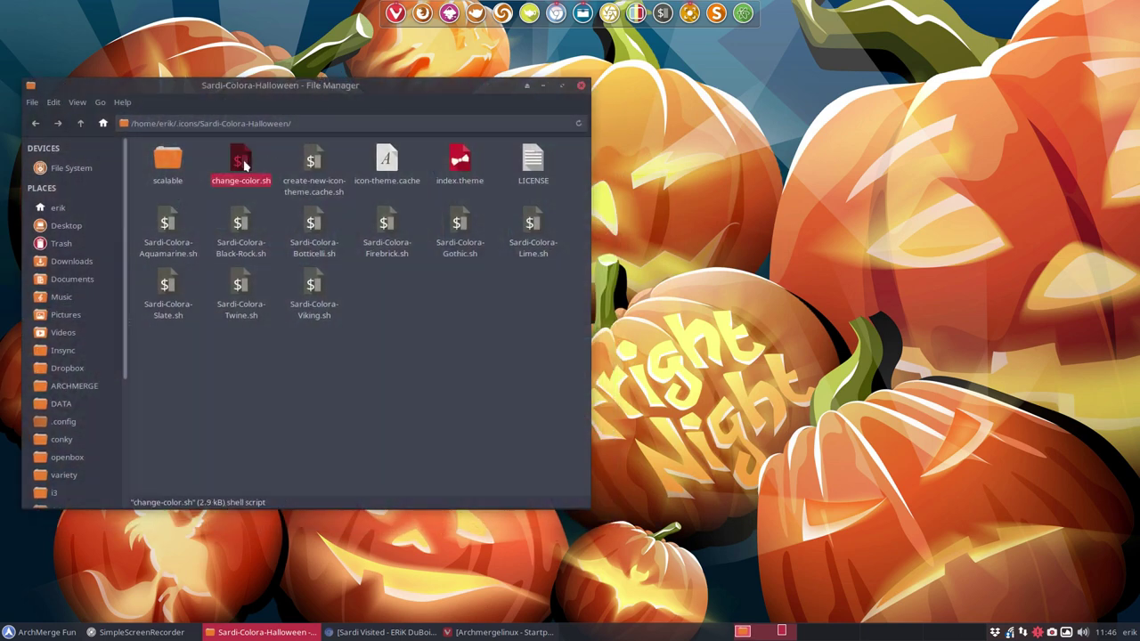
key(ctrl+c)
key(ctrl+v)
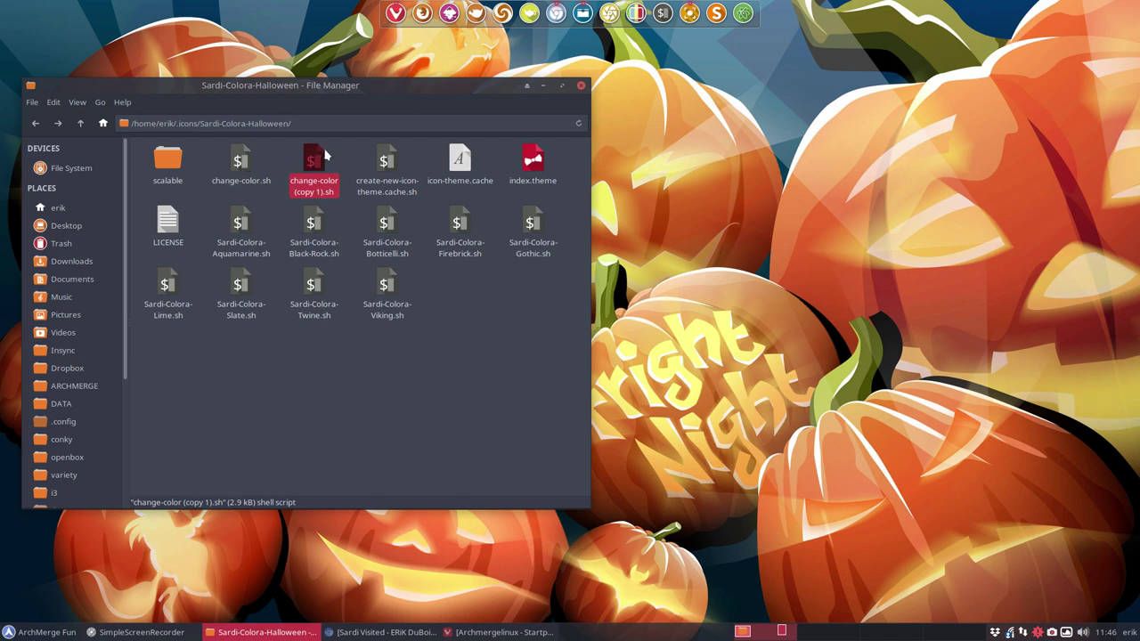
Rename the change-color.sh copy as Sardi-Colora-Halloween.sh, and open it briefly in Atom before closing the editor
key(F2)
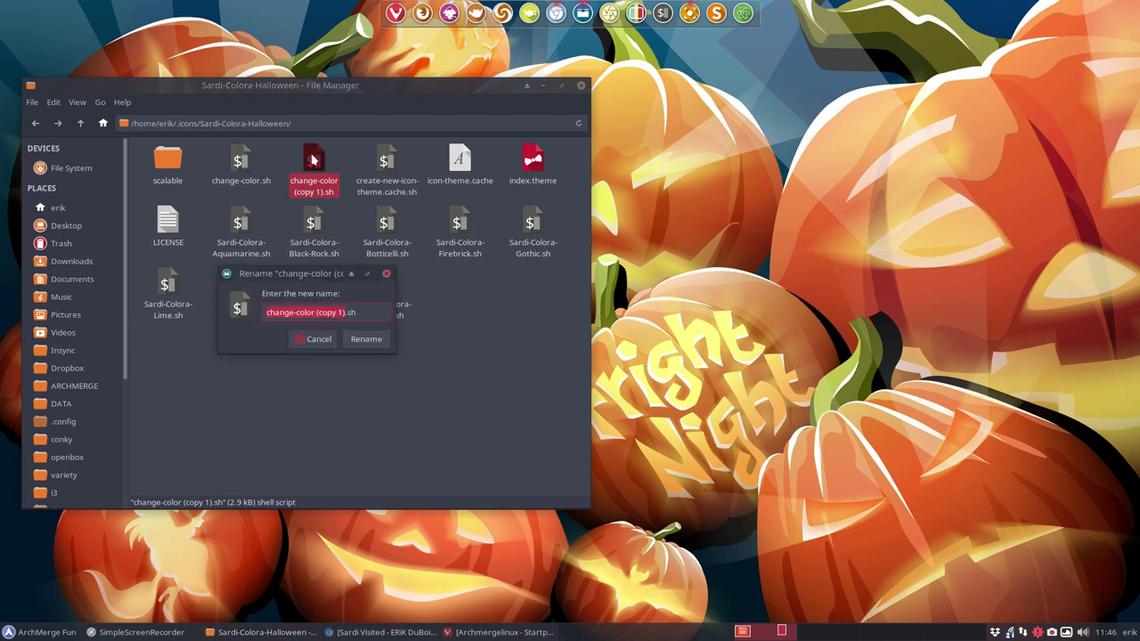
drag(304, 274, 716, 255)
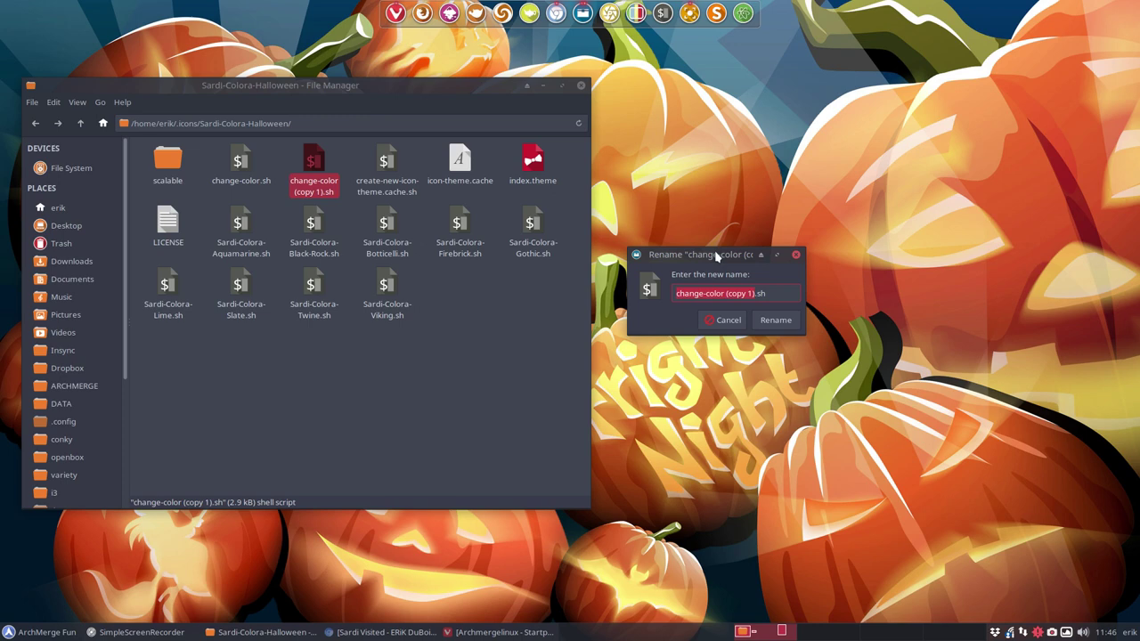
text(Sardi)
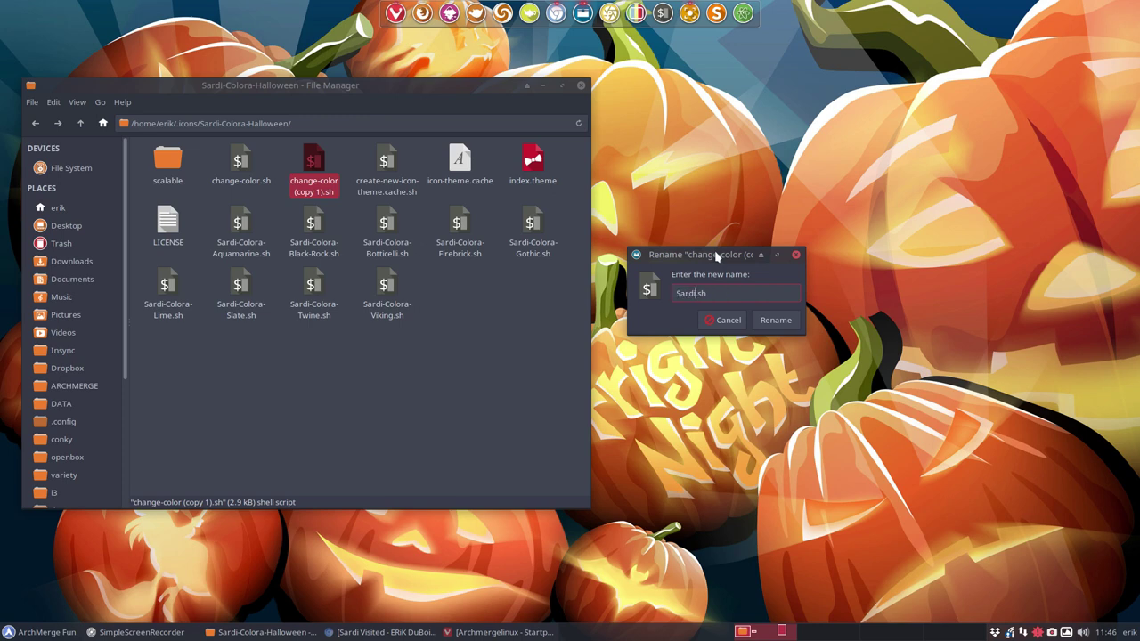
text(-Colora-Halloween)
key(Return)
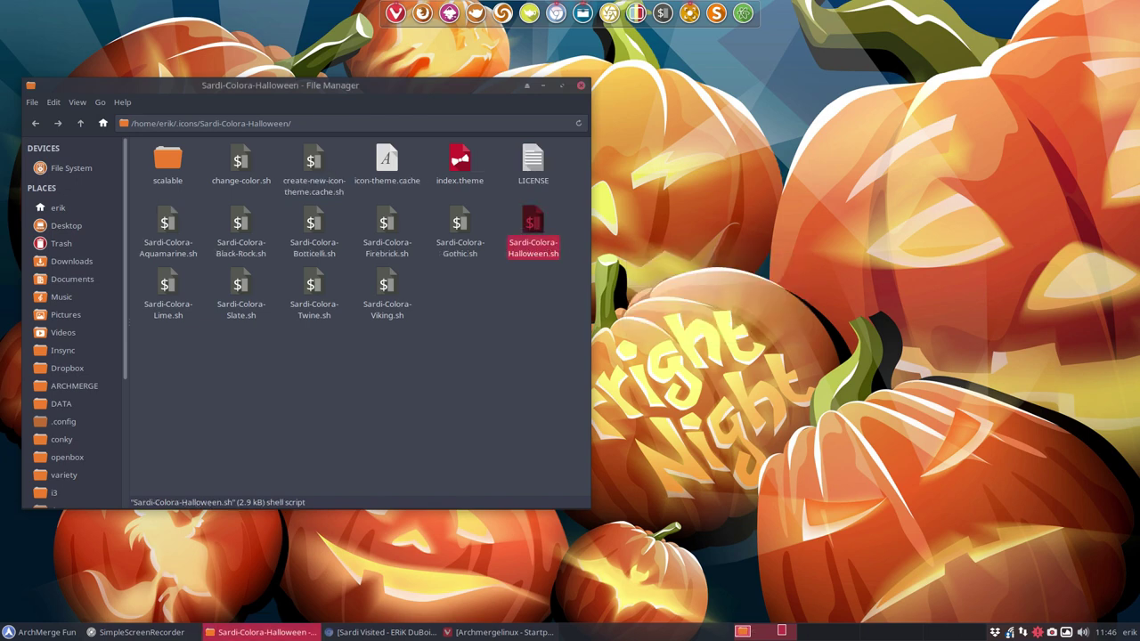
double_click(537, 229)
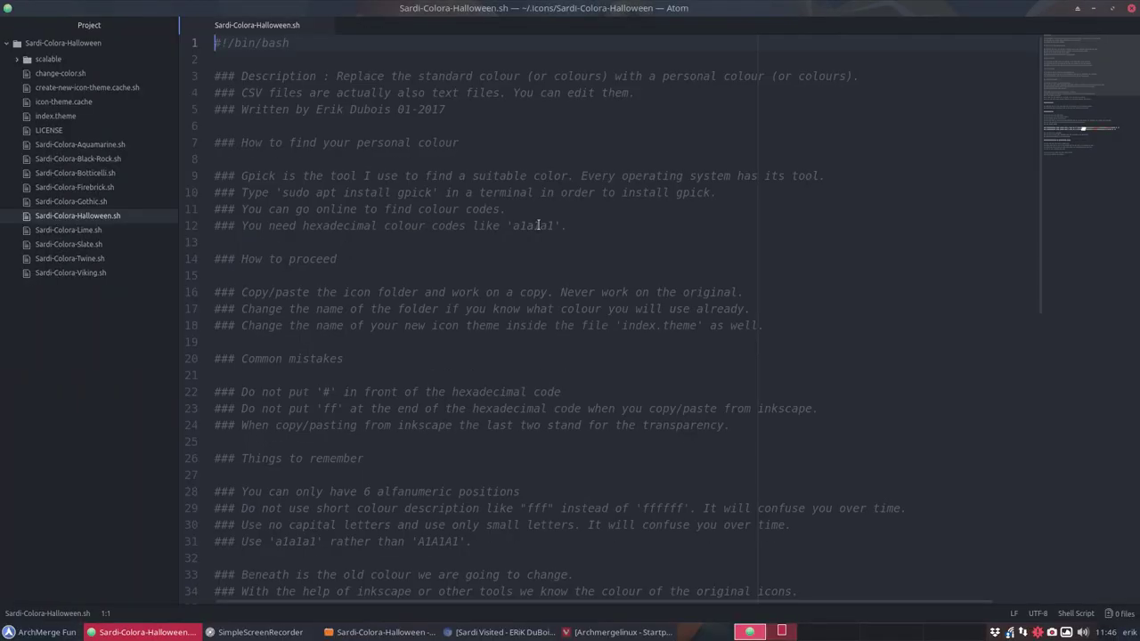
key(ctrl+q)
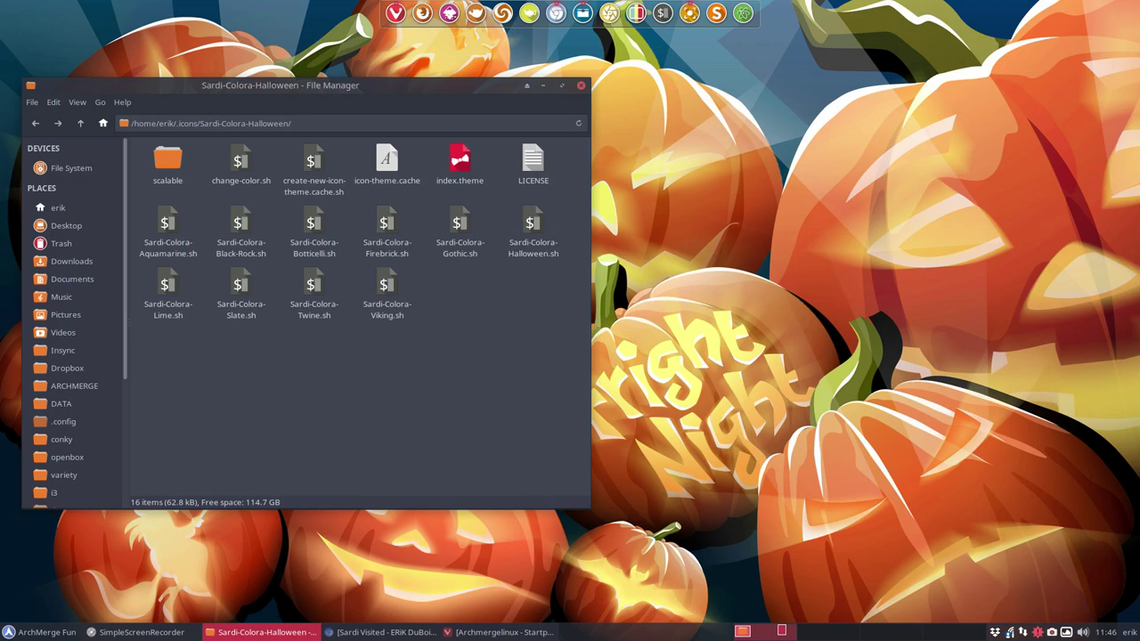
Set the Name line in index.theme to Sardi Colora Halloween, save the file and close the editor
click(459, 165)
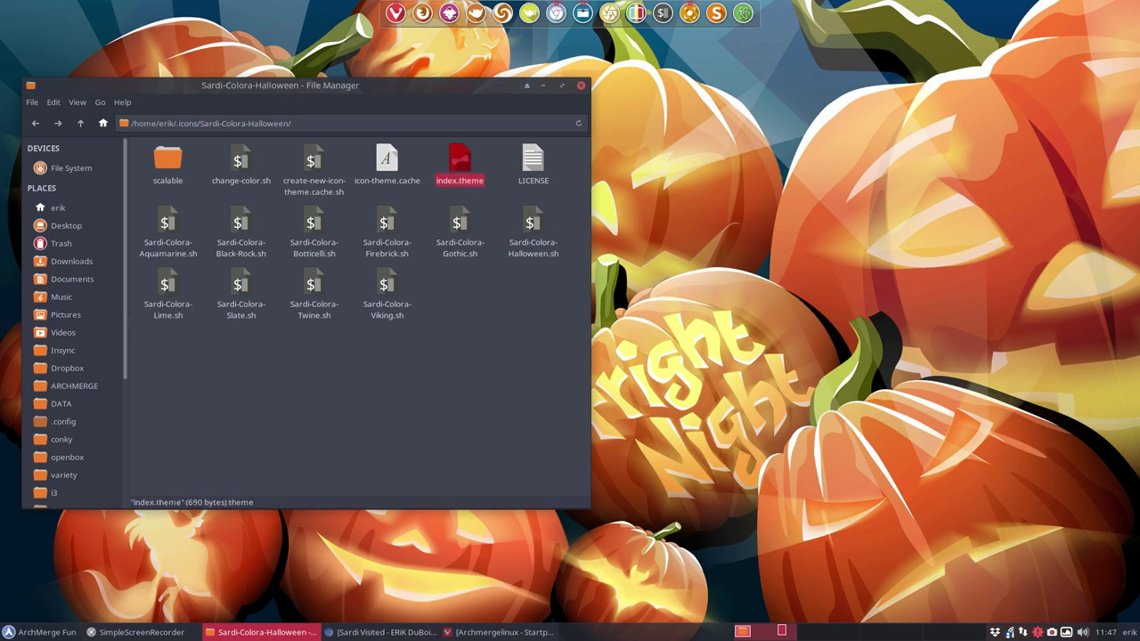
key(Return)
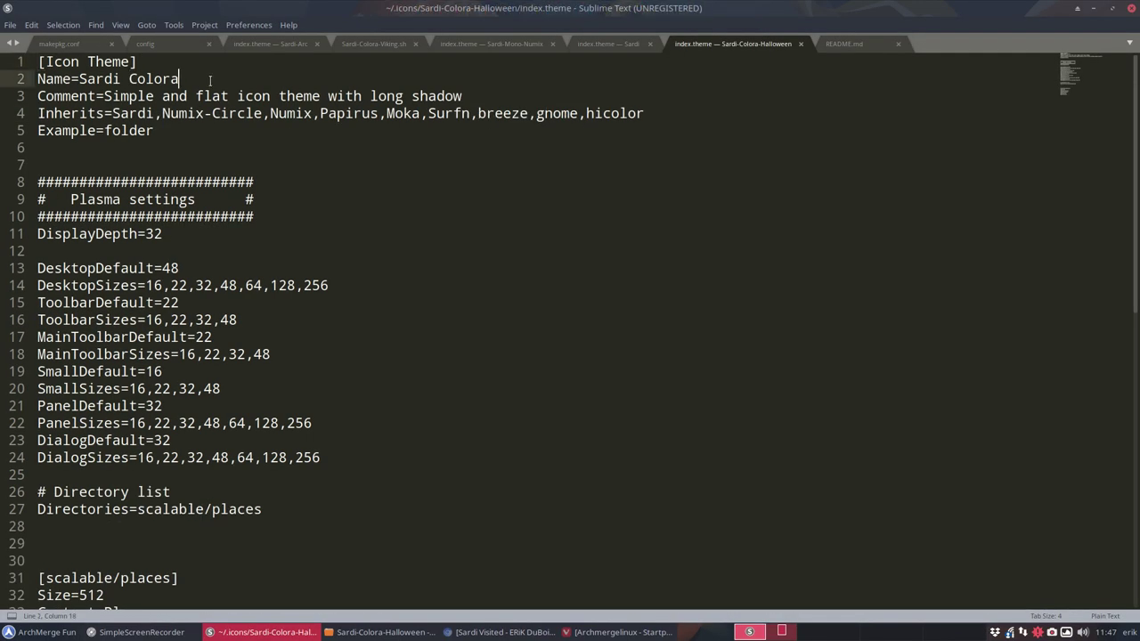
text(Halloween)
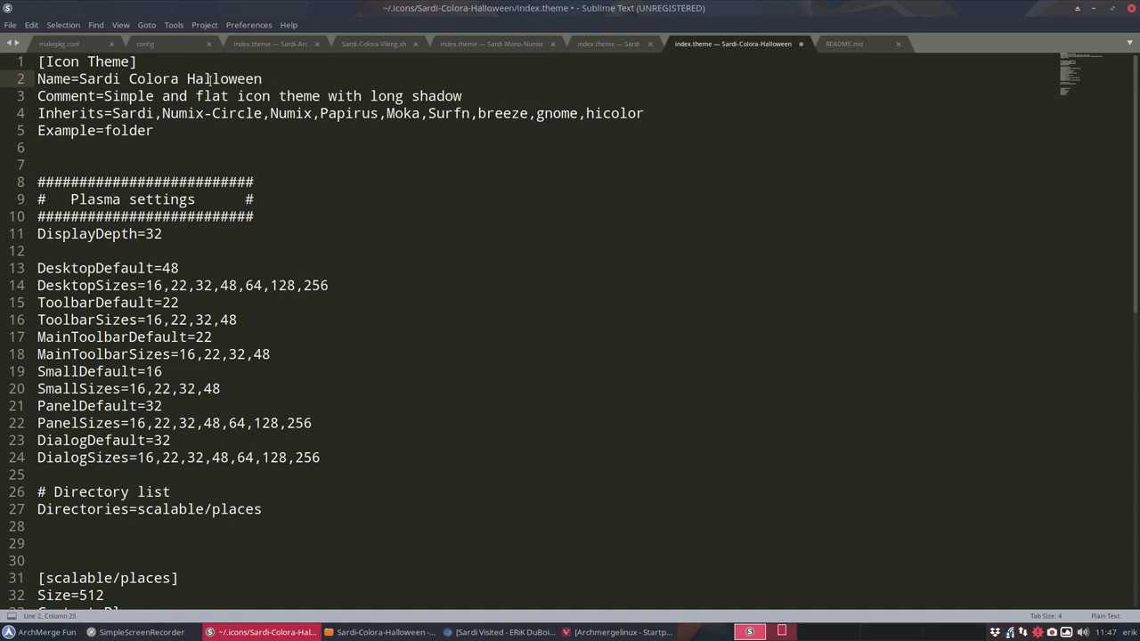
key(ctrl+s)
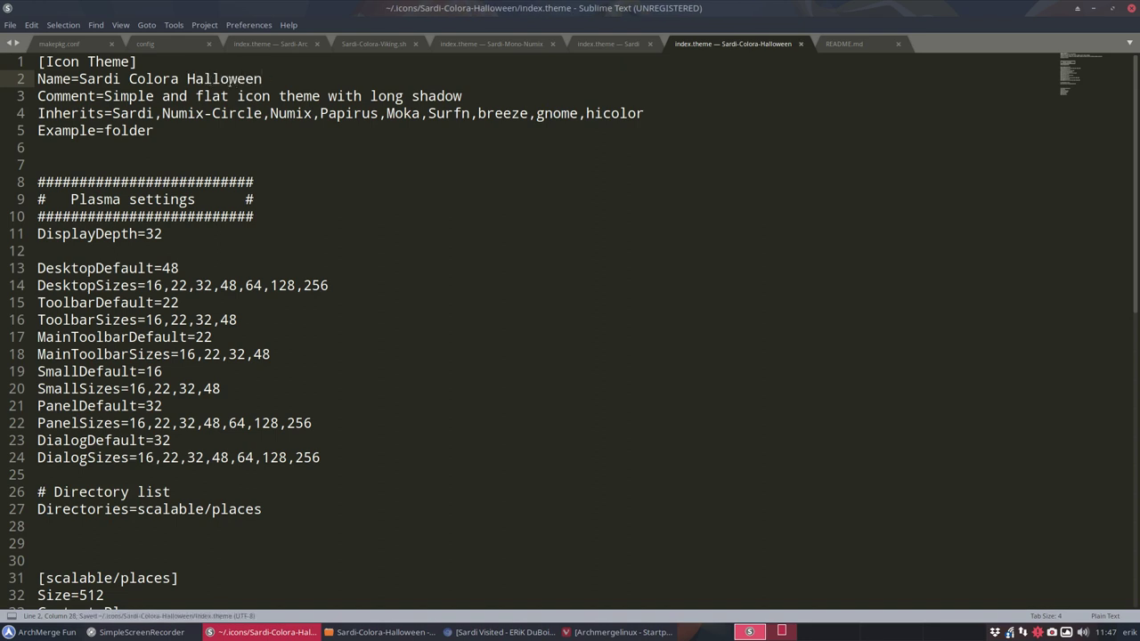
key(ctrl+q)
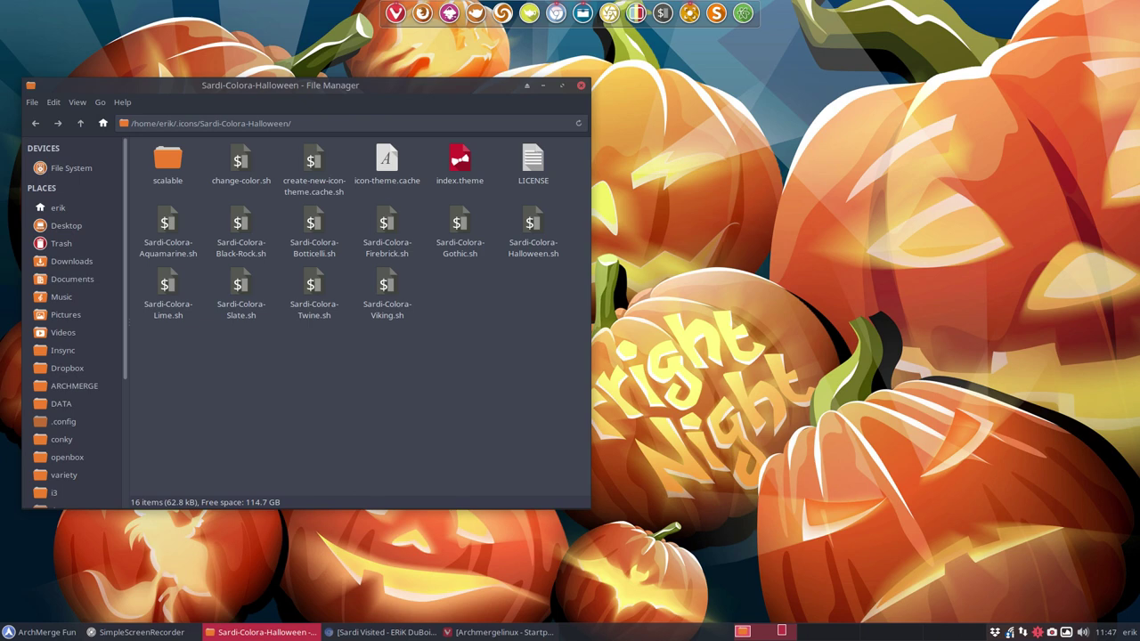
Reopen index.theme in the Sardi-Colora-Halloween folder to check its Name line, and close the editor
click(271, 123)
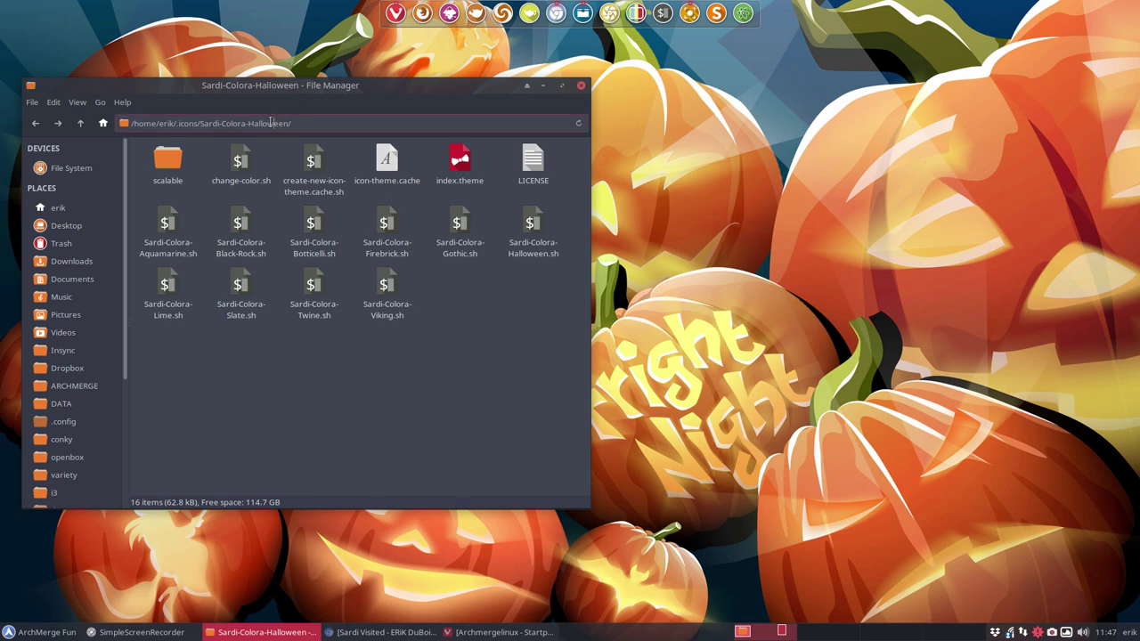
click(456, 167)
double_click(456, 168)
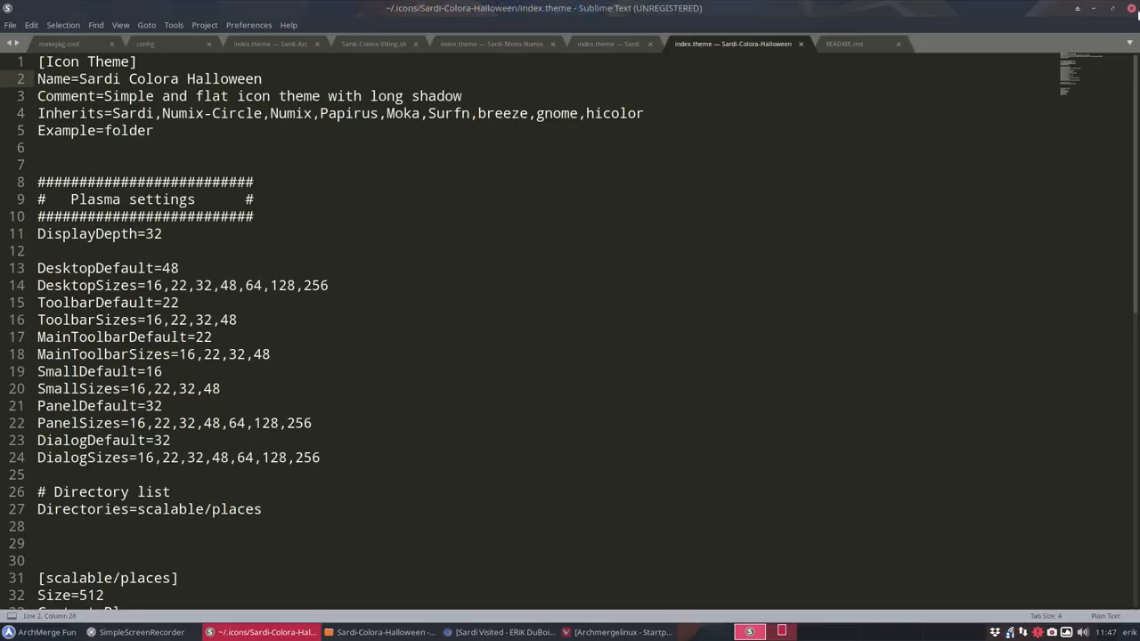
click(1136, 11)
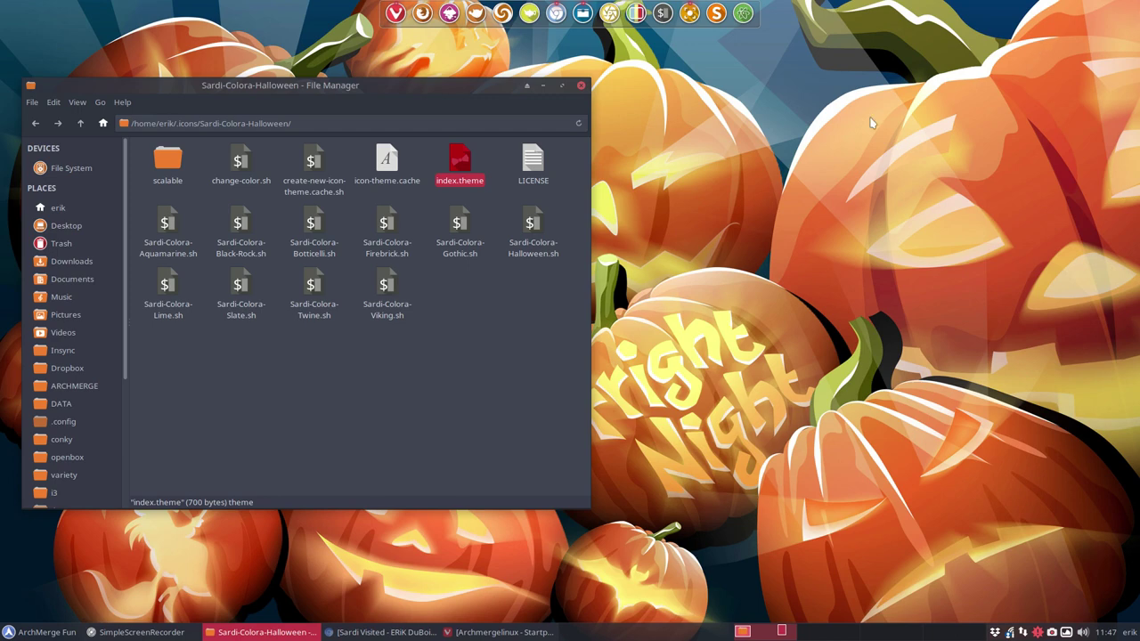
click(447, 302)
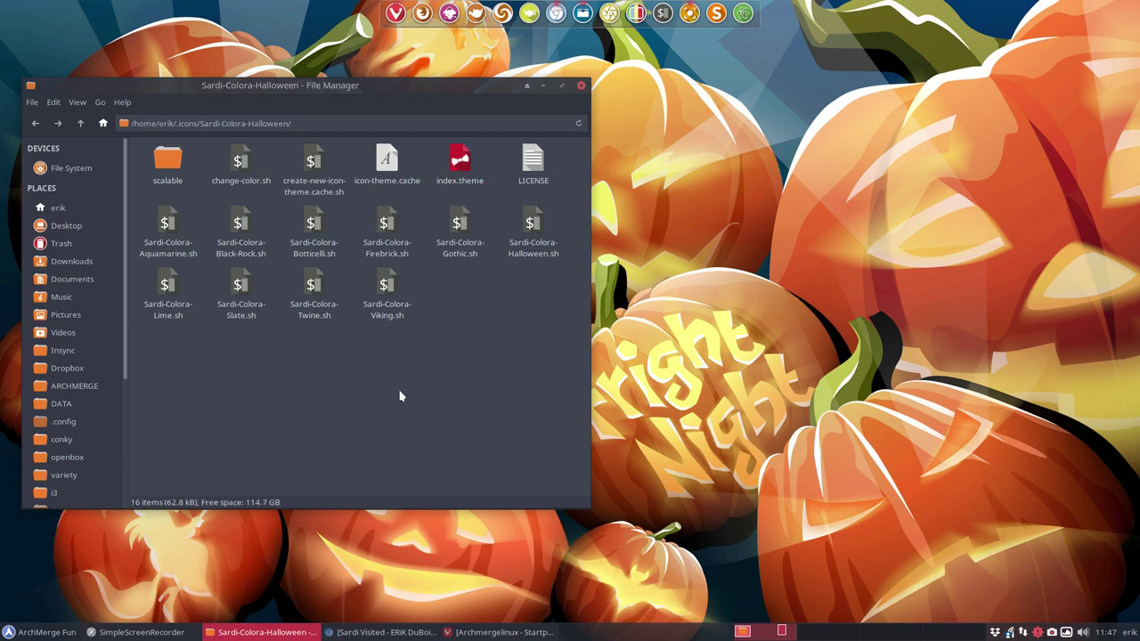
Open Sardi-Colora-Halloween.sh in Sublime Text, read through its instructions and select the newcolour value on line 44
click(526, 232)
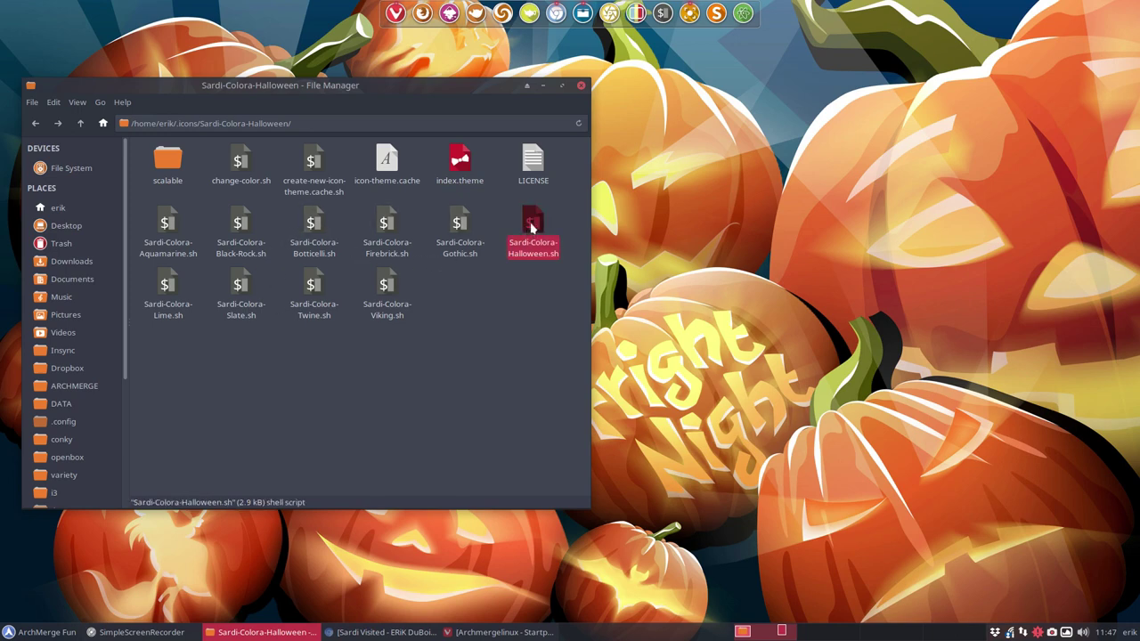
right_click(531, 228)
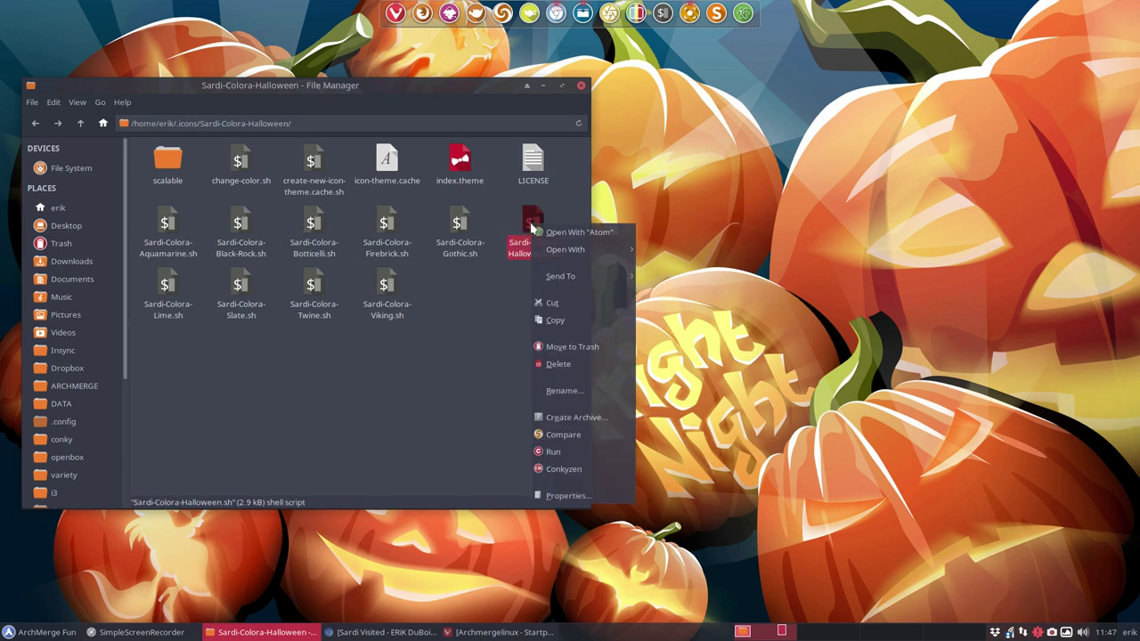
mouse_move(594, 249)
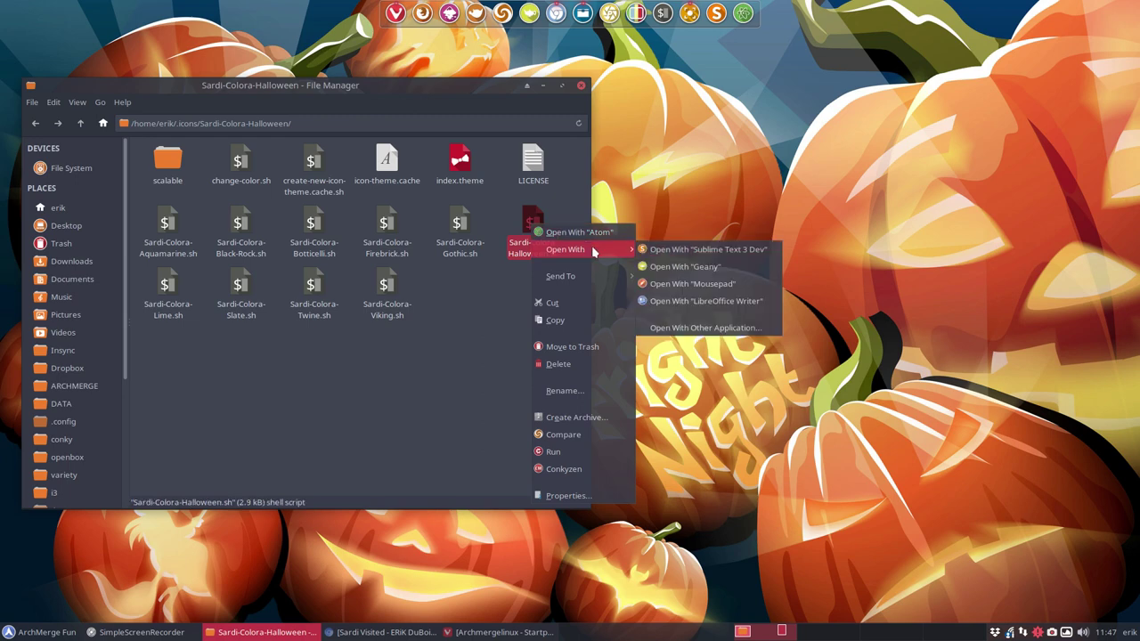
click(712, 250)
scroll(310, 336, down, 9)
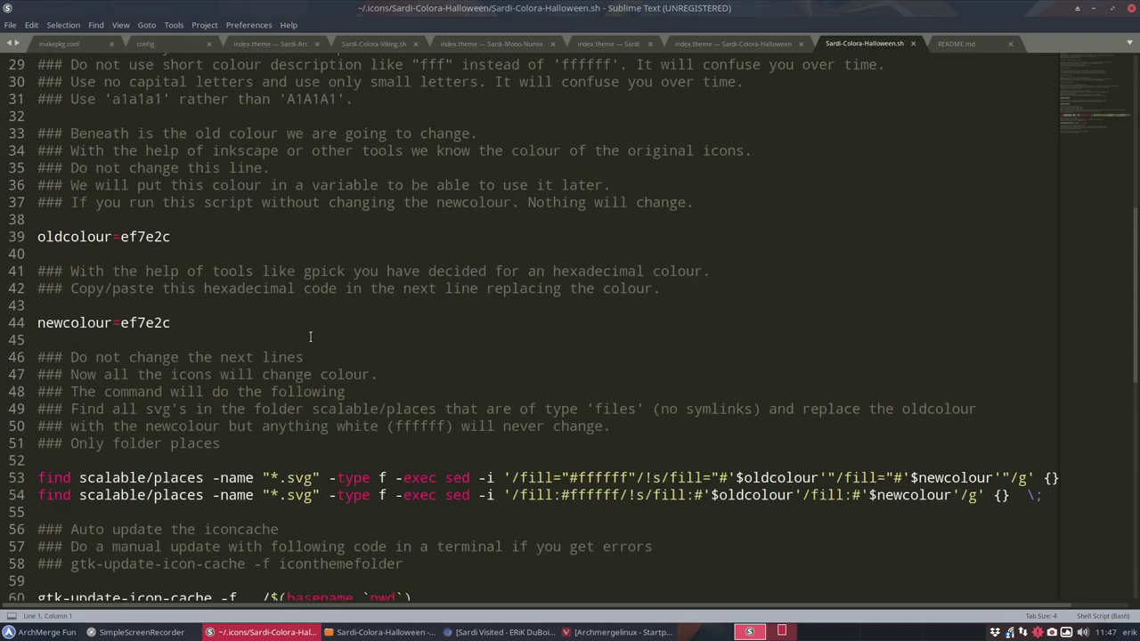
scroll(310, 337, down, 4)
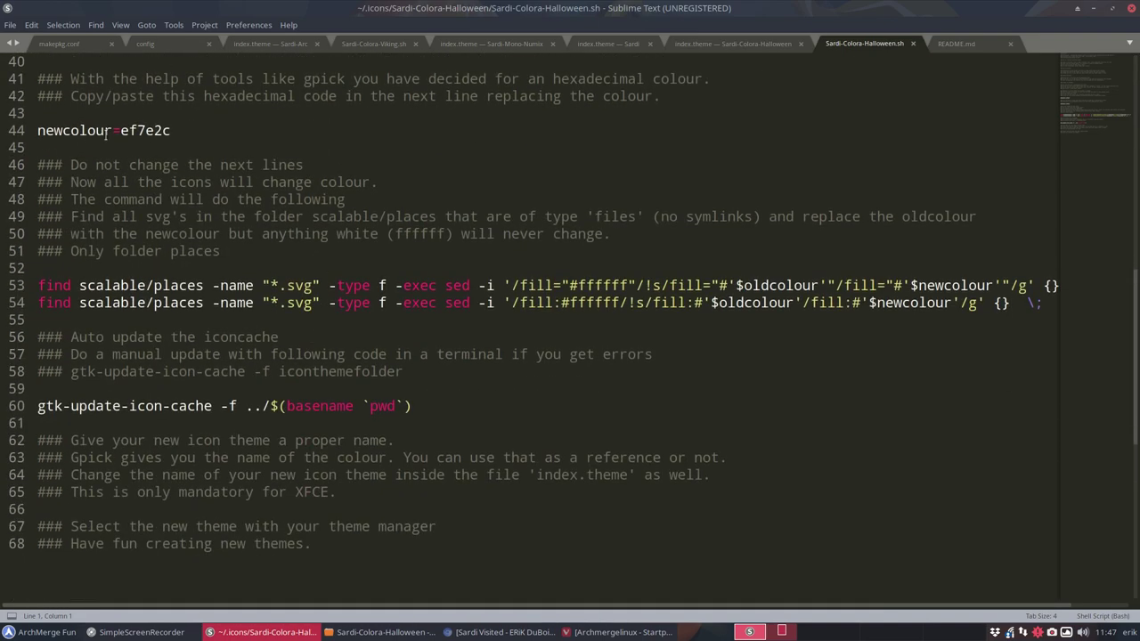
scroll(224, 296, up, 13)
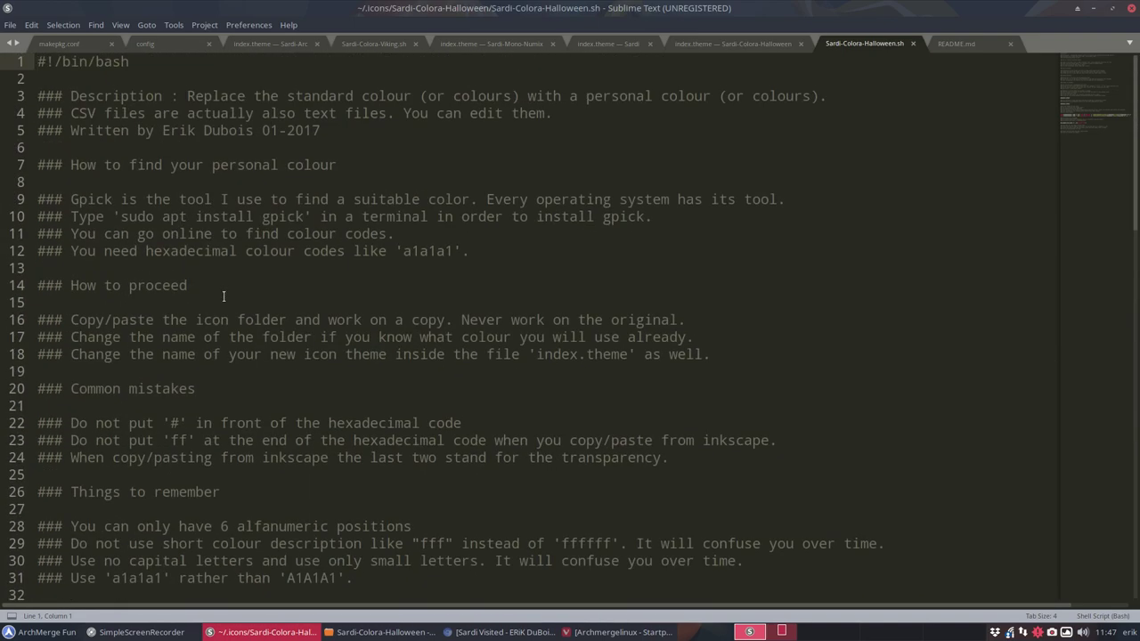
scroll(223, 297, down, 18)
scroll(223, 296, up, 10)
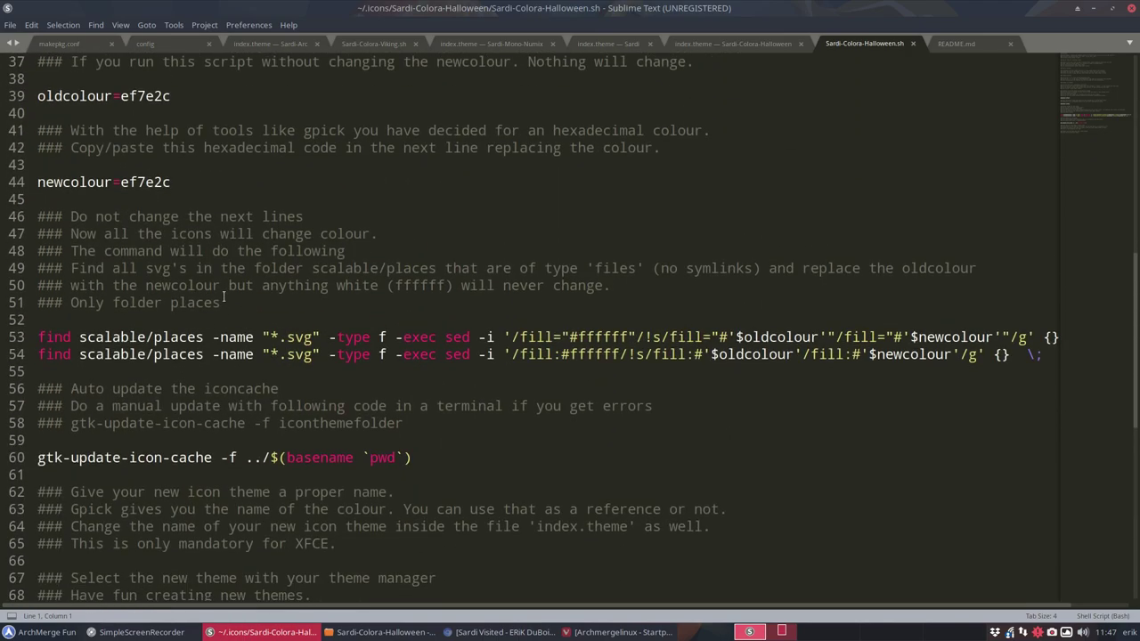
double_click(123, 389)
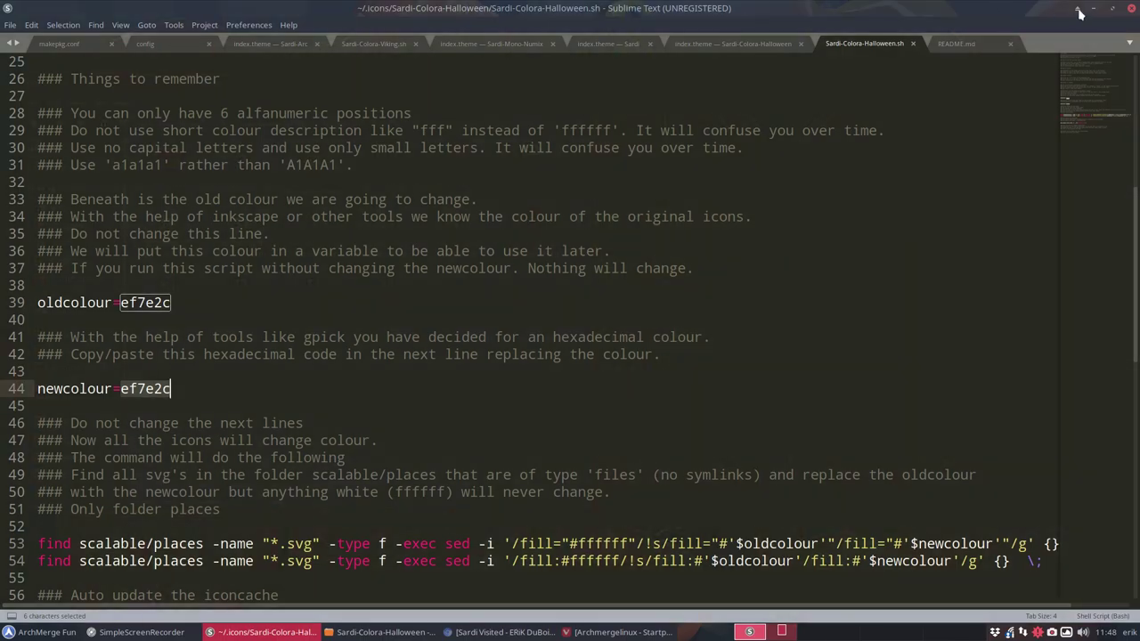
Minimize the editor, launch the Gpick color picker and place its window beside the file manager
click(1092, 8)
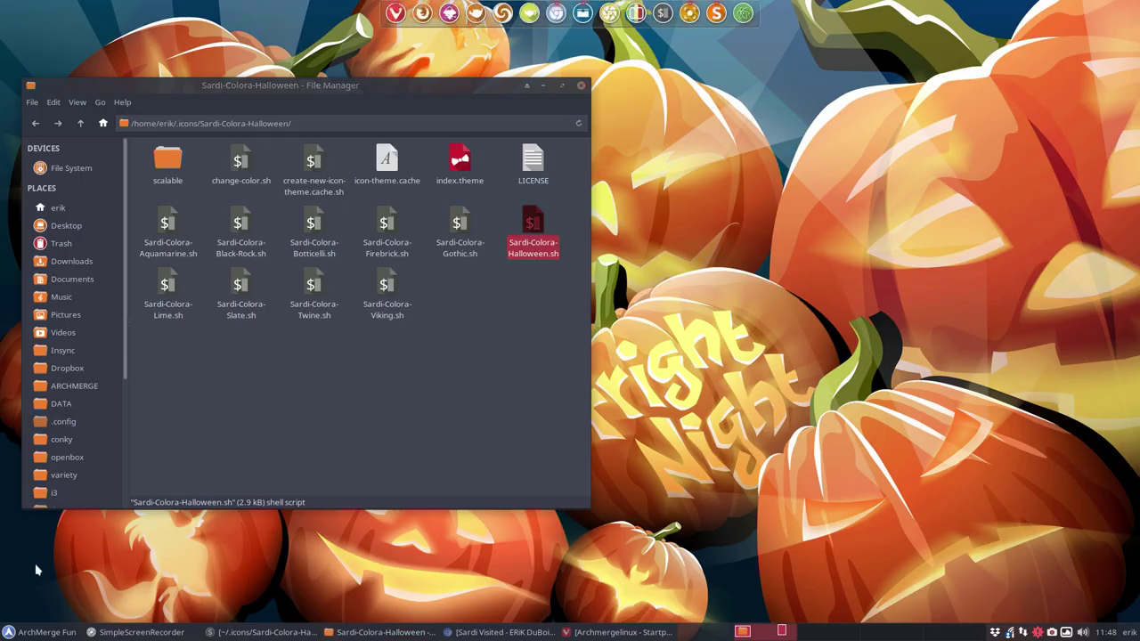
click(40, 632)
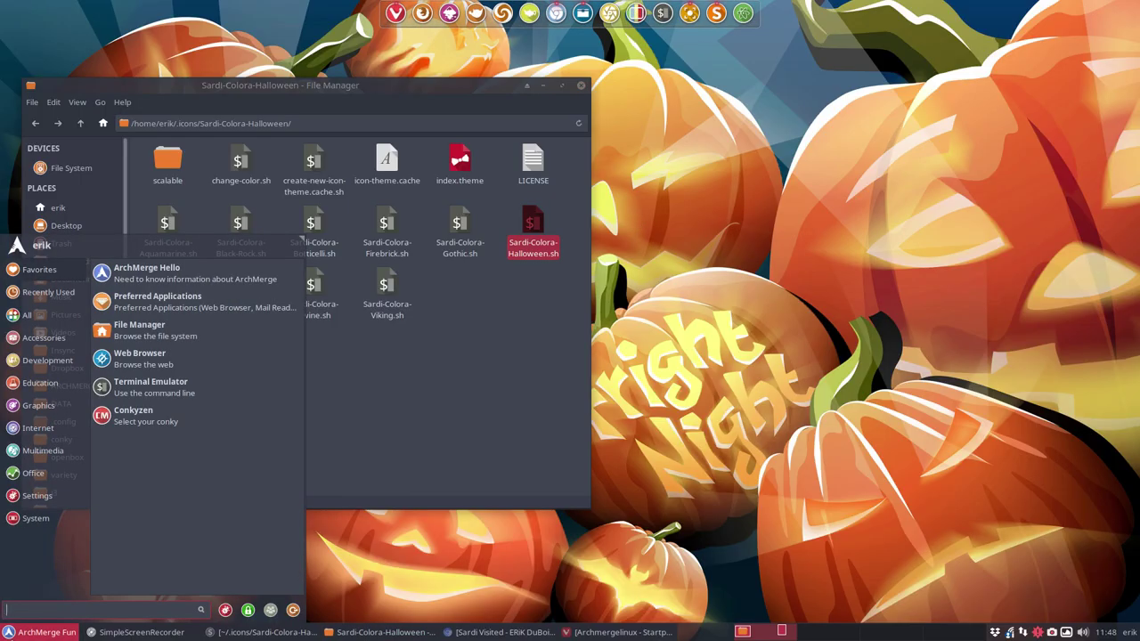
text(gp)
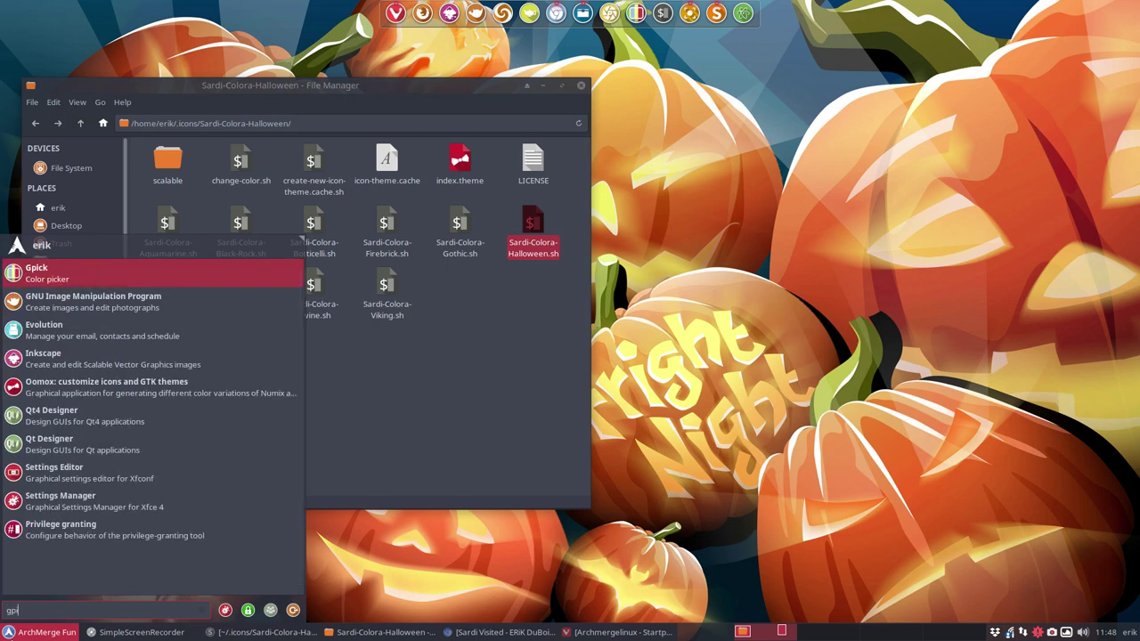
key(Return)
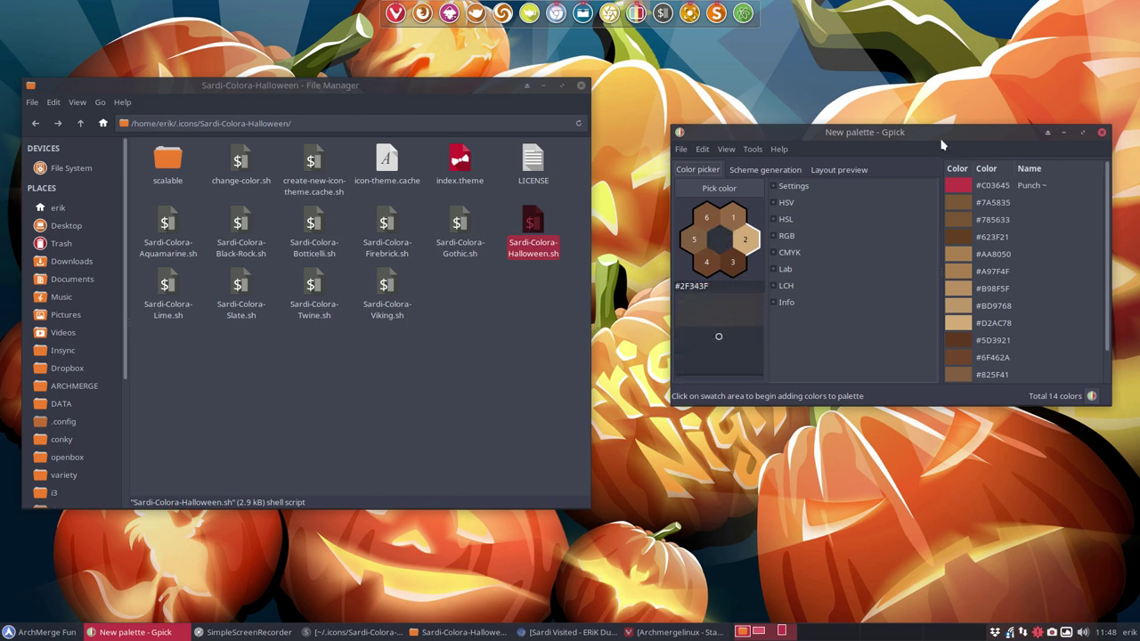
drag(927, 140, 918, 184)
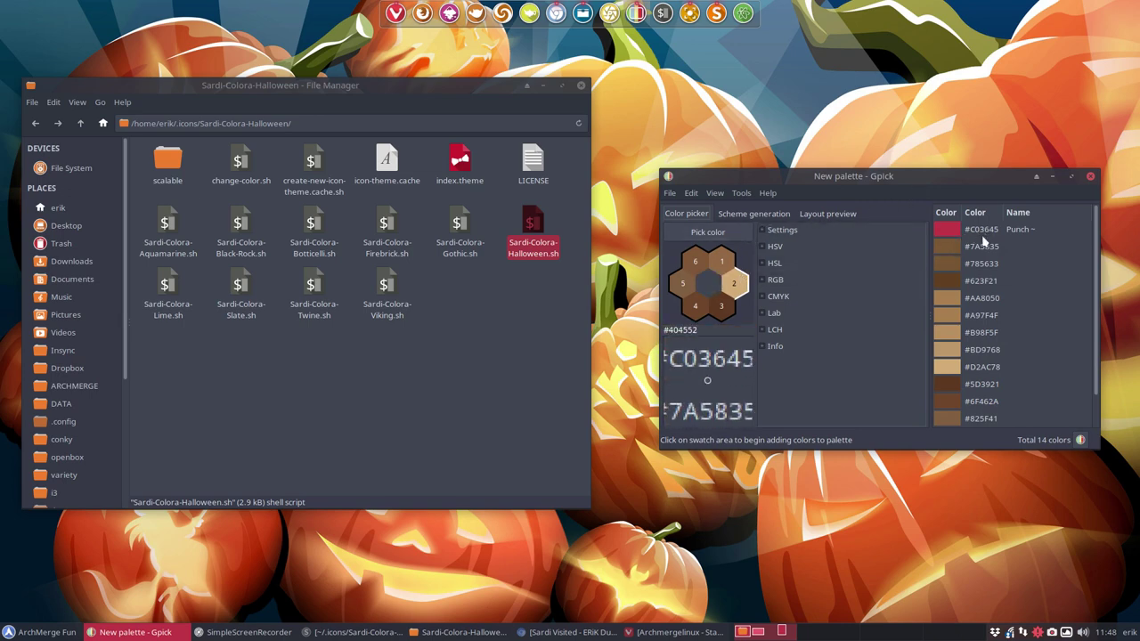
Remove all colors from the Gpick palette and reposition its window
click(985, 246)
key(Delete)
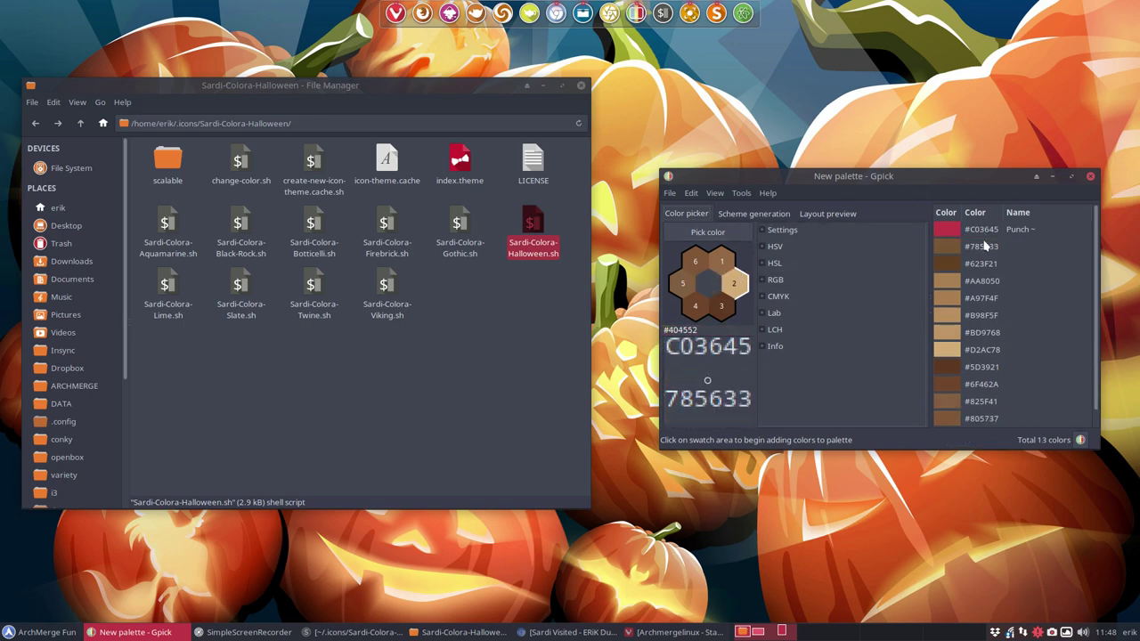
right_click(985, 247)
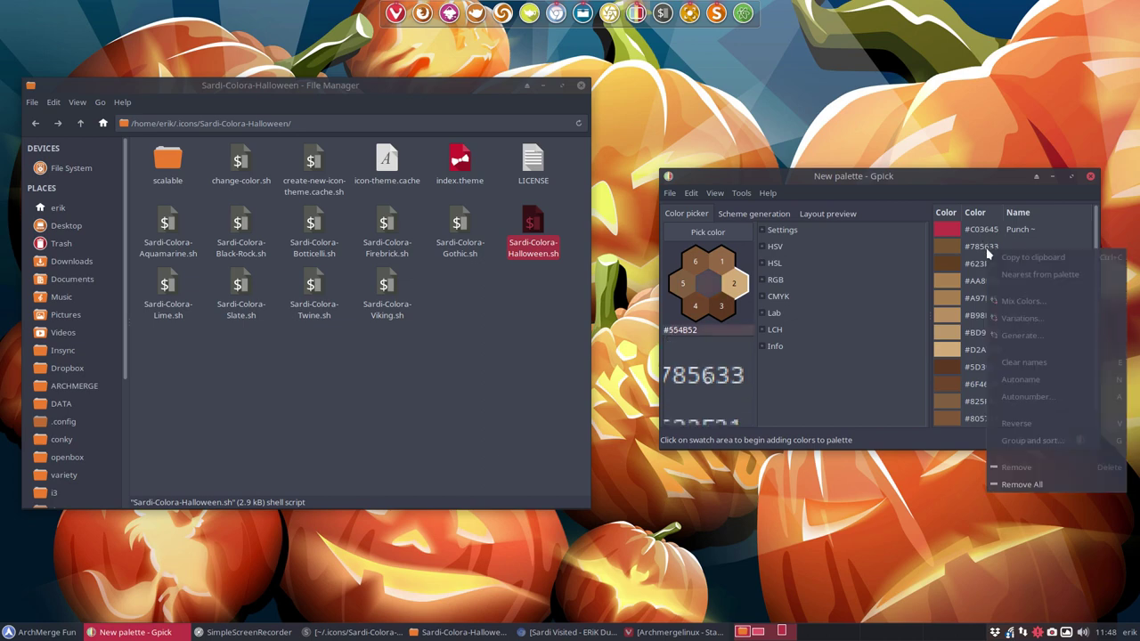
click(1040, 484)
drag(876, 178, 862, 139)
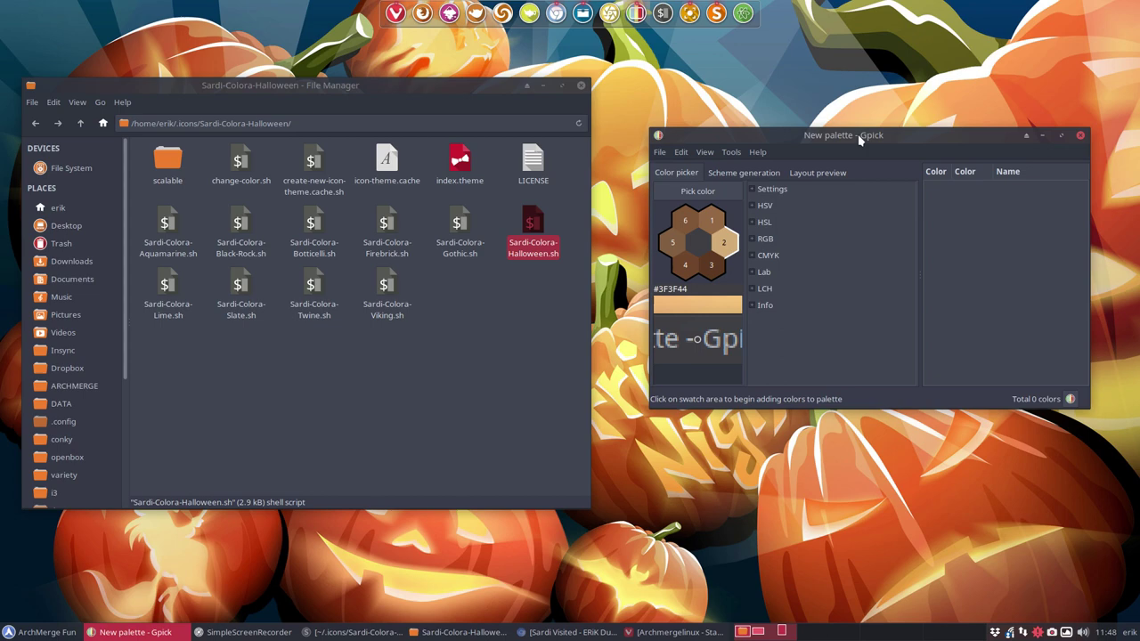
Activate color sampling in Gpick, hide the file manager and move the Gpick window aside to uncover the pumpkin wallpaper
click(679, 232)
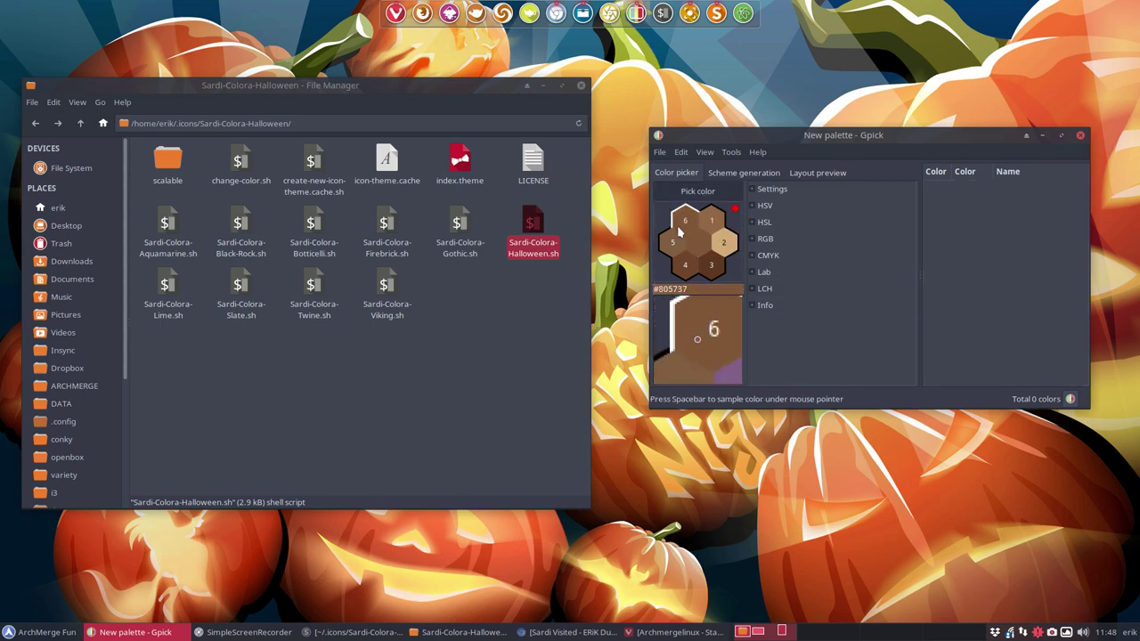
click(725, 251)
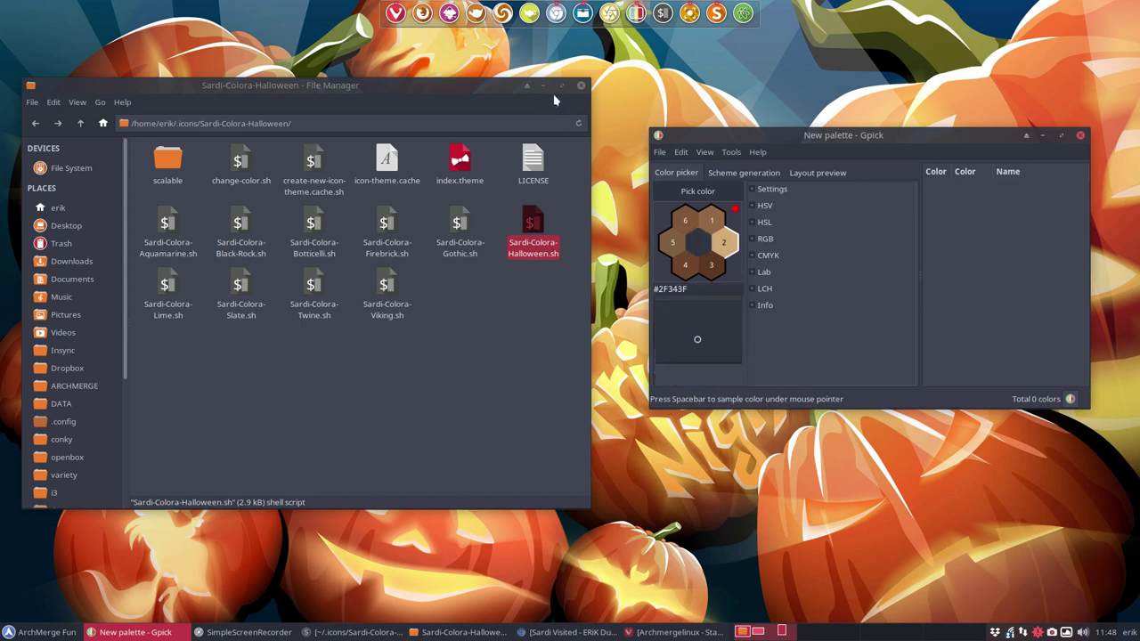
click(527, 86)
drag(796, 134, 160, 45)
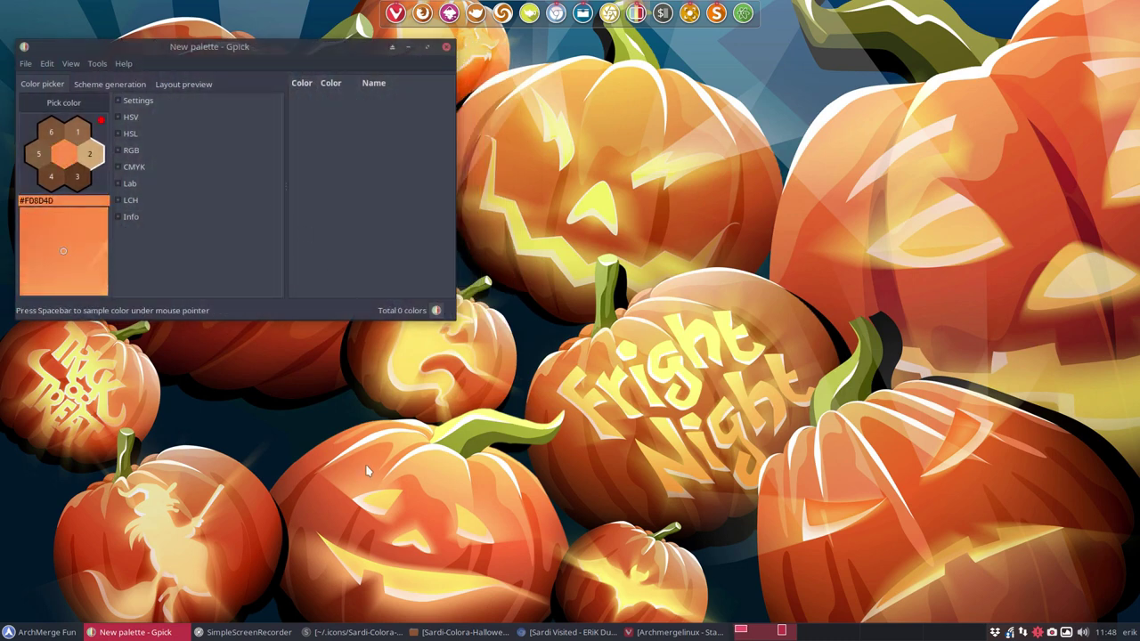
Sample six pumpkin tones from the wallpaper into the palette: #FD8845, #C9522A, #C34218, #FFD668, #FFDA68 and #8B360D
key(space)
key(space)
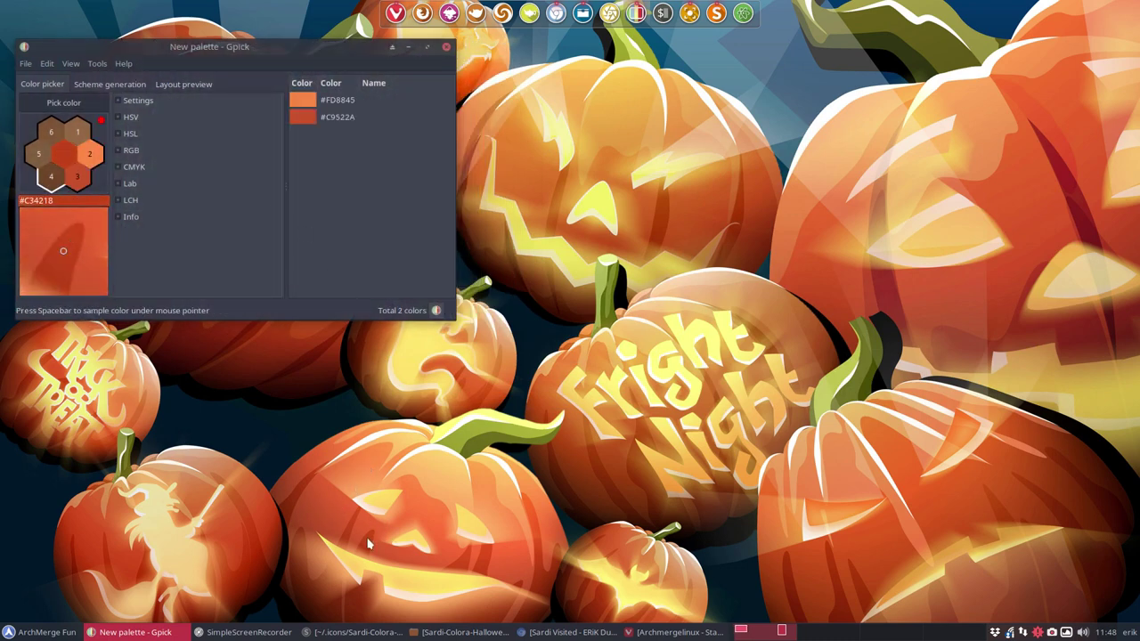
key(space)
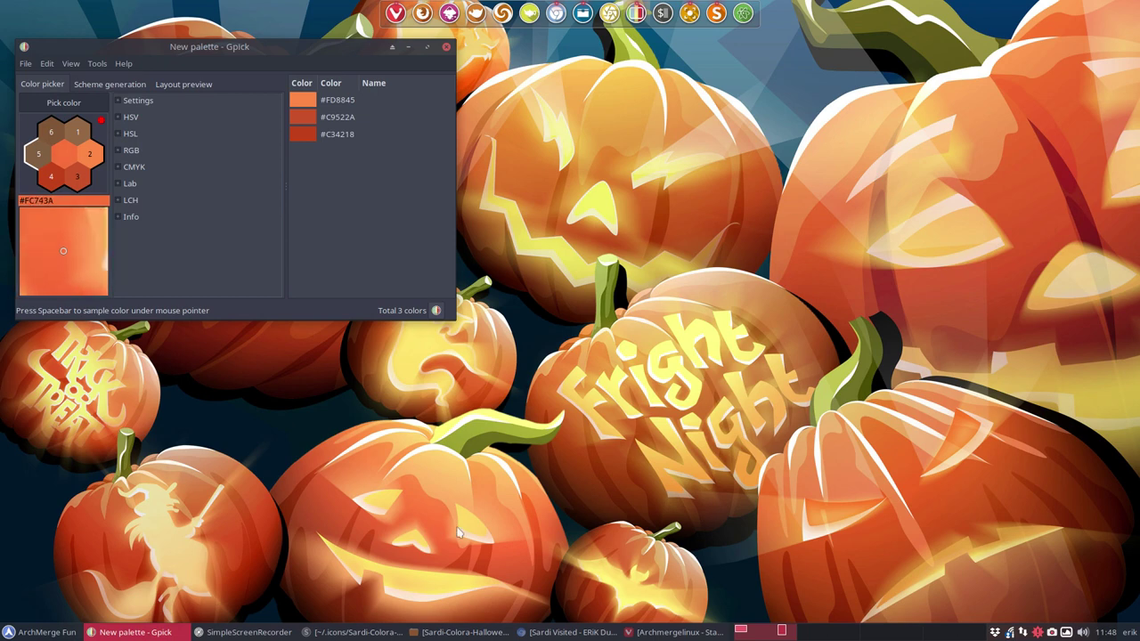
key(space)
key(space)
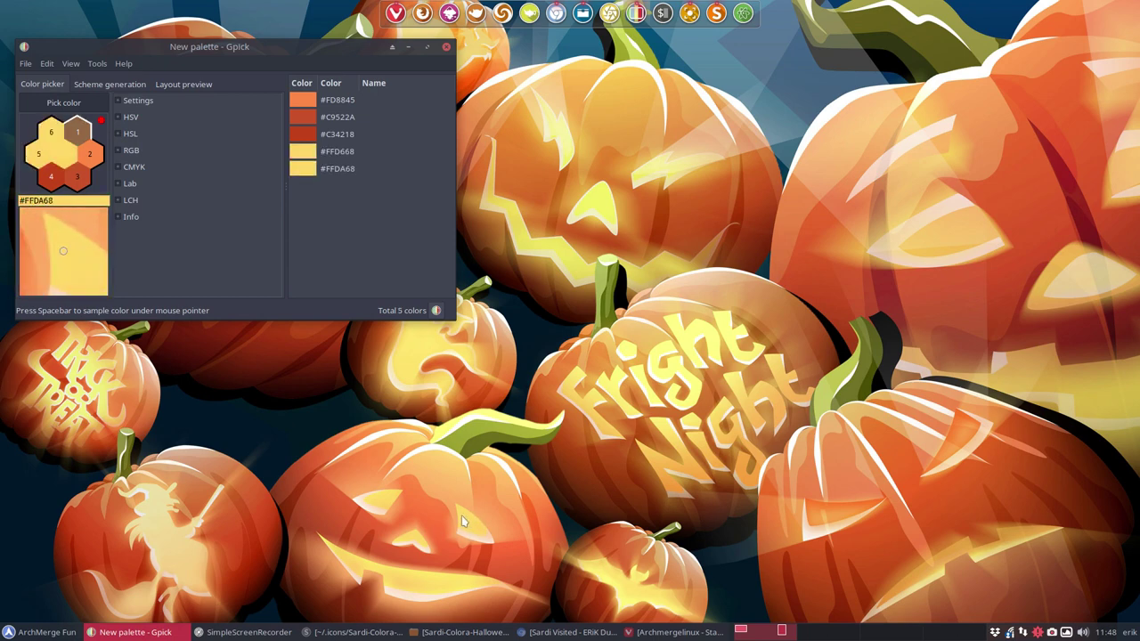
key(space)
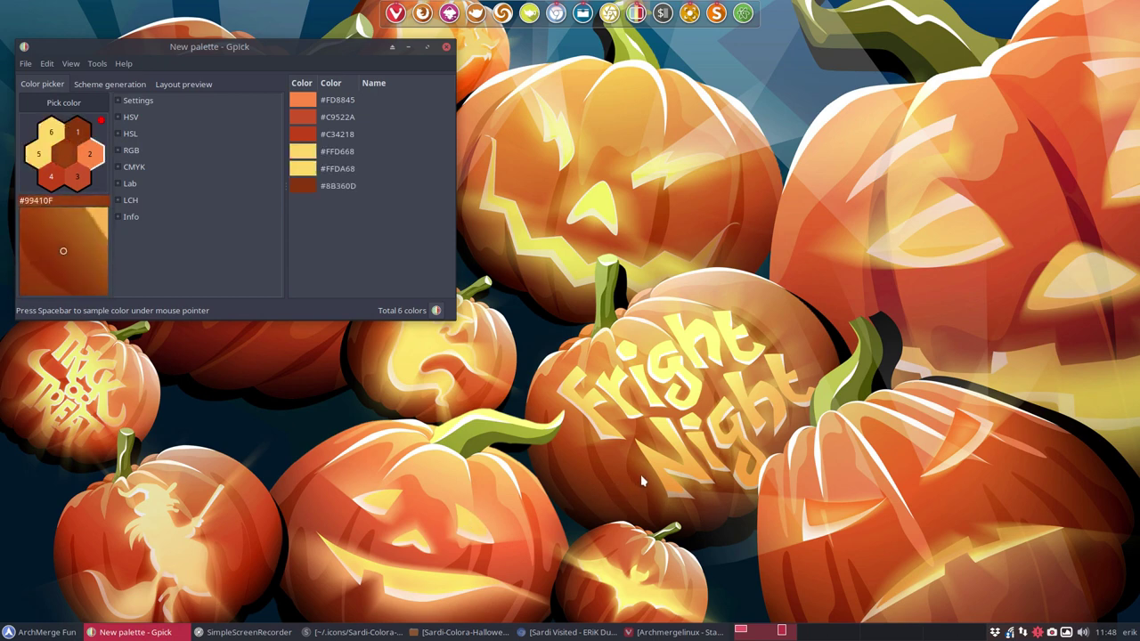
click(640, 474)
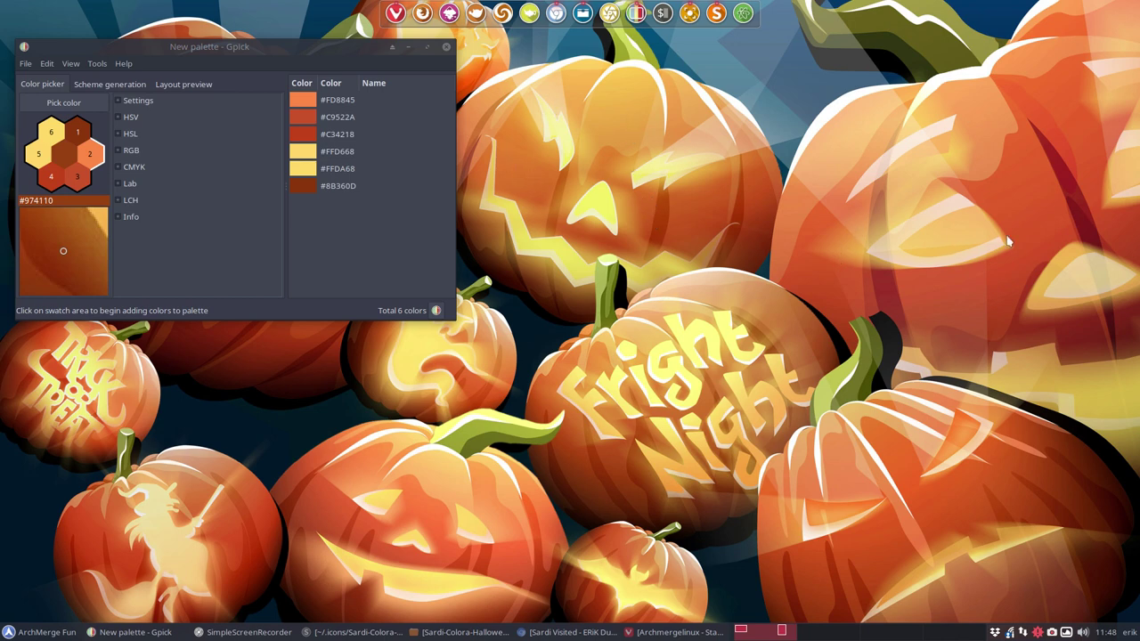
Resume sampling and add sixteen more wallpaper colors to the palette, including #EF9151, #EC5E2C, #E85A2C, #A22521 and #FC993E
click(358, 237)
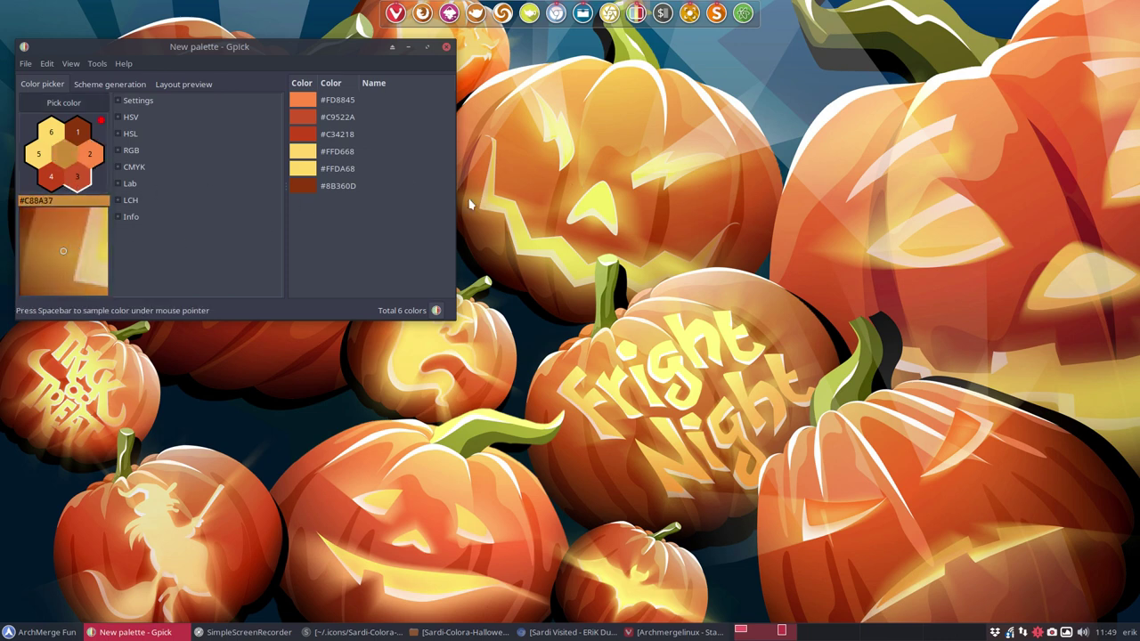
key(space)
key(space)
key(space)
key(space)
key(space)
key(space)
key(space)
key(space)
key(space)
key(space)
key(space)
key(space)
key(space)
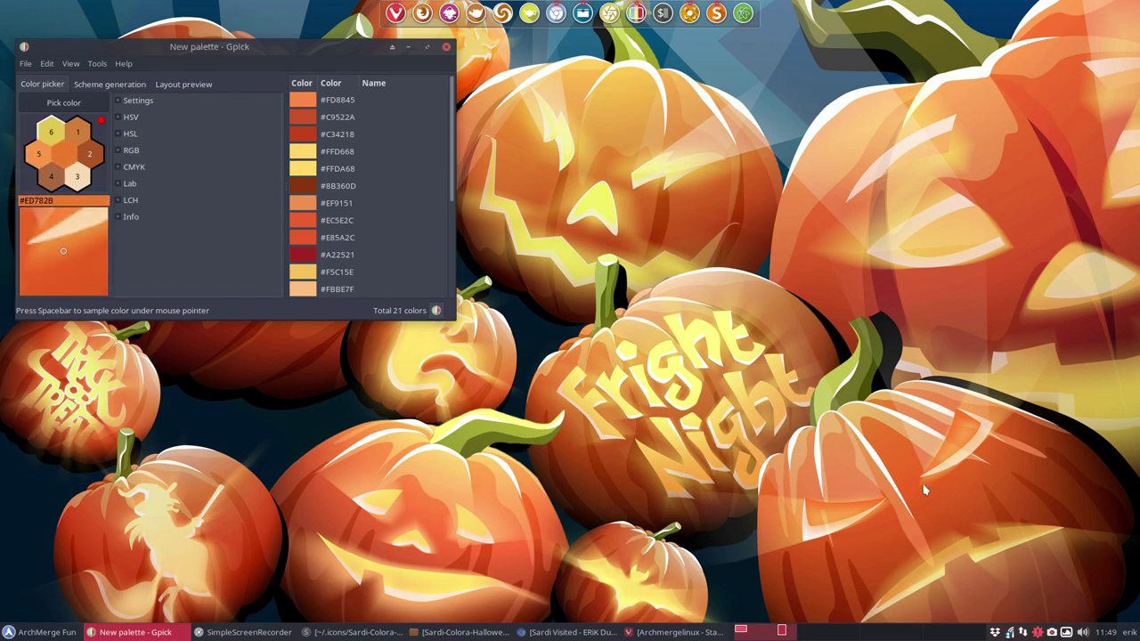
key(space)
key(space)
key(space)
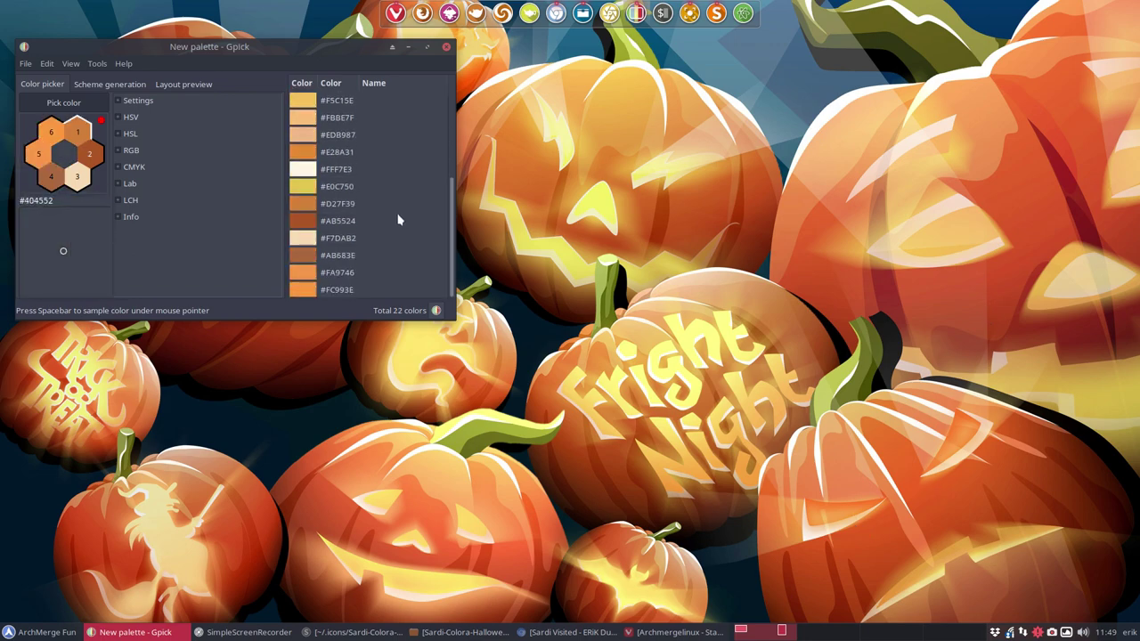
Open a file manager window on the home folder and place Gpick beside it to compare the sampled colors with the folder icons
drag(249, 46, 867, 68)
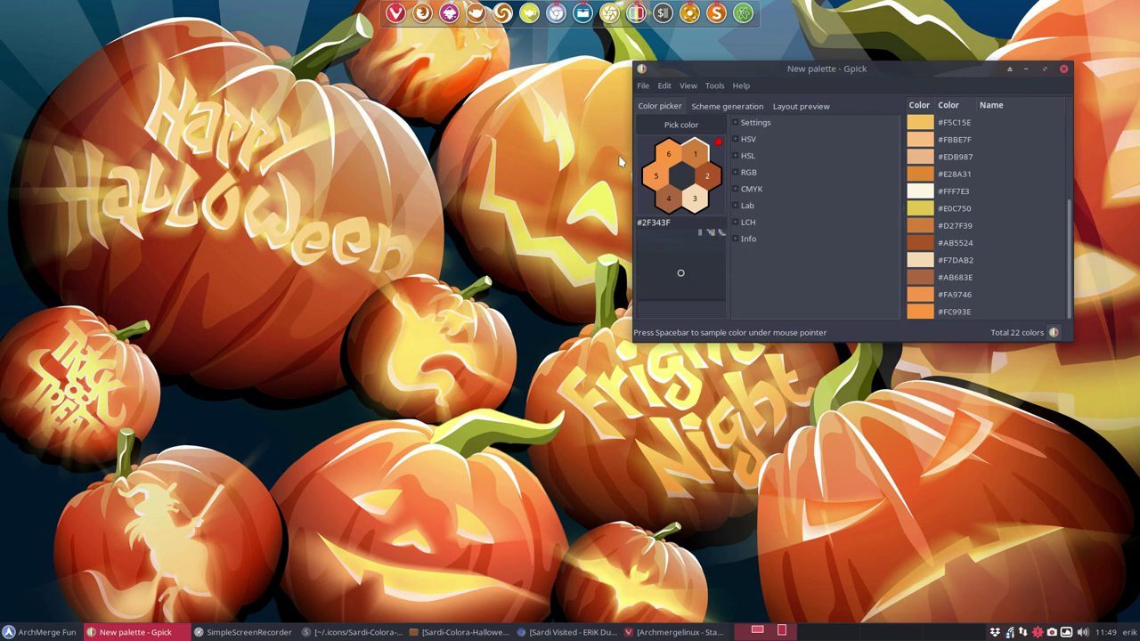
click(40, 633)
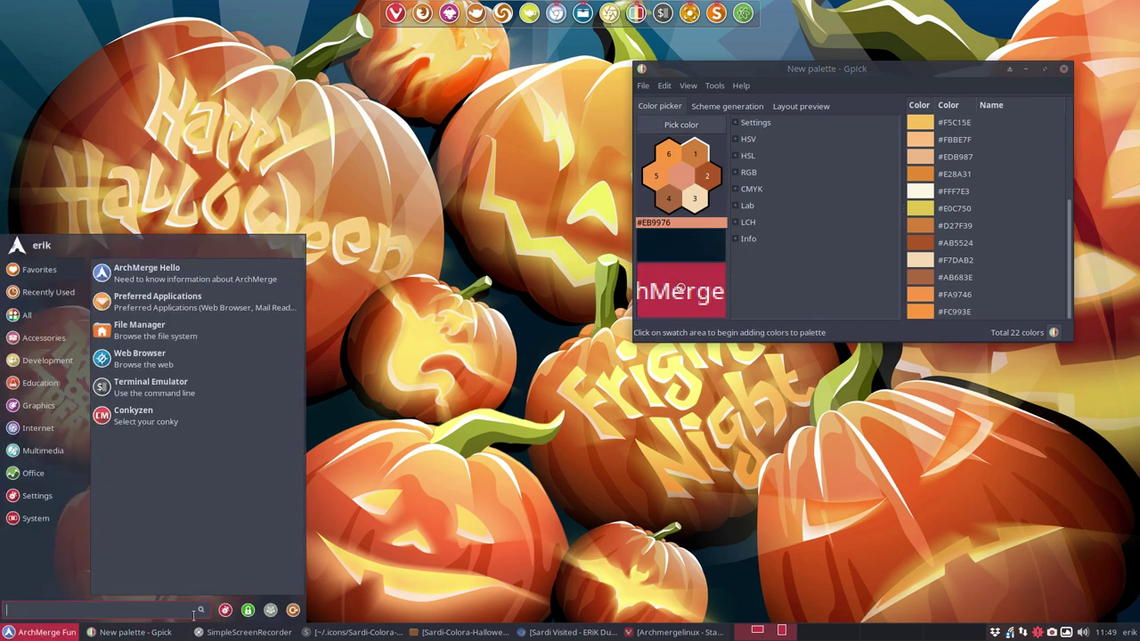
click(140, 329)
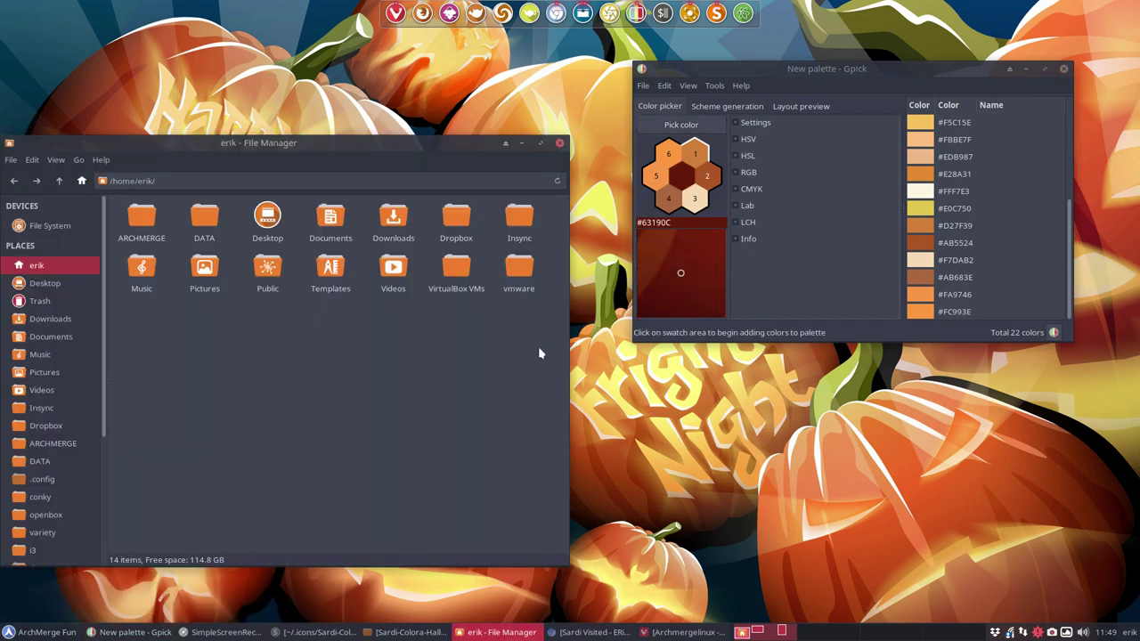
drag(903, 71, 904, 202)
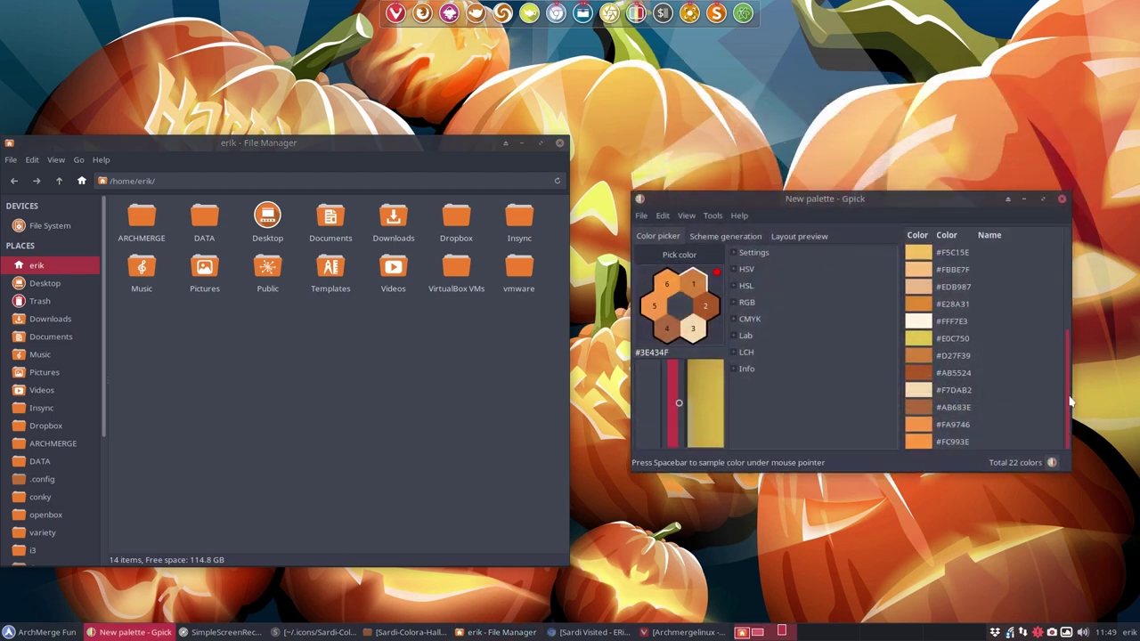
scroll(1071, 402, up, 5)
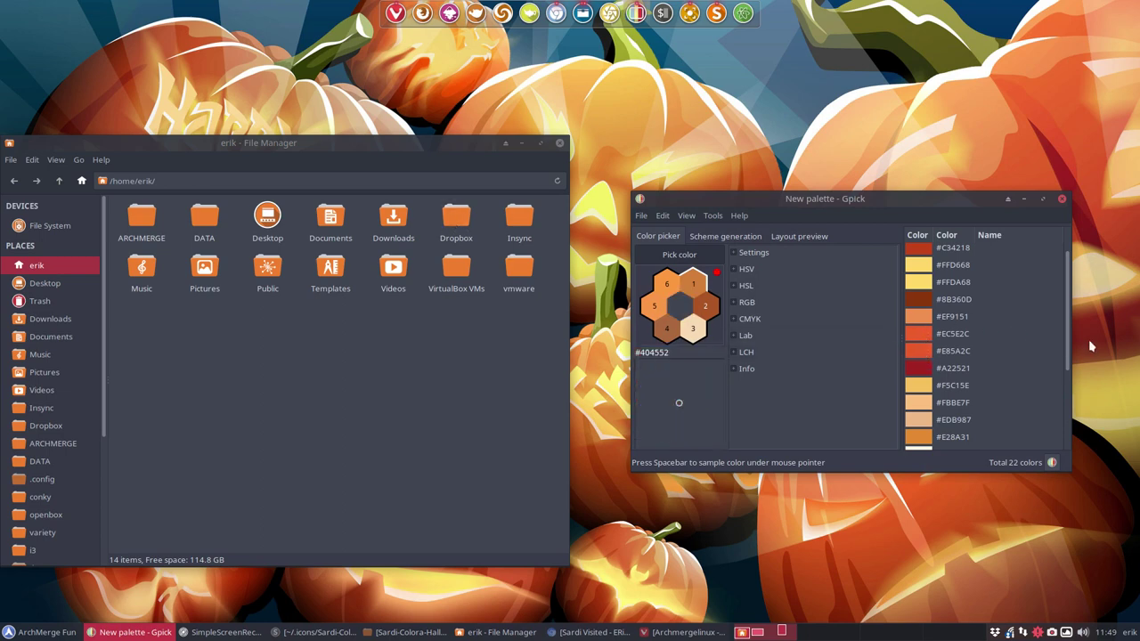
scroll(1068, 330, up, 1)
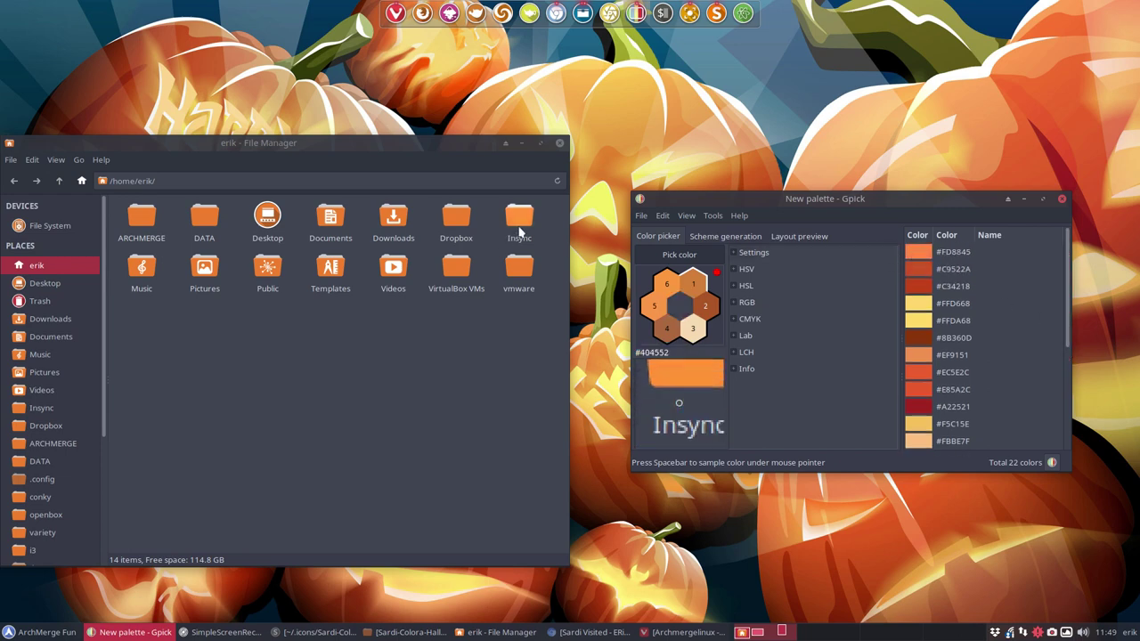
Copy the hex code of palette color #E85A2C to the clipboard
click(921, 392)
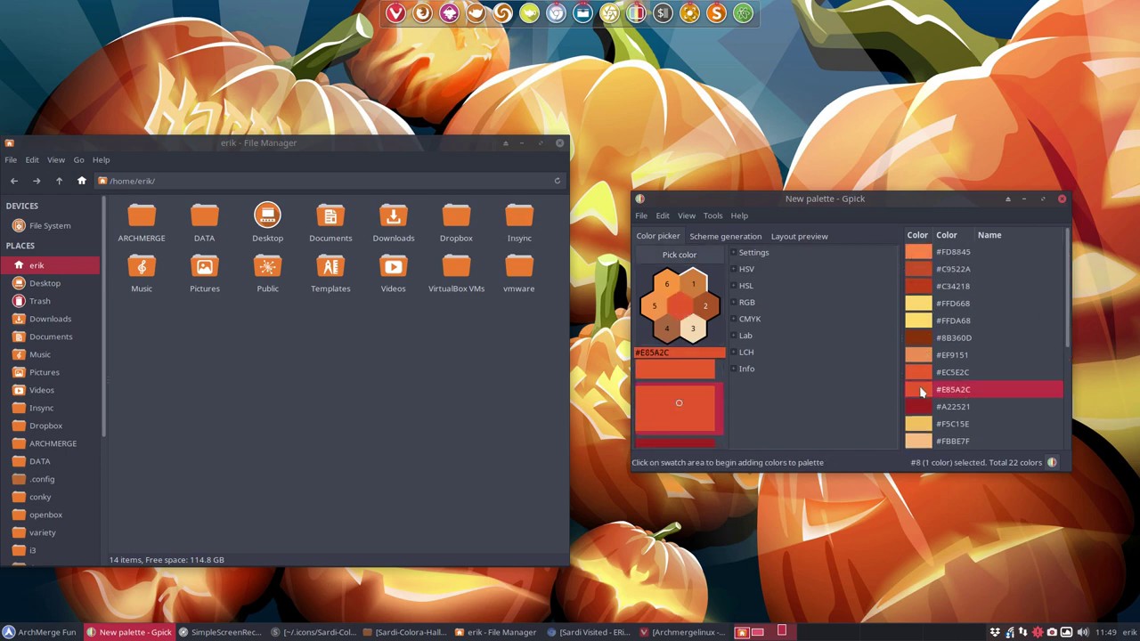
right_click(921, 392)
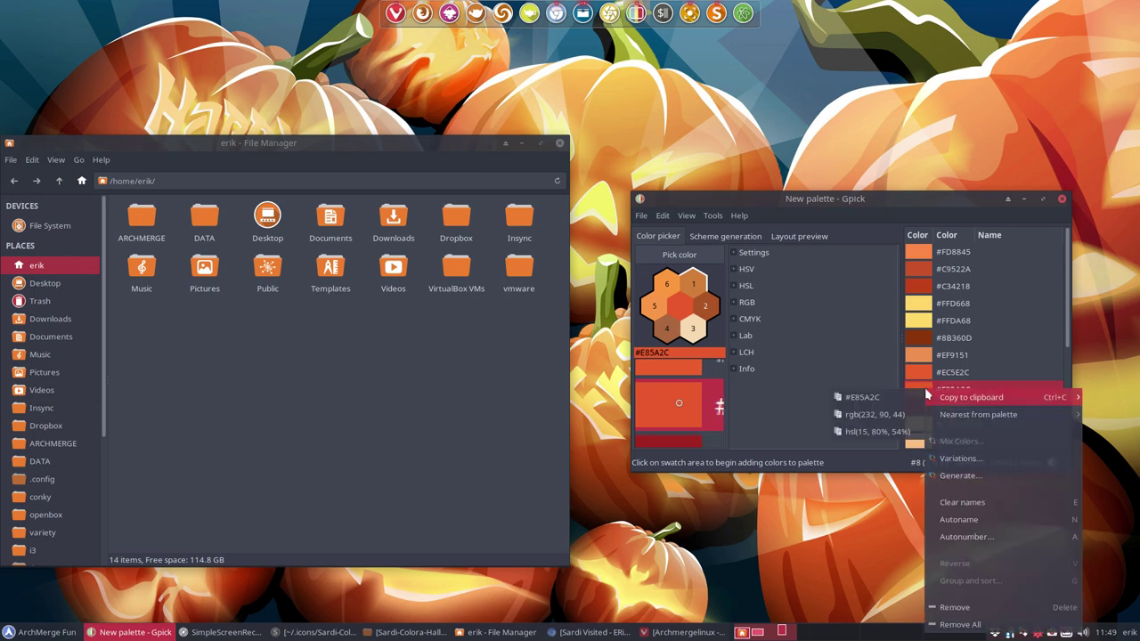
click(862, 401)
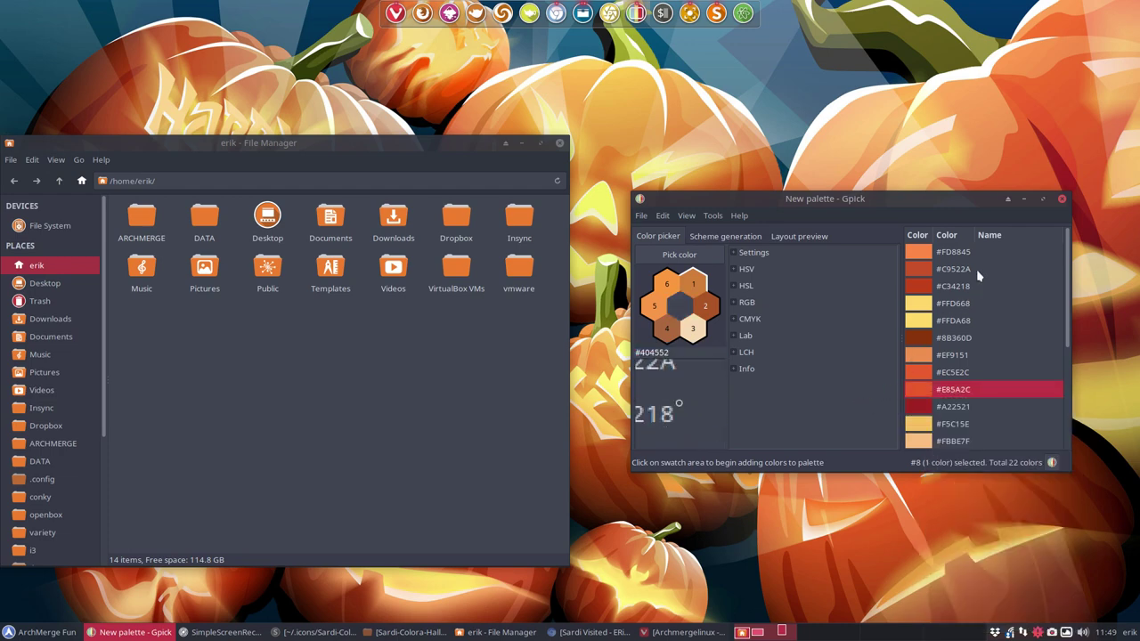
Minimize Gpick and the file manager, return to Sublime Text and set newcolour on line 44 to E85A2C without the # sign
click(1024, 198)
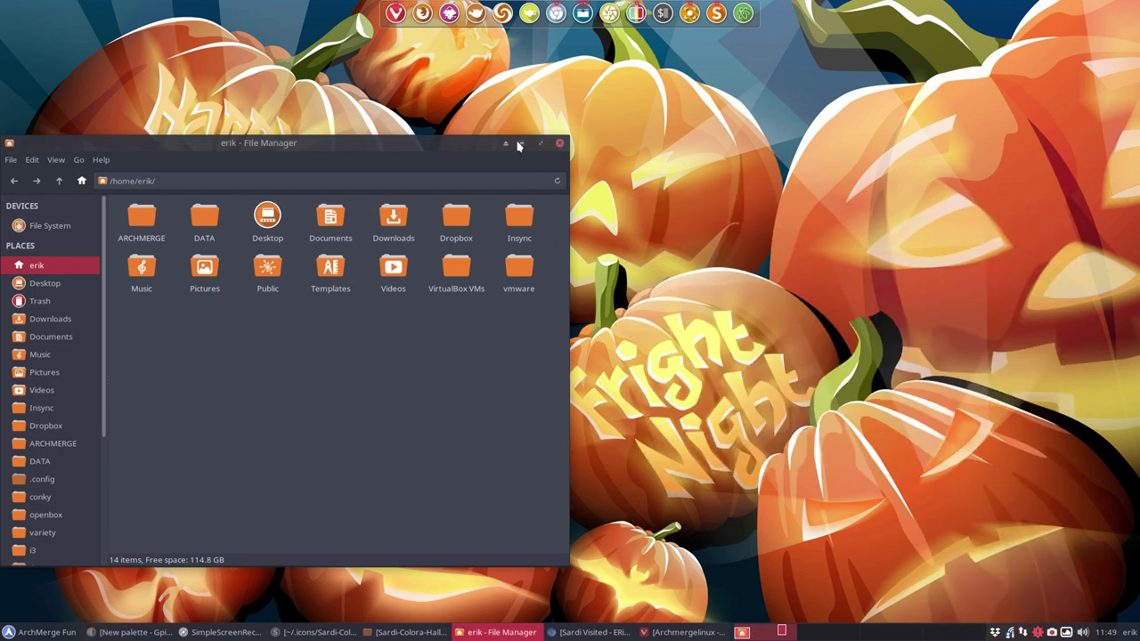
click(521, 143)
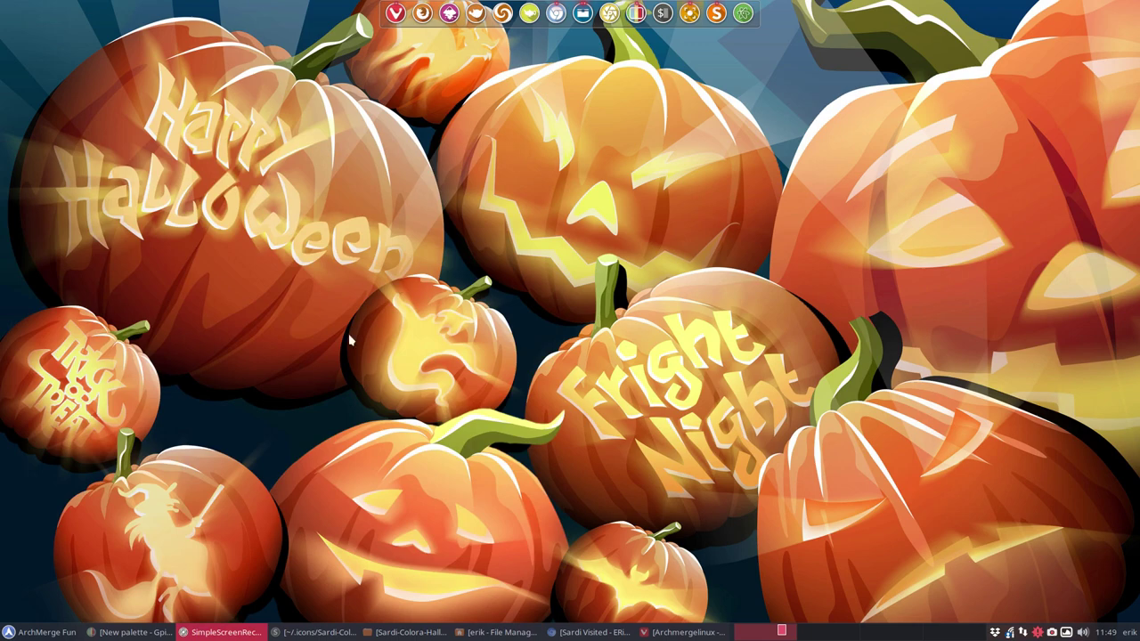
click(313, 632)
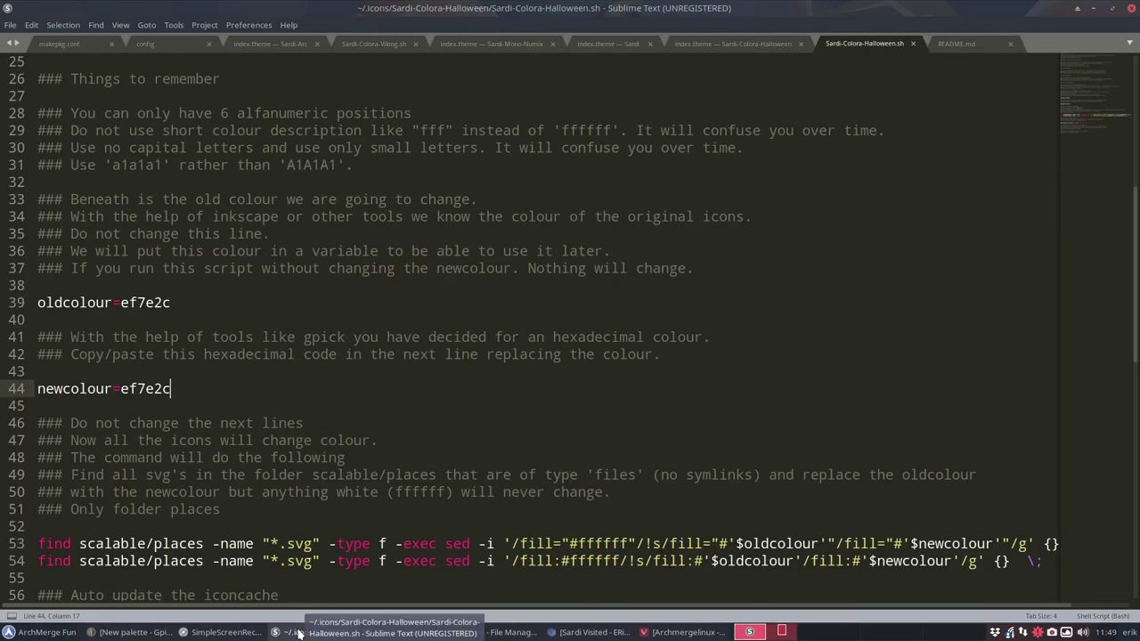
drag(119, 389, 206, 392)
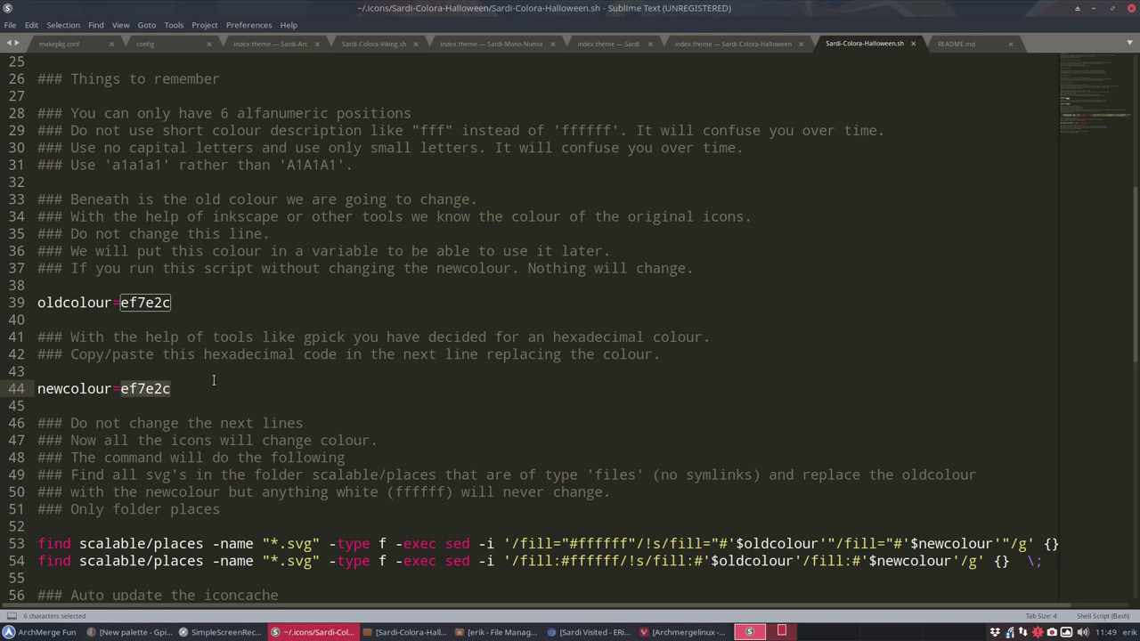
text(#E85A2C)
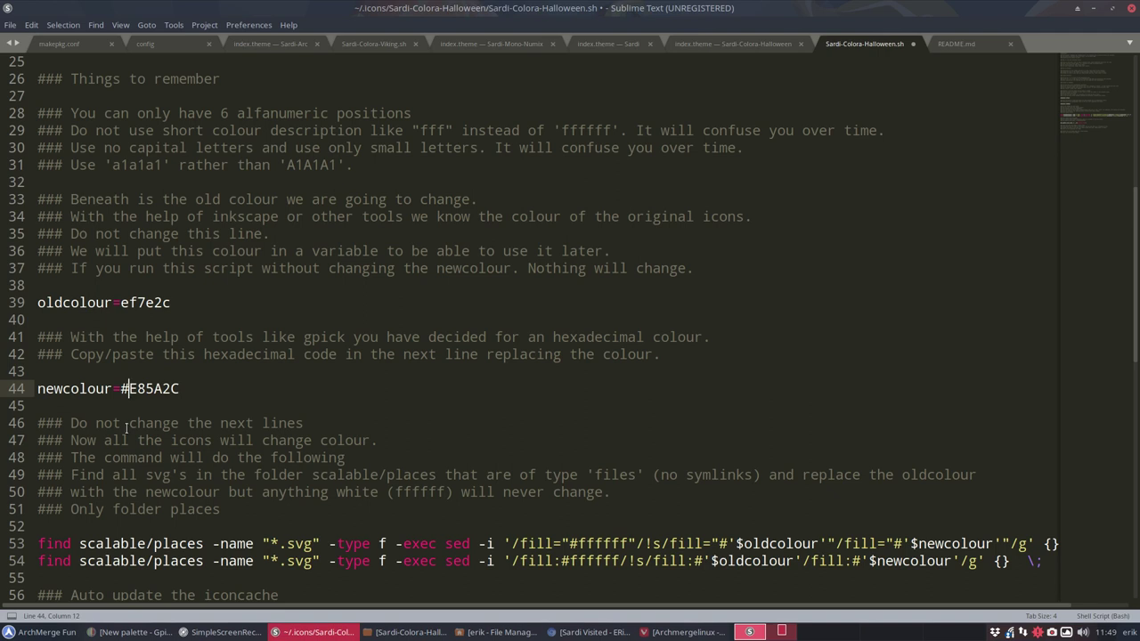
key(BackSpace)
Check the # signs in the find command on line 53, save Sardi-Colora-Halloween.sh and close the editor
drag(567, 543, 585, 544)
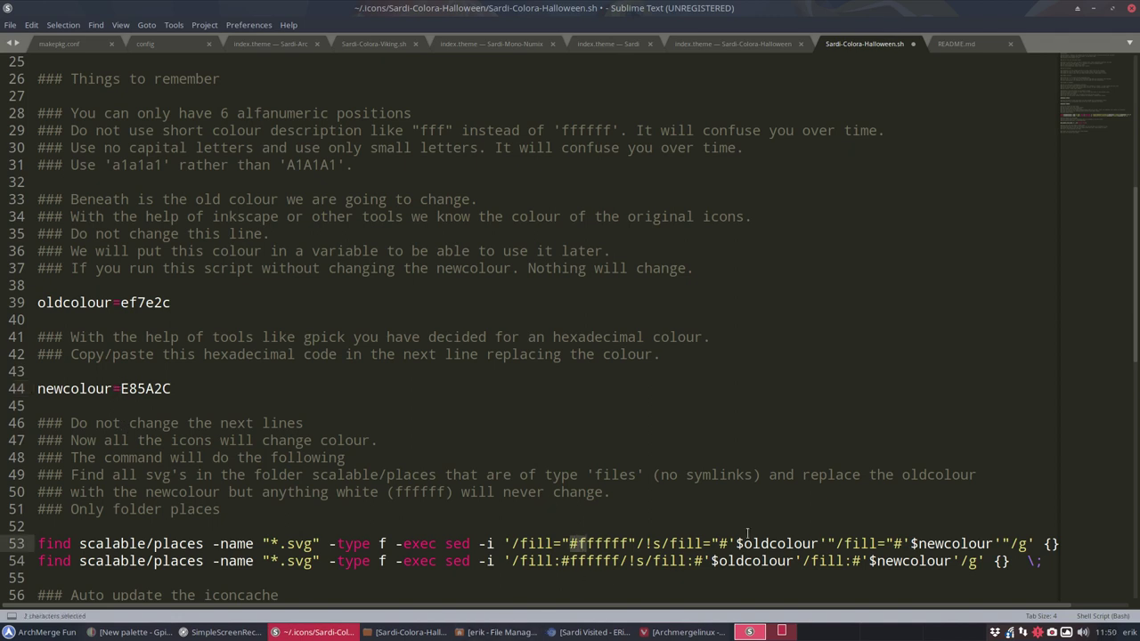
drag(730, 543, 718, 543)
click(199, 383)
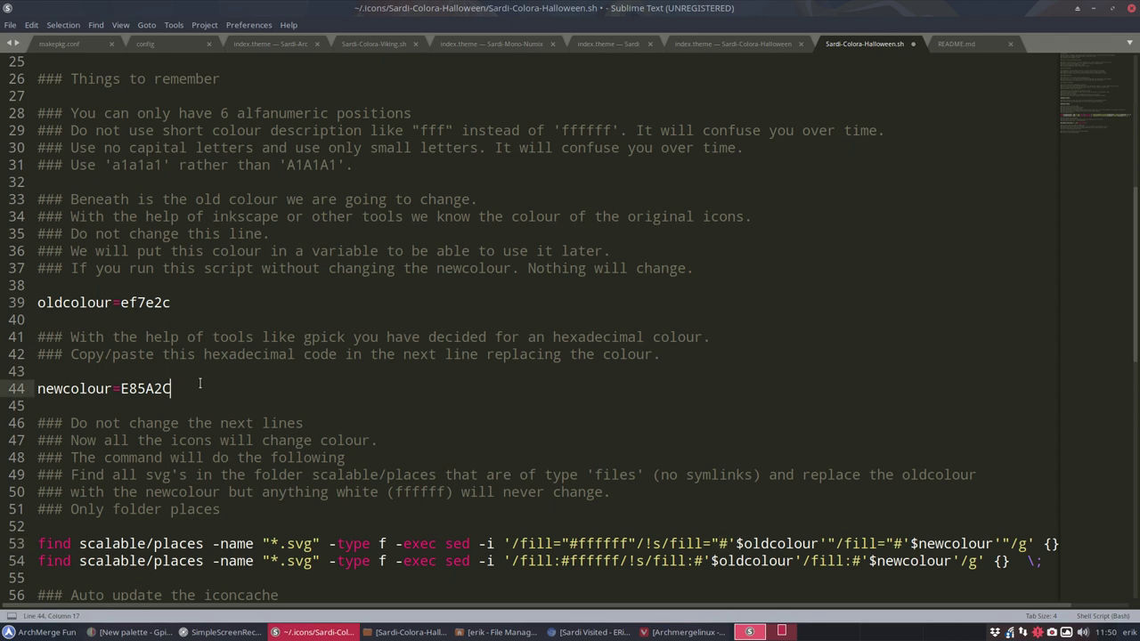
key(ctrl+s)
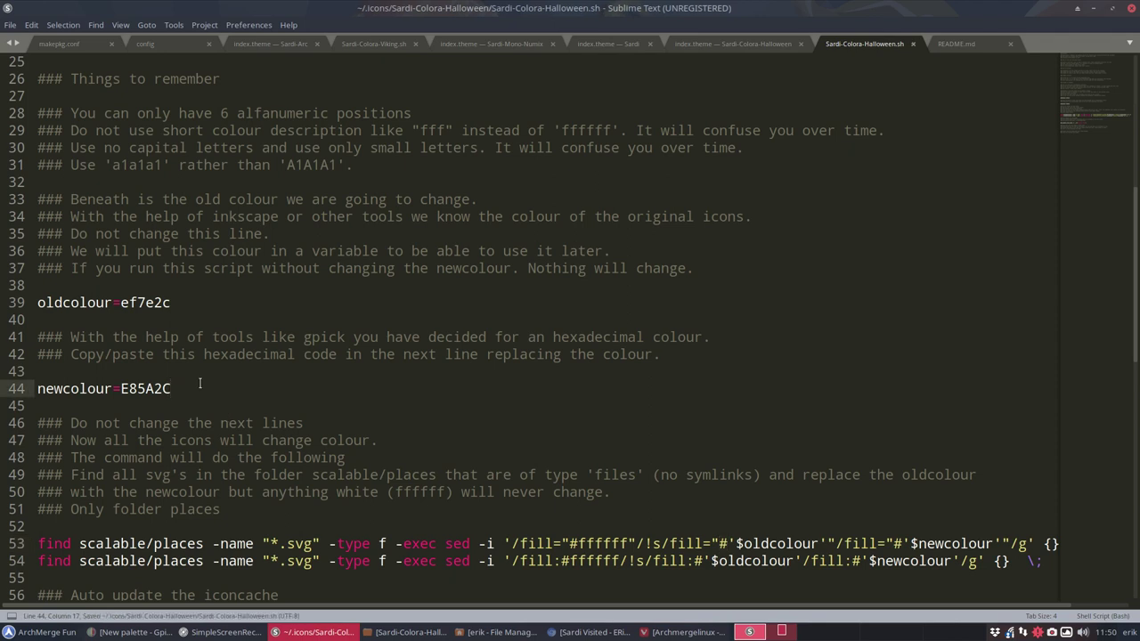
click(1131, 8)
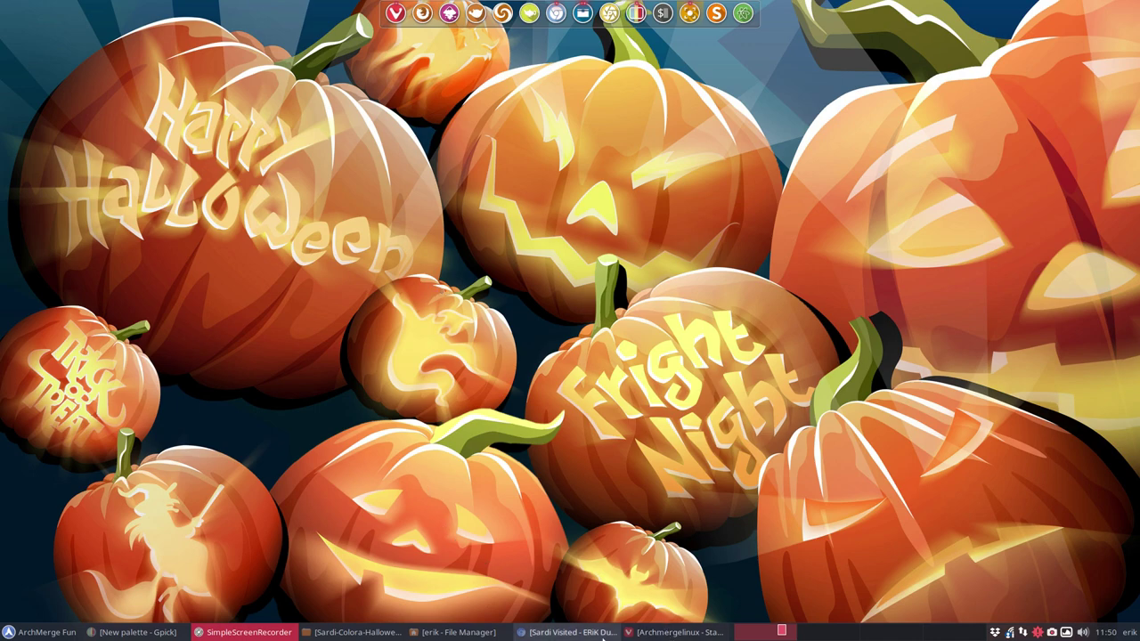
Bring the Sardi-Colora-Halloween file manager window to the front and highlight the folder name in its path
click(437, 635)
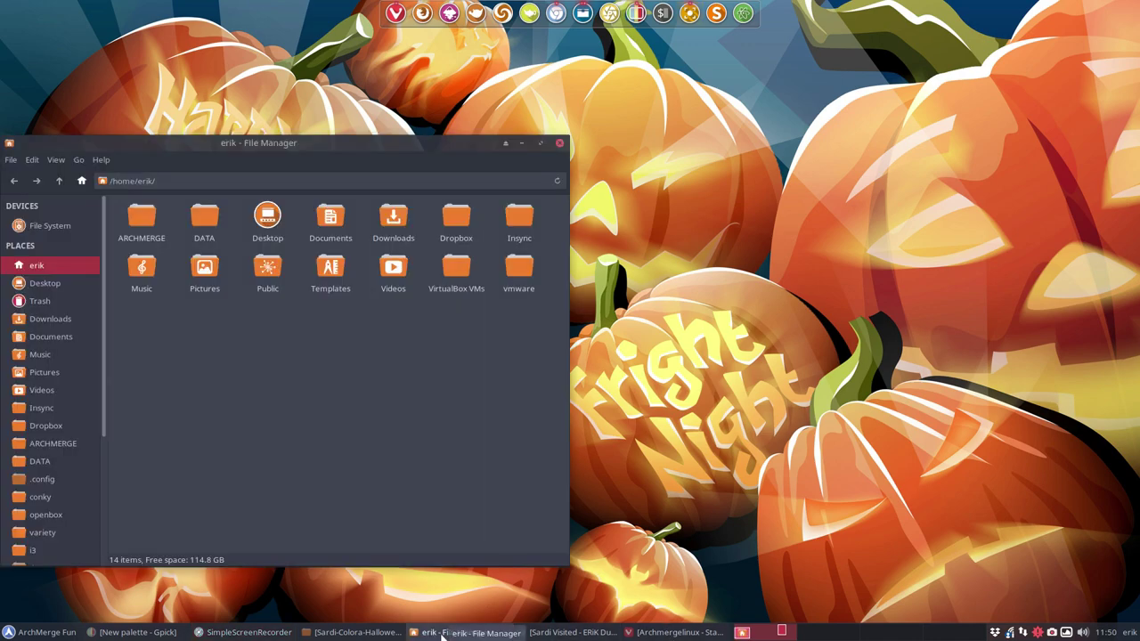
click(337, 634)
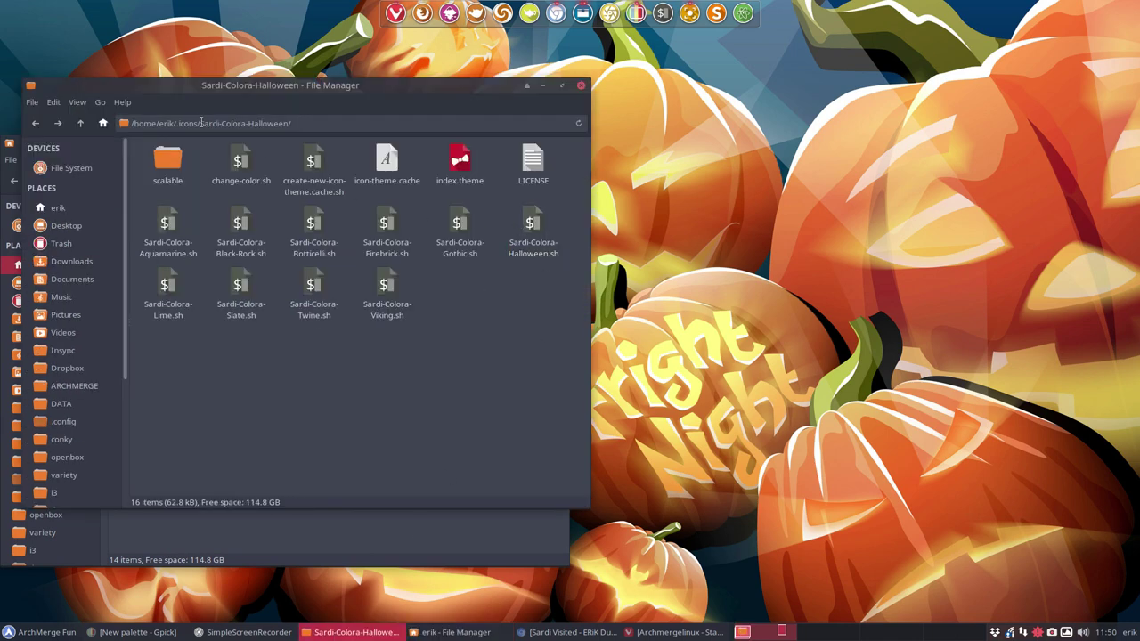
drag(197, 122, 293, 119)
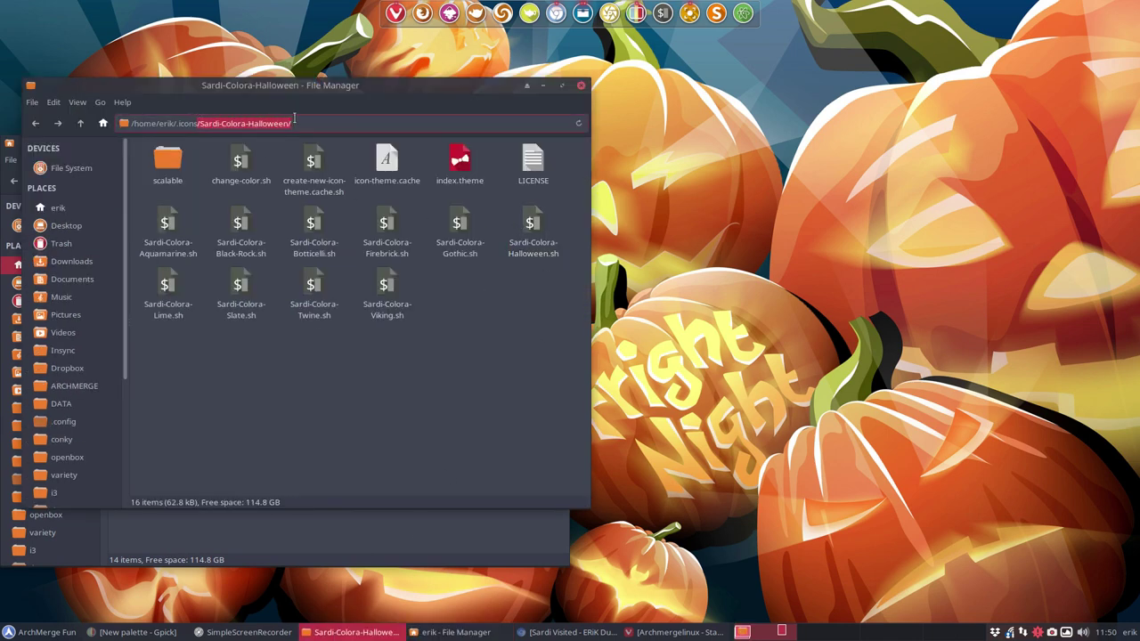
Open a terminal in the Sardi-Colora-Halloween folder and run ./Sardi-Colora-Halloween.sh
click(459, 162)
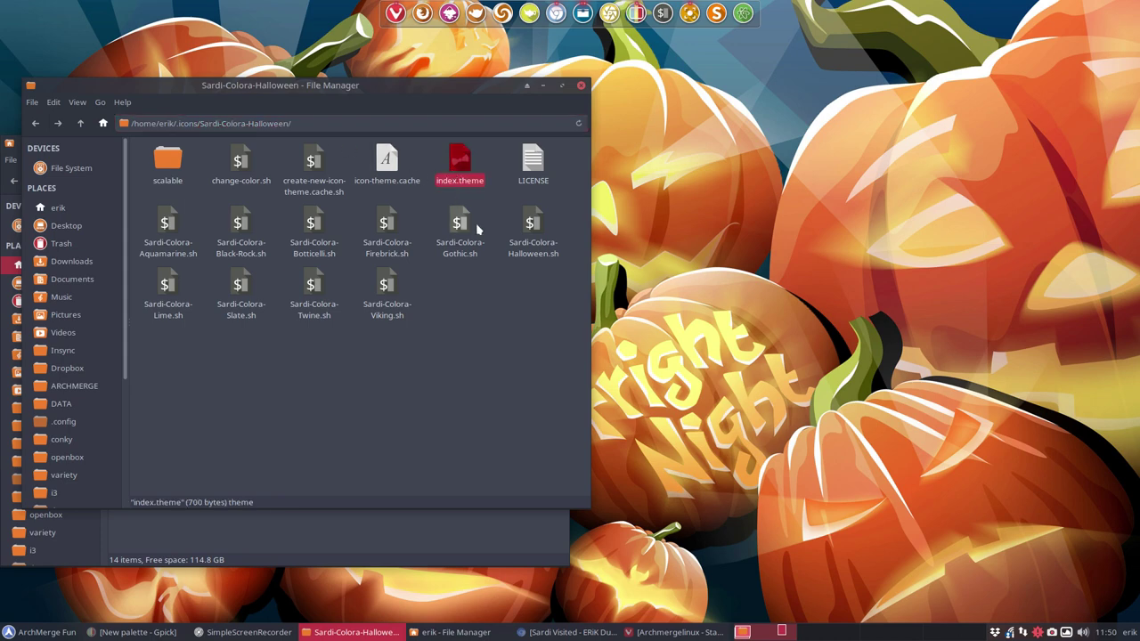
click(548, 255)
right_click(538, 320)
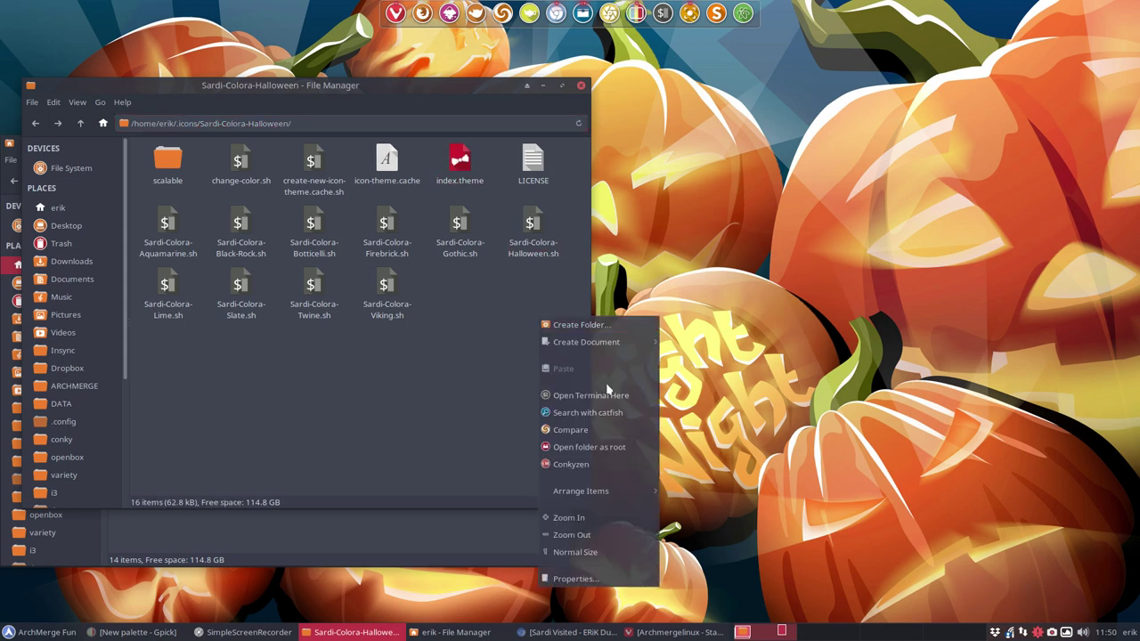
click(643, 396)
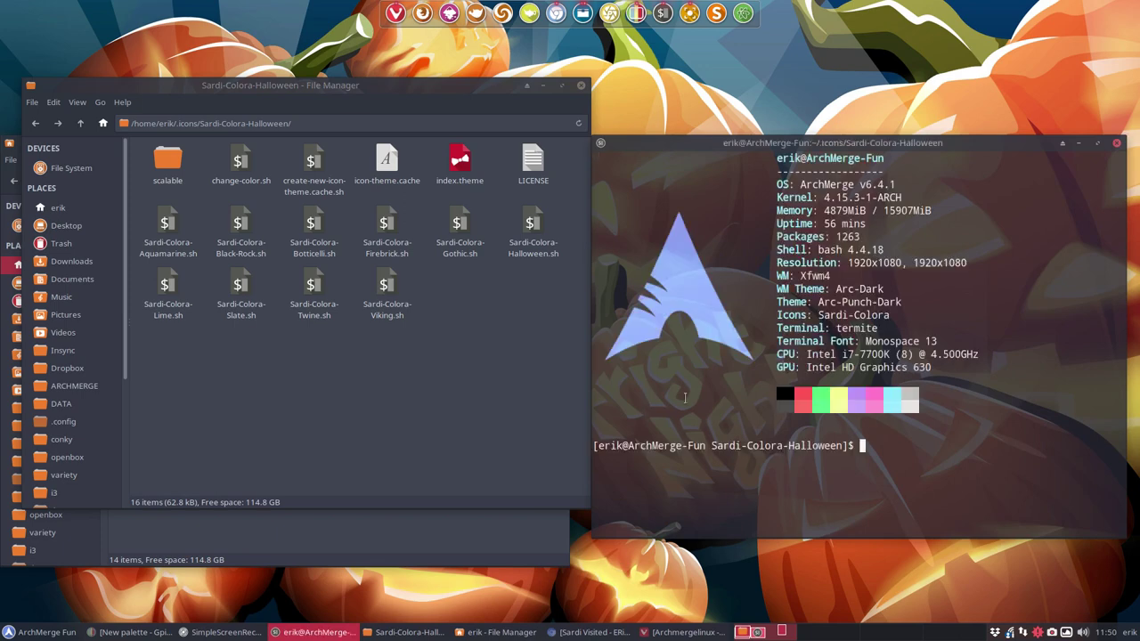
text(./S)
key(Tab)
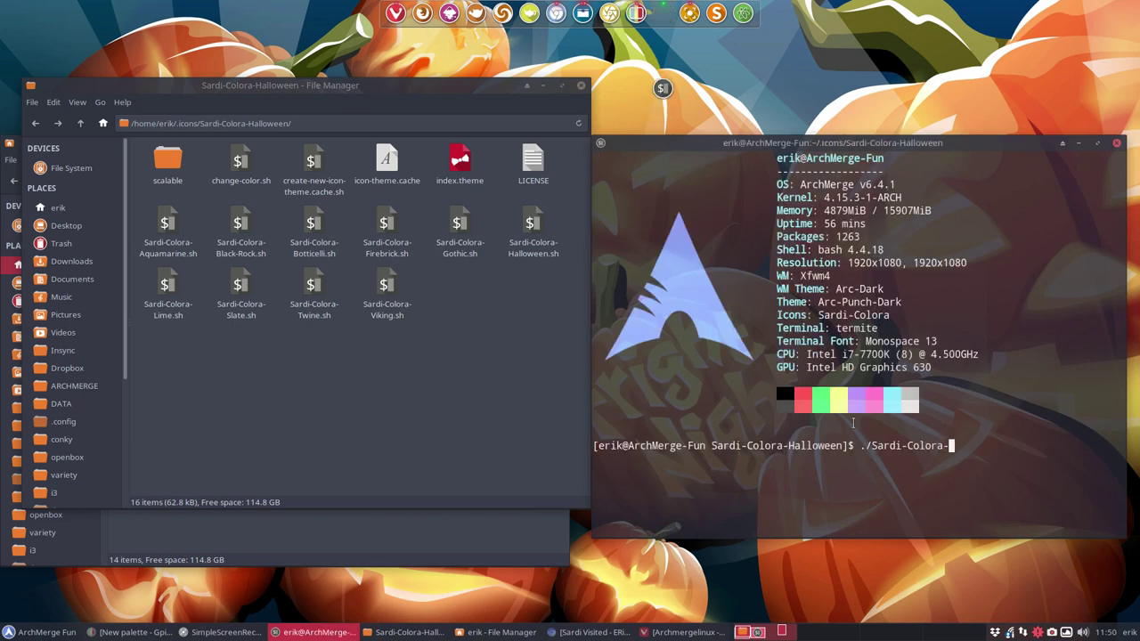
text(H)
key(Tab)
key(Return)
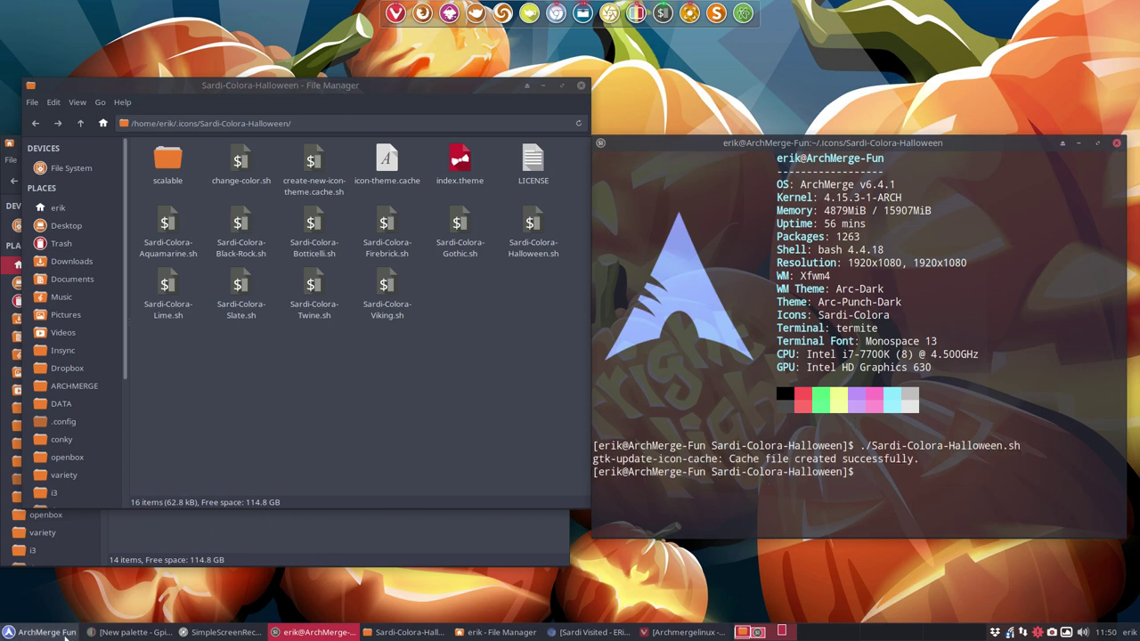
Apply the Sardi Colora Halloween icon theme in the desktop's Appearance settings and close the settings
click(40, 633)
click(225, 610)
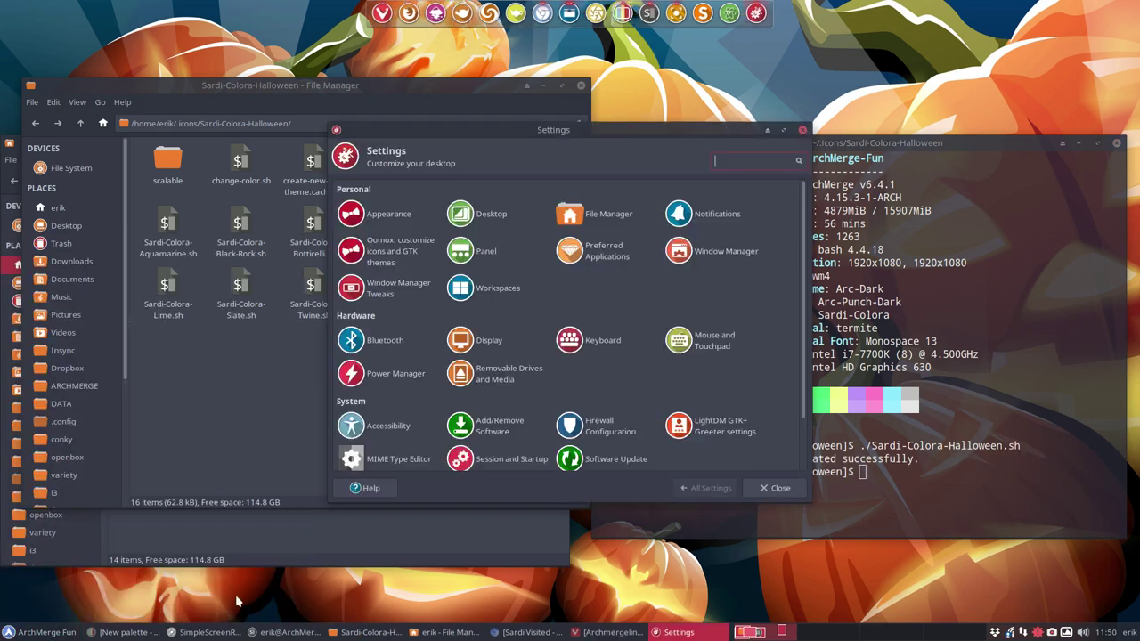
click(392, 216)
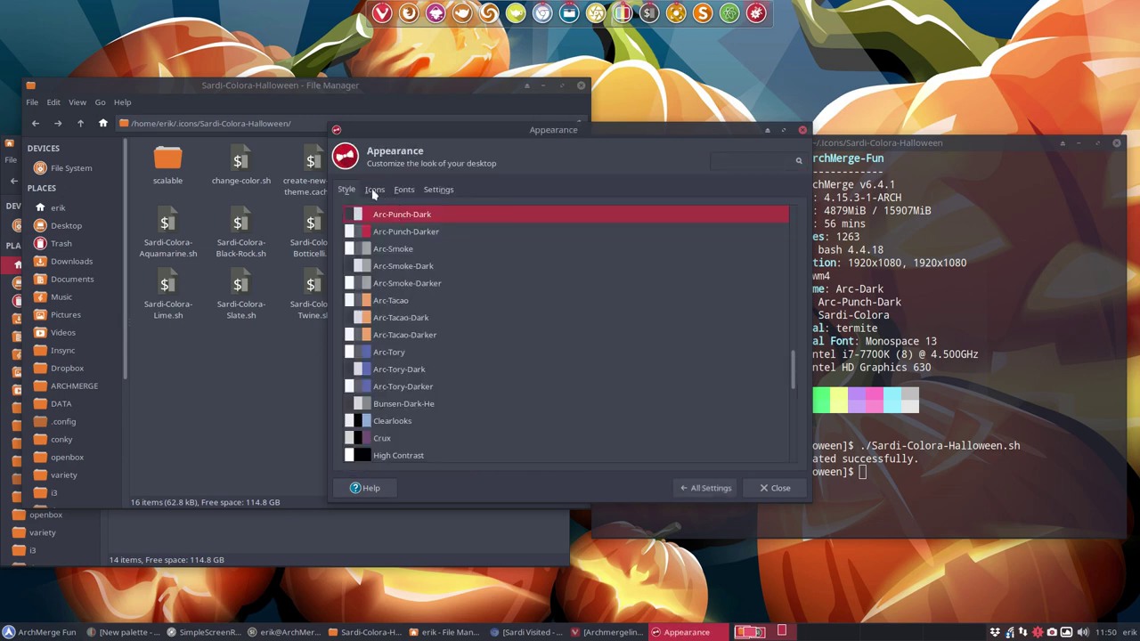
click(374, 190)
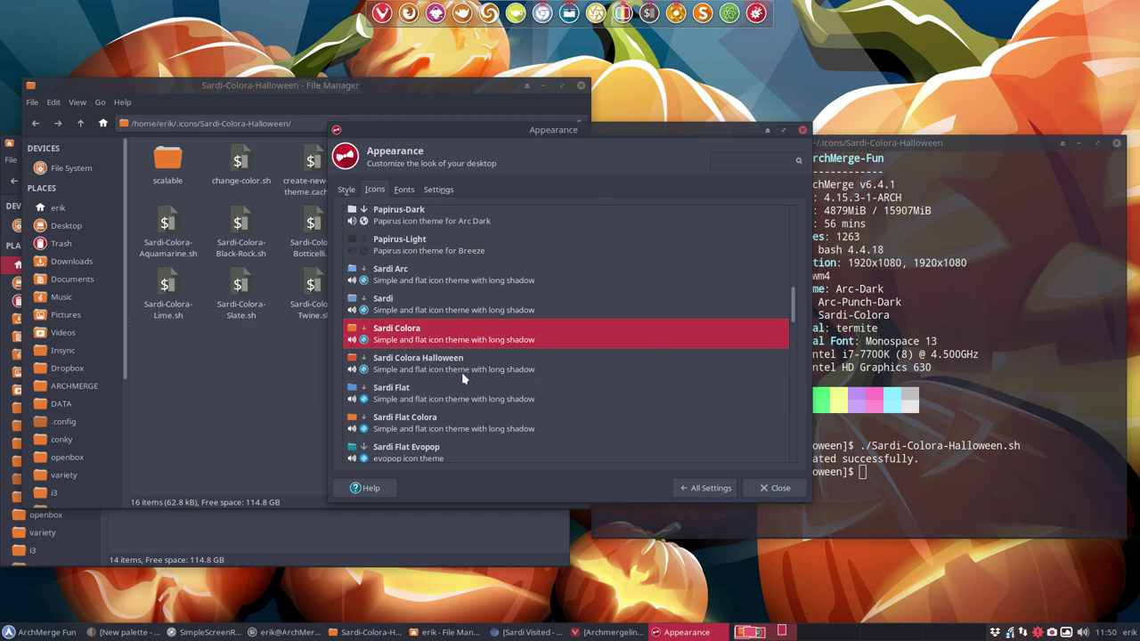
click(423, 362)
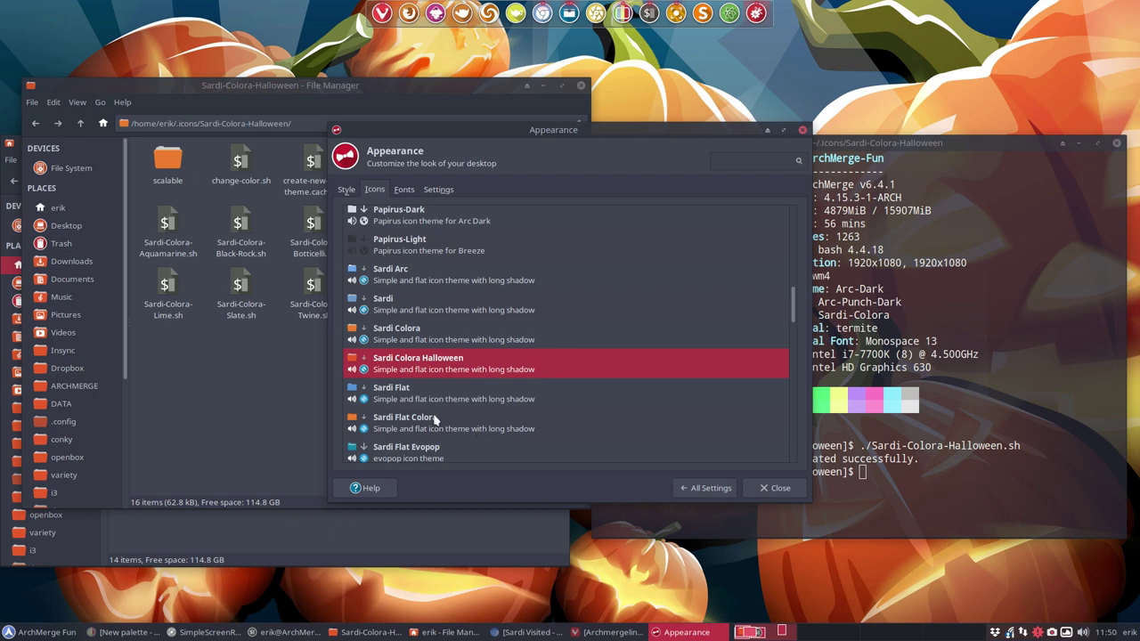
click(775, 488)
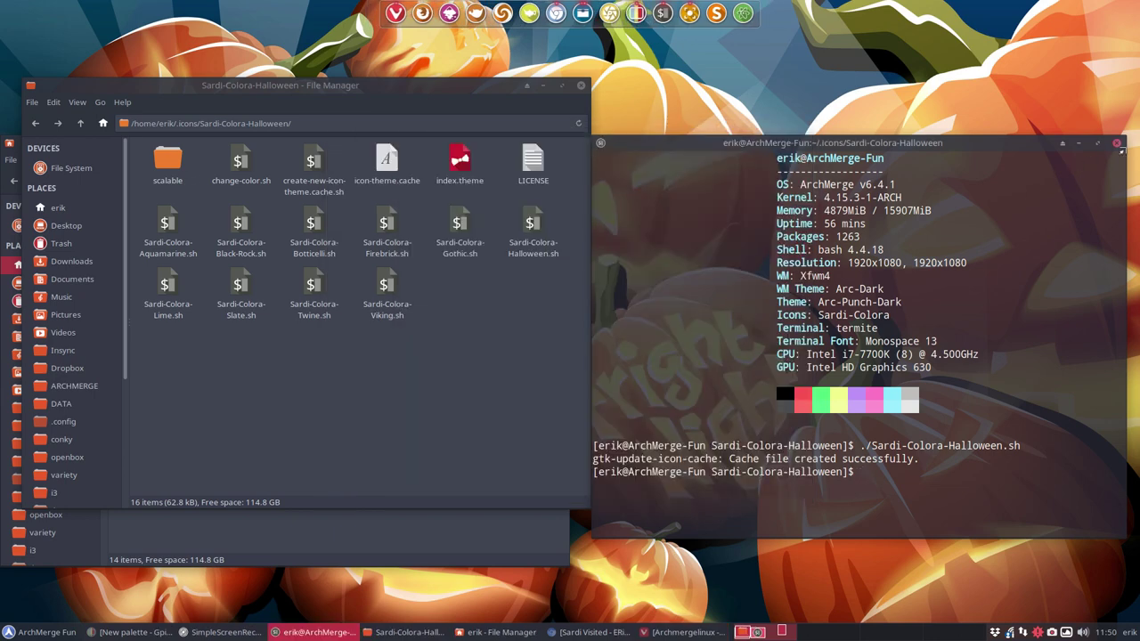
Close the terminal and move the Sardi-Colora-Halloween and home folder windows apart so both folder views can be seen
click(1117, 143)
drag(353, 89, 769, 87)
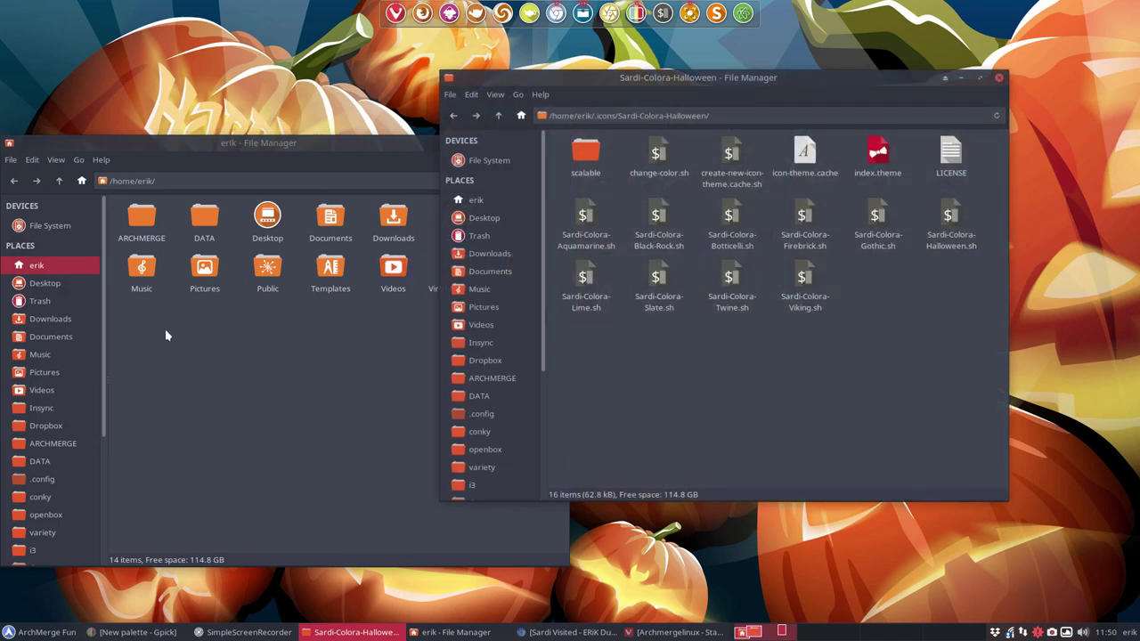
drag(714, 87, 864, 180)
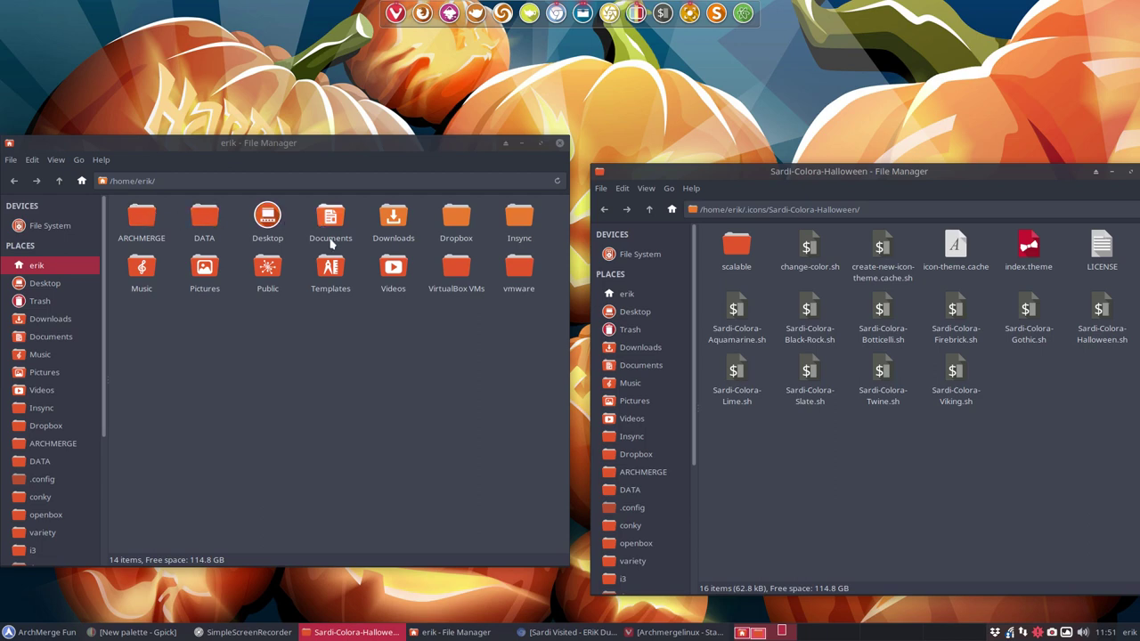
click(346, 362)
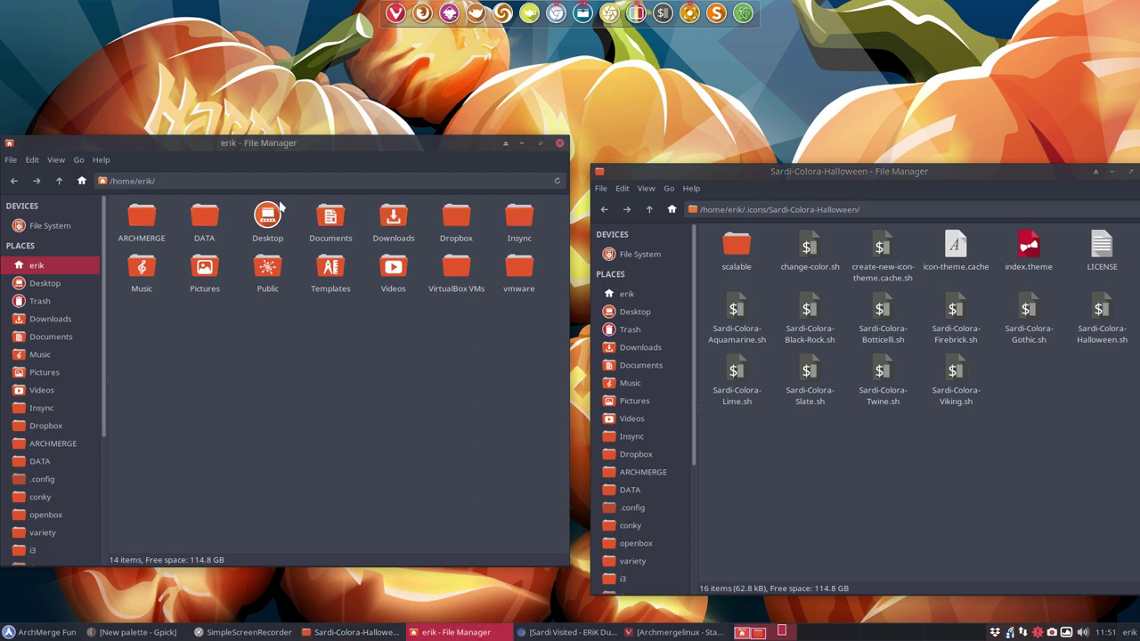
drag(281, 146, 377, 85)
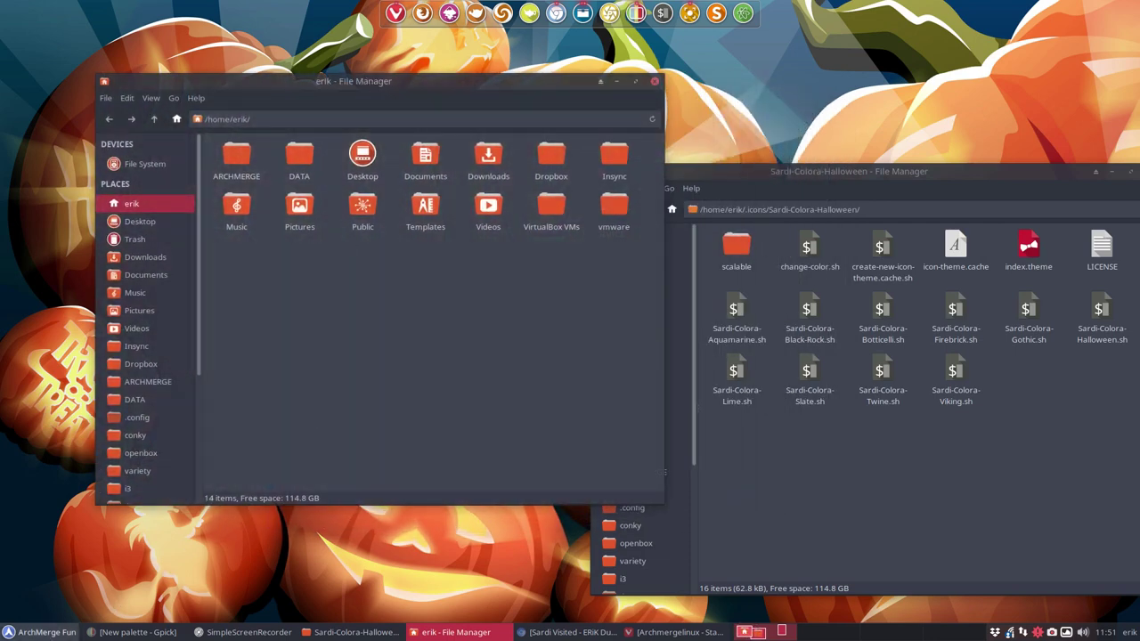
Look over the icons of the favorite applications in the application menu and close it
click(27, 632)
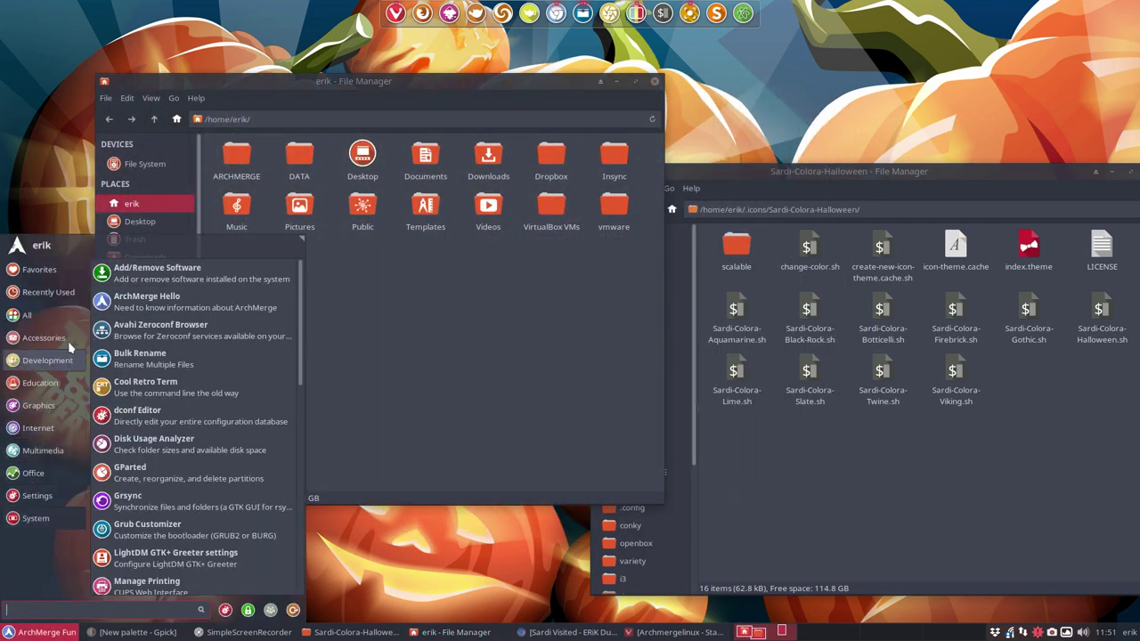
mouse_move(40, 268)
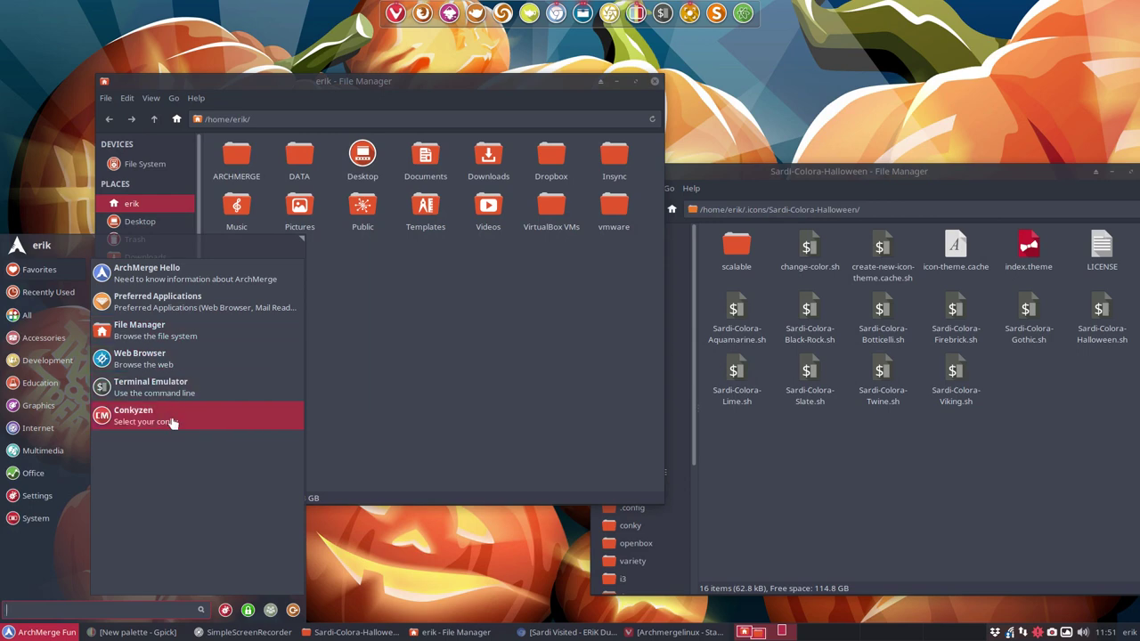
click(541, 382)
Go up to the .icons folder, close the home folder window and move the .icons window to the middle of the desktop
click(794, 481)
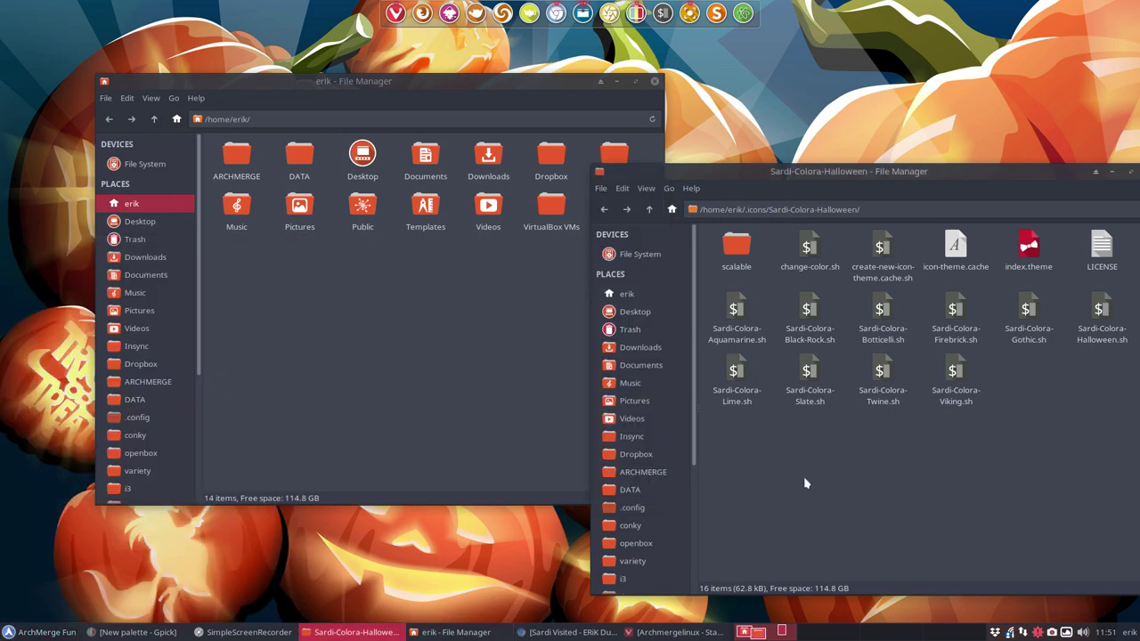
click(651, 214)
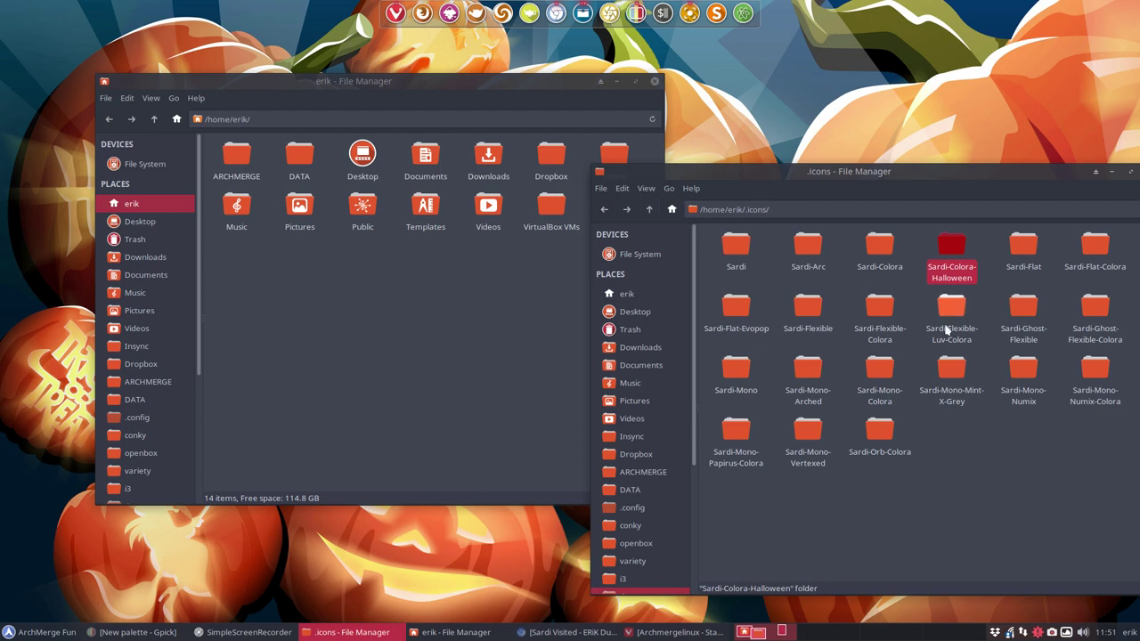
click(447, 277)
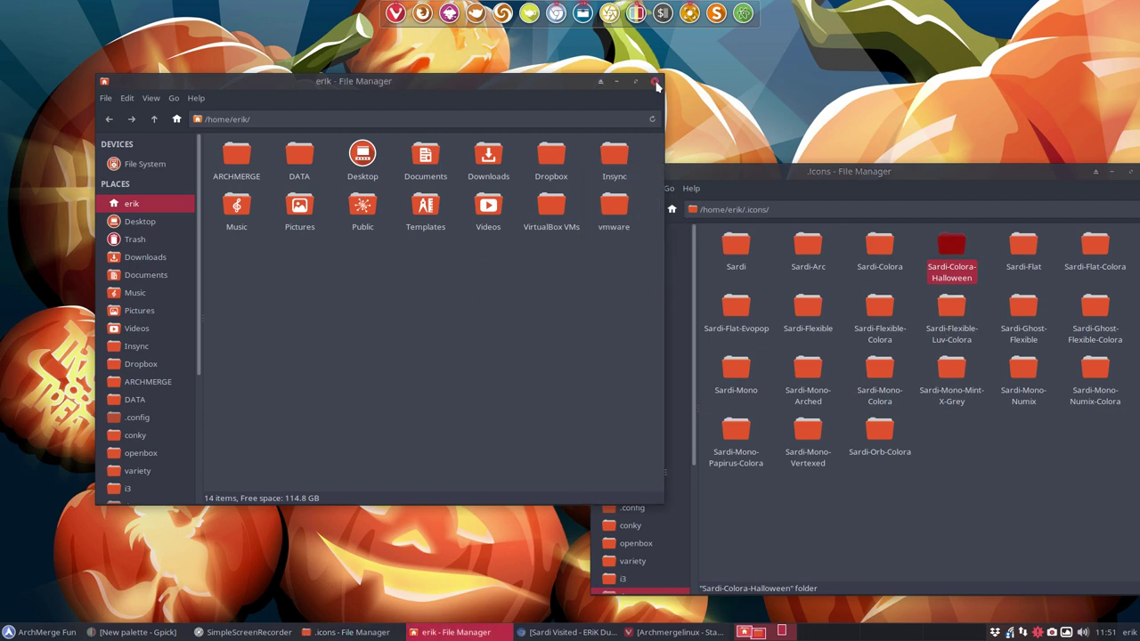
click(654, 83)
drag(913, 175, 552, 95)
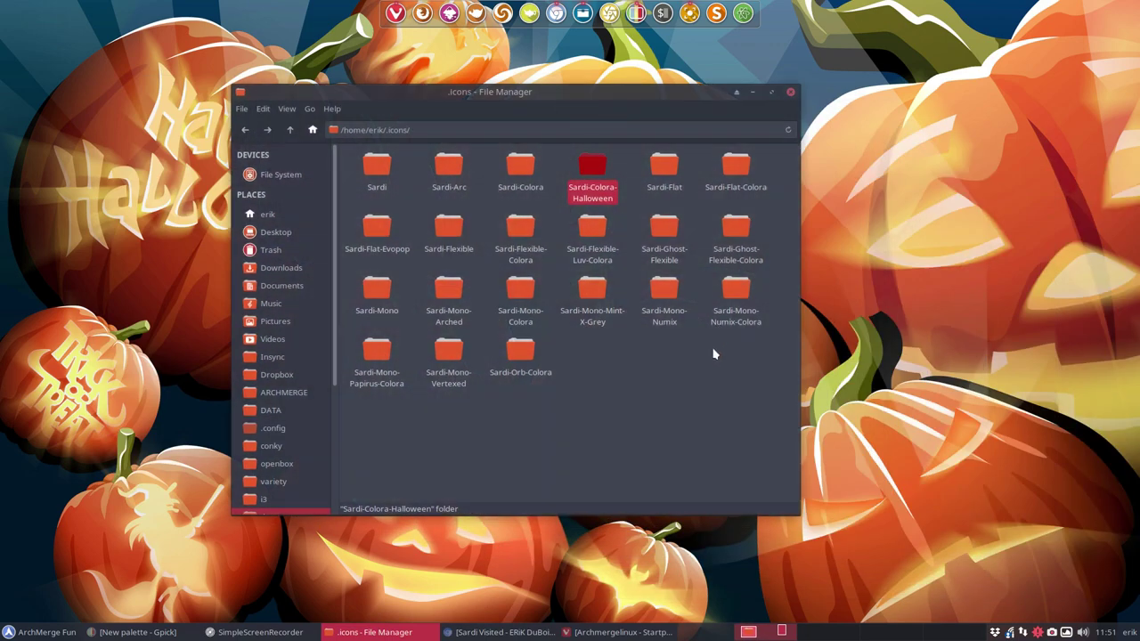
Go through the Sardi theme folders in .icons, selecting the Colora variants from Sardi-Colora to Sardi-Orb-Colora, and clear the selection
click(676, 374)
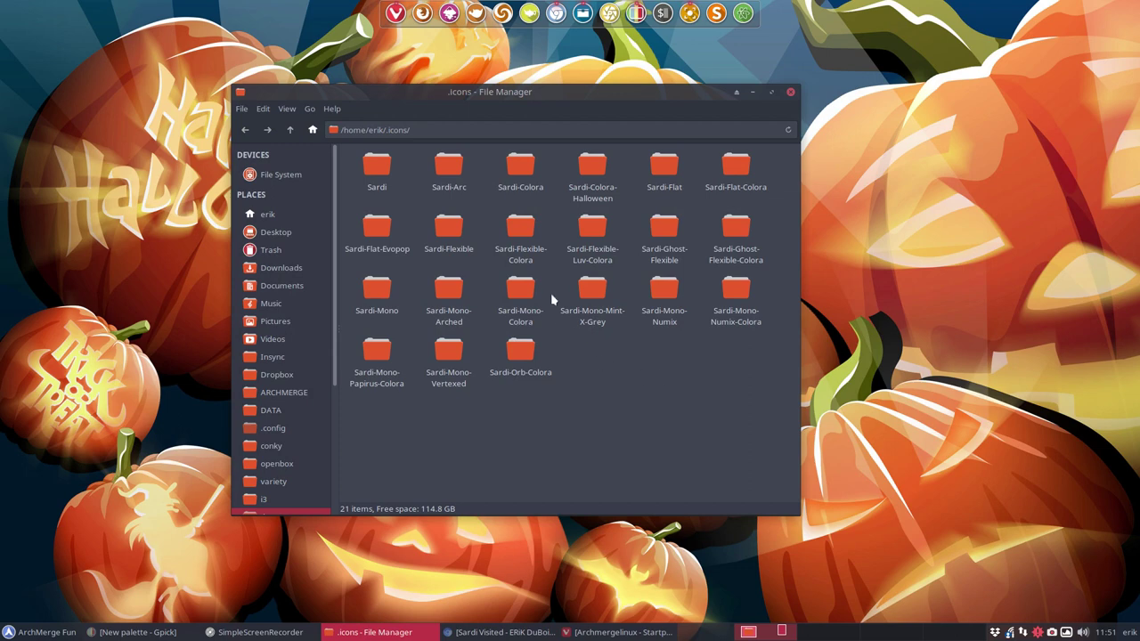
click(518, 169)
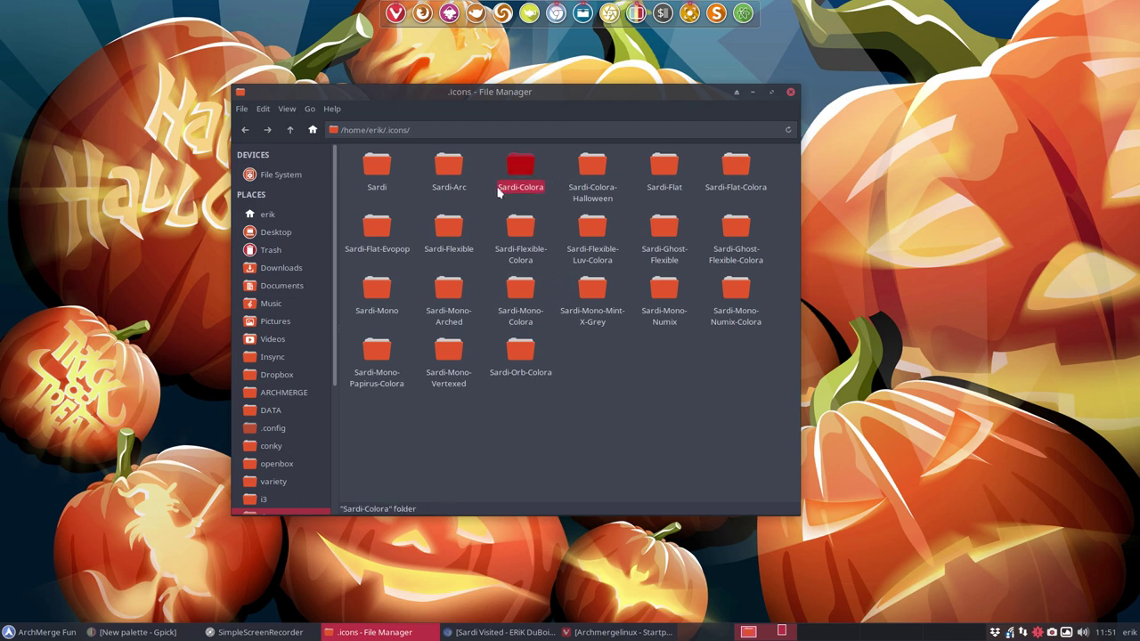
click(732, 166)
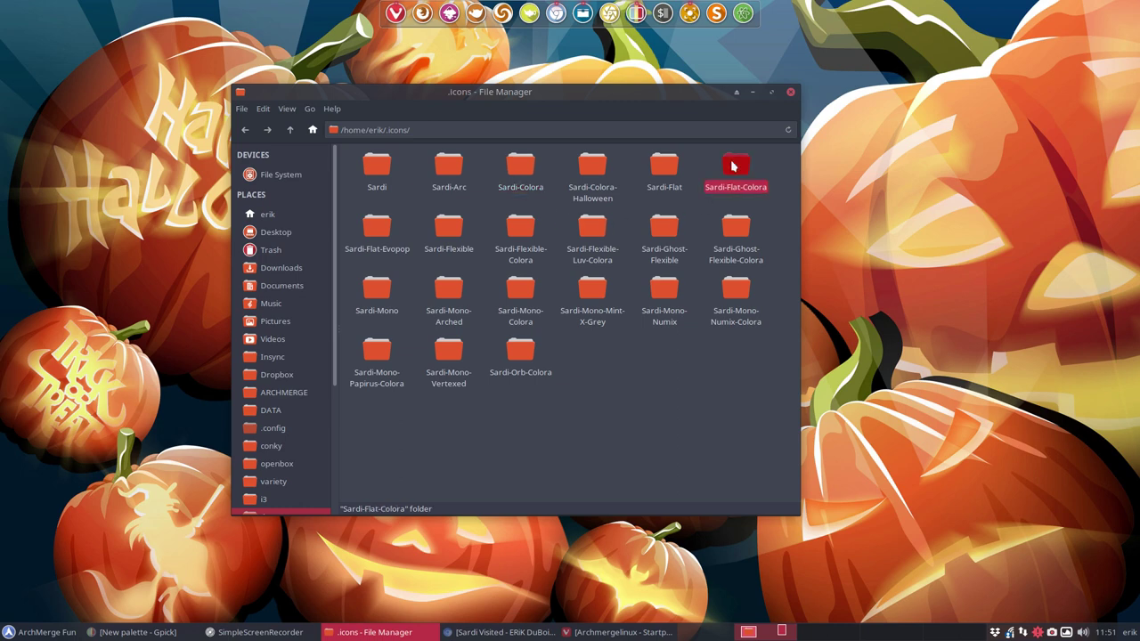
click(450, 230)
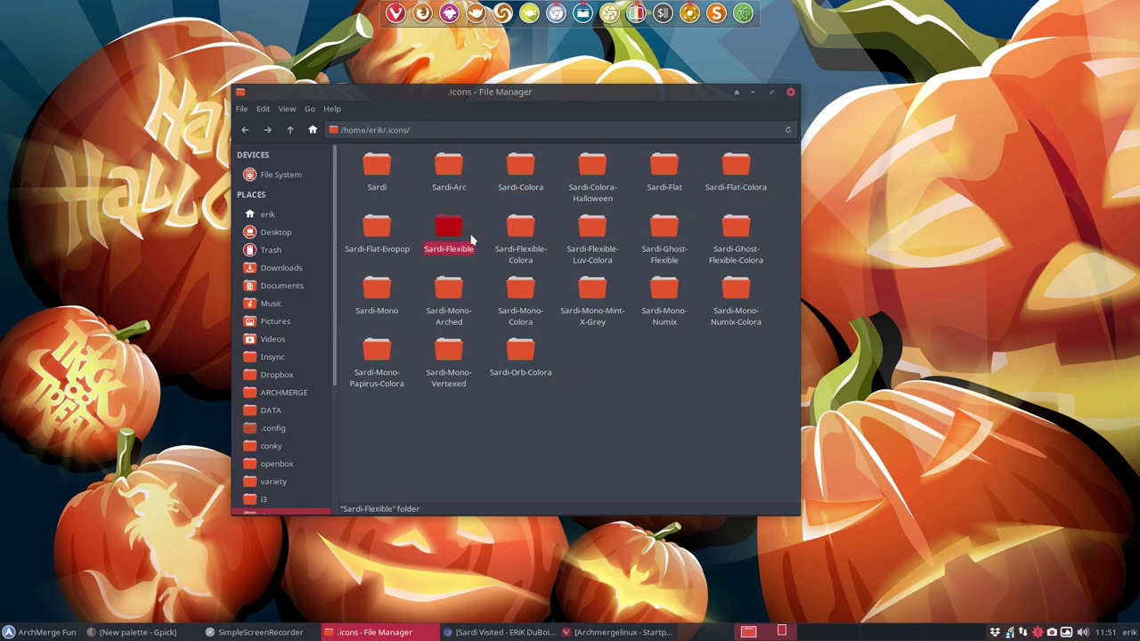
click(523, 231)
click(592, 228)
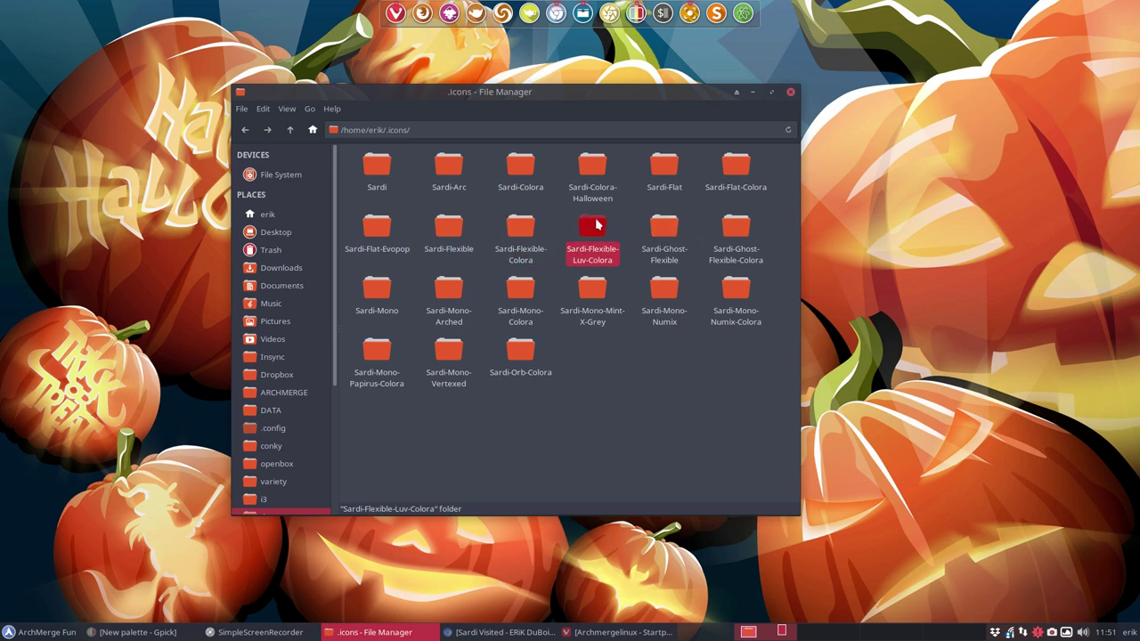
click(739, 230)
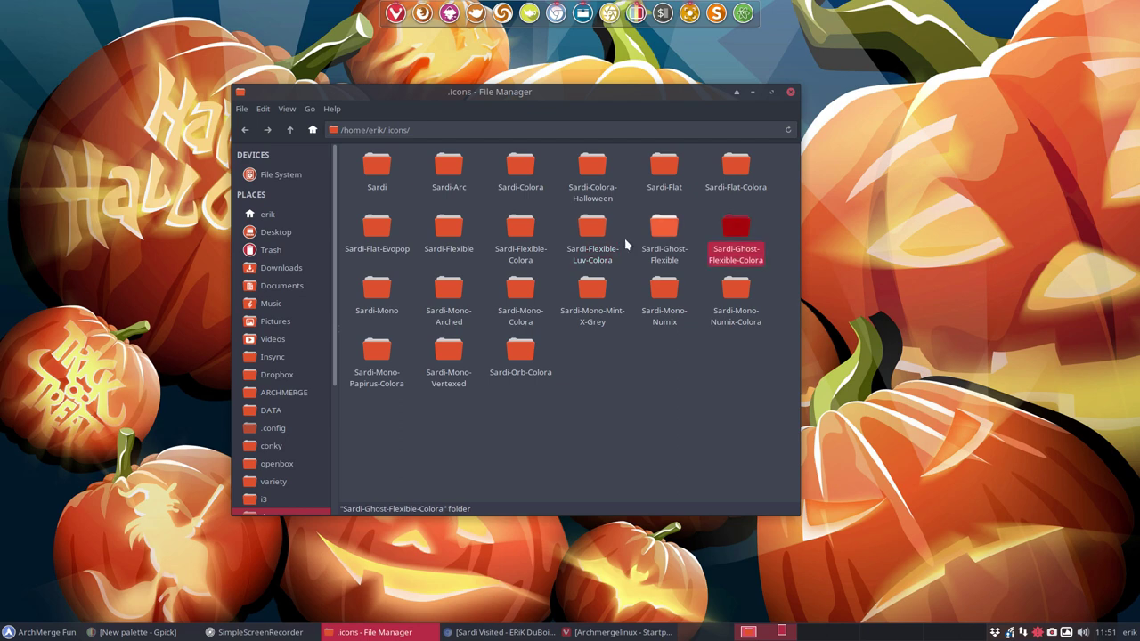
click(670, 228)
click(749, 234)
click(522, 296)
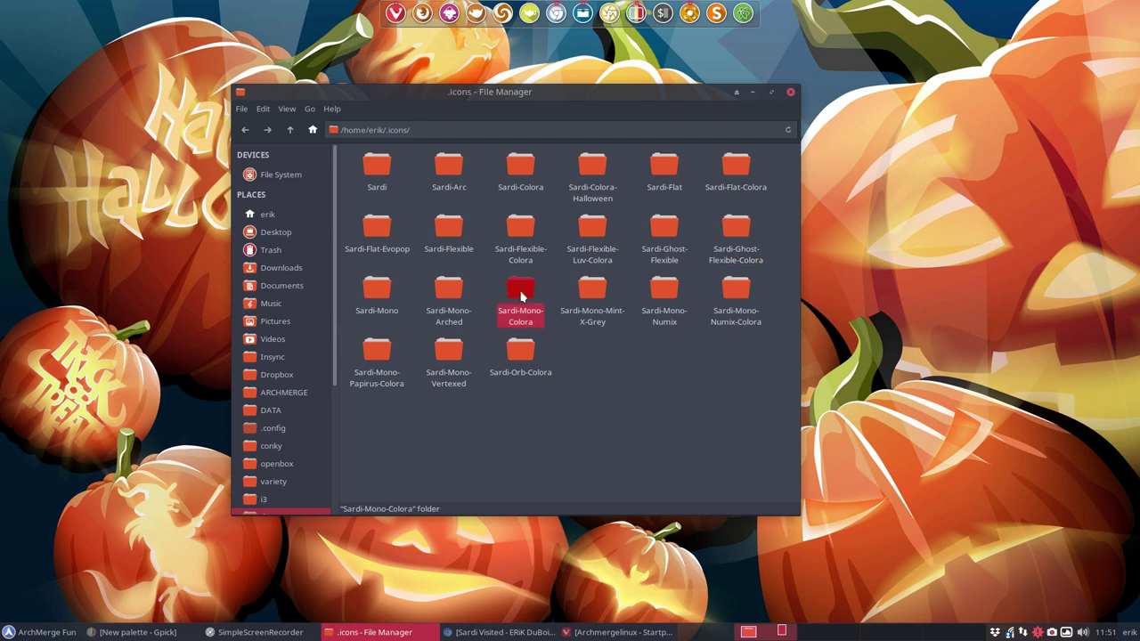
click(736, 296)
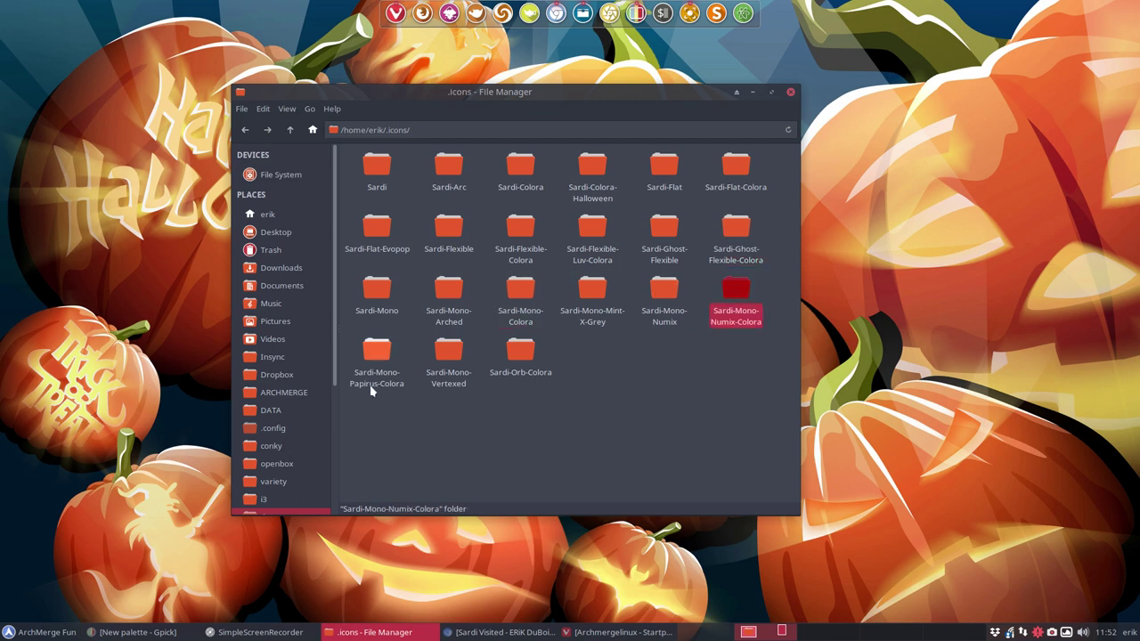
click(376, 354)
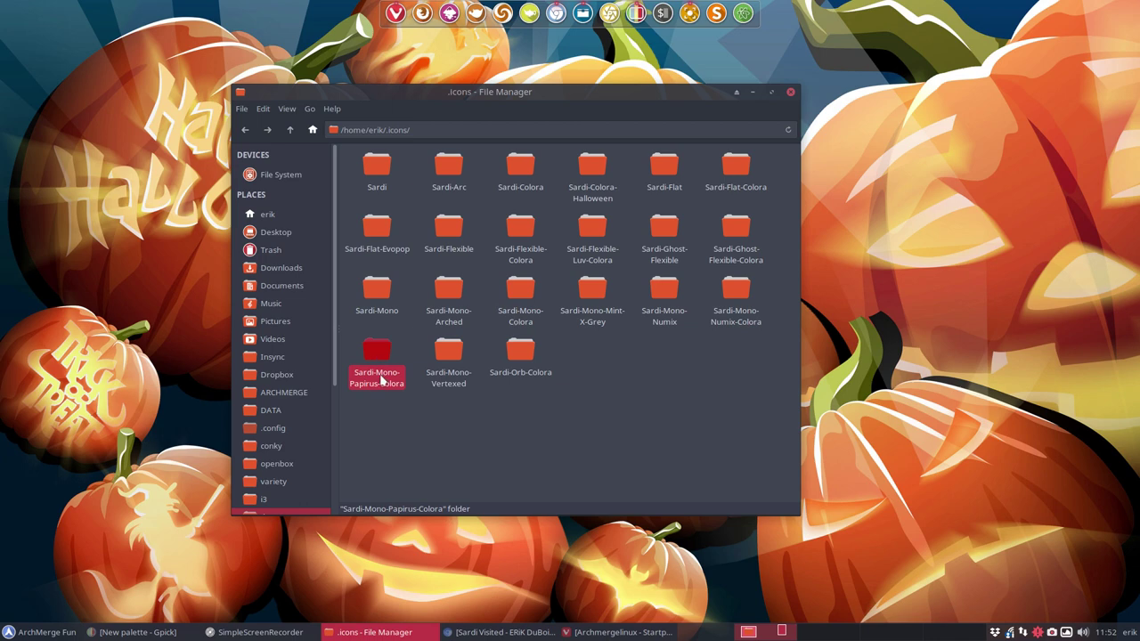
click(517, 355)
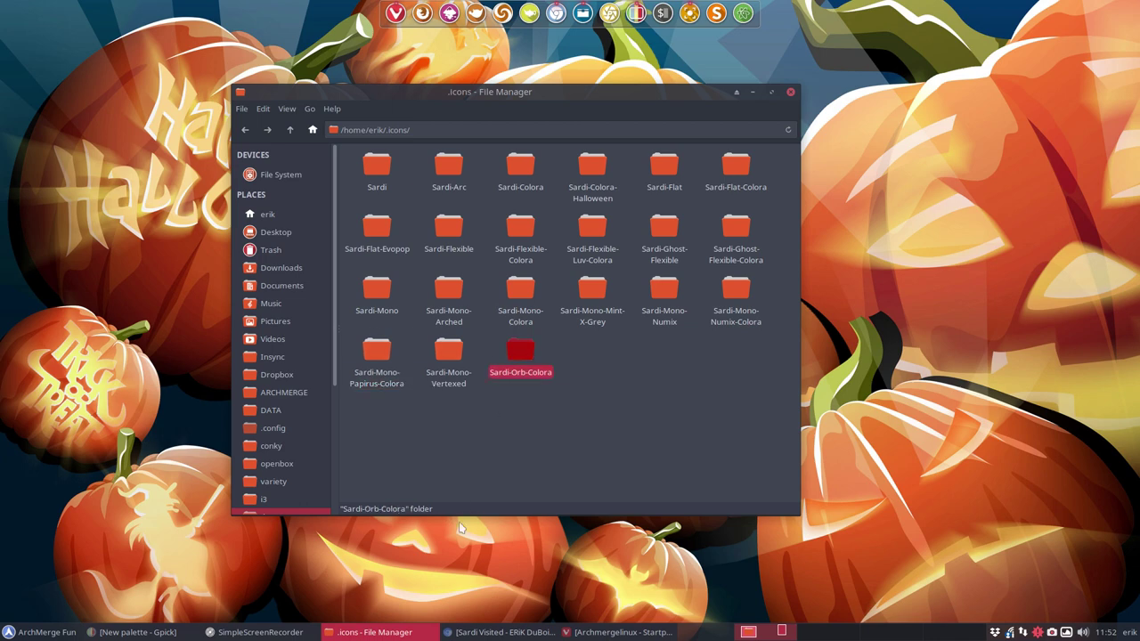
click(379, 443)
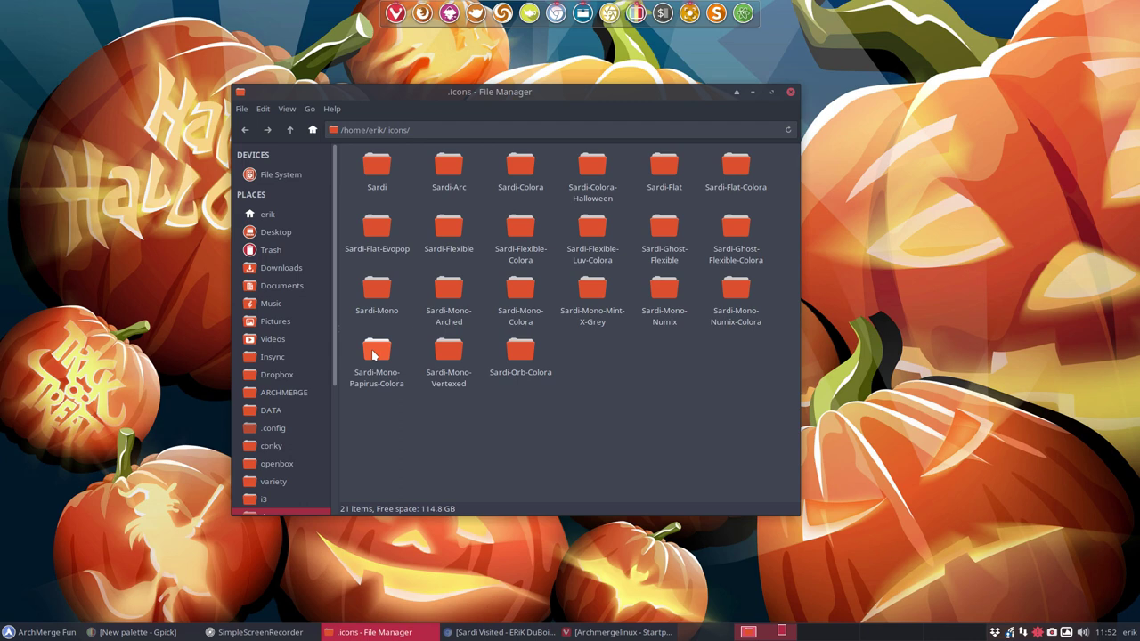
Open the Sardi-Mono-Papirus-Colora folder, examine its colour scripts and change-colours.sh, and return to the .icons folder
double_click(373, 354)
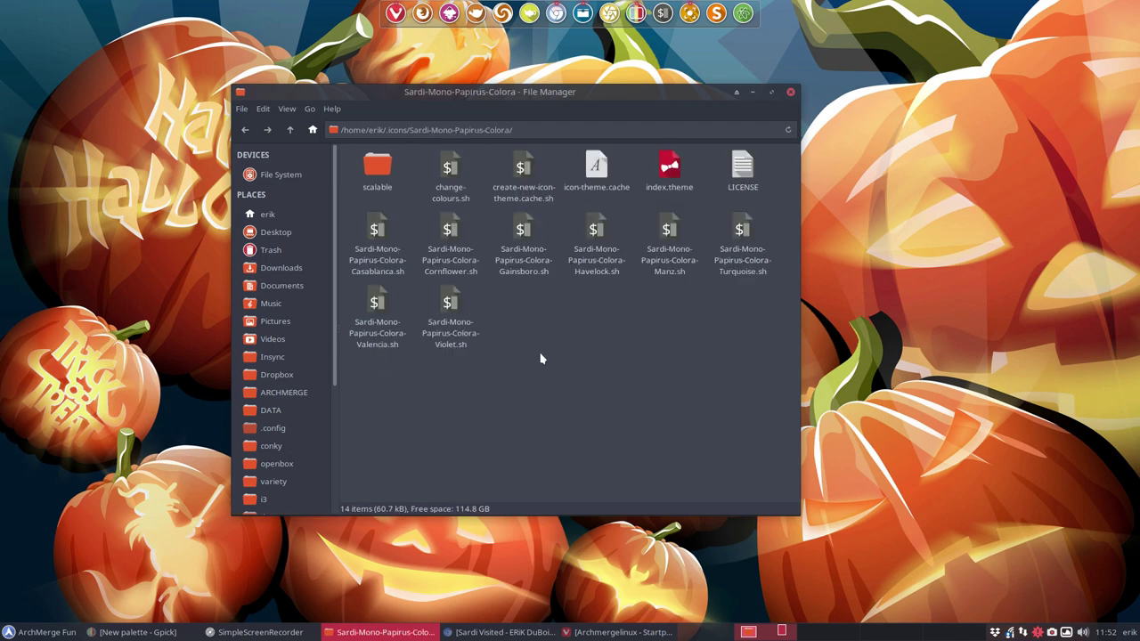
drag(349, 366, 719, 264)
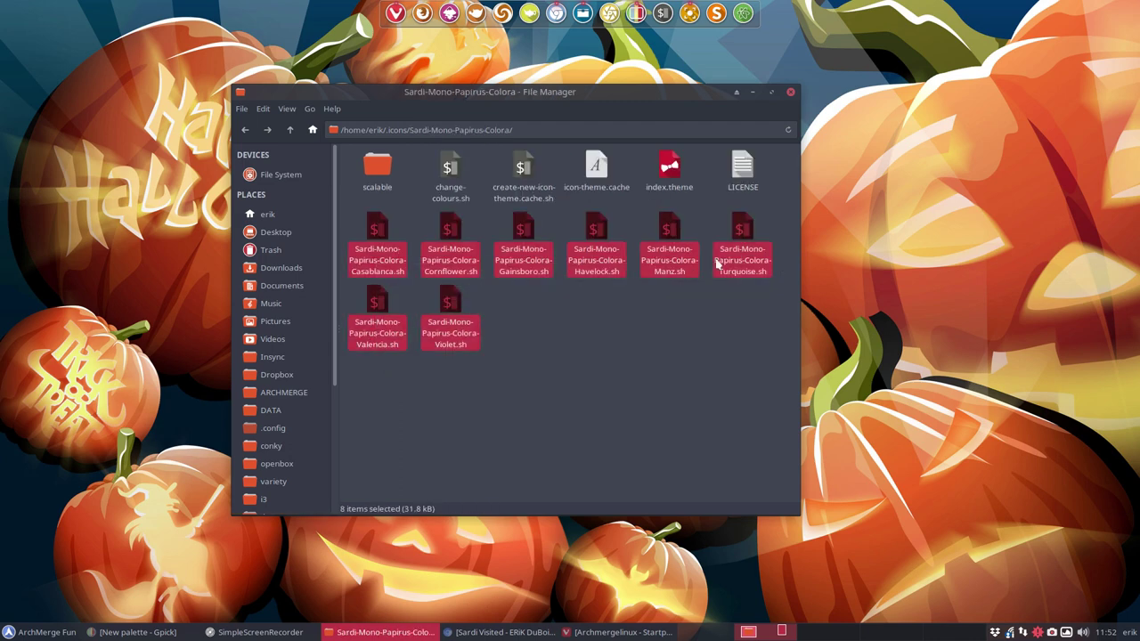
click(454, 175)
click(512, 317)
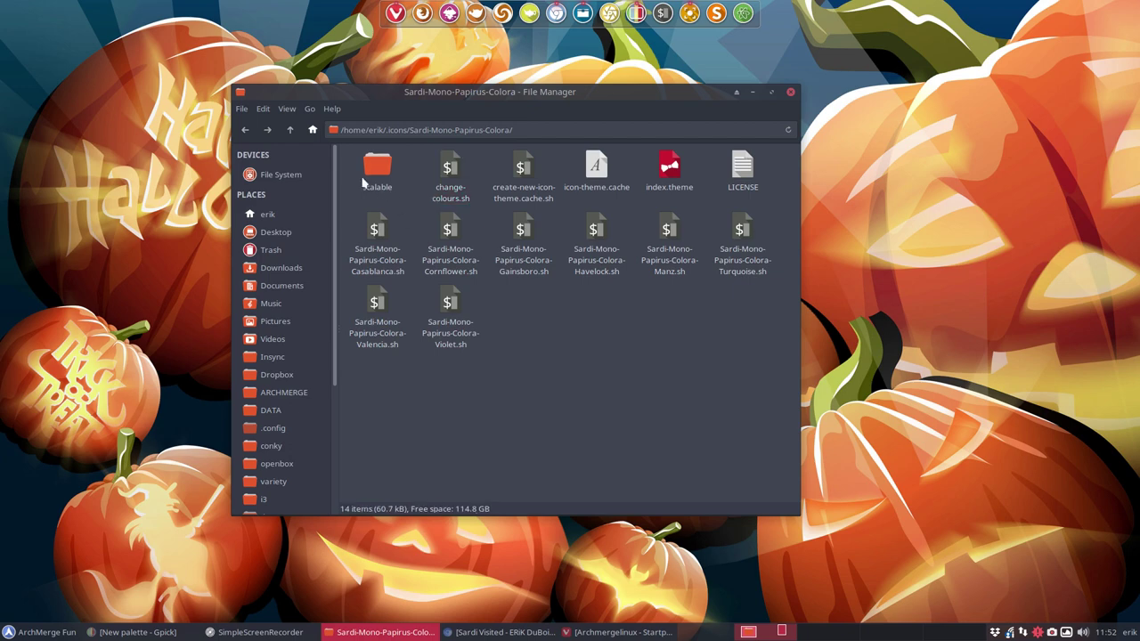
click(290, 130)
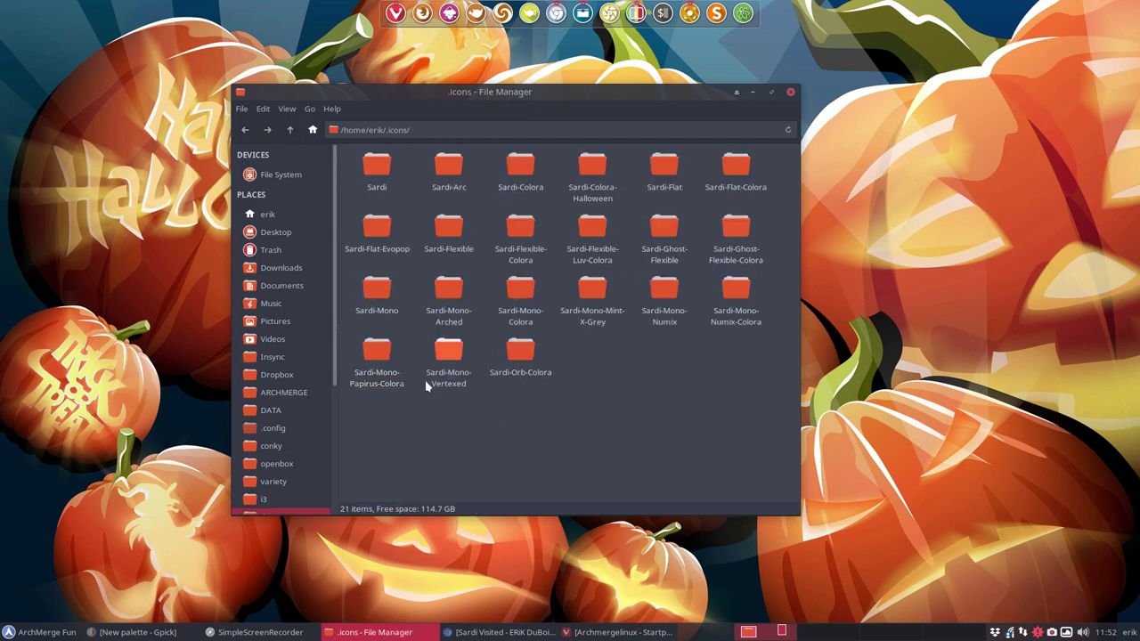
Duplicate the Sardi-Mono-Papirus-Colora folder within .icons and move the window aside to expose the wallpaper
click(378, 354)
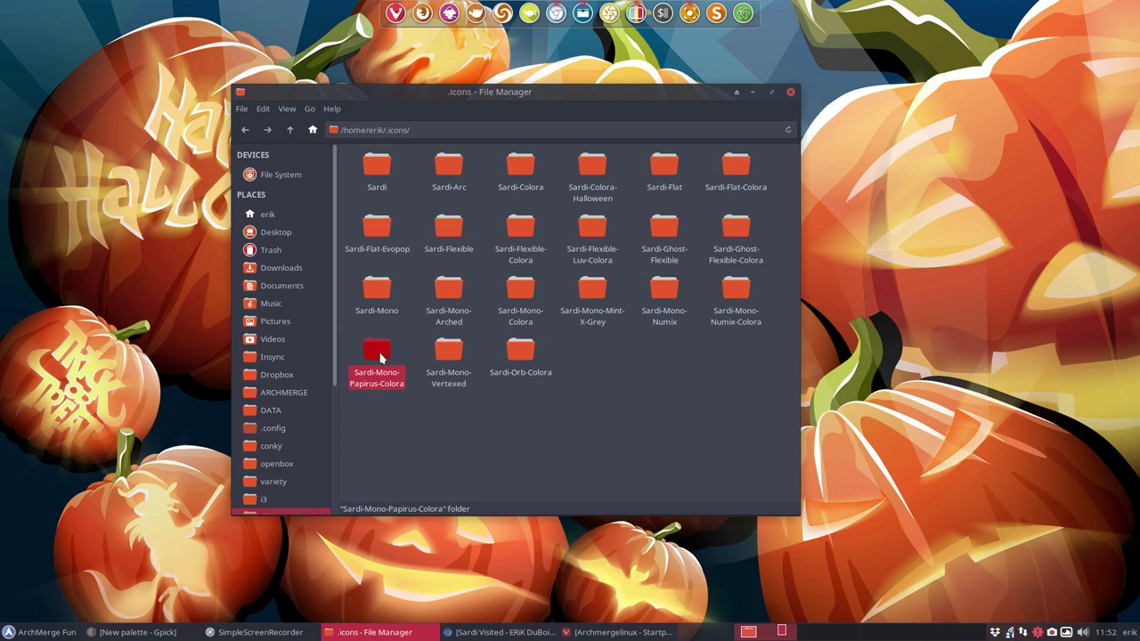
key(ctrl+c)
key(ctrl+v)
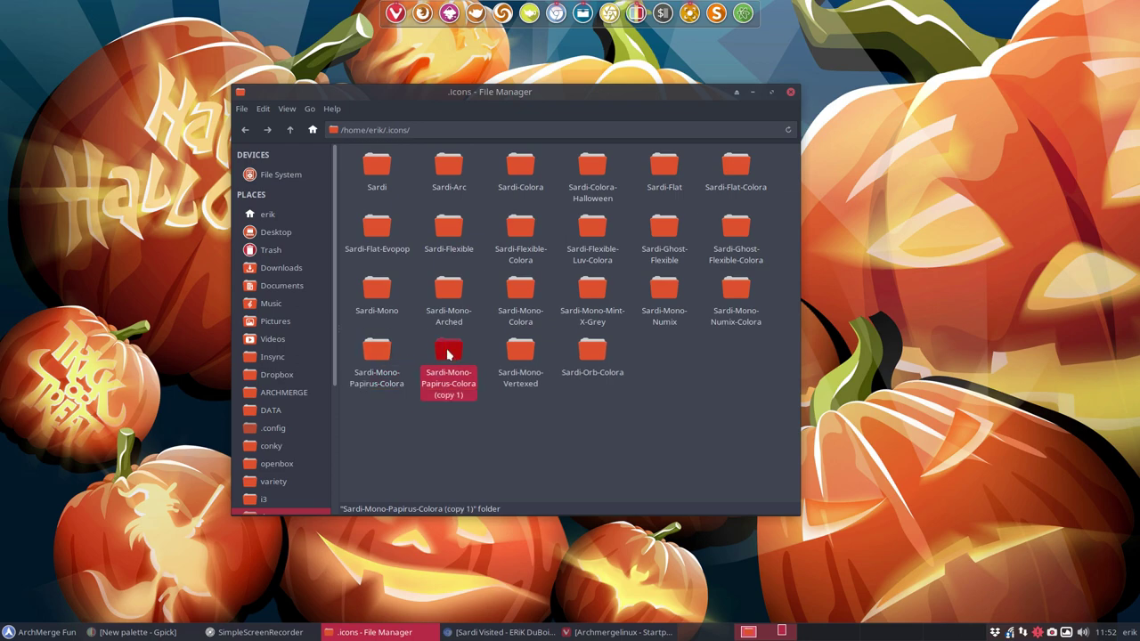
drag(530, 92, 327, 60)
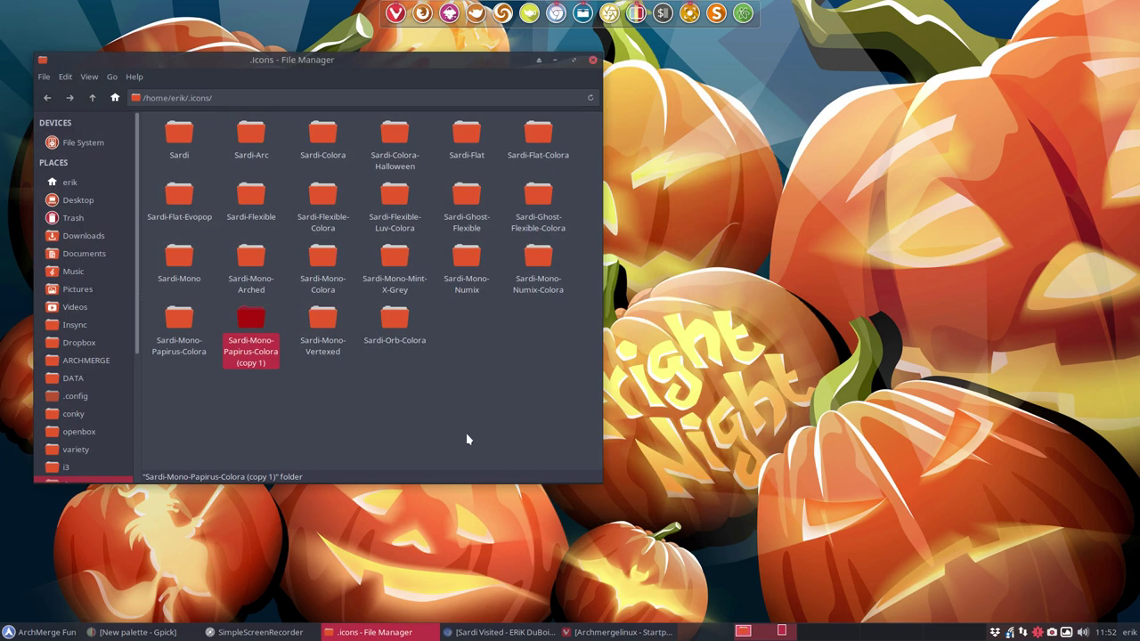
Set the red and black flower image as wallpaper with Variety's image selector, close the selector and move the .icons window aside
click(1037, 632)
click(1004, 529)
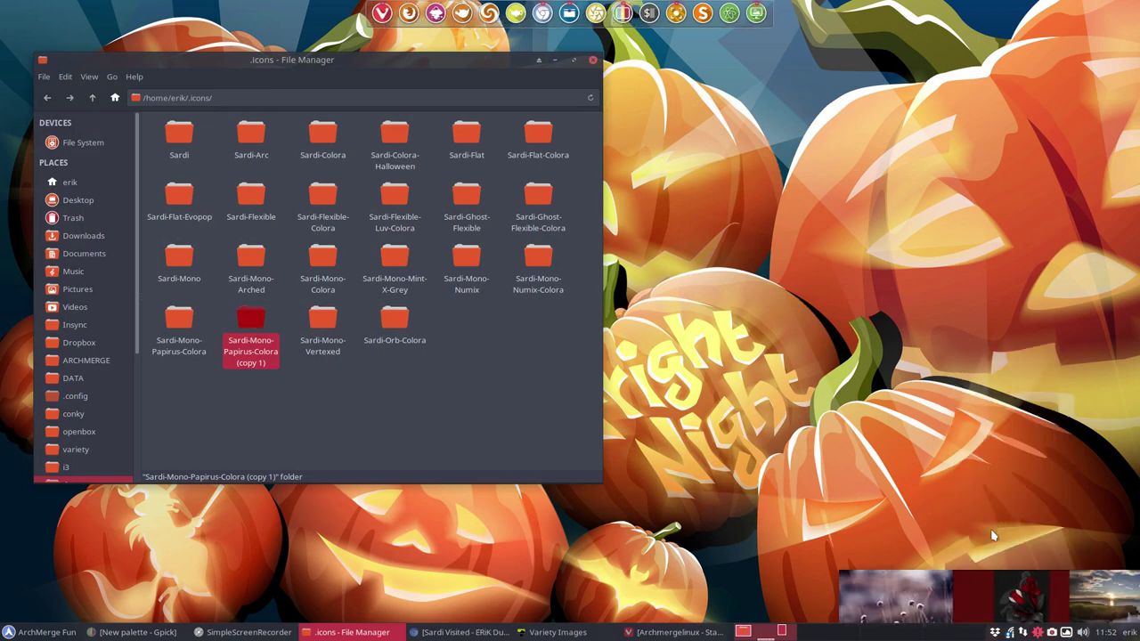
click(184, 603)
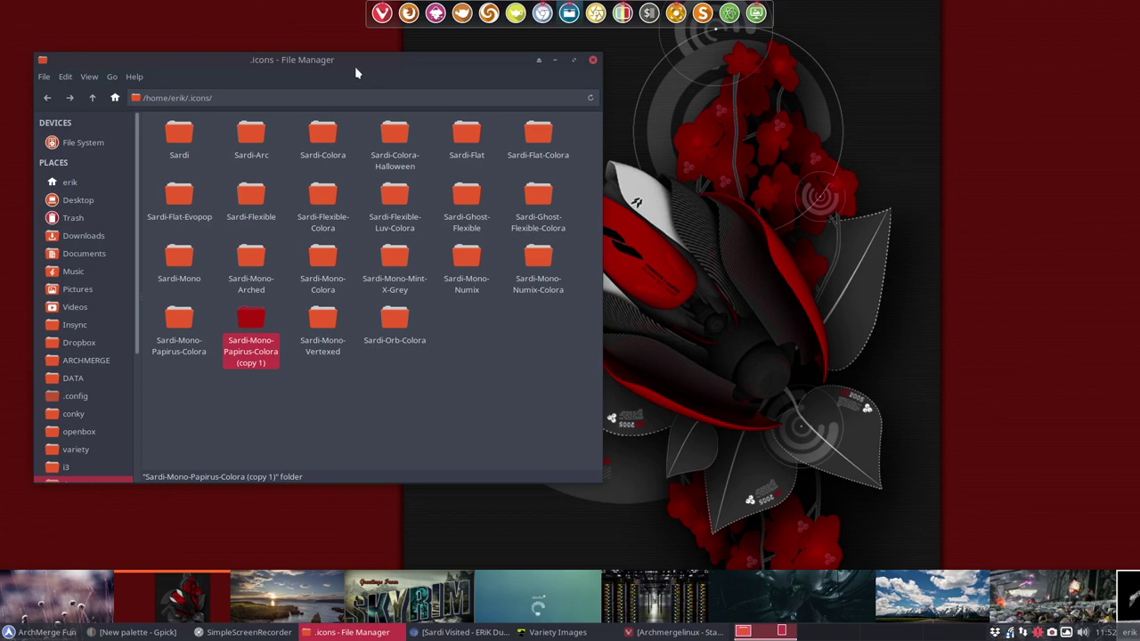
drag(355, 71, 511, 84)
right_click(570, 586)
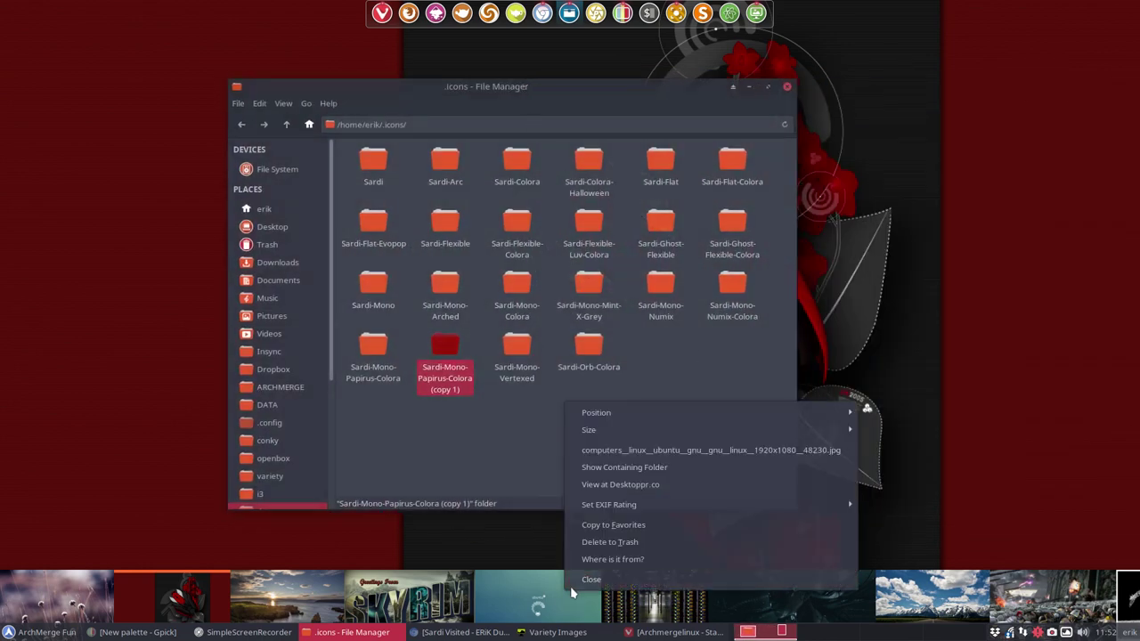
click(577, 581)
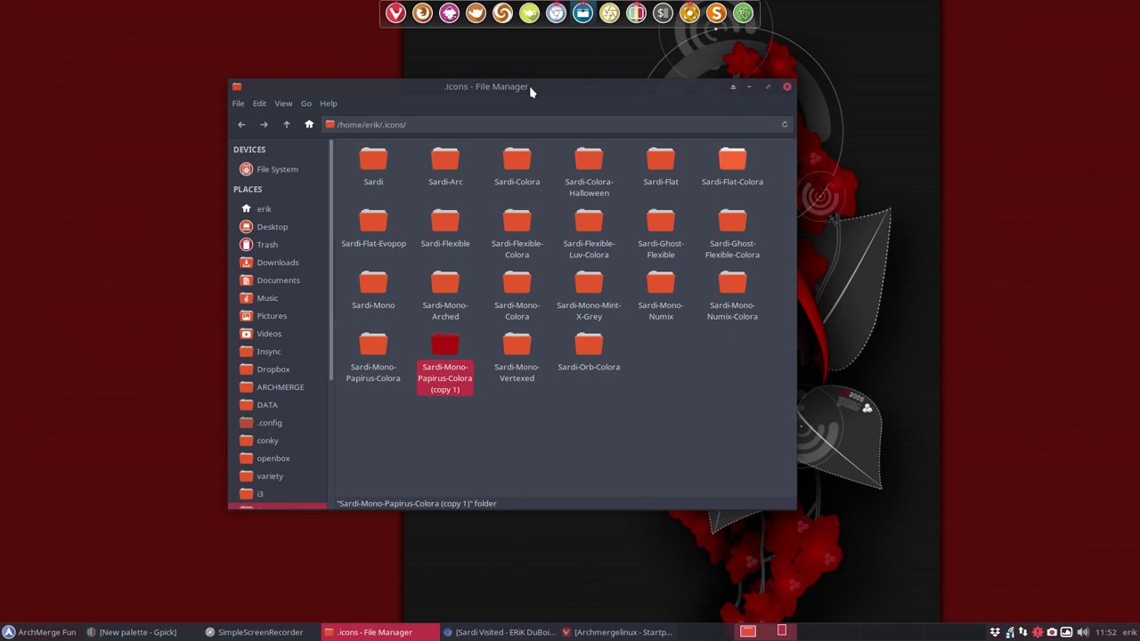
drag(529, 86, 361, 57)
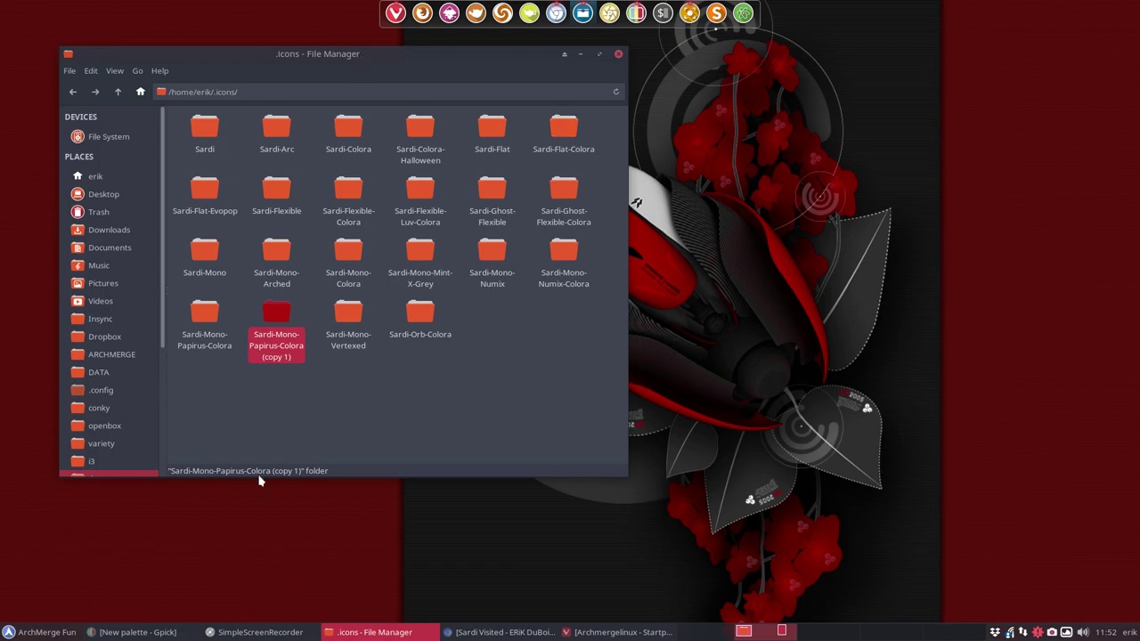
Switch to Chromium and search Google for #ffffff in a new tab
click(516, 632)
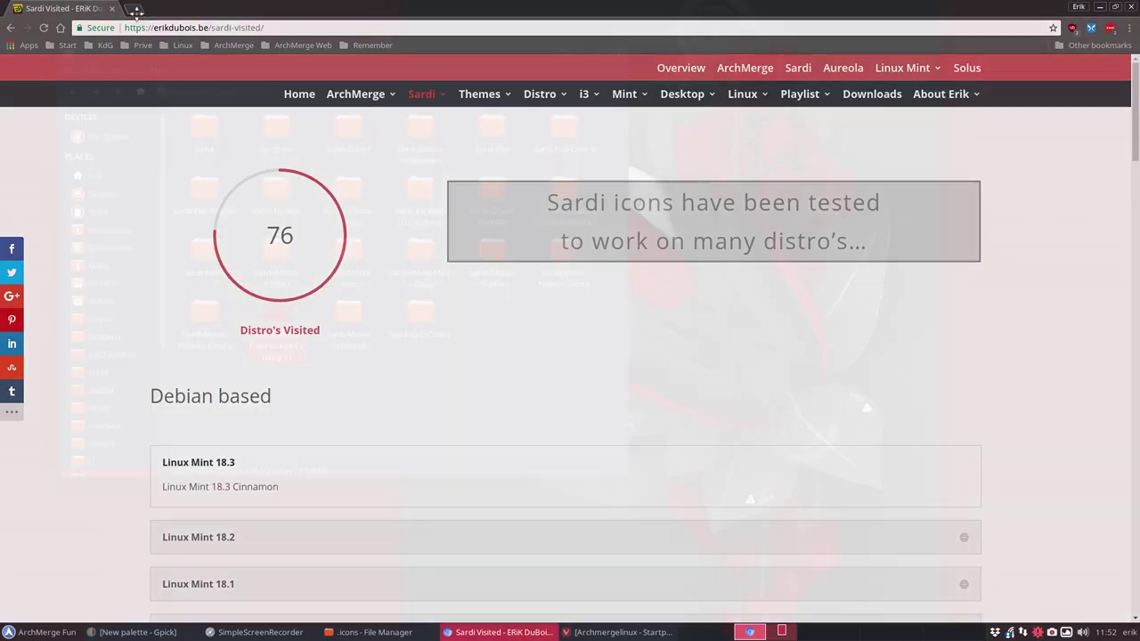
key(ctrl+t)
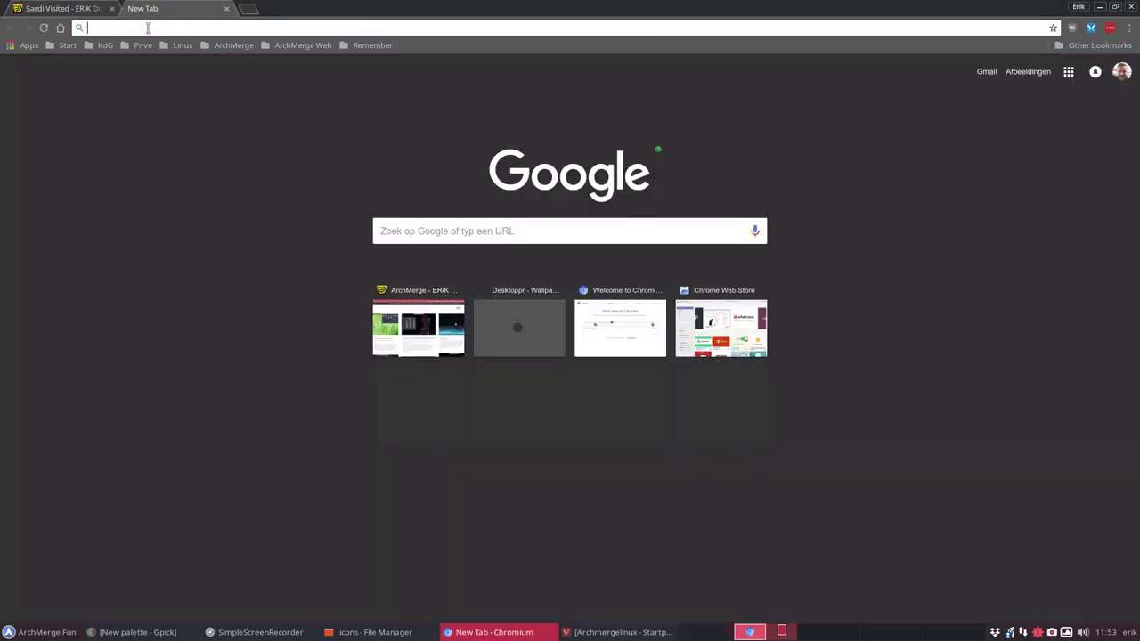
text(#)
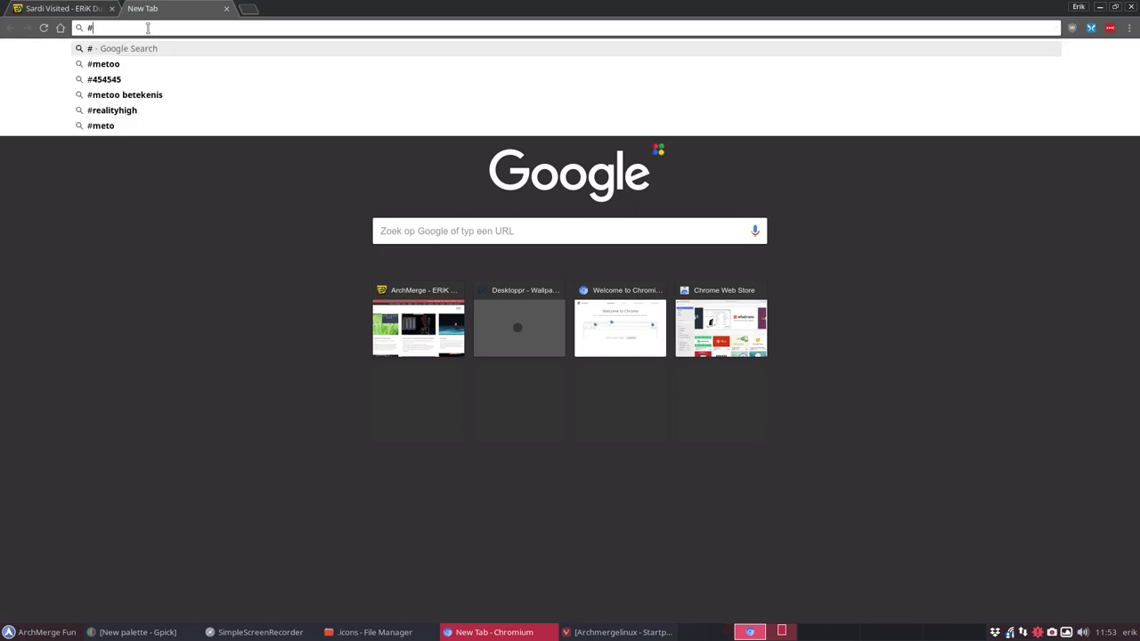
text(ffffff)
key(Return)
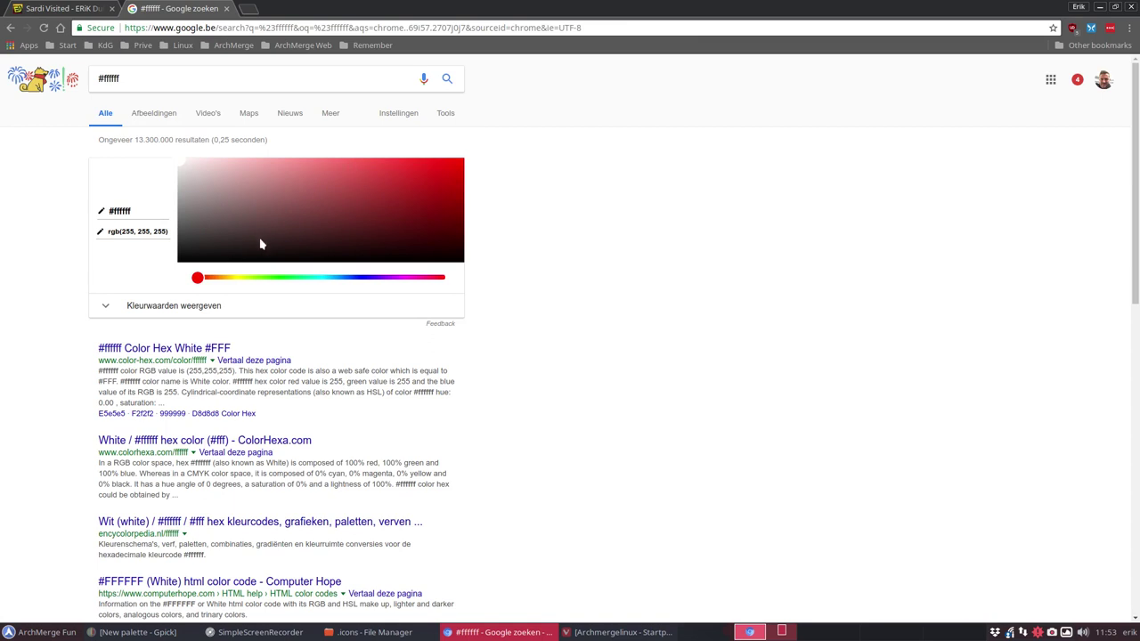
Try out Google's color picker by choosing the olive shade #918f27, close that tab and minimize the browser
mouse_move(259, 225)
mouse_down()
mouse_move(297, 196)
mouse_move(346, 195)
mouse_up()
drag(197, 277, 239, 277)
click(391, 193)
mouse_move(391, 192)
mouse_down()
mouse_move(318, 224)
mouse_move(288, 176)
mouse_move(405, 190)
mouse_up()
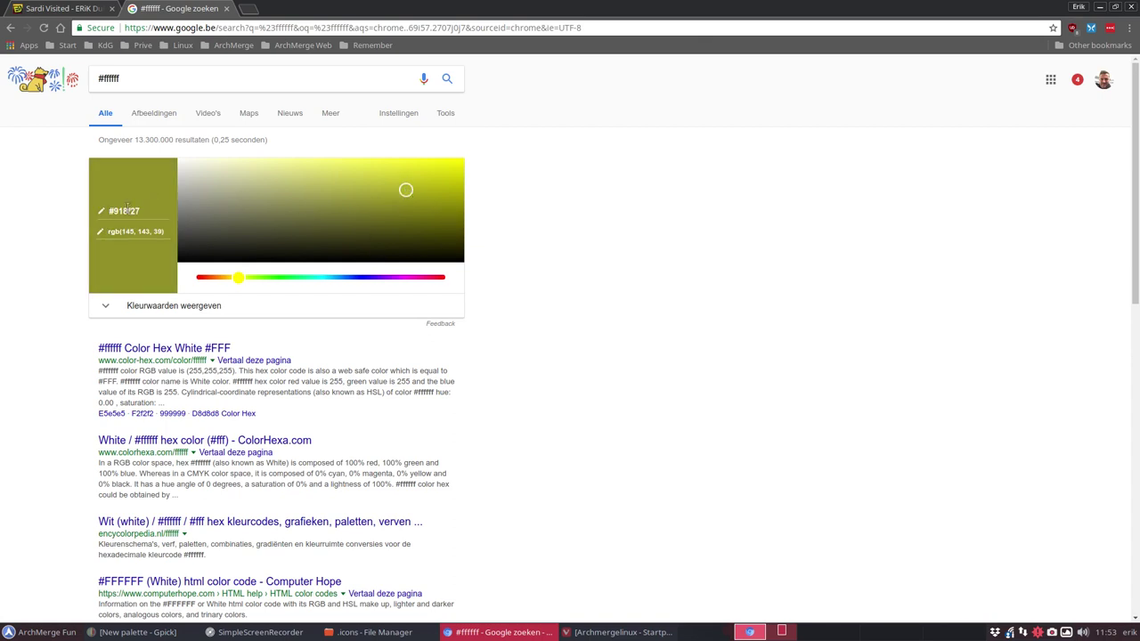
click(225, 8)
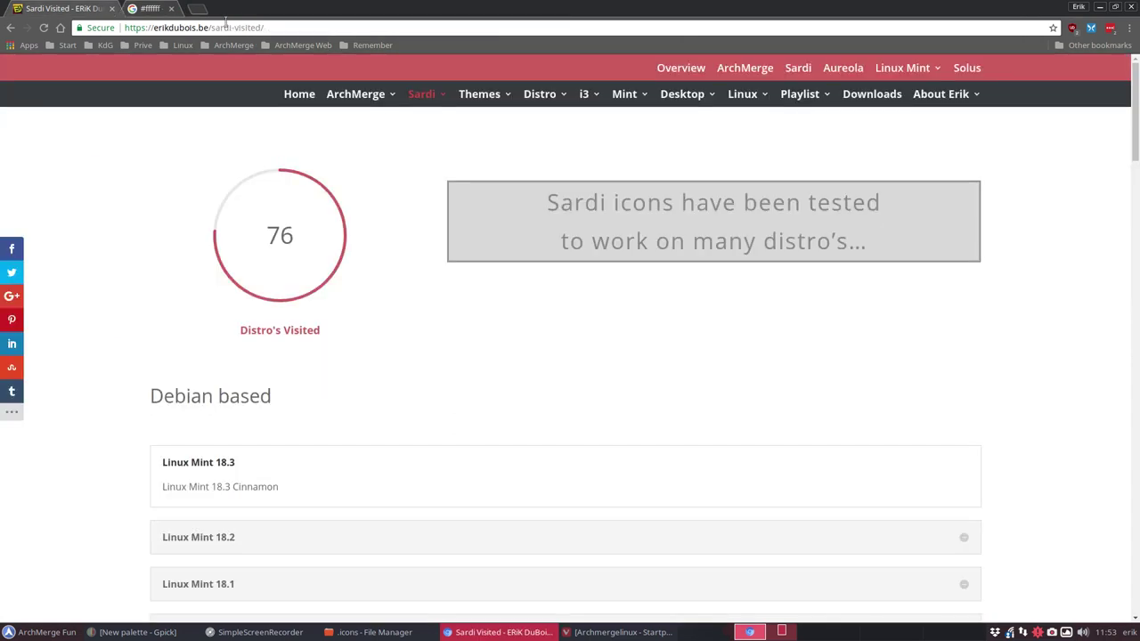
click(1100, 6)
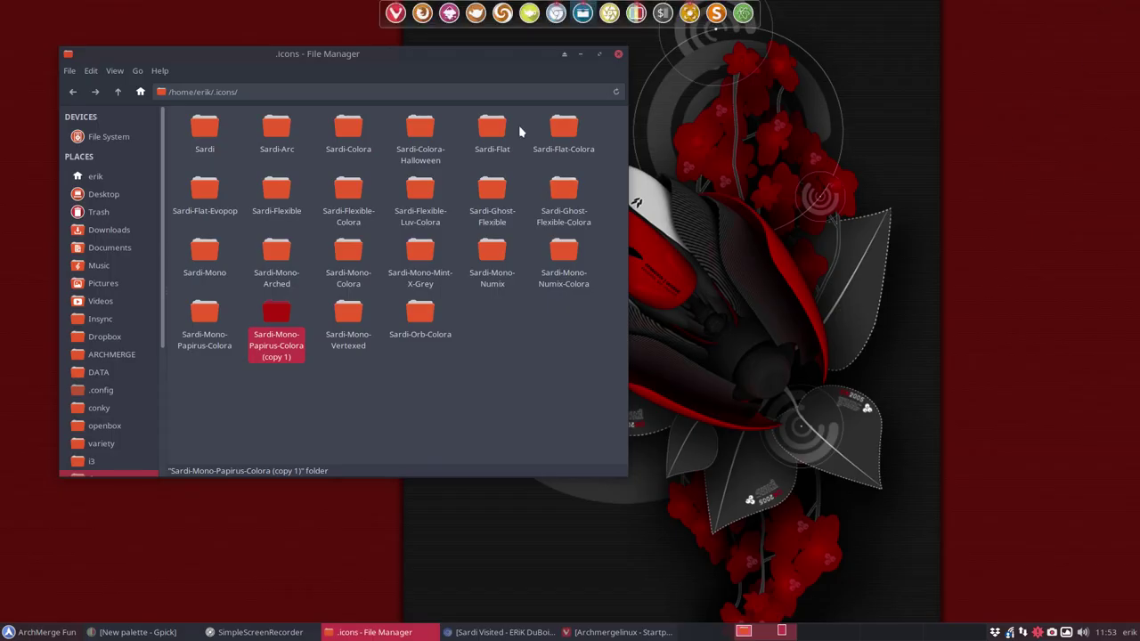
Move the .icons window aside, switch to Gpick and remove all colors from its palette
drag(424, 58, 648, 94)
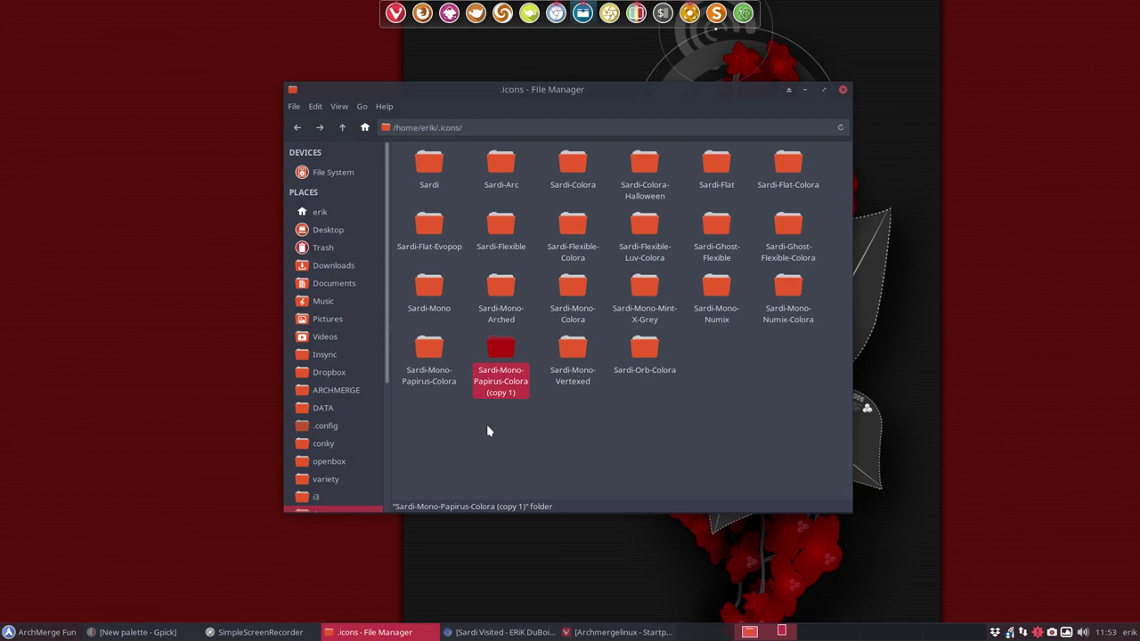
drag(603, 95, 345, 71)
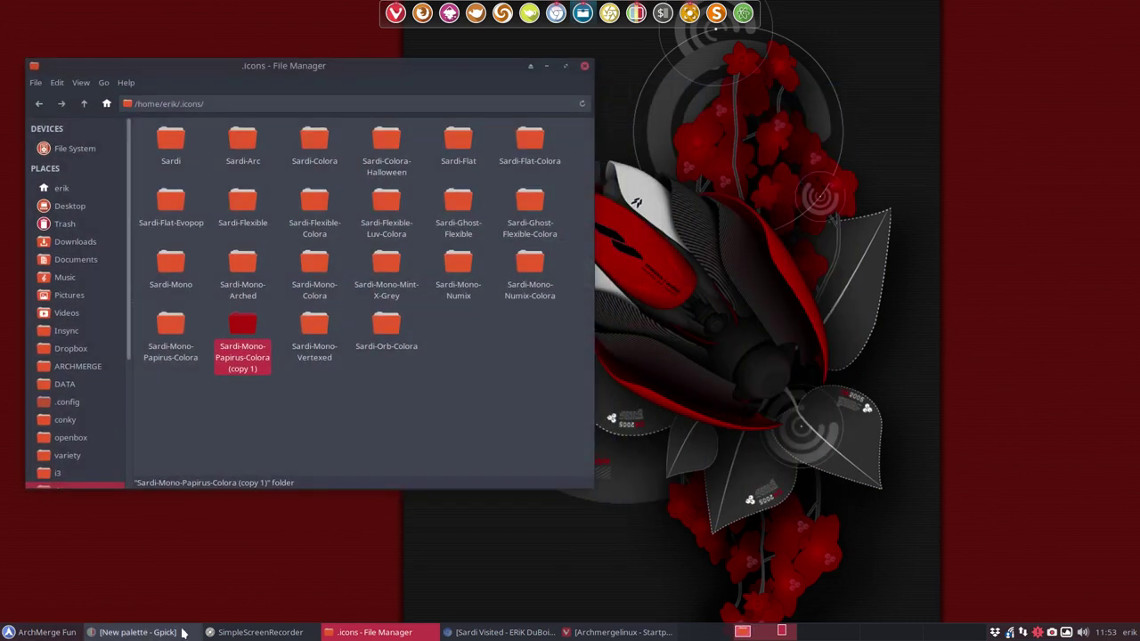
click(138, 632)
right_click(963, 401)
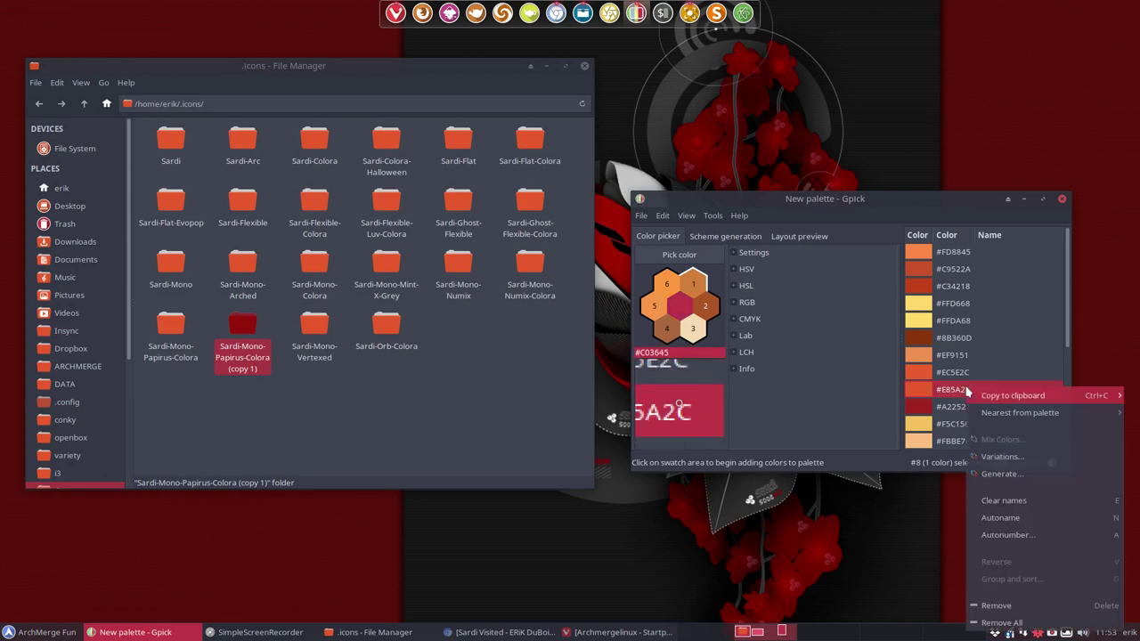
click(1014, 622)
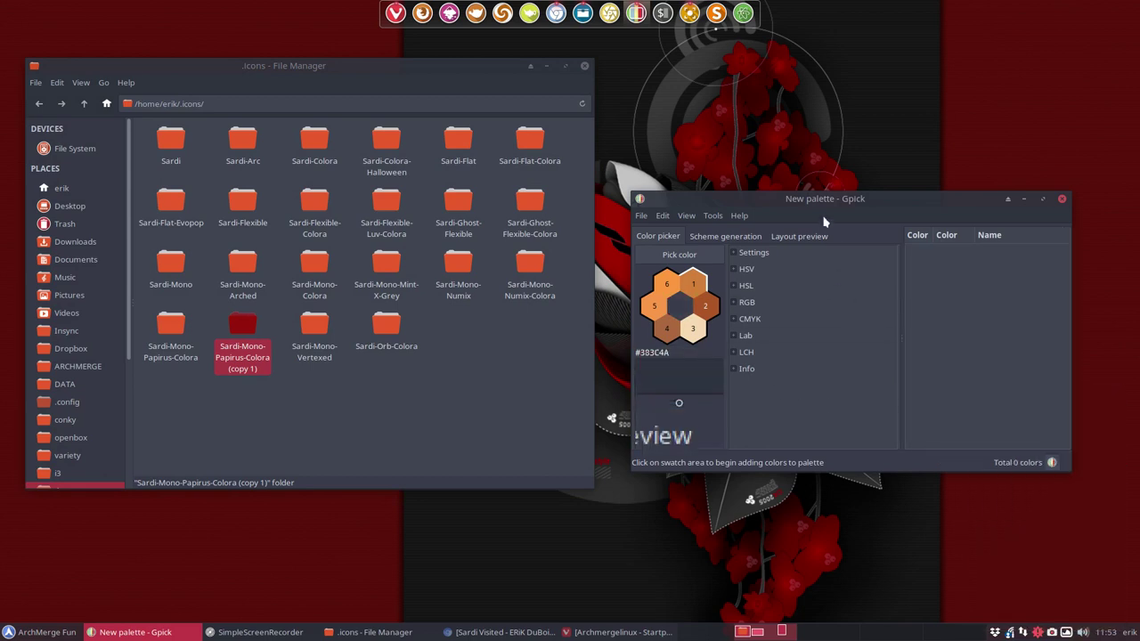
Minimize the .icons window, move Gpick aside and sample the wallpaper's background, red petals and flowers into the palette
click(546, 66)
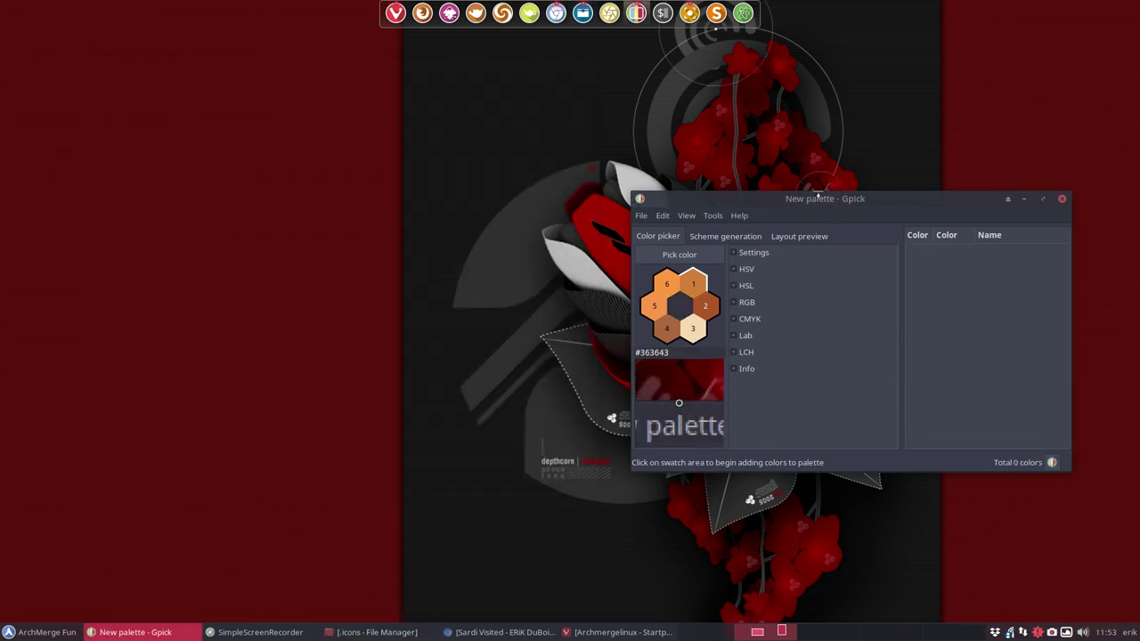
drag(823, 196, 205, 76)
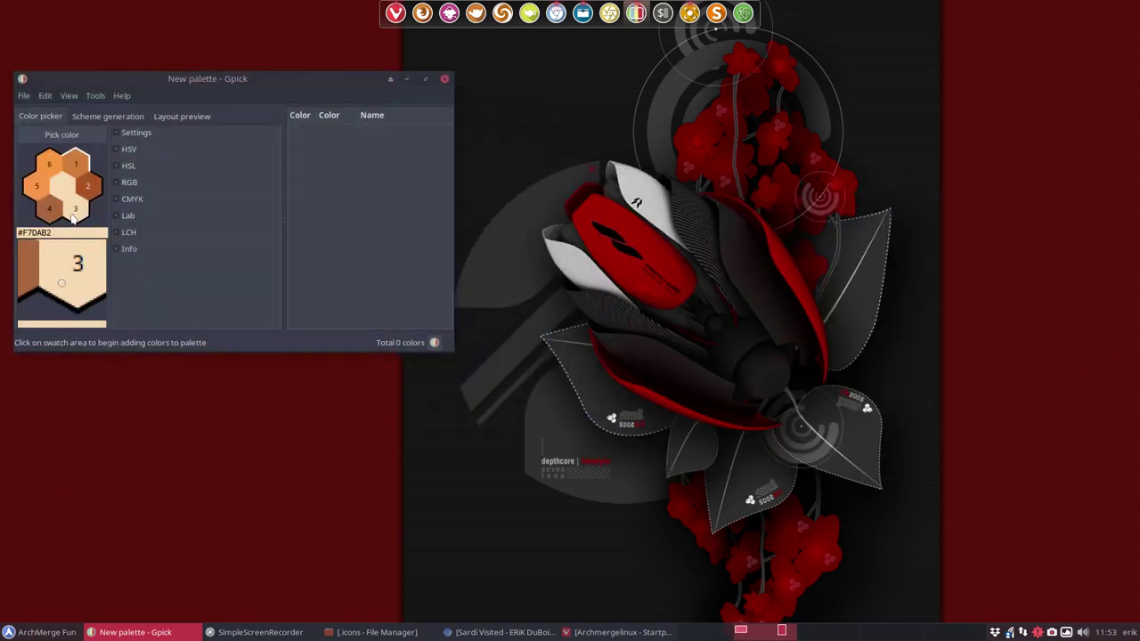
key(space)
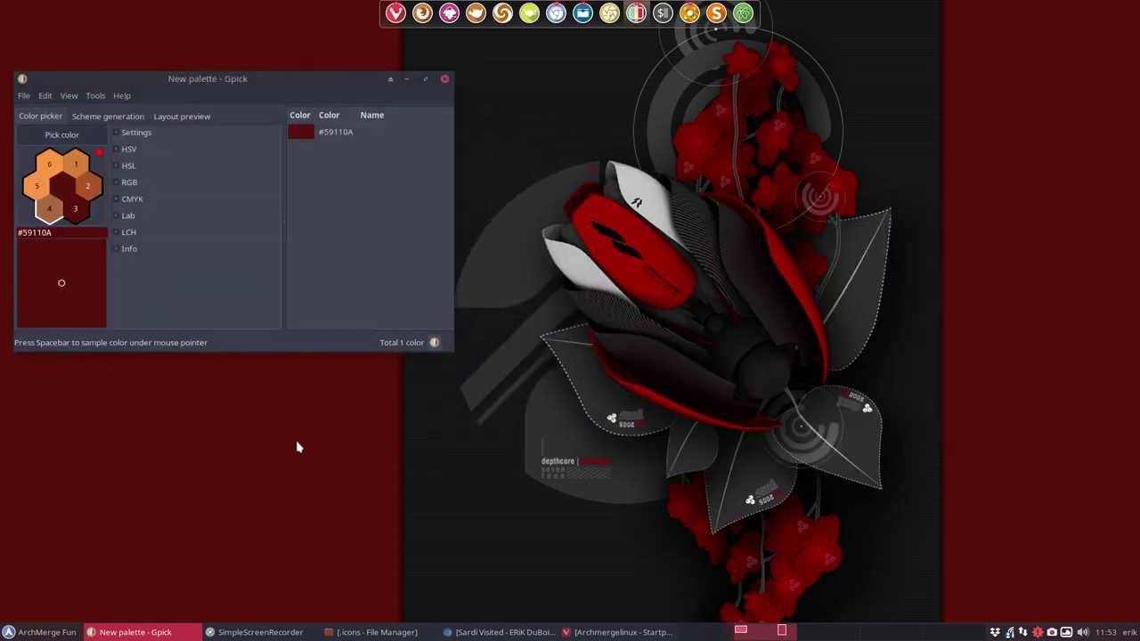
key(space)
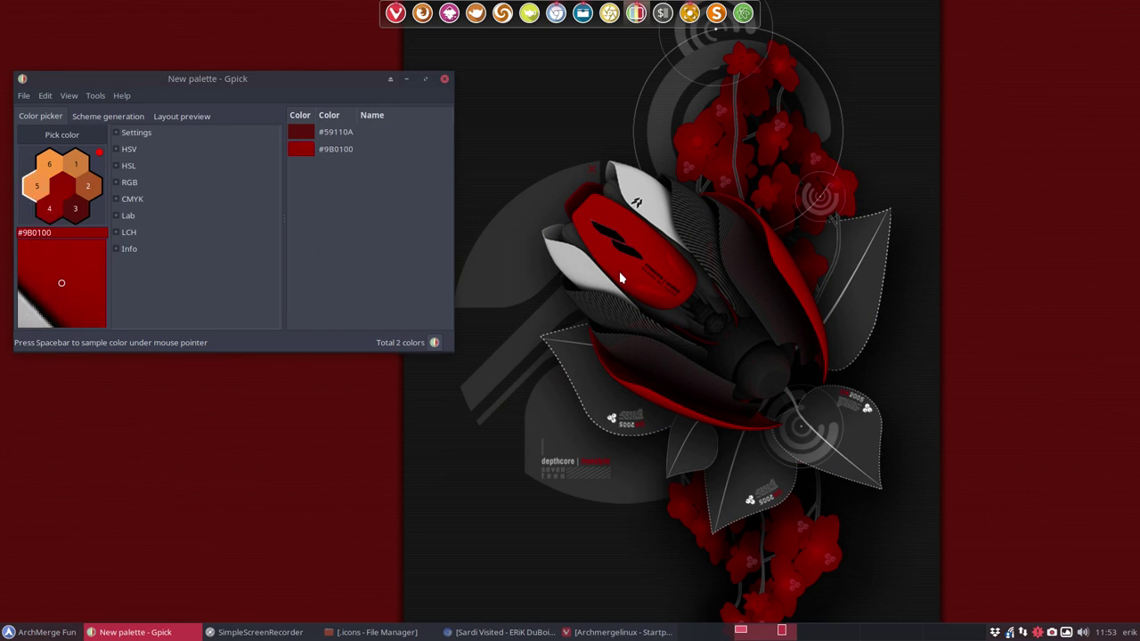
key(space)
key(space)
key(space)
key(space)
key(space)
key(space)
key(space)
key(space)
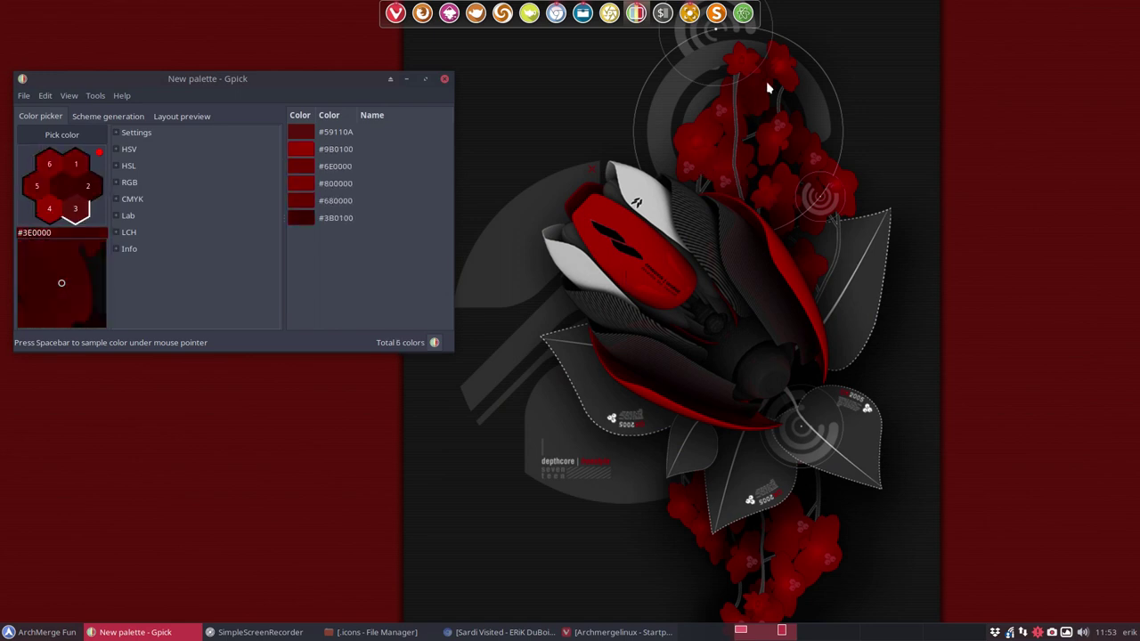
key(space)
key(space)
key(space)
key(space)
key(space)
key(space)
key(space)
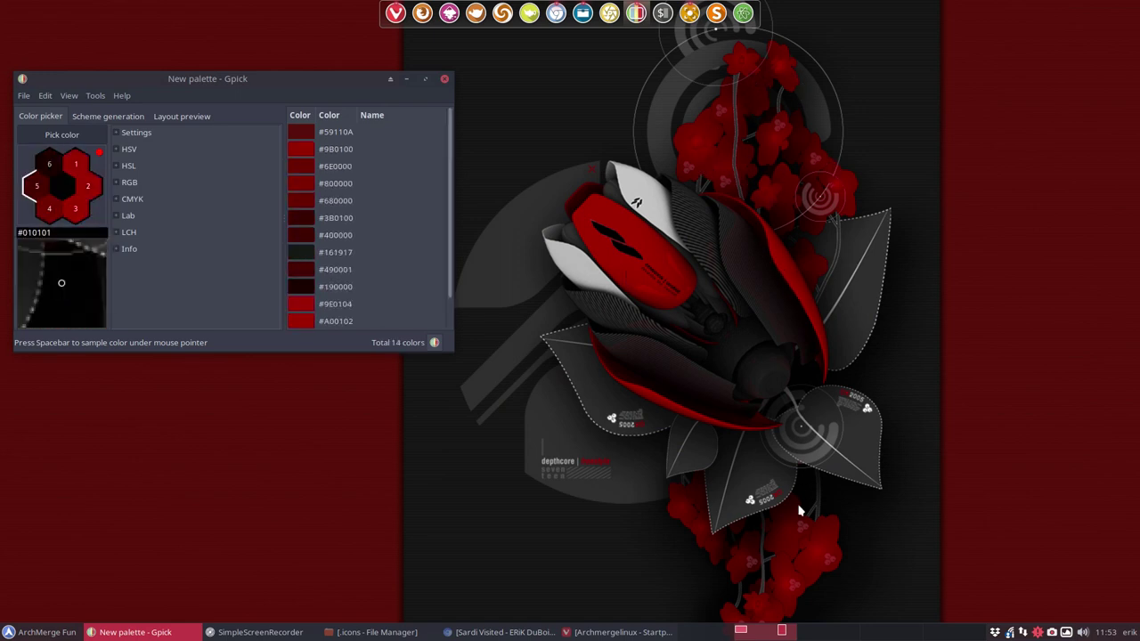
scroll(451, 268, down, 2)
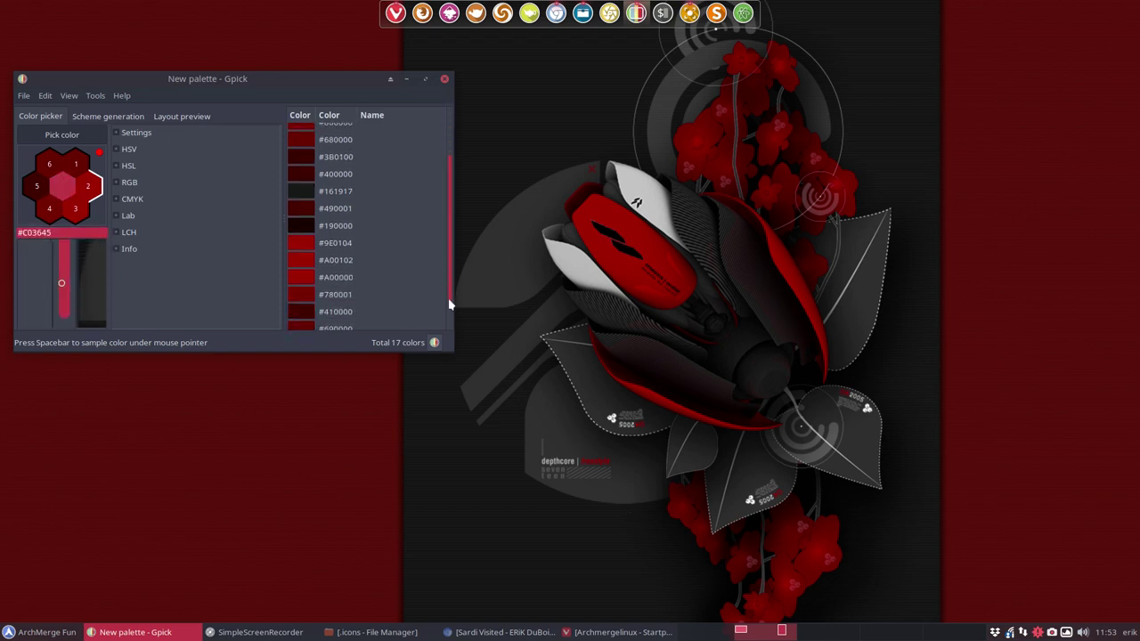
Restore the .icons window and arrange it side by side with the Gpick window
drag(249, 94, 898, 120)
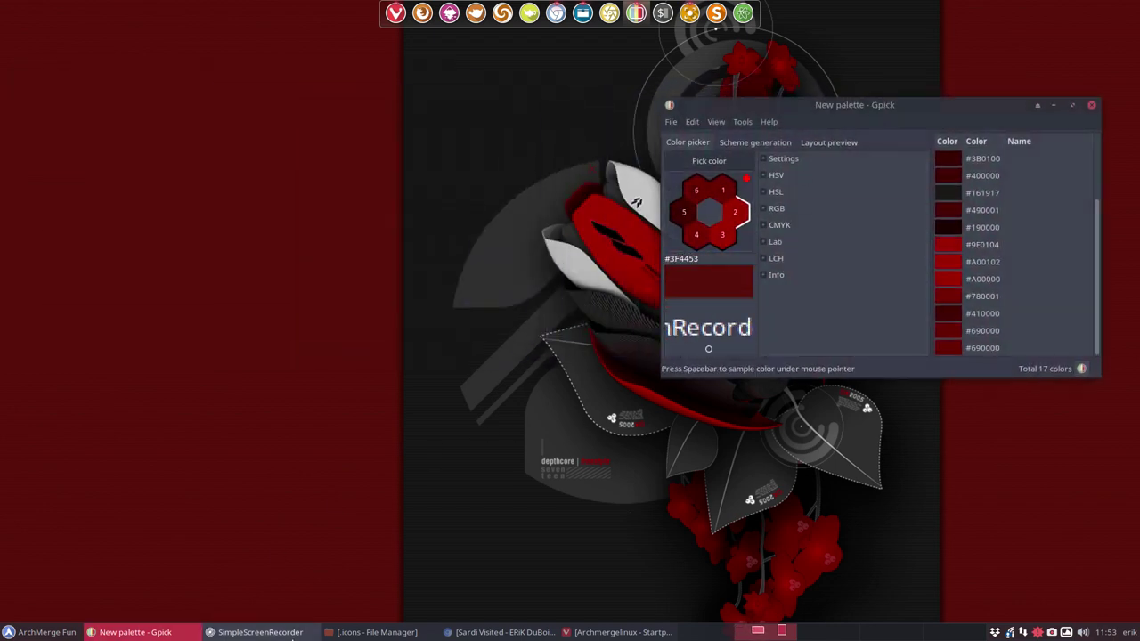
click(407, 632)
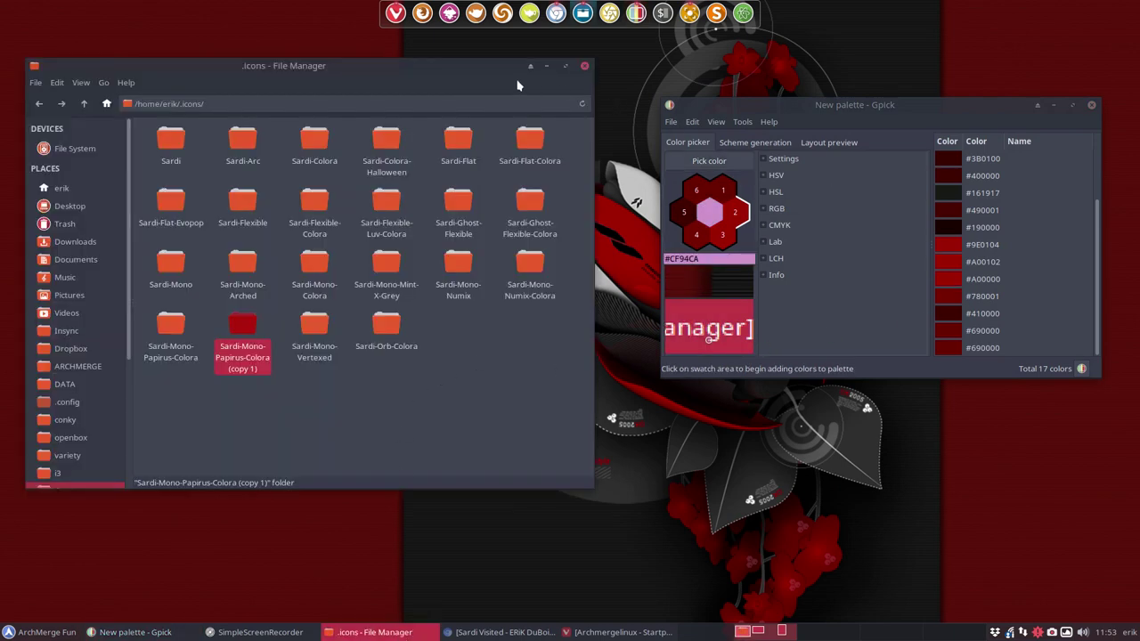
drag(470, 72, 445, 74)
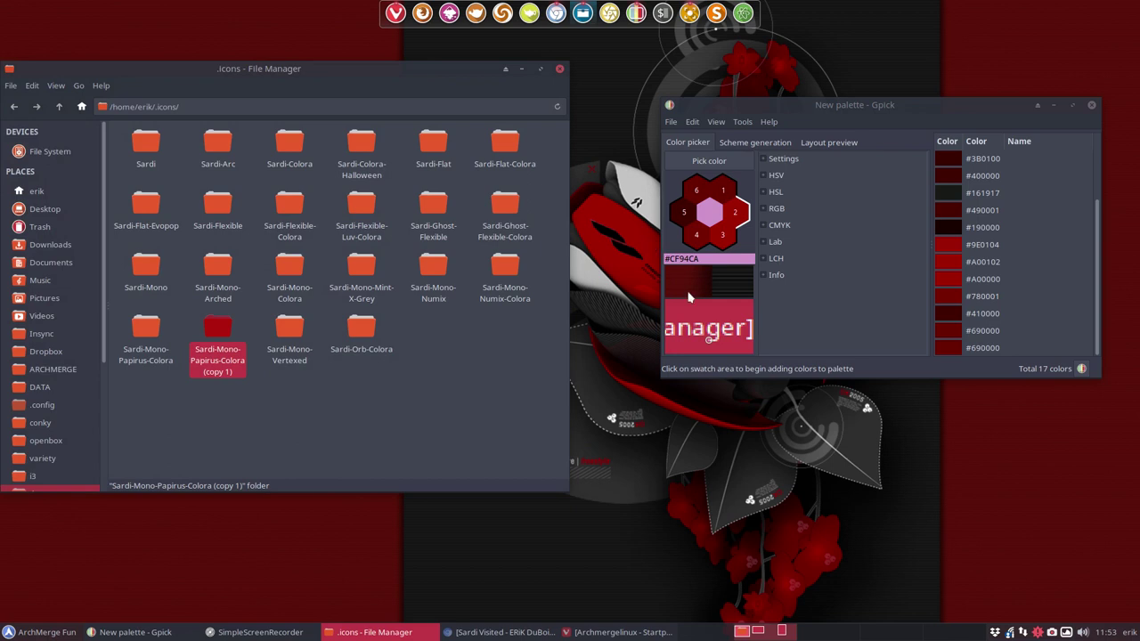
Compare the sampled reds in the Gpick palette, selecting #780001, #A00000, #A00102 and #9E0104 in turn
click(951, 300)
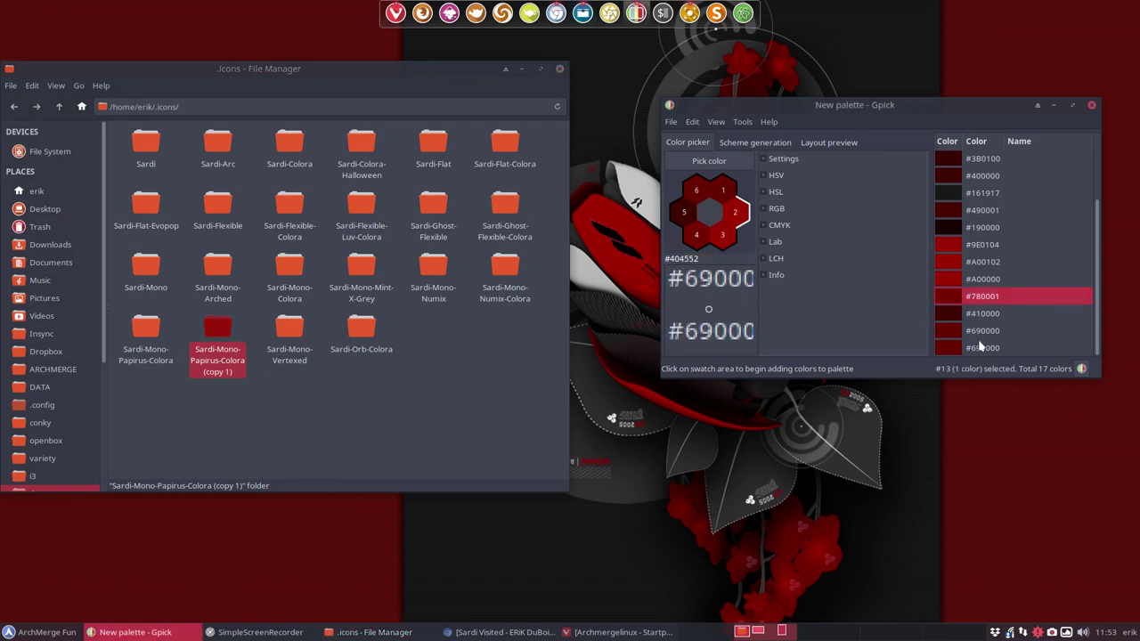
click(949, 278)
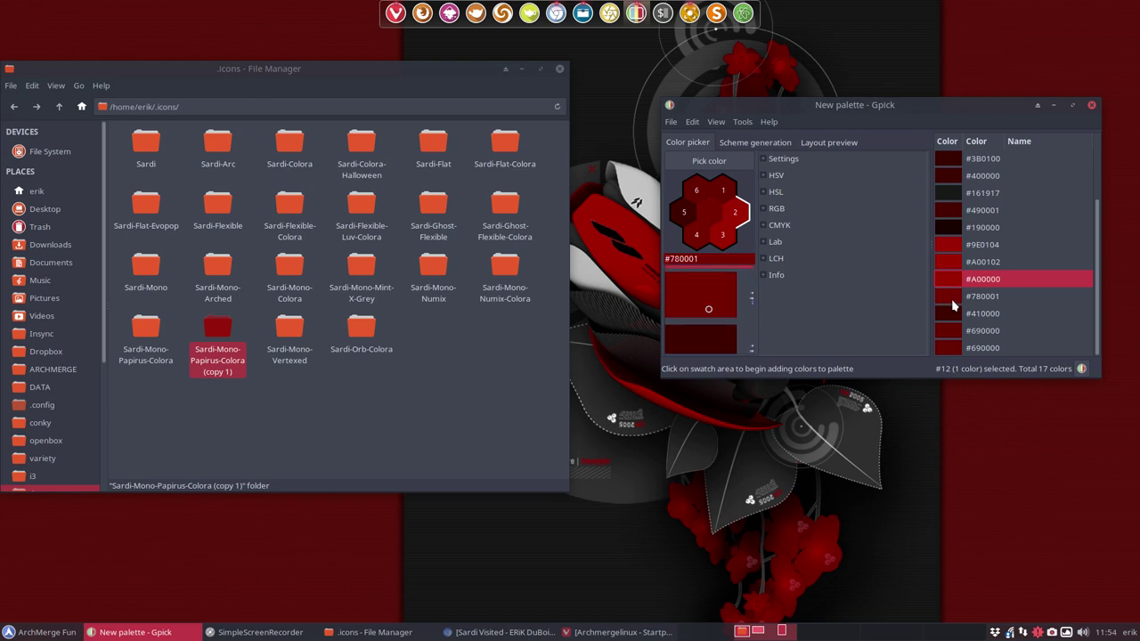
scroll(952, 305, up, 2)
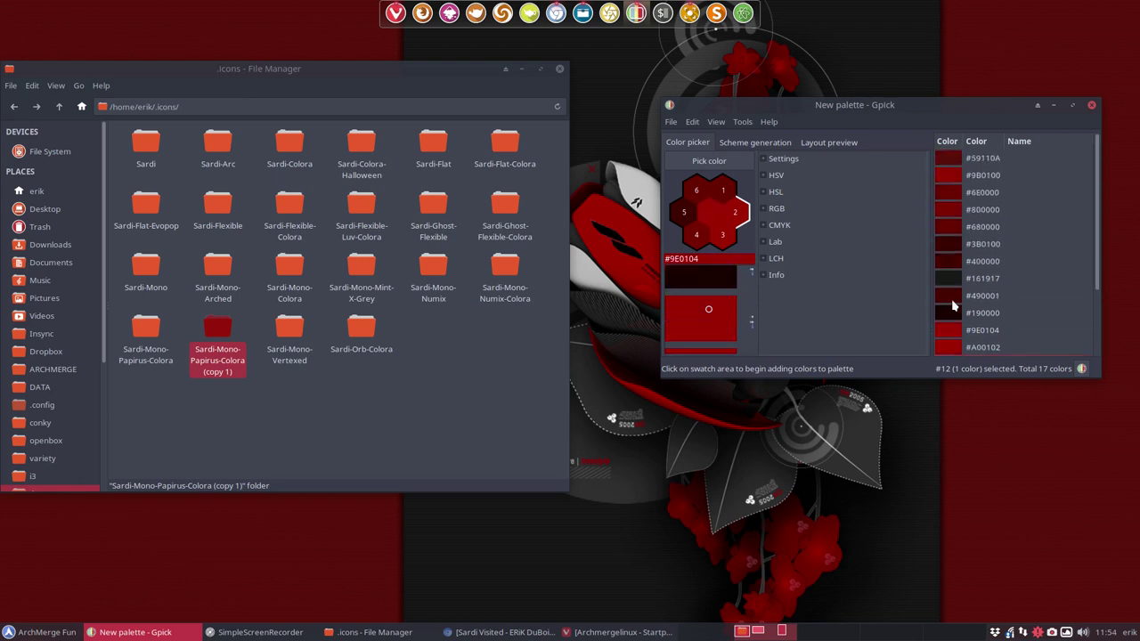
scroll(952, 306, down, 2)
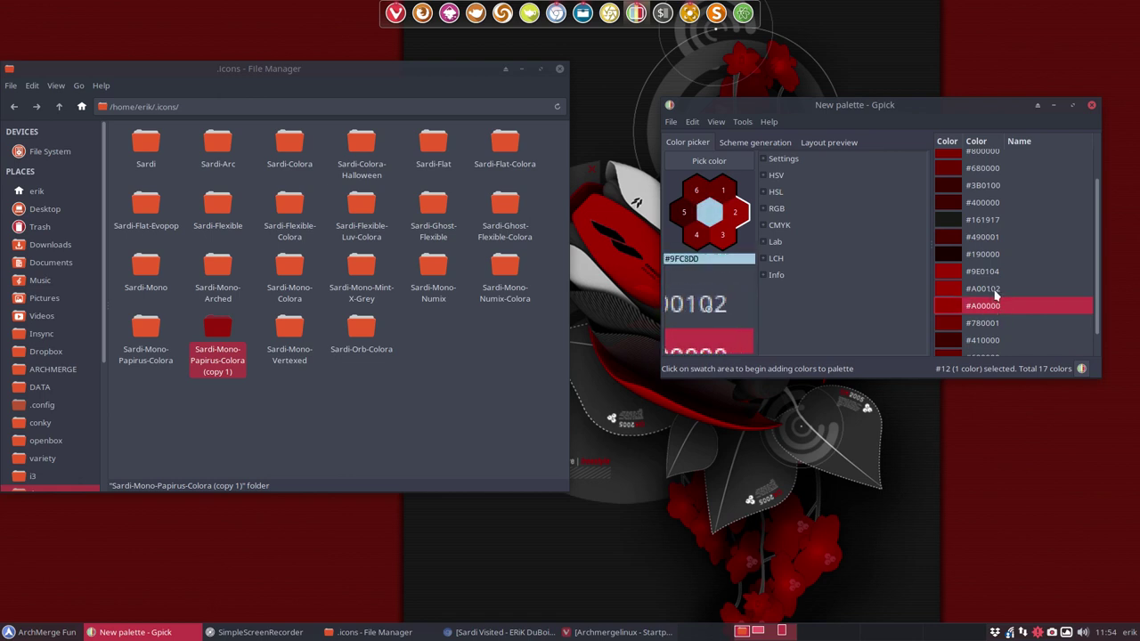
click(954, 286)
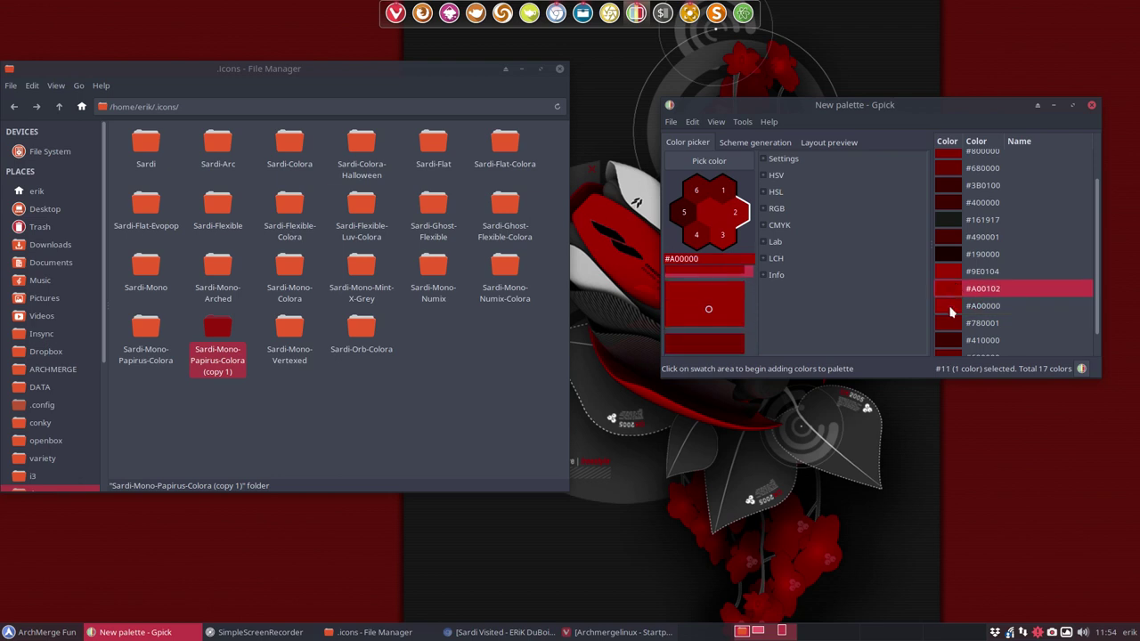
click(953, 308)
click(957, 290)
click(958, 308)
click(956, 273)
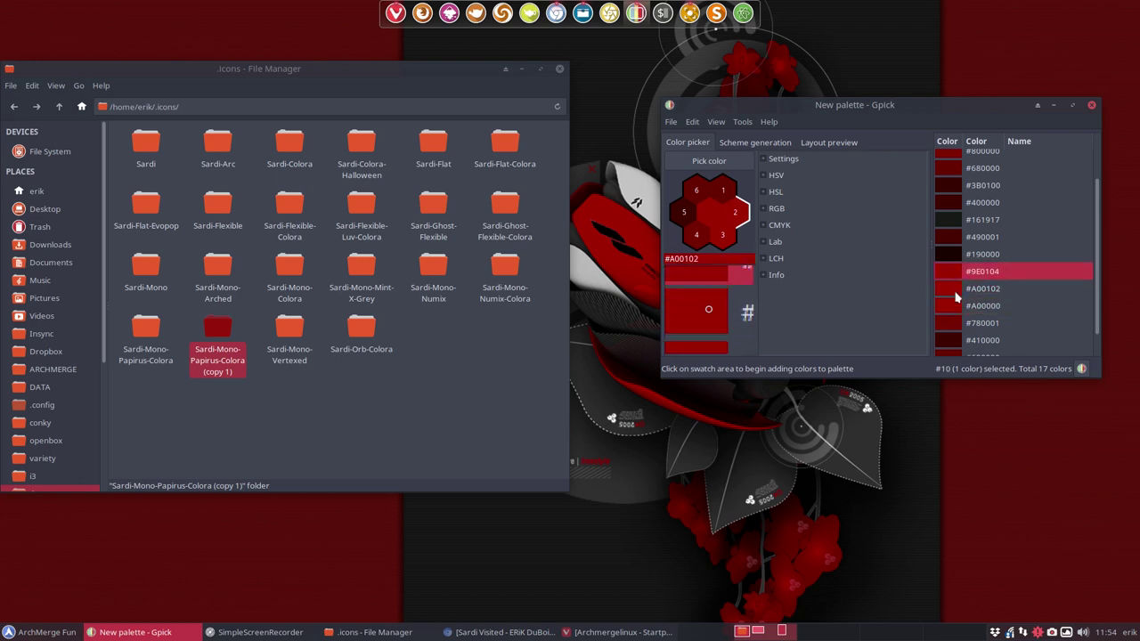
Select the red #A00000 in the Gpick palette and copy its colour code to the clipboard
click(955, 289)
click(954, 306)
scroll(955, 322, down, 1)
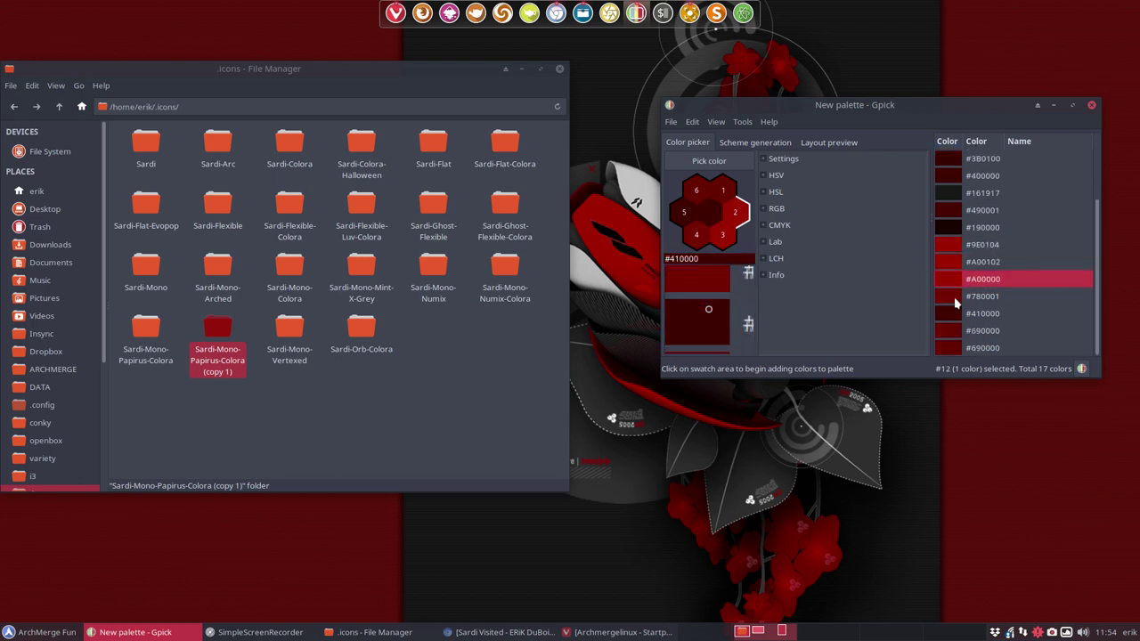
right_click(955, 275)
mouse_move(1003, 292)
click(891, 286)
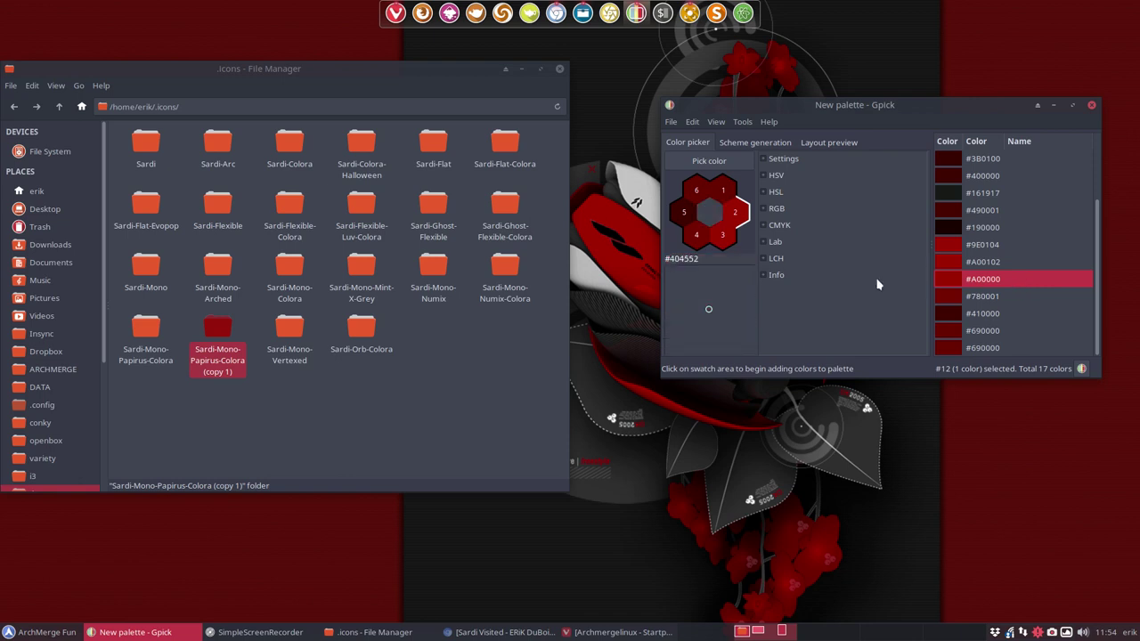
Move the Gpick and .icons windows apart to look at the wallpaper, and bring Gpick back closer
drag(828, 104, 921, 106)
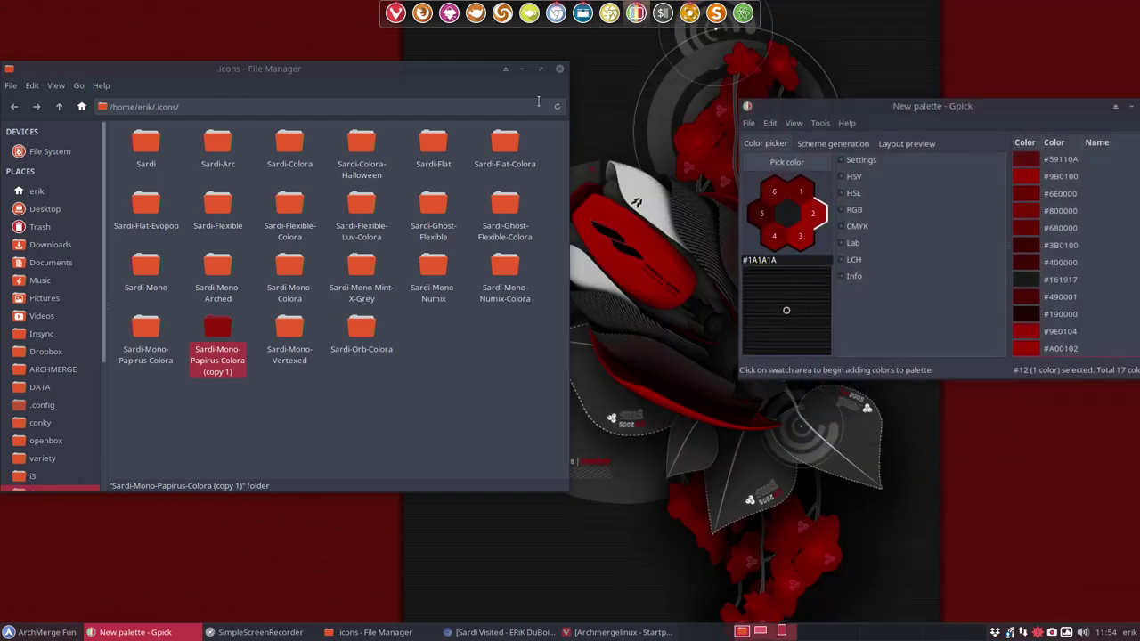
drag(377, 69, 270, 71)
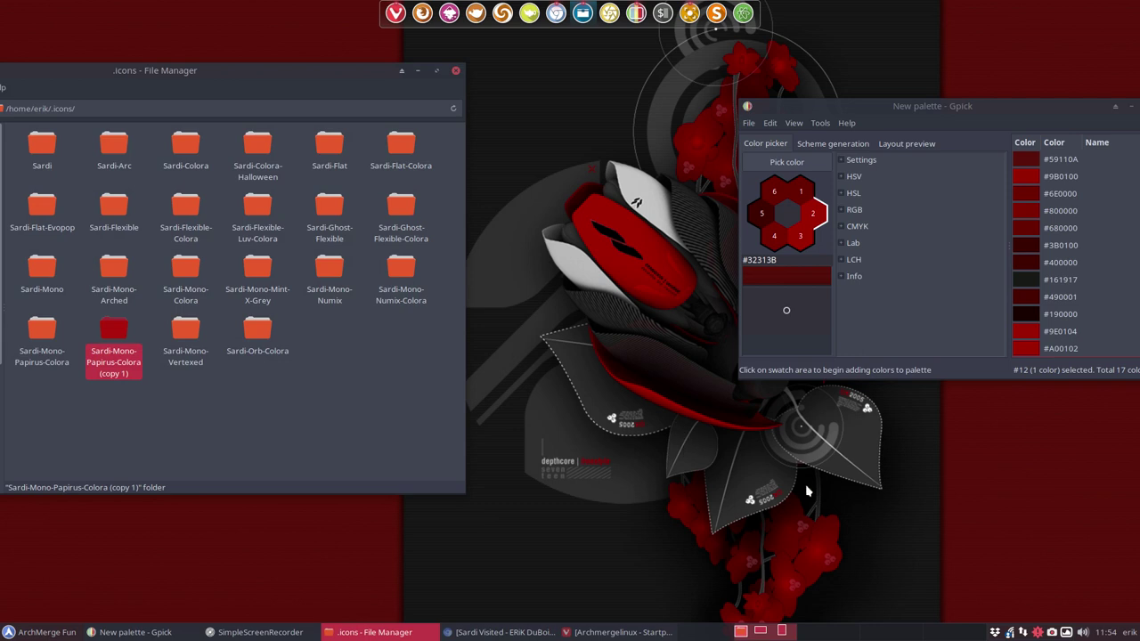
drag(937, 114, 823, 134)
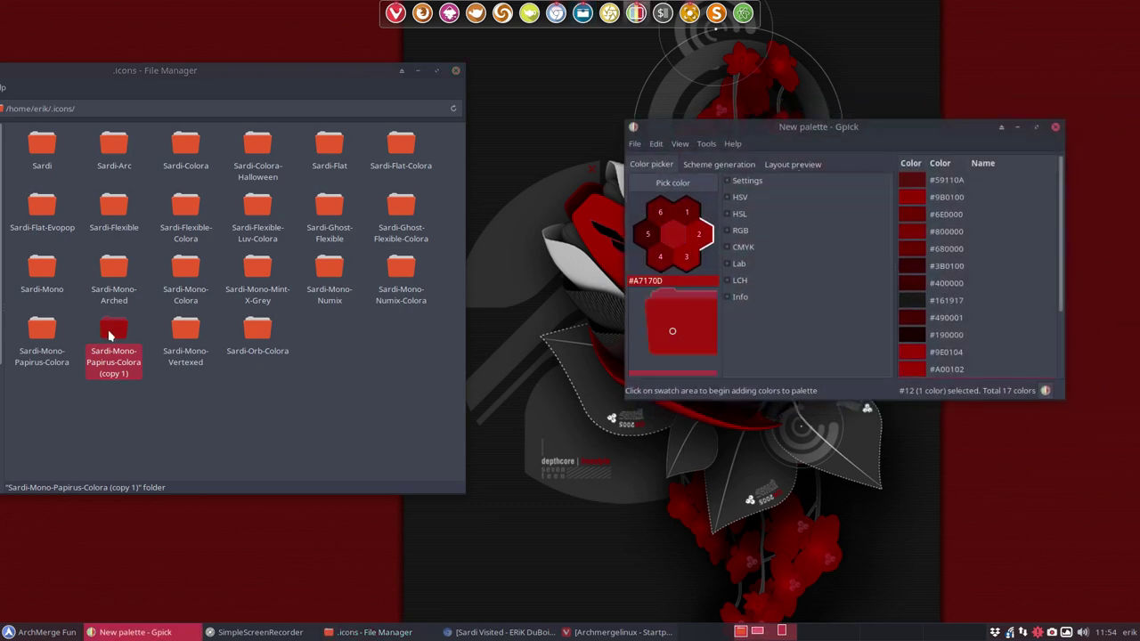
Rename the Sardi-Mono-Papirus-Colora (copy 1) folder as Sardi-Mono-Papirus-Colora-Burn
click(113, 335)
key(F2)
key(End)
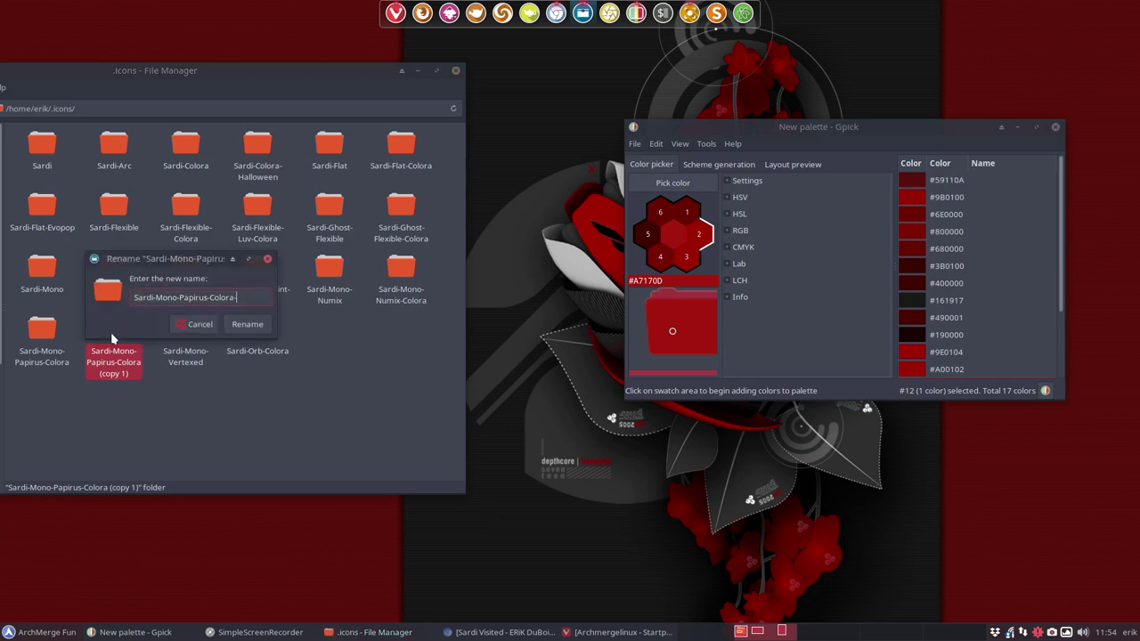
key(Return)
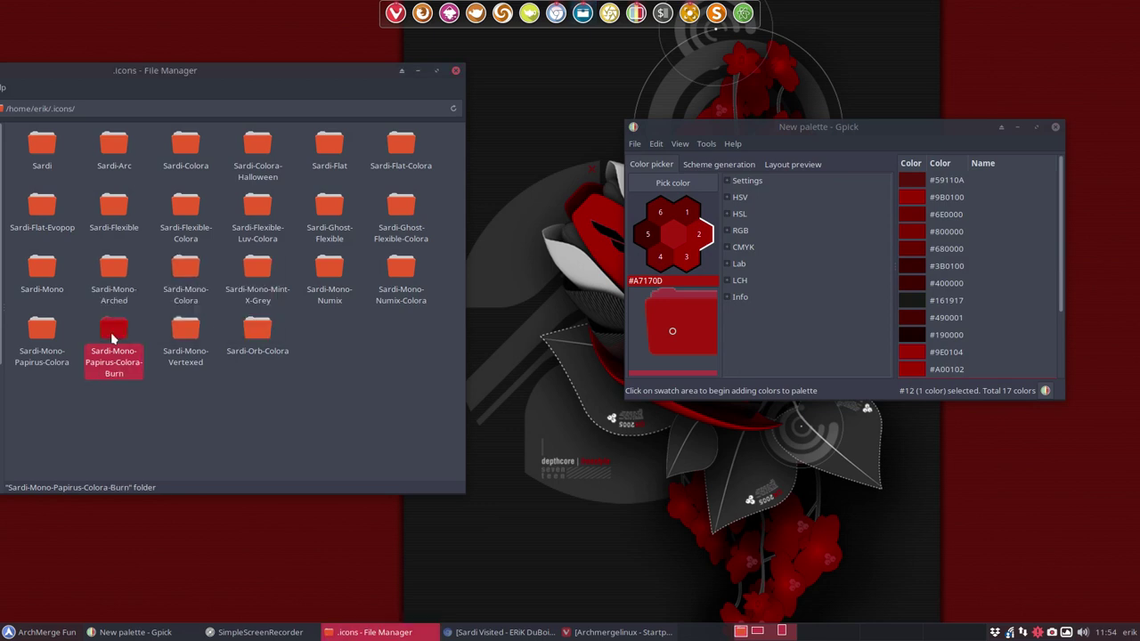
In the Burn folder's index.theme, set the theme name to Sardi Mono Papirus Colora Burn, save and close the file
double_click(113, 335)
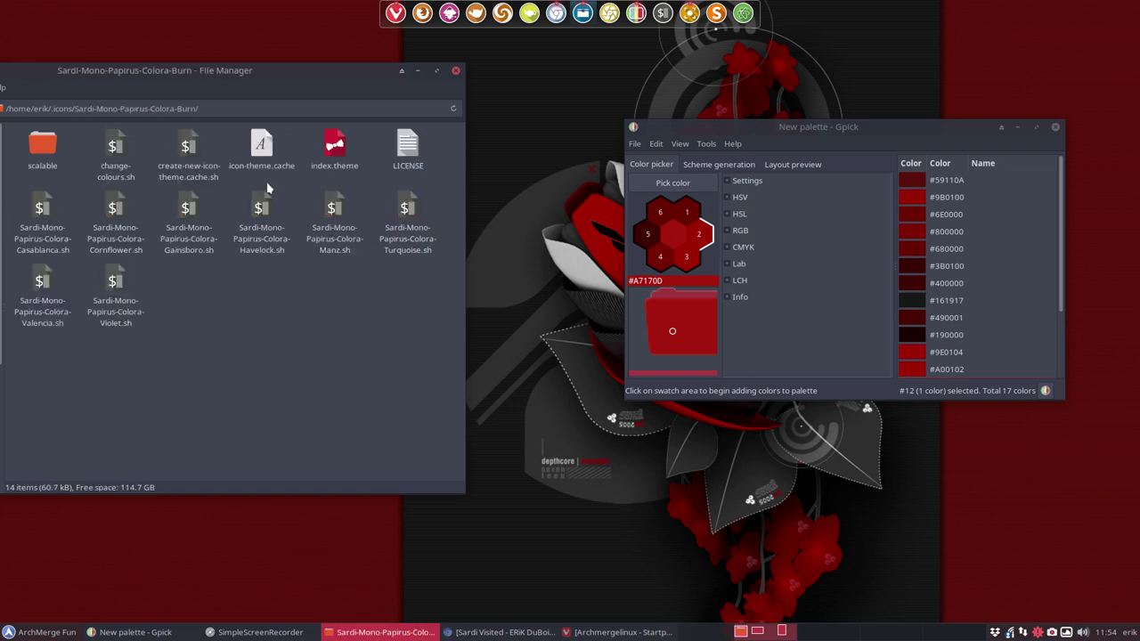
double_click(335, 148)
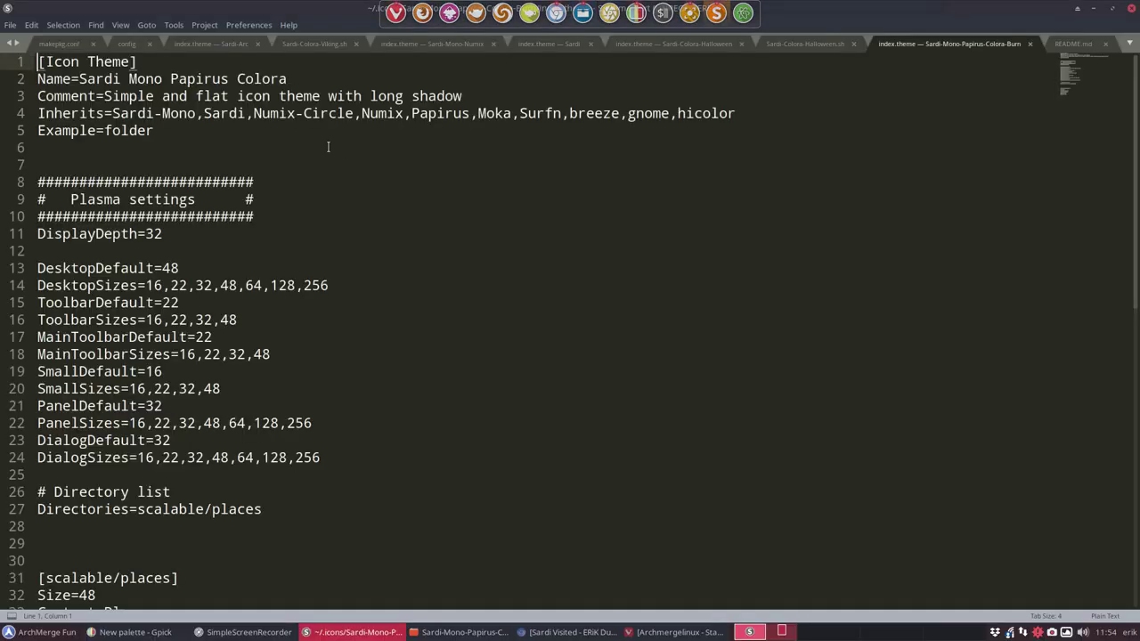
click(290, 82)
text(Burn)
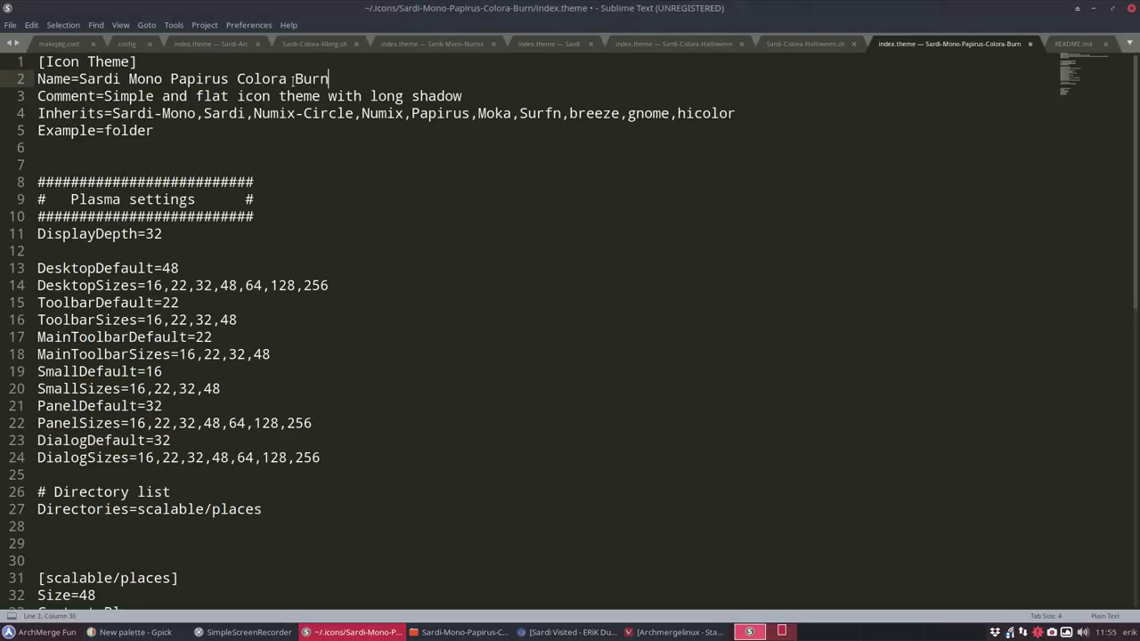
key(ctrl+s)
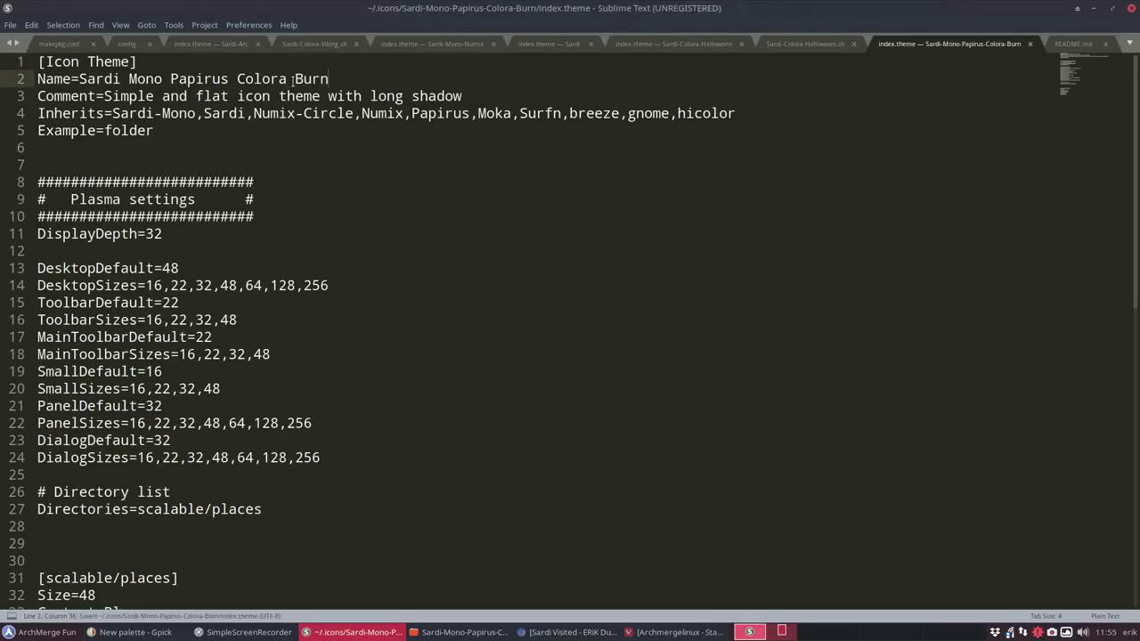
click(1130, 8)
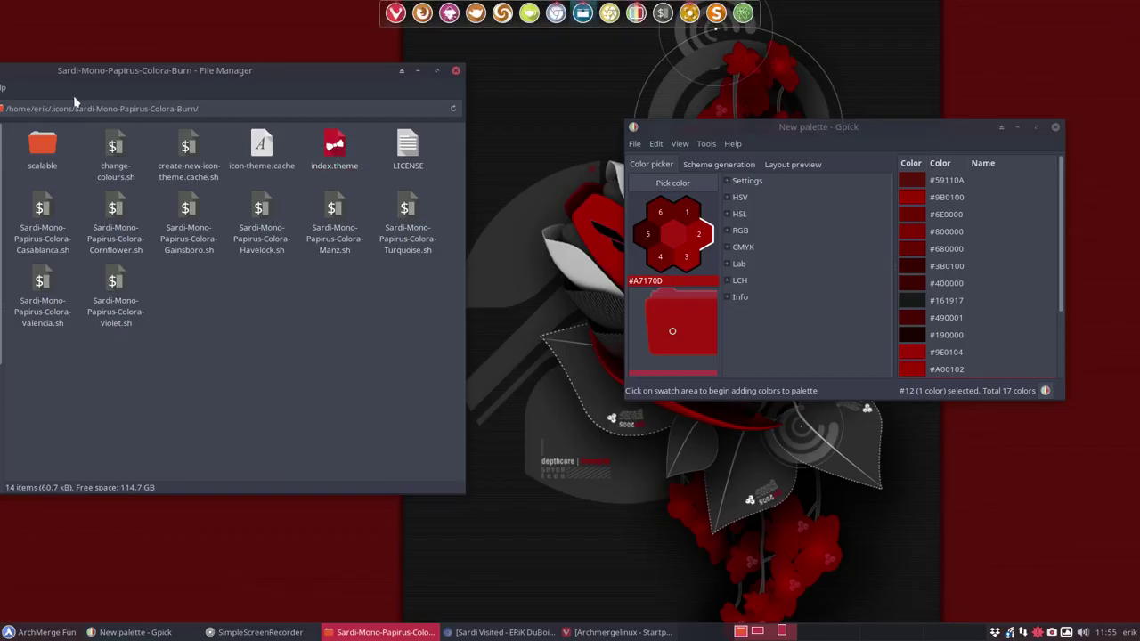
Bring the file manager window fully into view and duplicate change-colours.sh within the Sardi-Mono-Papirus-Colora-Burn folder
drag(107, 76, 236, 73)
click(243, 143)
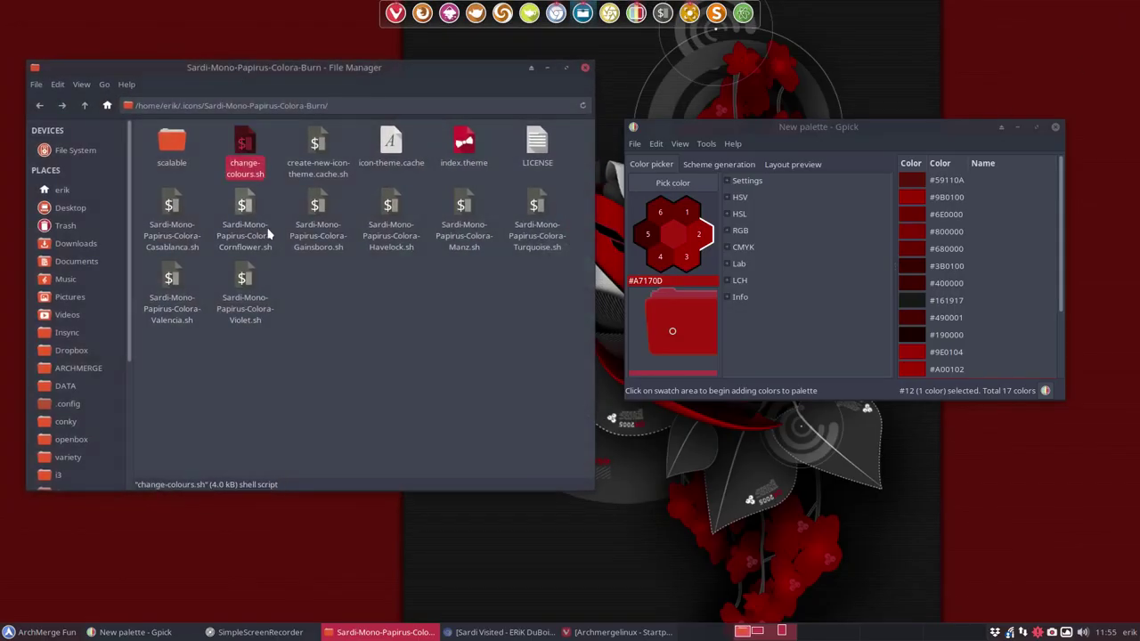
key(ctrl+c)
key(ctrl+v)
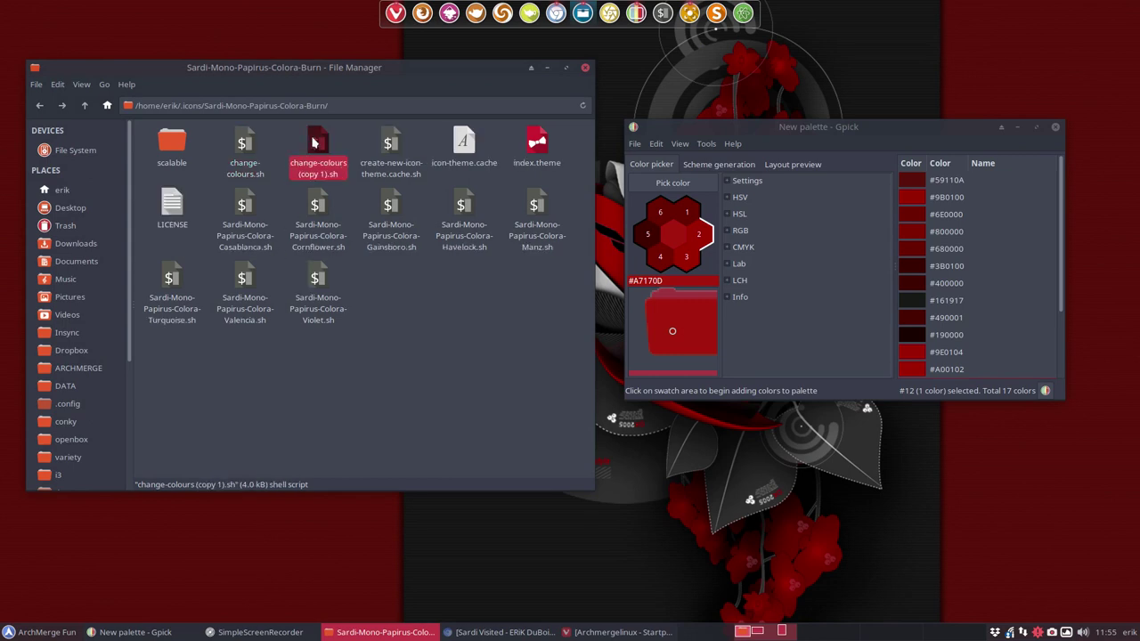
click(352, 384)
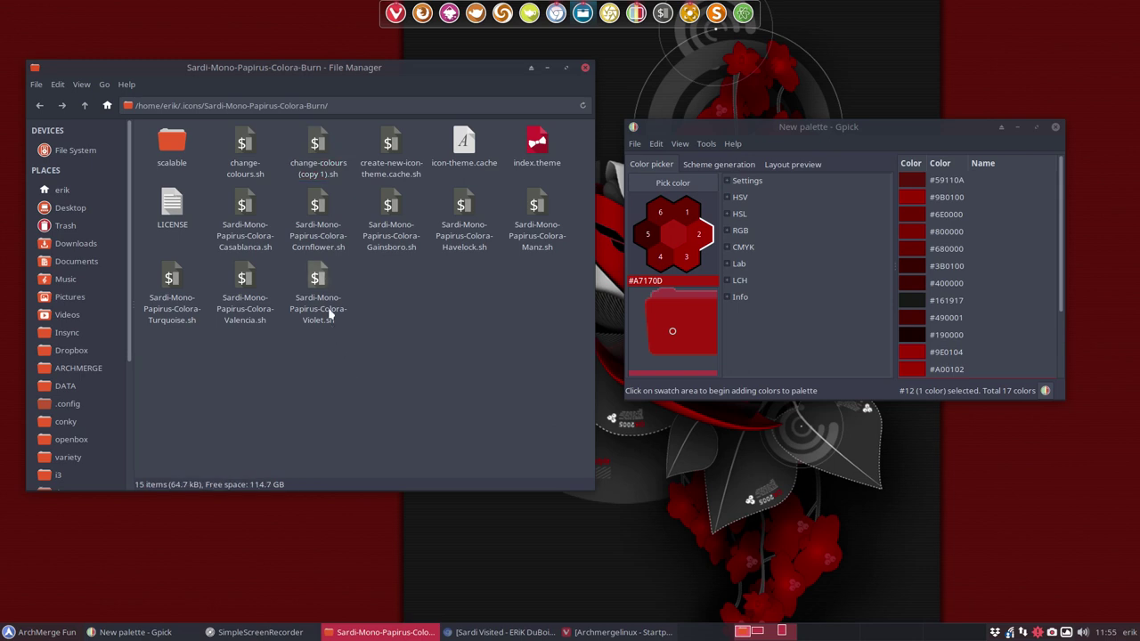
Rename the change-colours.sh duplicate as Sardi-Mono-Papirus-Colora-Burn.sh, reusing the name copied from the Violet script
click(320, 280)
key(F2)
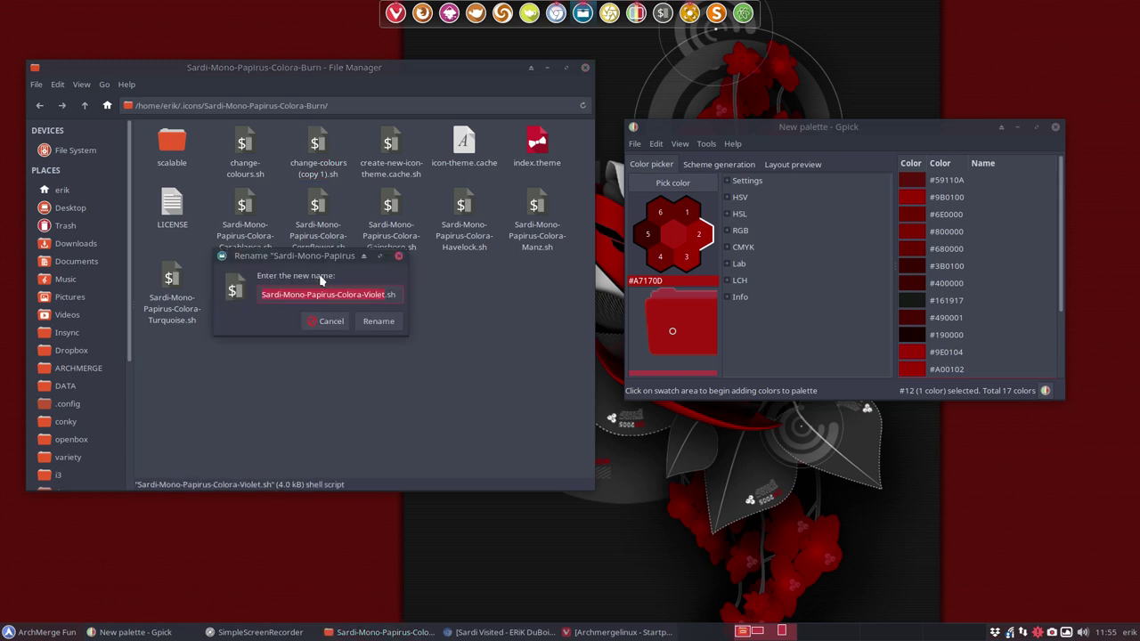
key(Escape)
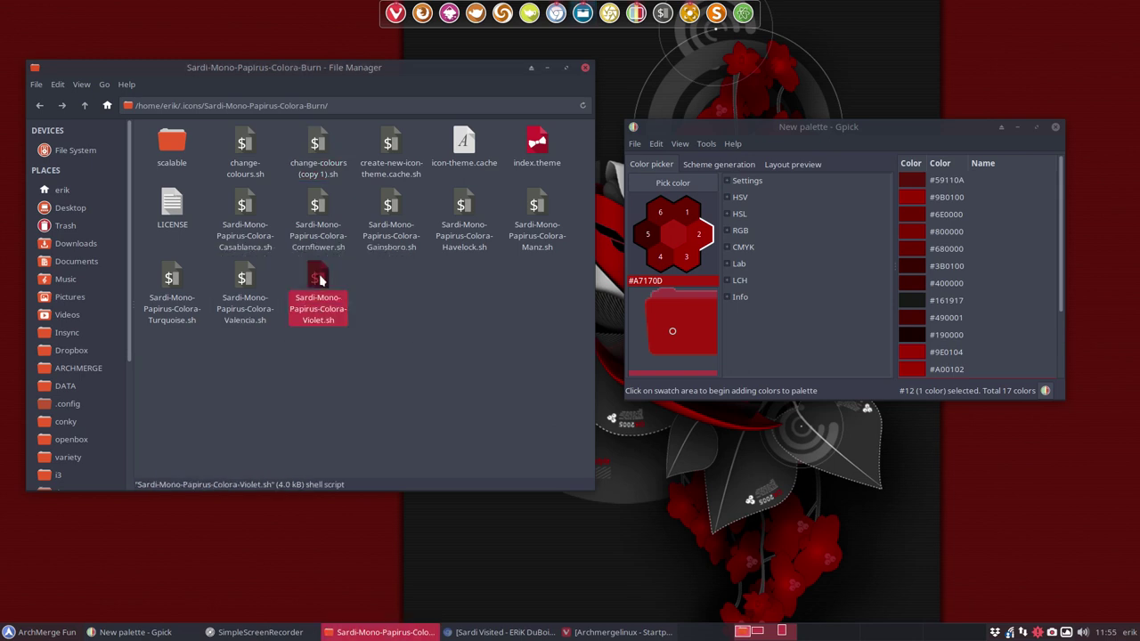
click(314, 148)
key(F2)
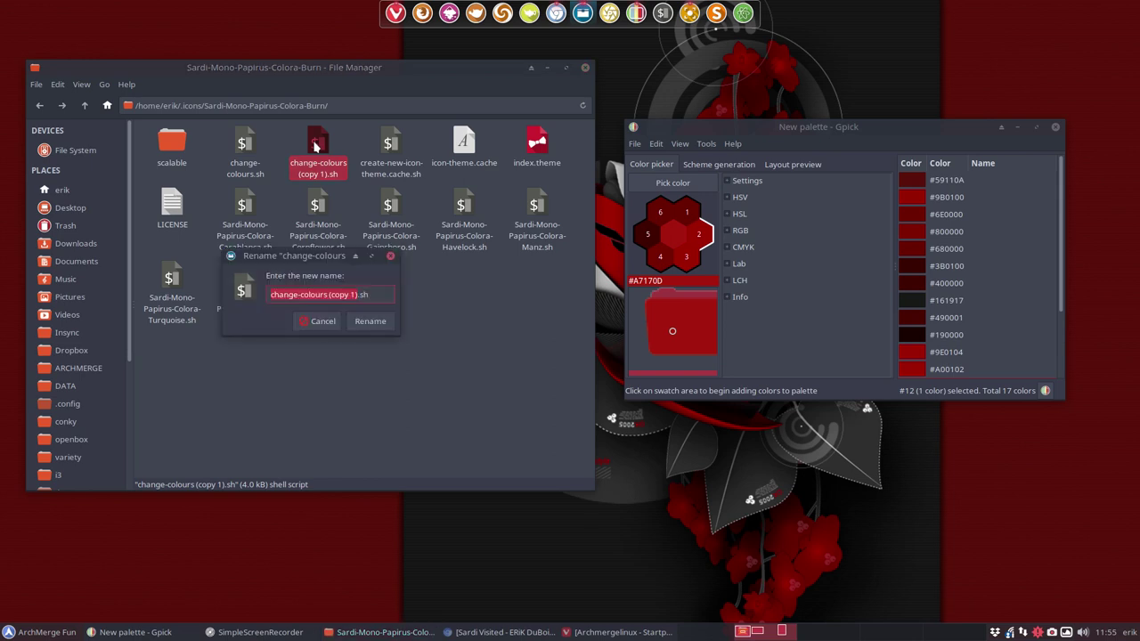
key(ctrl+v)
key(BackSpace)
key(BackSpace)
key(BackSpace)
key(BackSpace)
key(BackSpace)
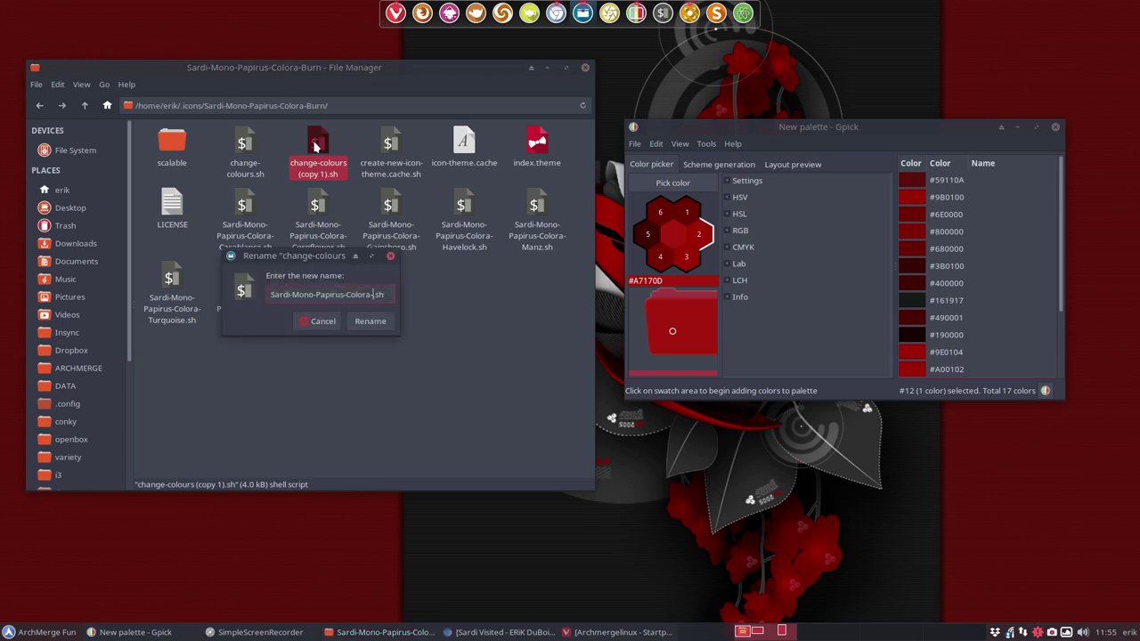
text(Burn)
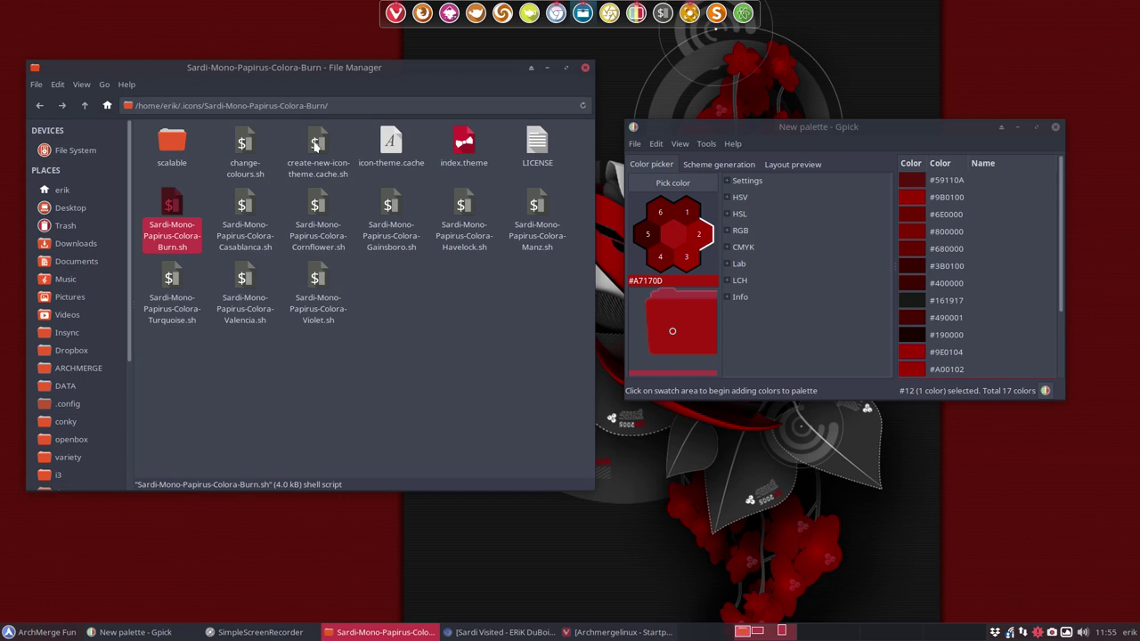
click(173, 207)
drag(204, 105, 317, 105)
click(414, 324)
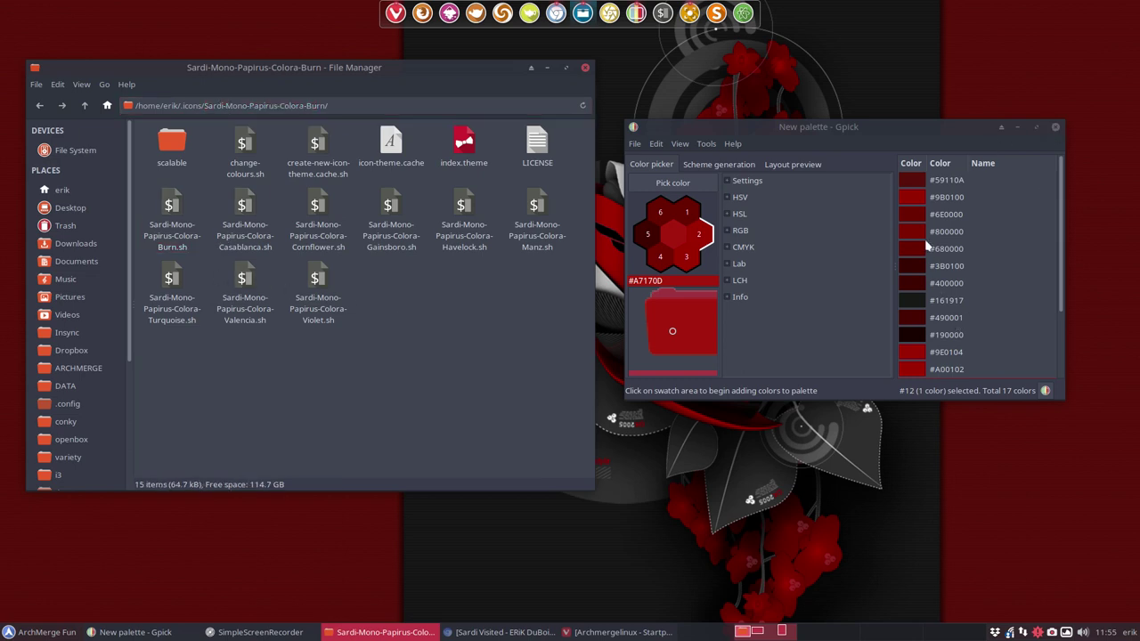
Copy the palette colour #A00000 from Gpick to the clipboard again
scroll(977, 326, down, 2)
right_click(928, 329)
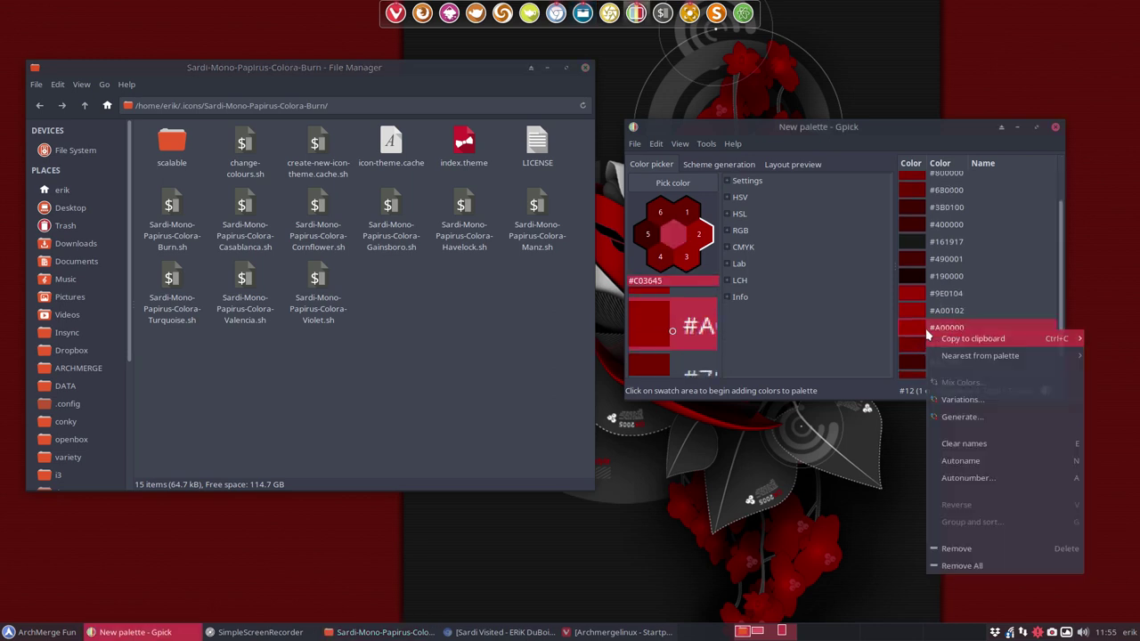
mouse_move(951, 338)
click(892, 341)
Open Sardi-Mono-Papirus-Colora-Burn.sh in Atom, examine its instructions, old and new colour variables and replacement commands, and close Atom
click(292, 367)
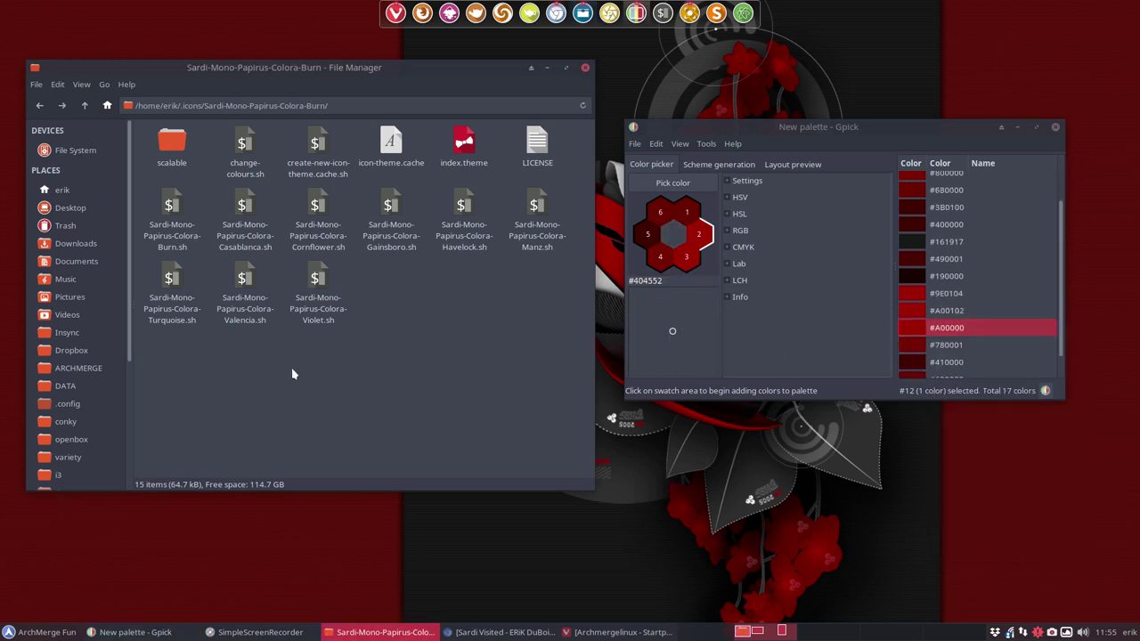
click(175, 203)
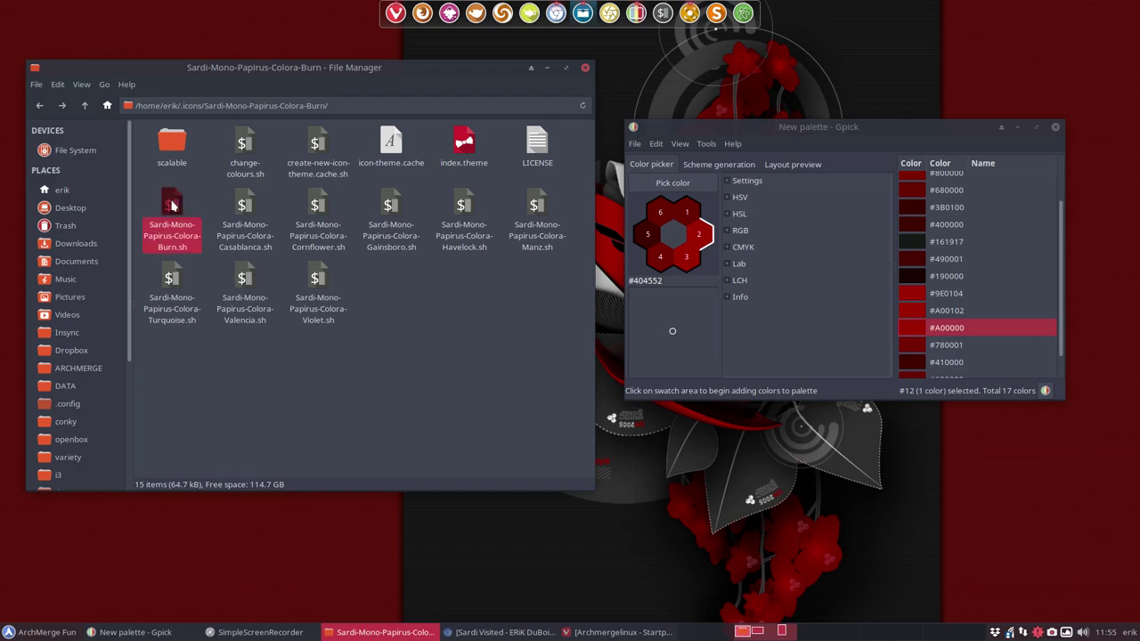
double_click(173, 204)
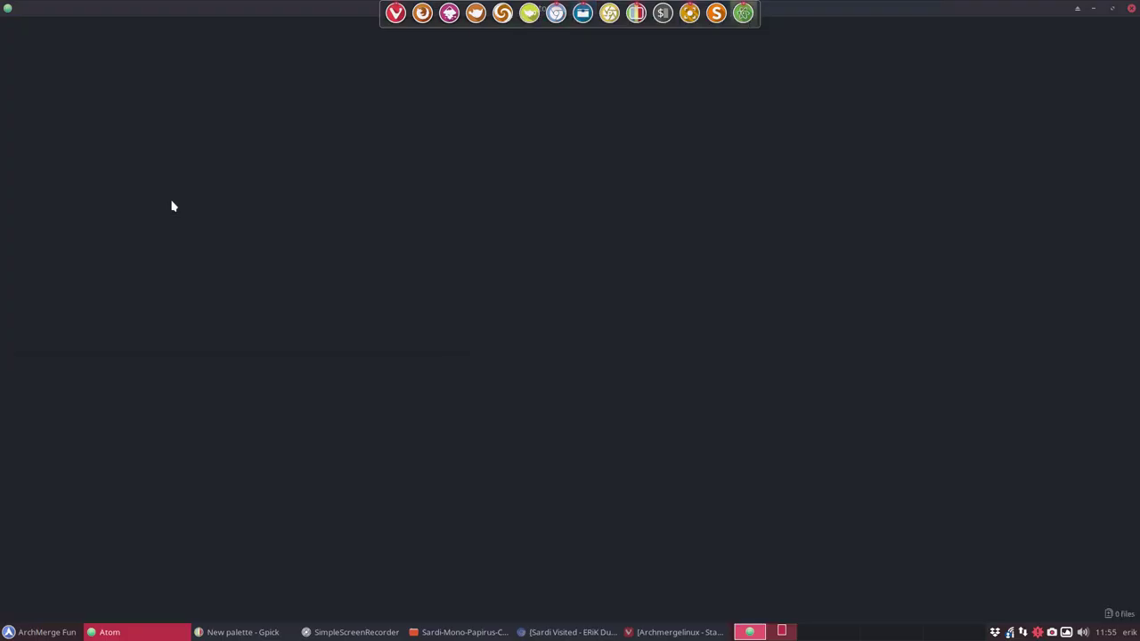
scroll(374, 356, down, 10)
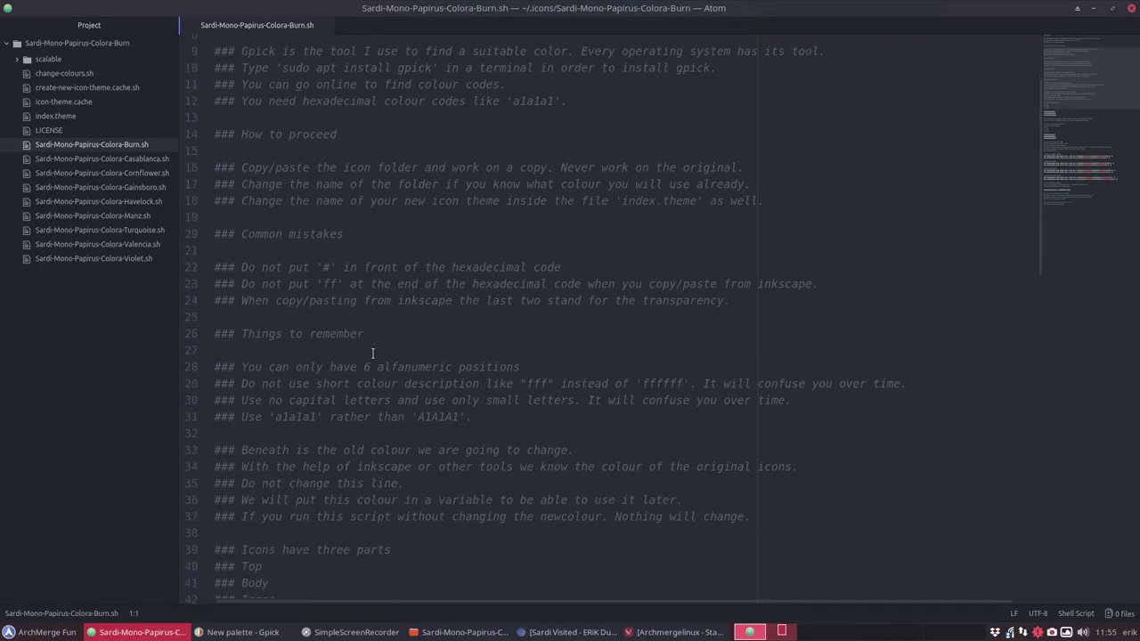
scroll(372, 354, down, 2)
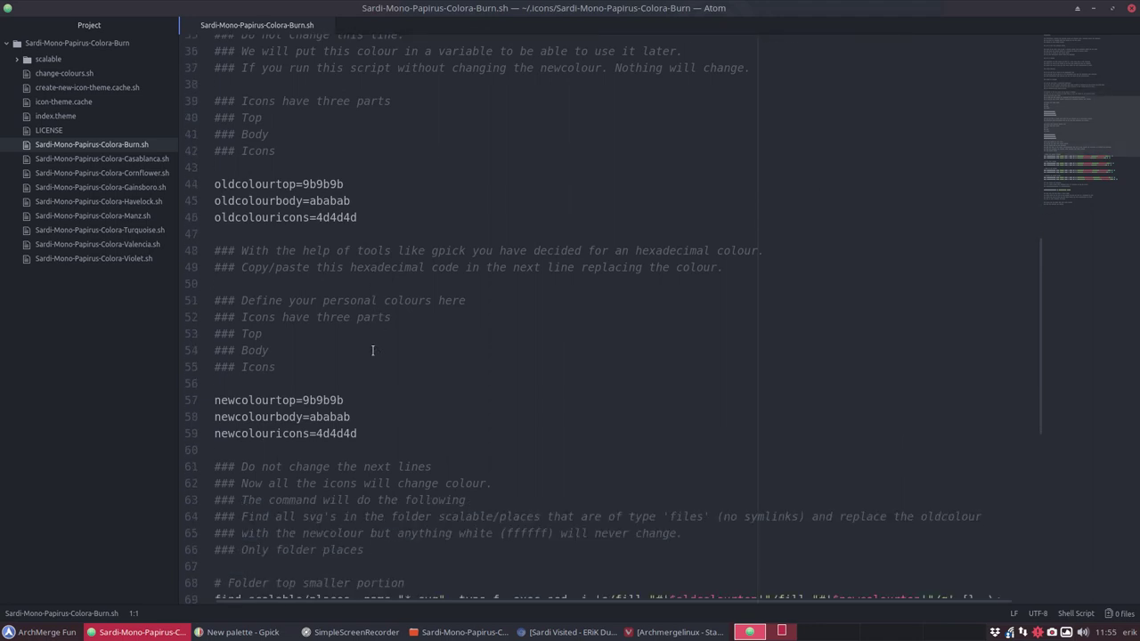
scroll(372, 350, down, 1)
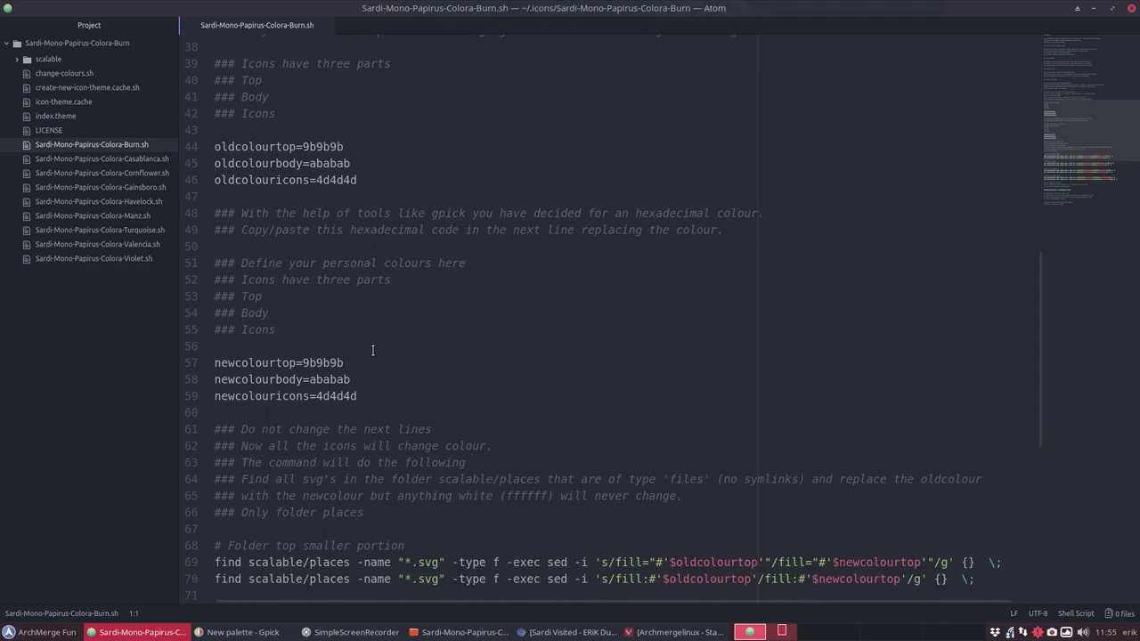
scroll(372, 350, down, 1)
scroll(372, 350, down, 1)
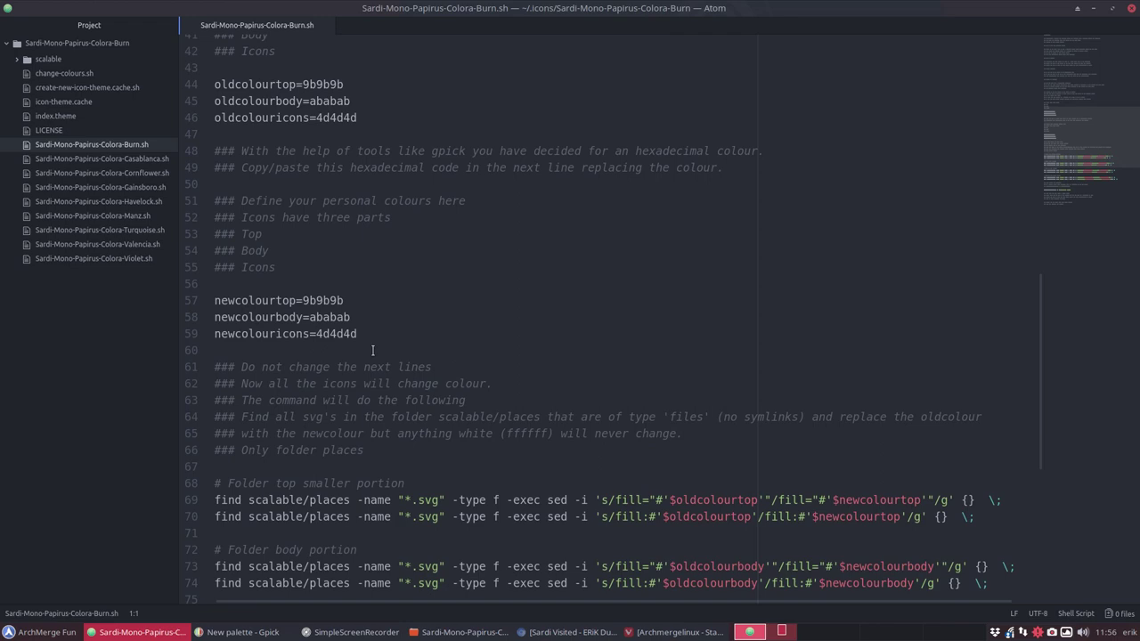
scroll(373, 350, down, 1)
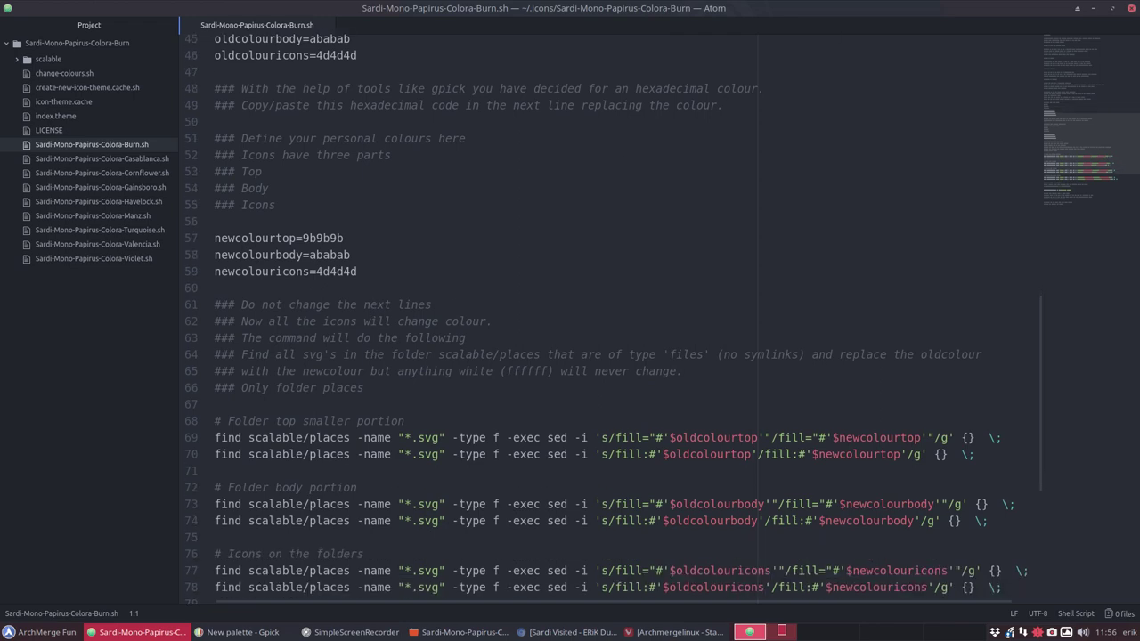
key(ctrl+q)
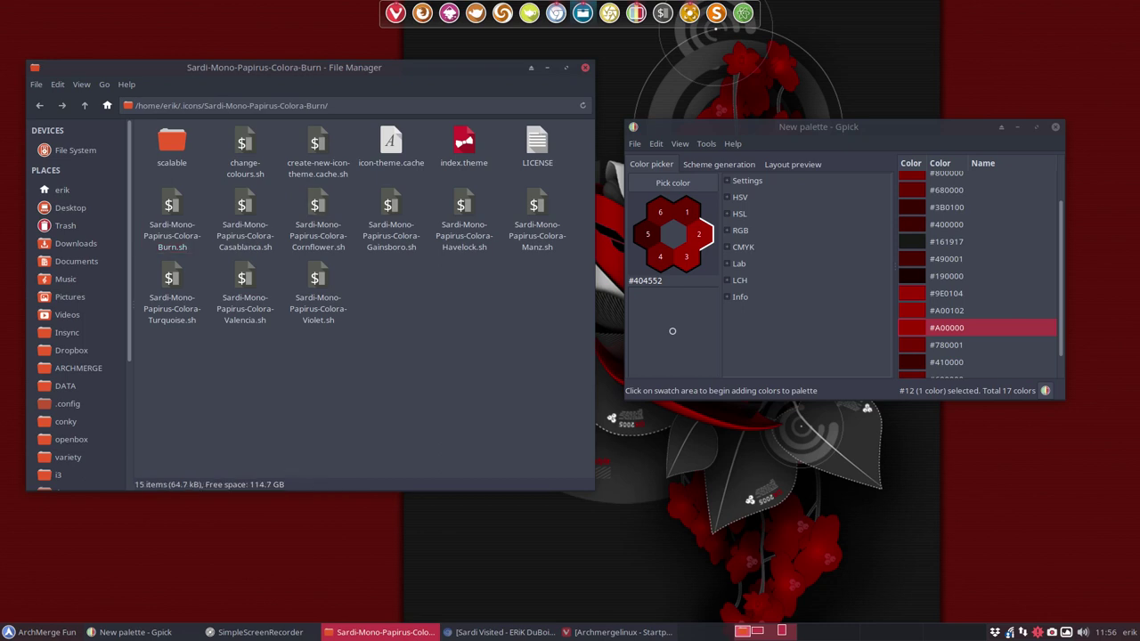
Browse the folder icons in the Burn theme's scalable/places folder and open folder-apple.svg in Inkscape
double_click(172, 143)
double_click(172, 142)
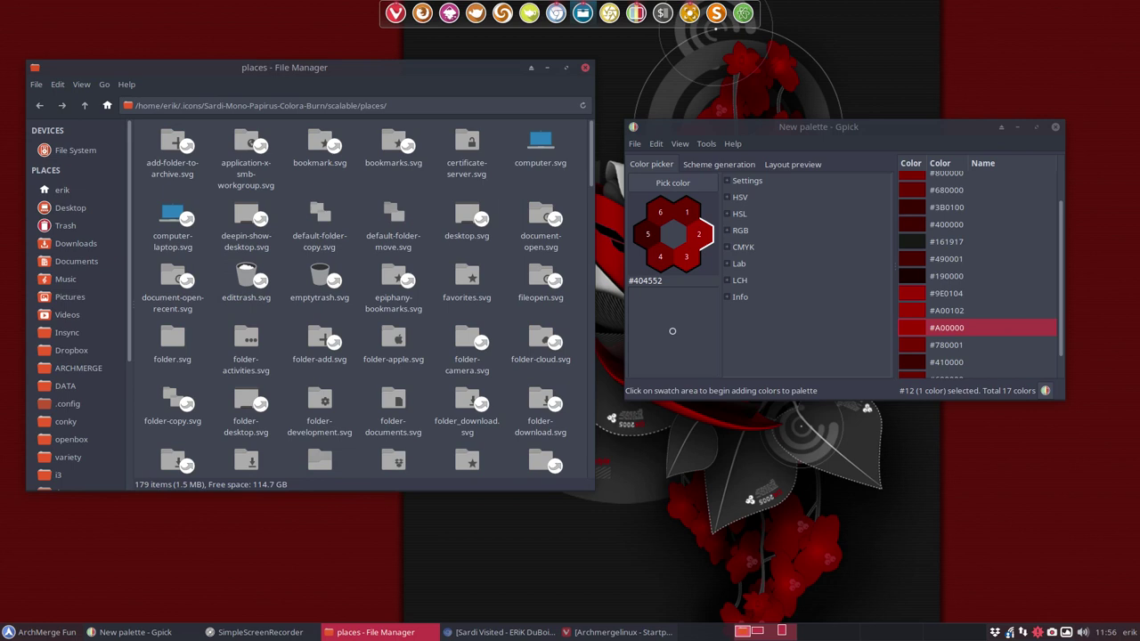
scroll(368, 376, down, 2)
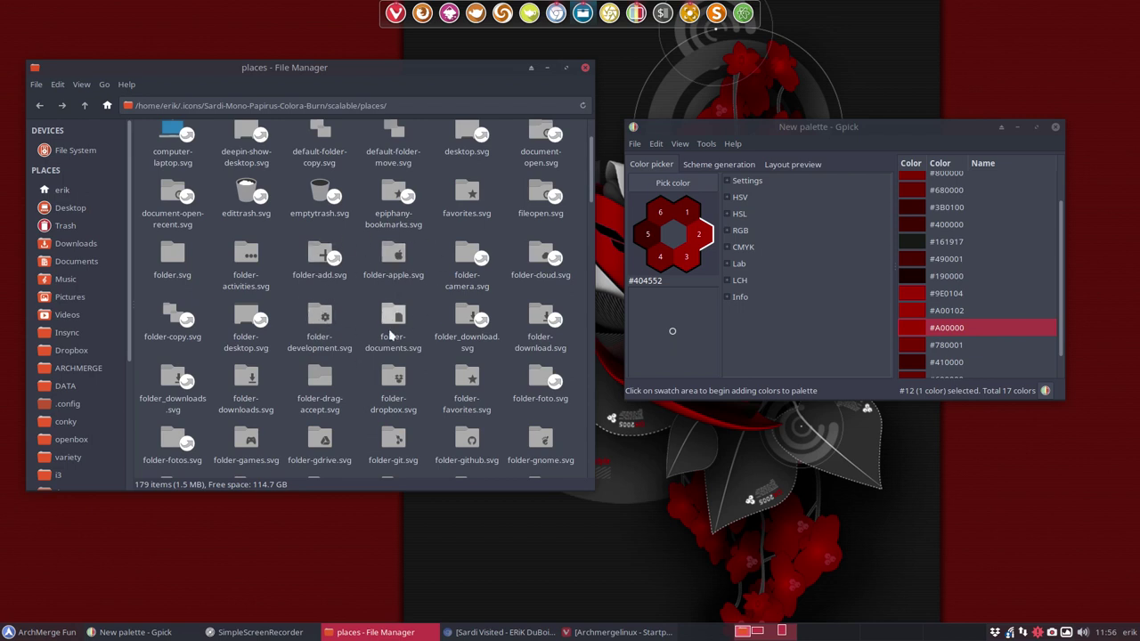
click(322, 317)
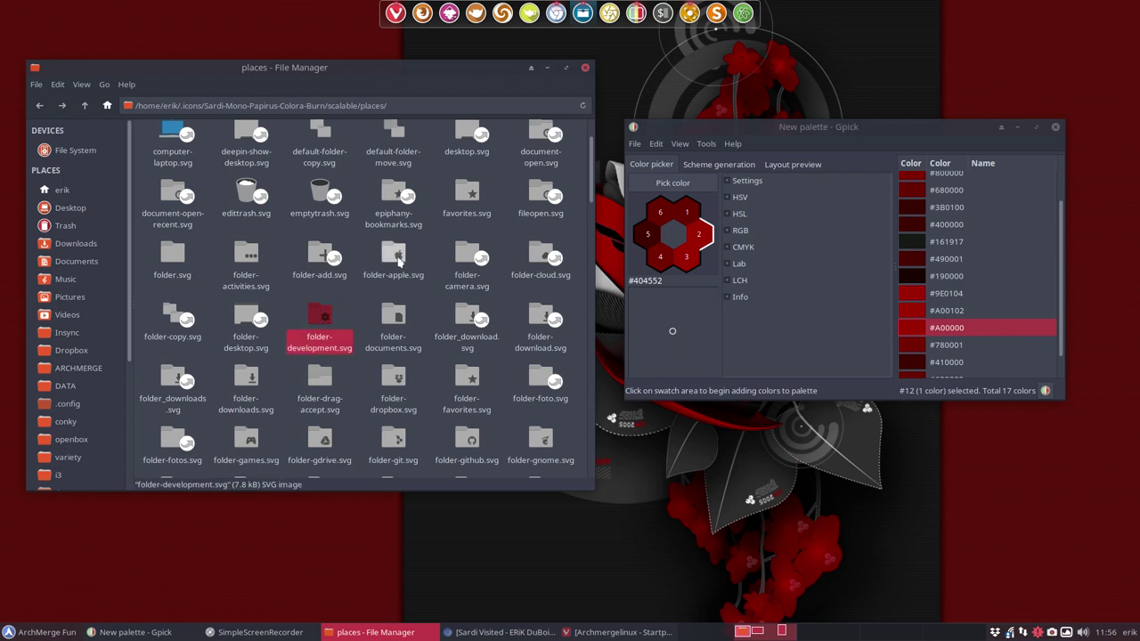
click(392, 260)
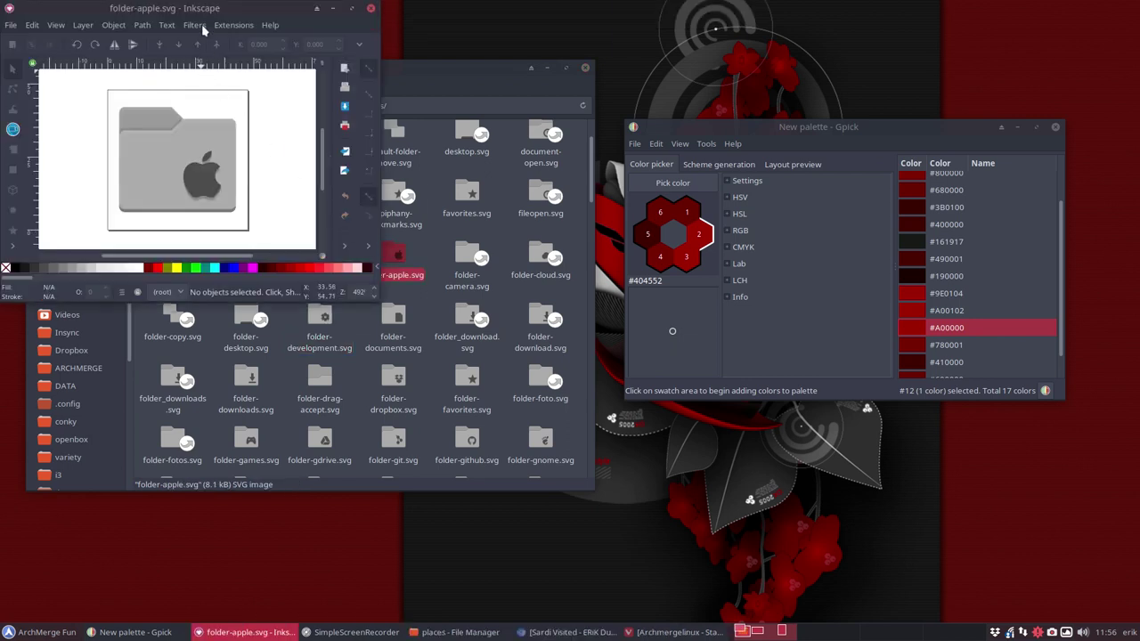
Tile the Inkscape window to the right half of the screen, place Gpick in the upper left and minimize the file manager
drag(206, 12, 447, 160)
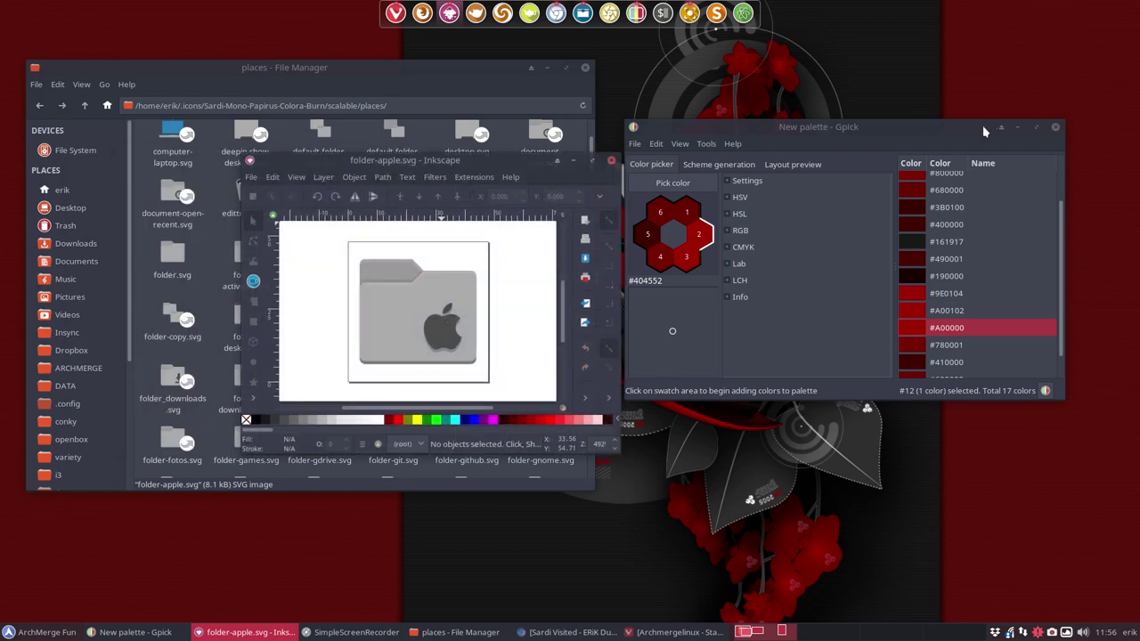
drag(984, 131, 380, 12)
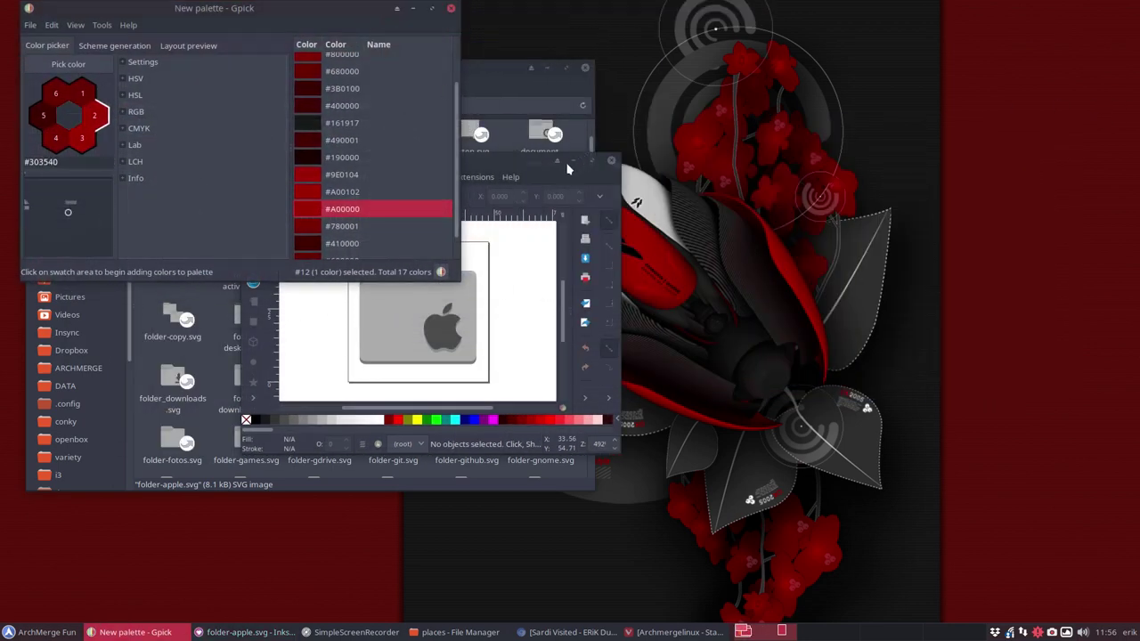
drag(567, 167, 1111, 247)
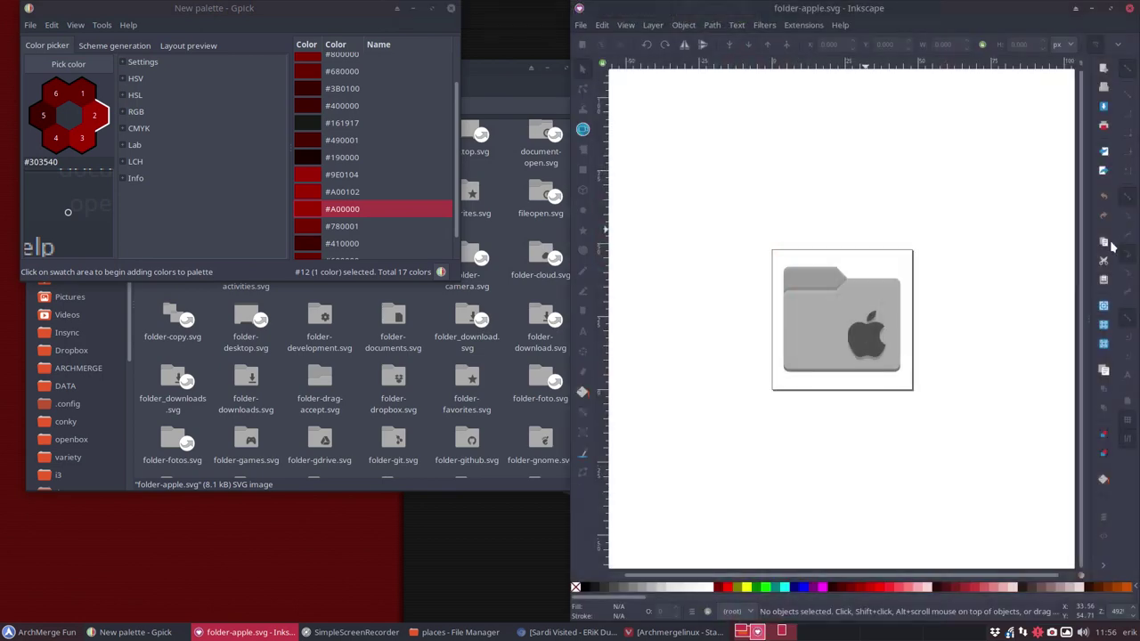
click(542, 69)
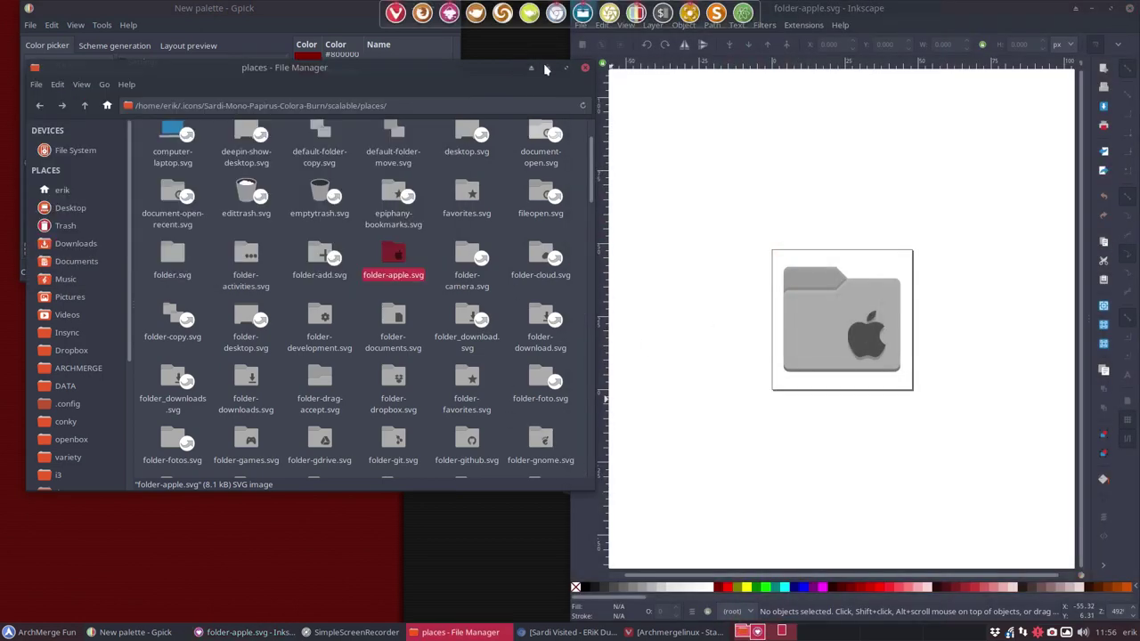
click(547, 69)
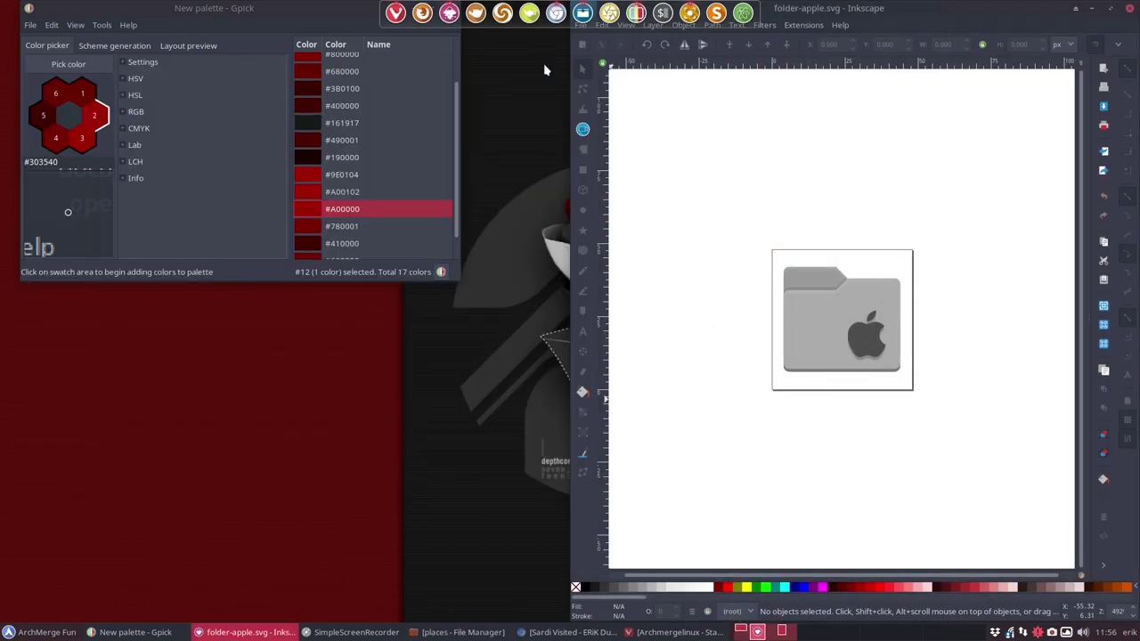
mouse_move(260, 11)
mouse_down()
mouse_move(223, 30)
mouse_move(249, 17)
mouse_up()
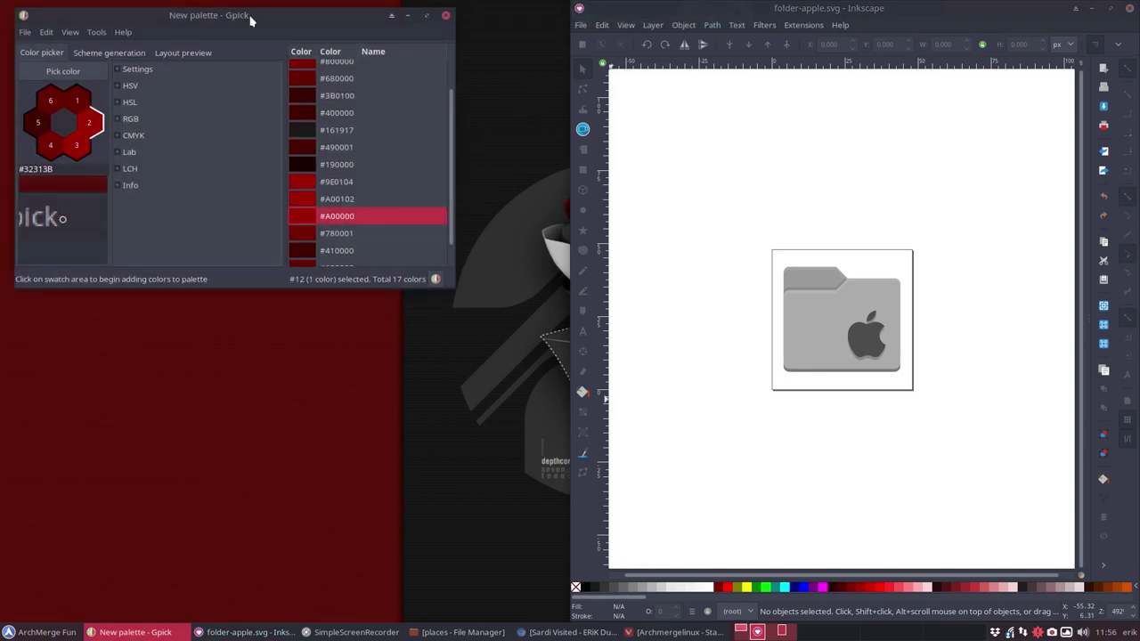
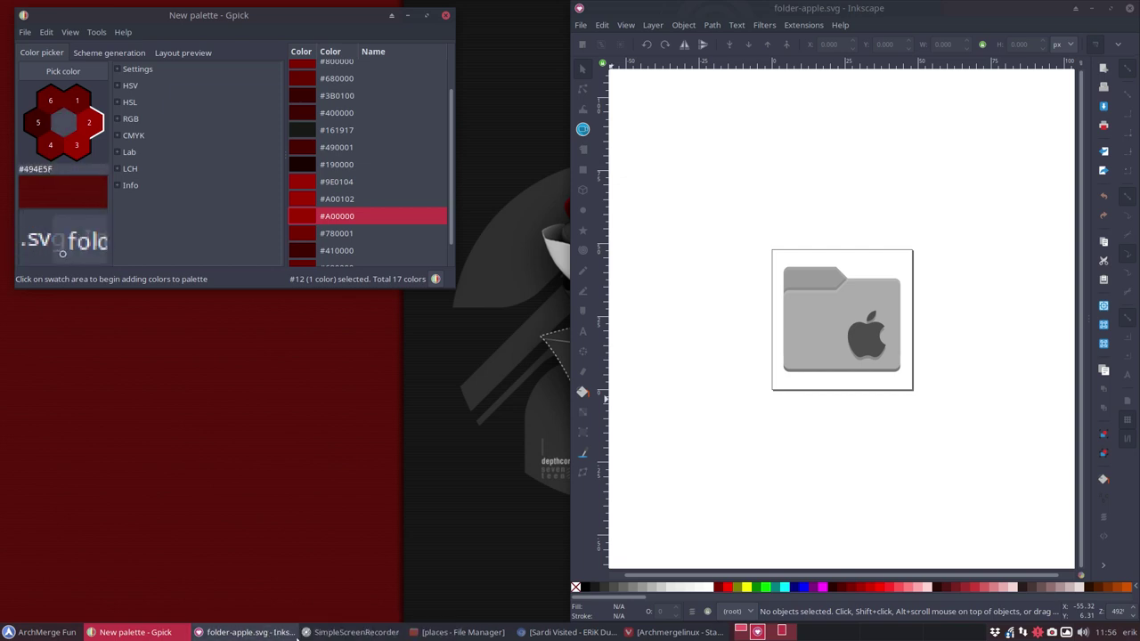
Return to the Sardi-Mono-Papirus-Colora-Burn folder in the file manager and open Sardi-Mono-Papirus-Colora-Burn.sh in Atom
click(461, 633)
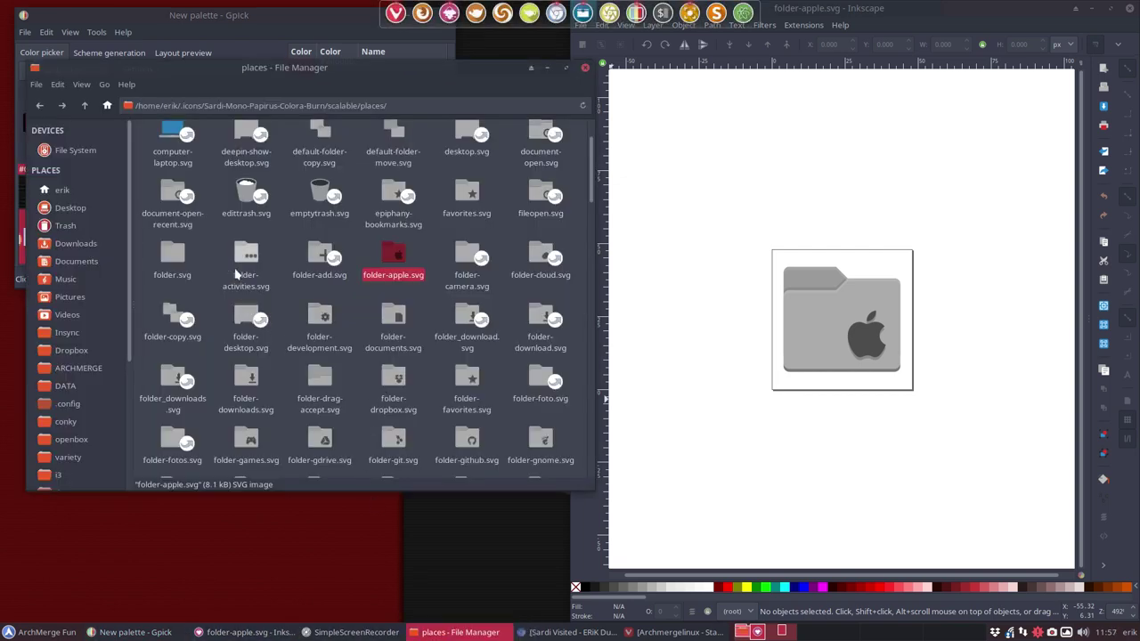
click(87, 105)
click(86, 105)
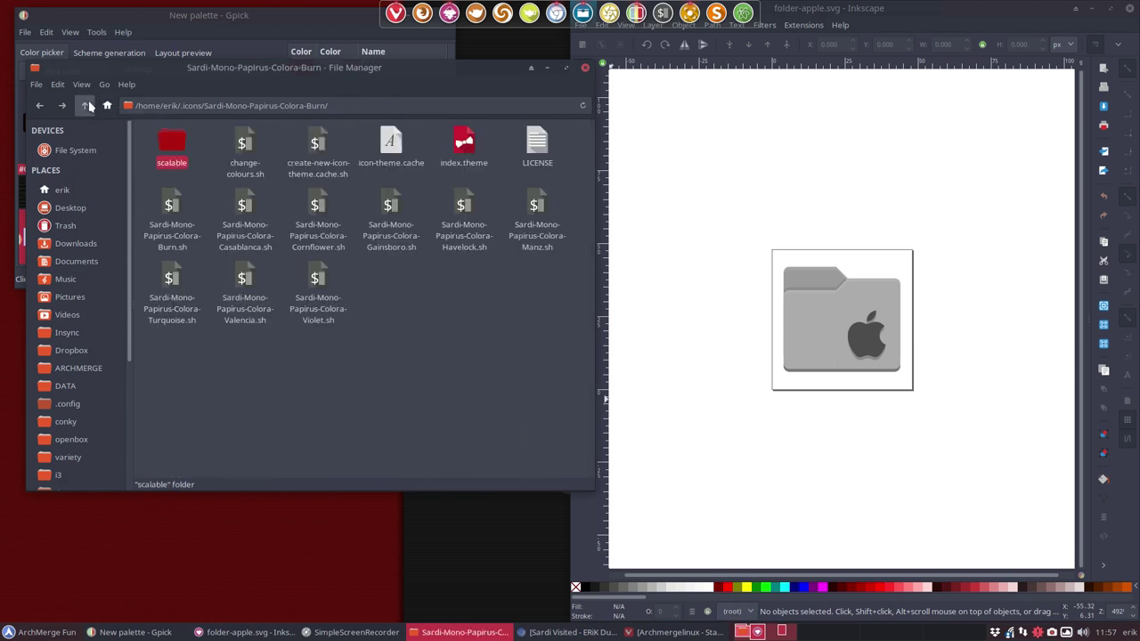
click(172, 207)
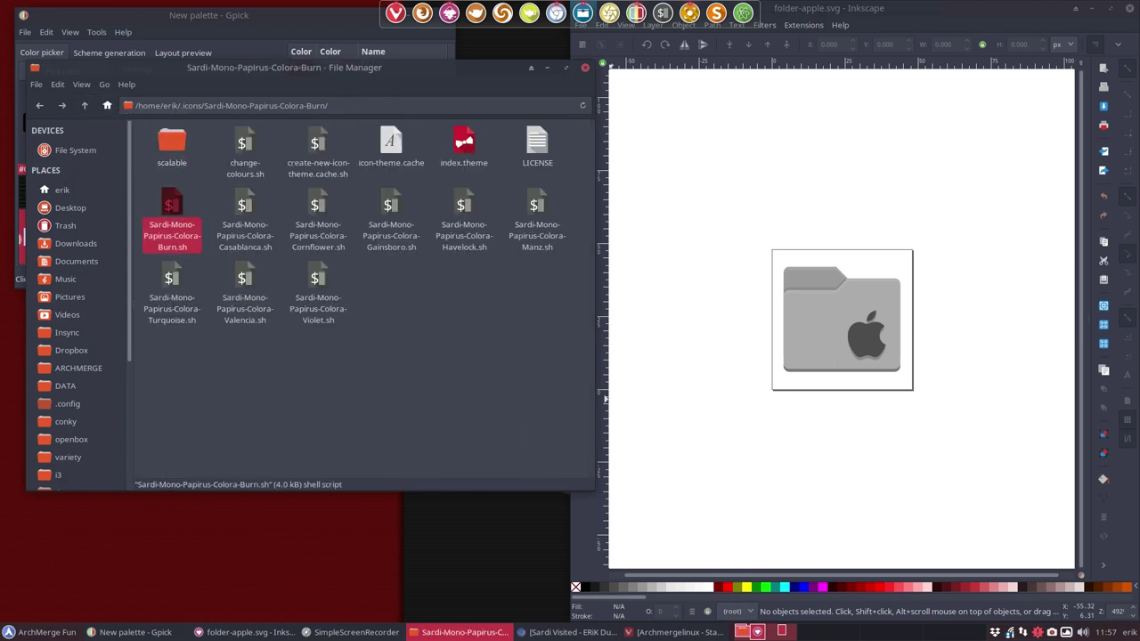
double_click(172, 207)
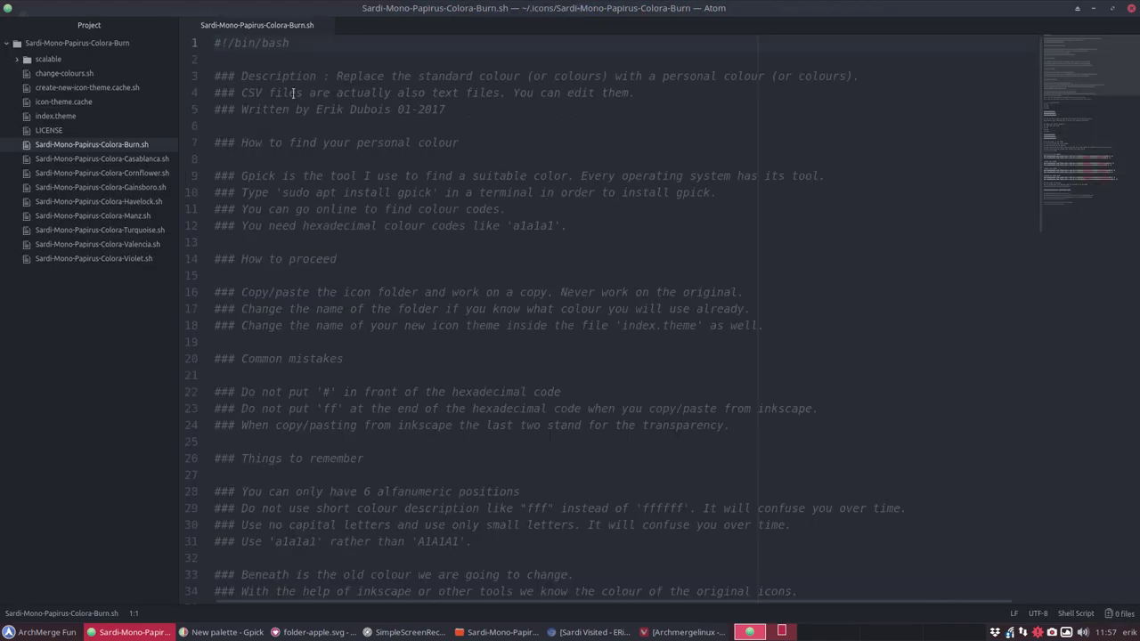
Tile Atom to the lower-left quarter and Gpick to the upper-left quarter of the screen, with the file manager out of the way
drag(264, 7, 4, 612)
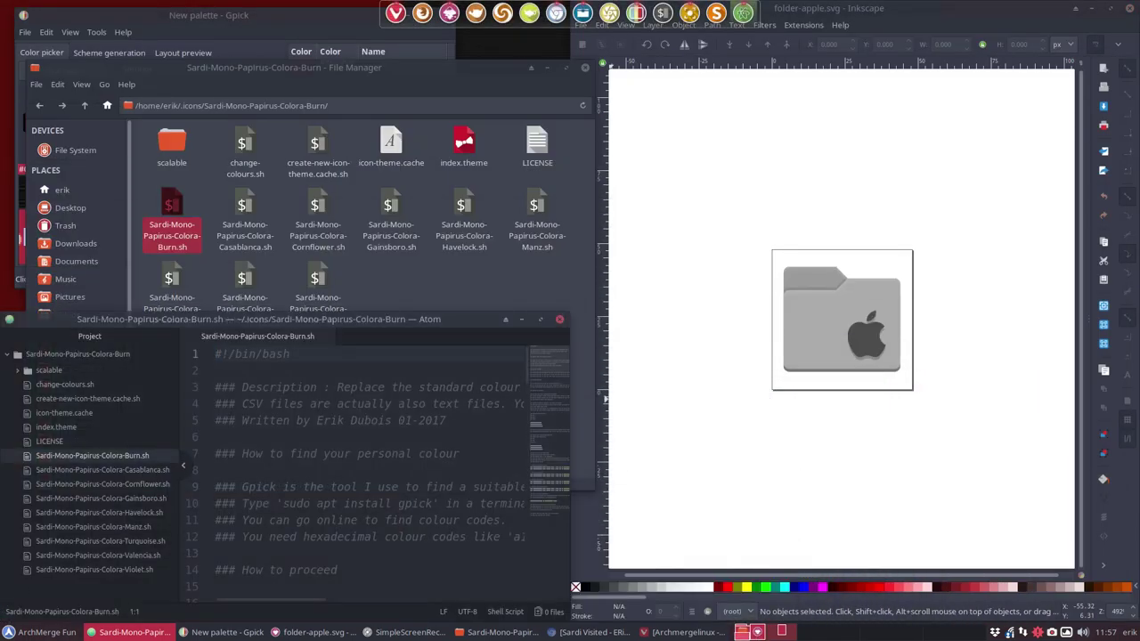
click(530, 67)
drag(243, 16, 8, 7)
Copy the palette colour #780001 from Gpick and select the value of newcolourbody in the Burn script
scroll(294, 499, down, 1)
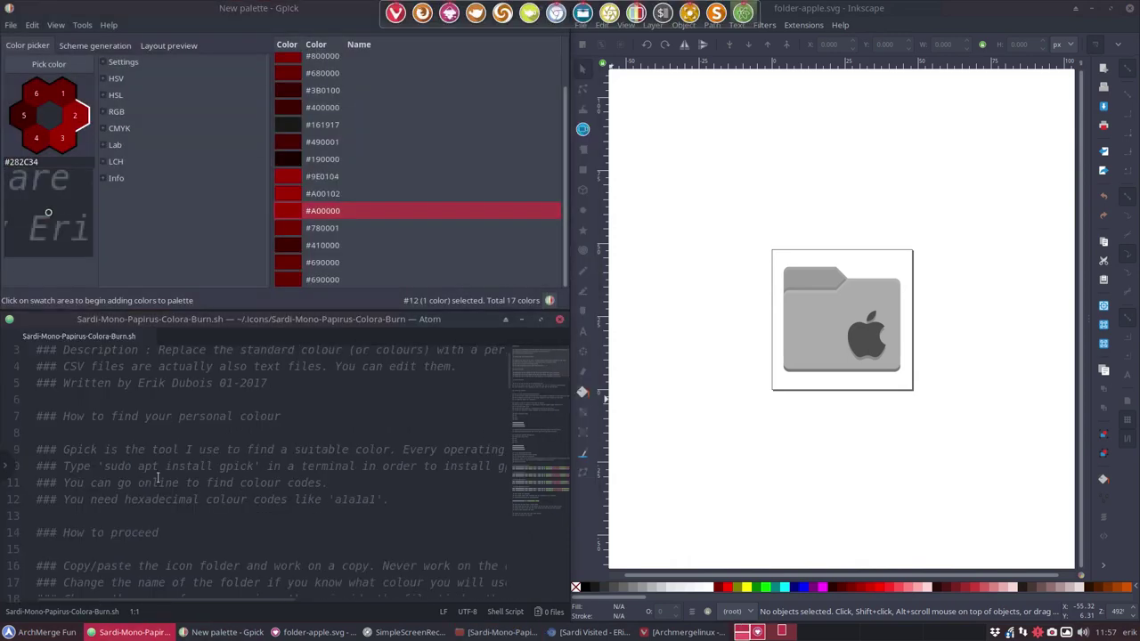
click(182, 472)
scroll(138, 484, down, 13)
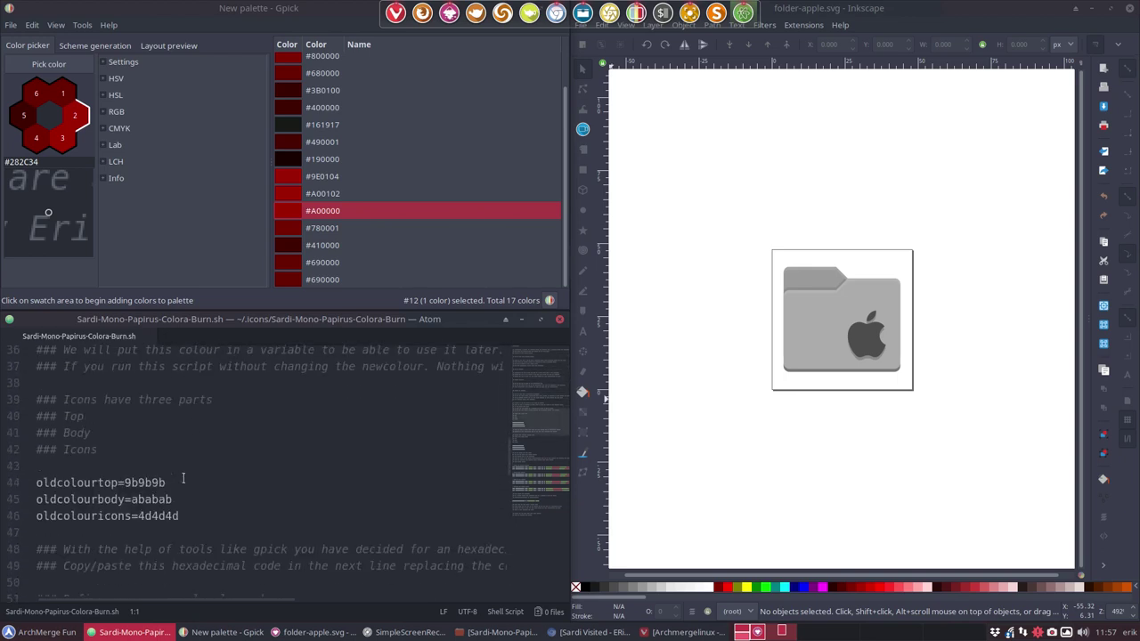
scroll(182, 478, down, 1)
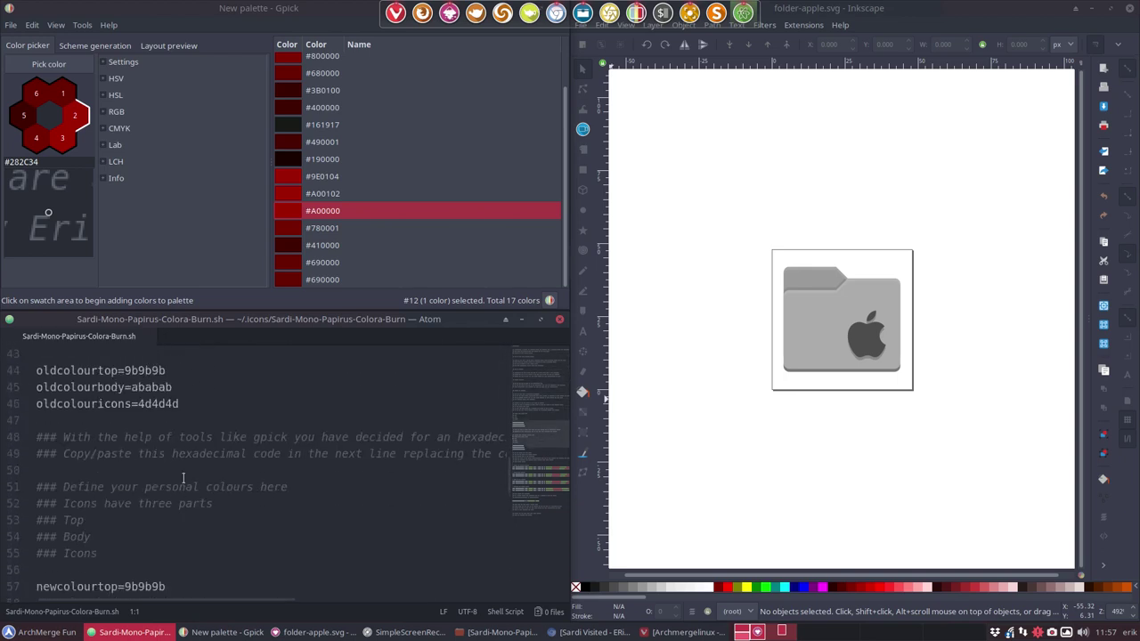
scroll(142, 463, down, 2)
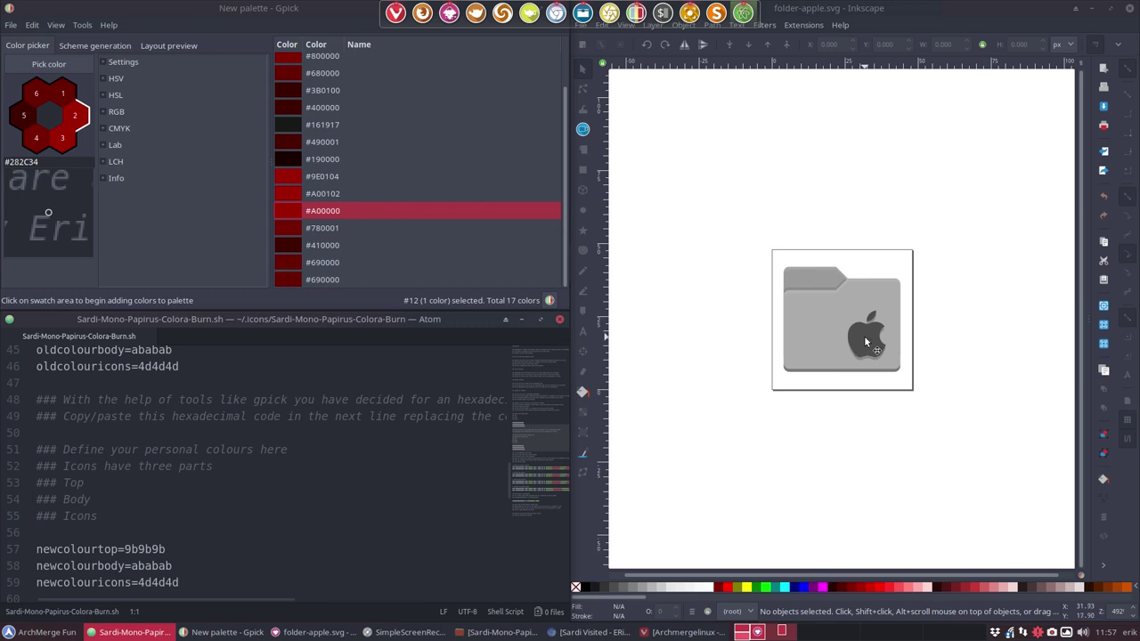
click(297, 228)
right_click(296, 226)
mouse_move(297, 226)
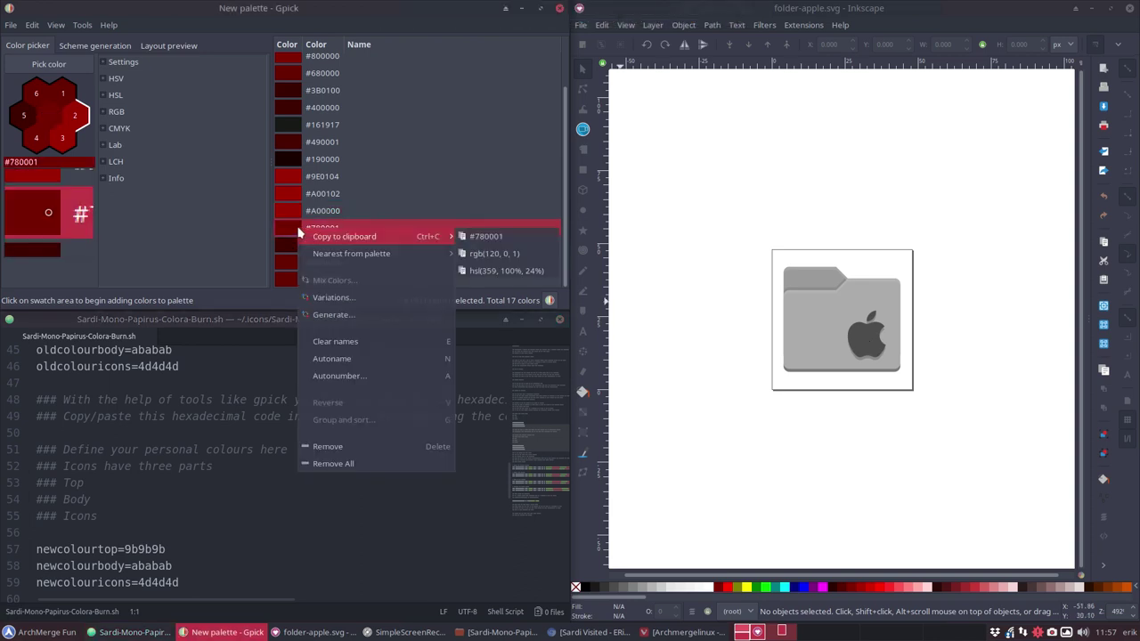
click(485, 237)
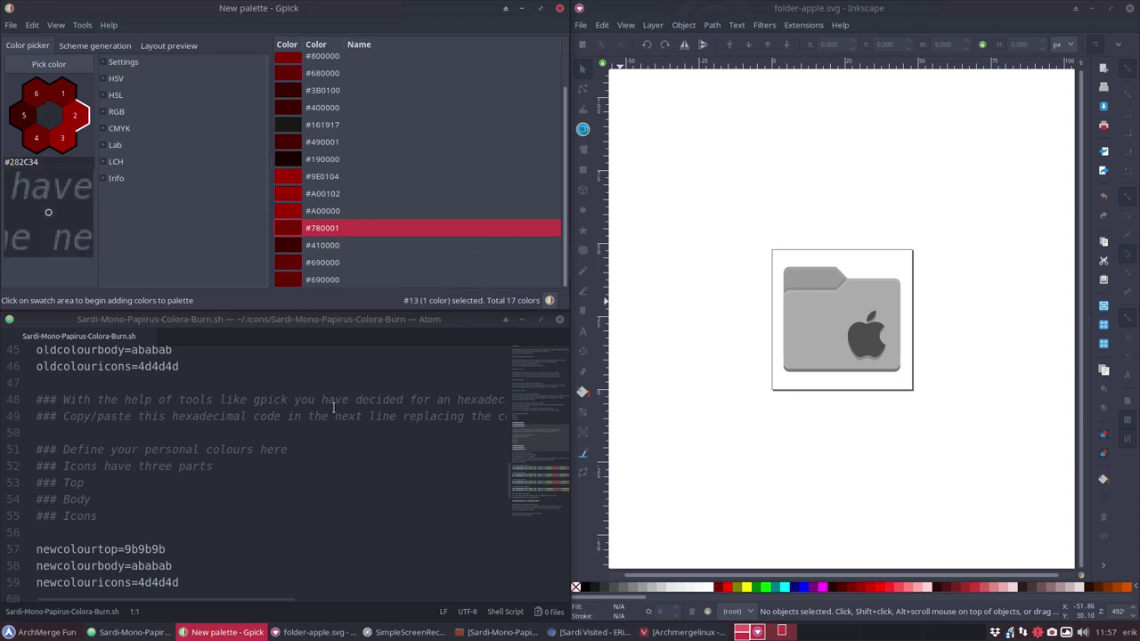
double_click(141, 567)
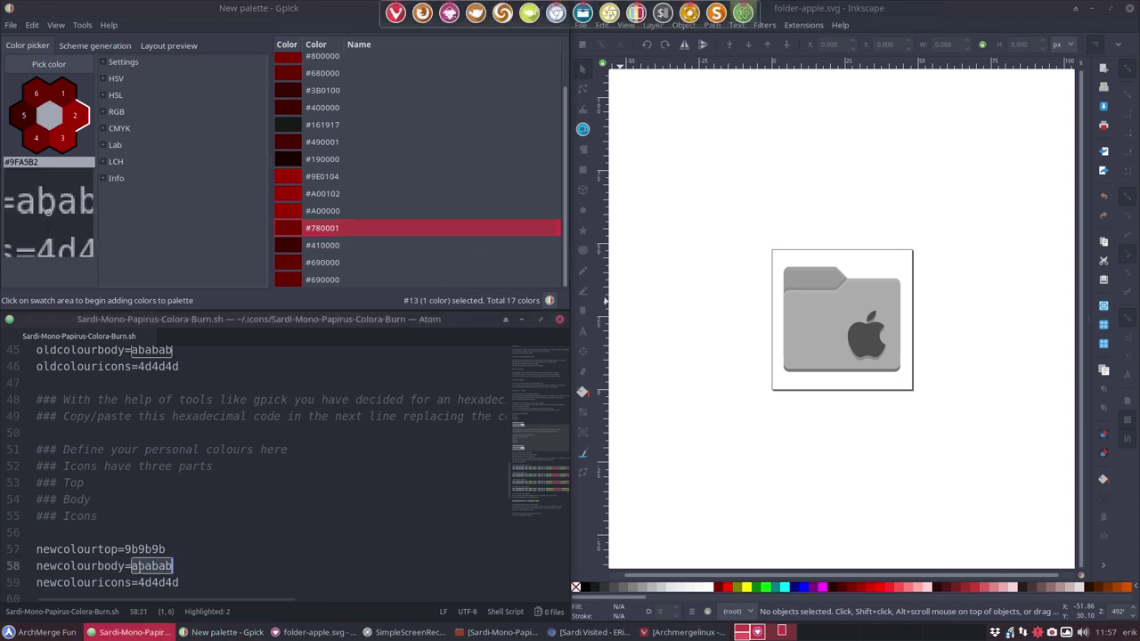
Set the flat fill of the folder's body in folder-apple.svg to 780001 in Inkscape
click(825, 327)
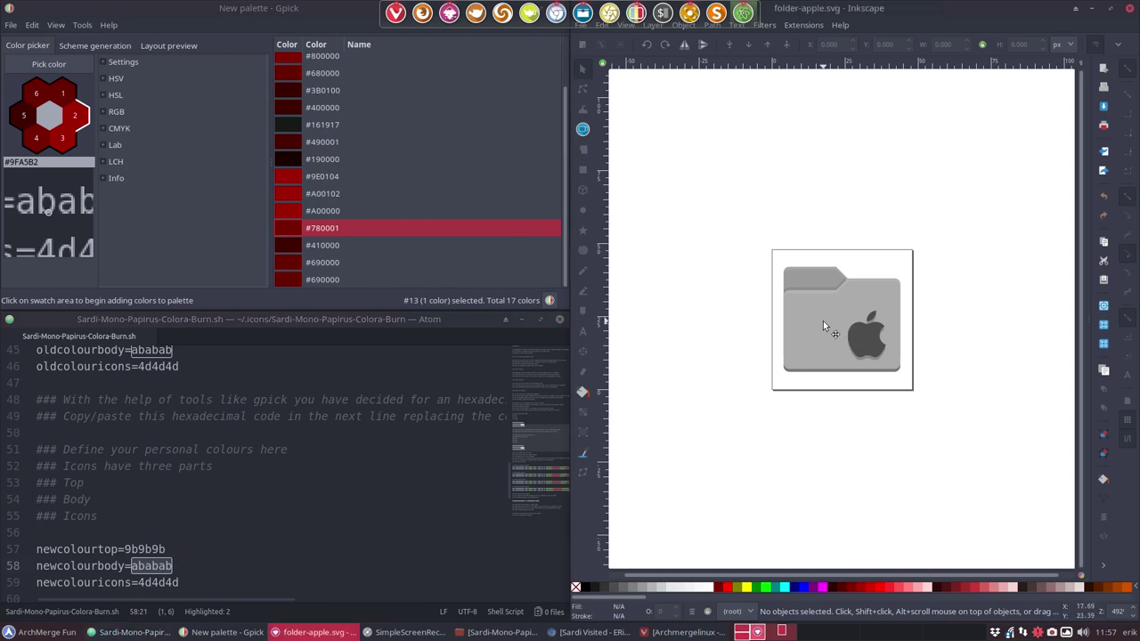
click(825, 328)
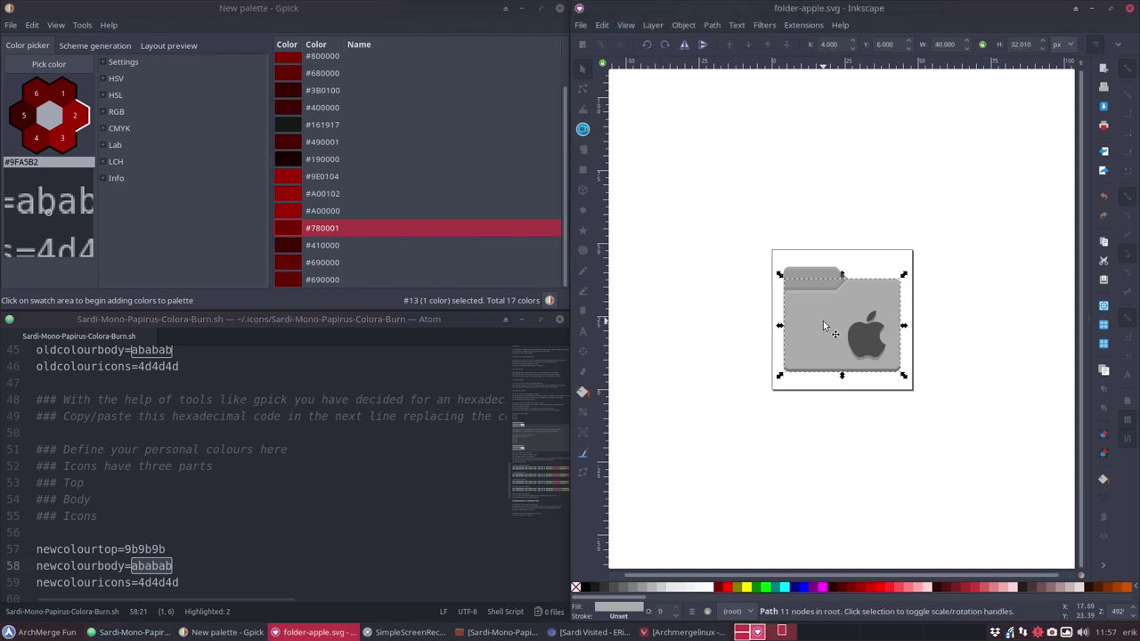
click(1103, 481)
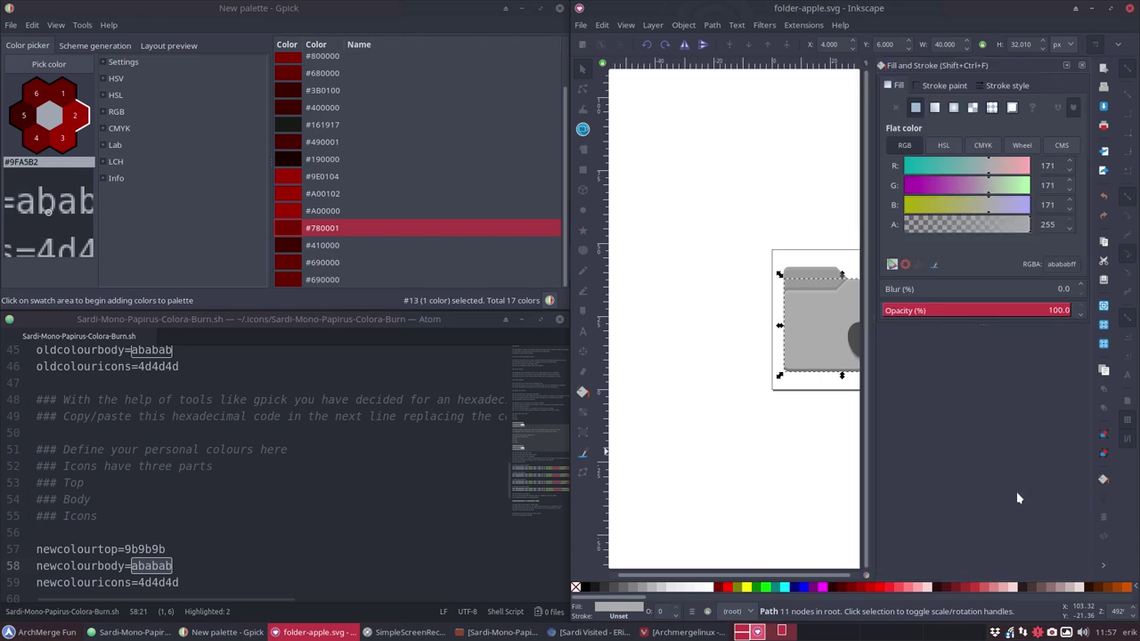
double_click(1058, 264)
text(780001)
key(Return)
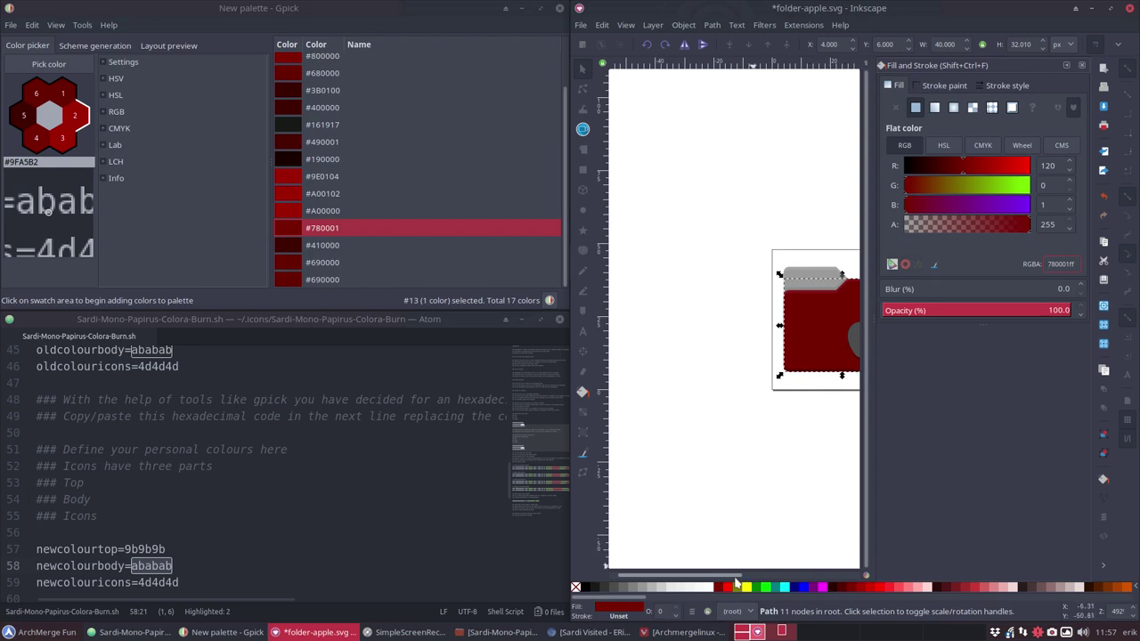
drag(737, 578, 785, 578)
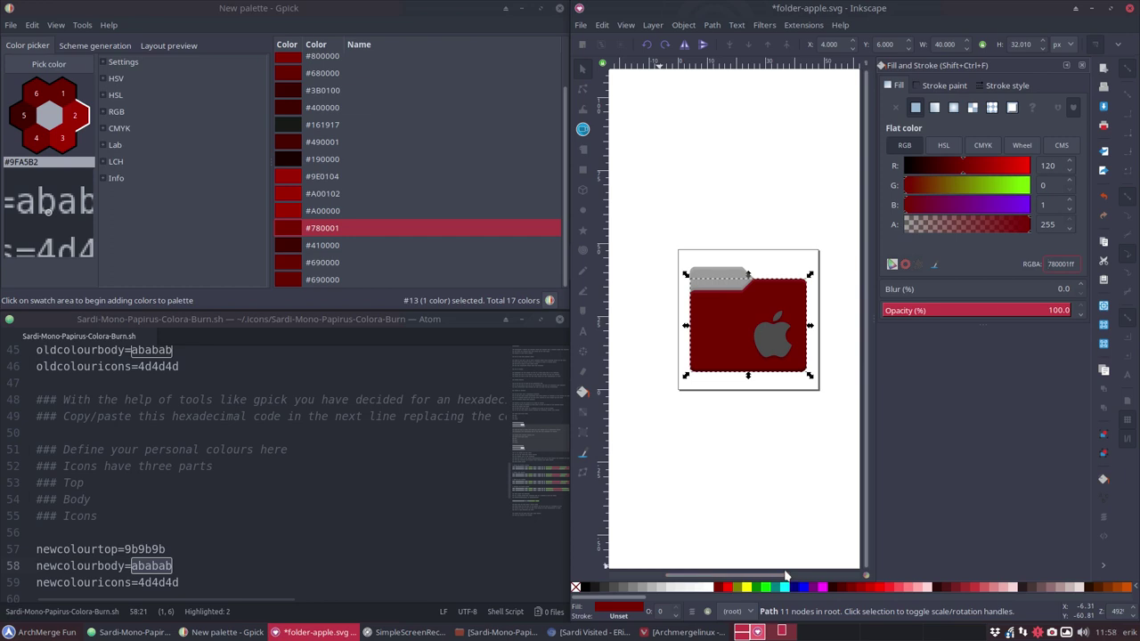
Select the palette colour #A00000 in Gpick
click(336, 210)
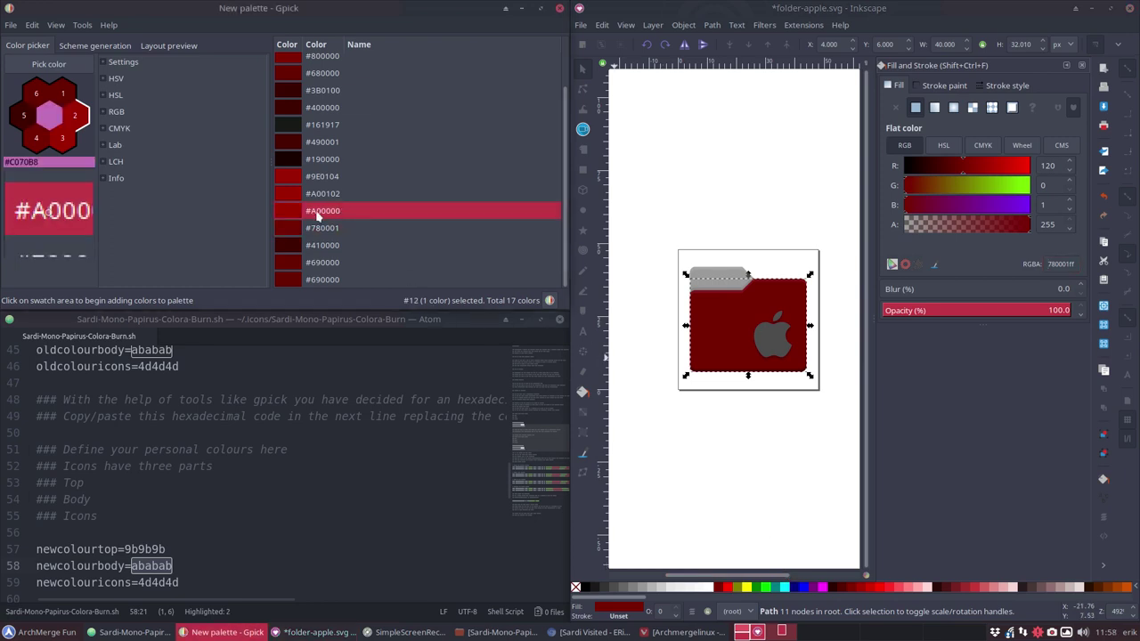
Copy the colour #A00000 from the Gpick palette and apply it as the folder body's fill in Inkscape
right_click(320, 214)
click(505, 220)
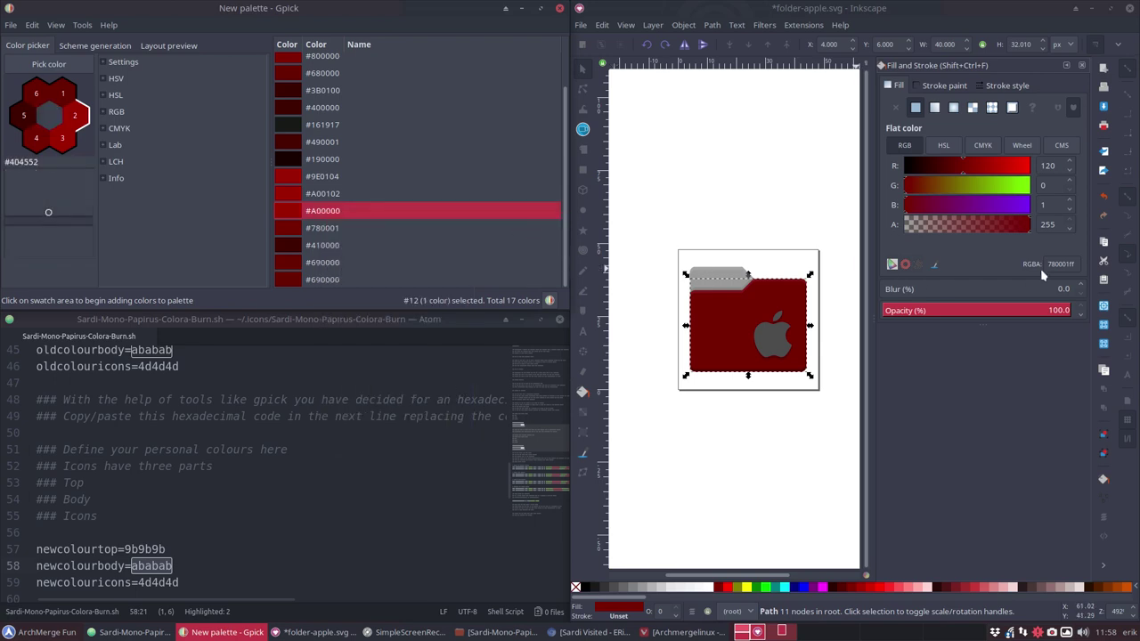
triple_click(1056, 264)
key(ctrl+v)
key(Return)
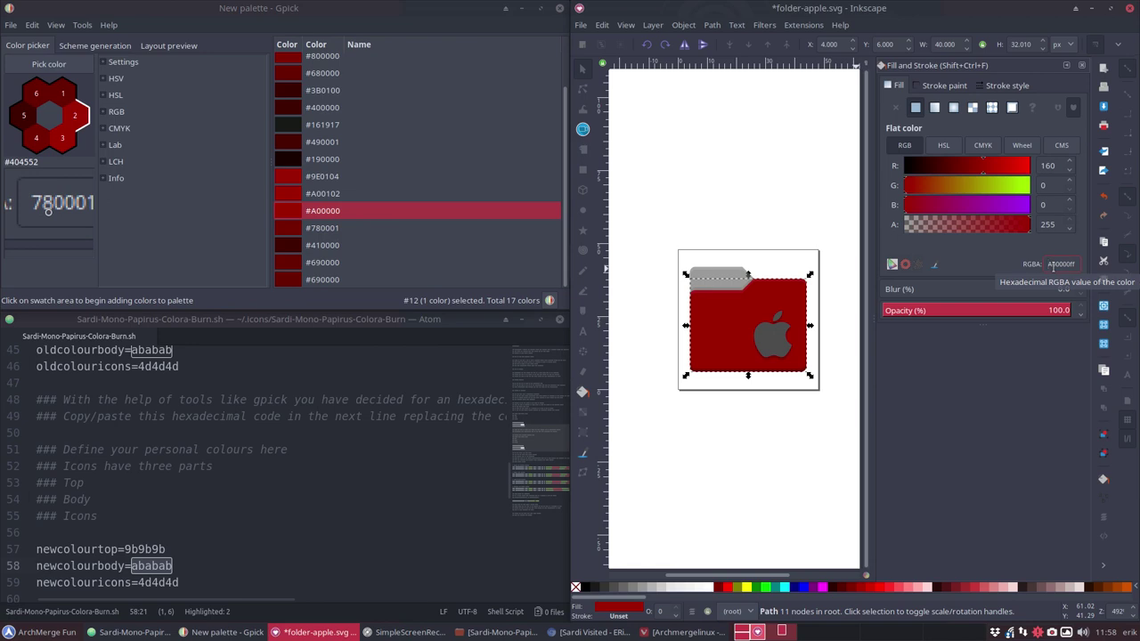
Copy the colour #9B0100 from the palette in Gpick to the clipboard
scroll(436, 178, up, 2)
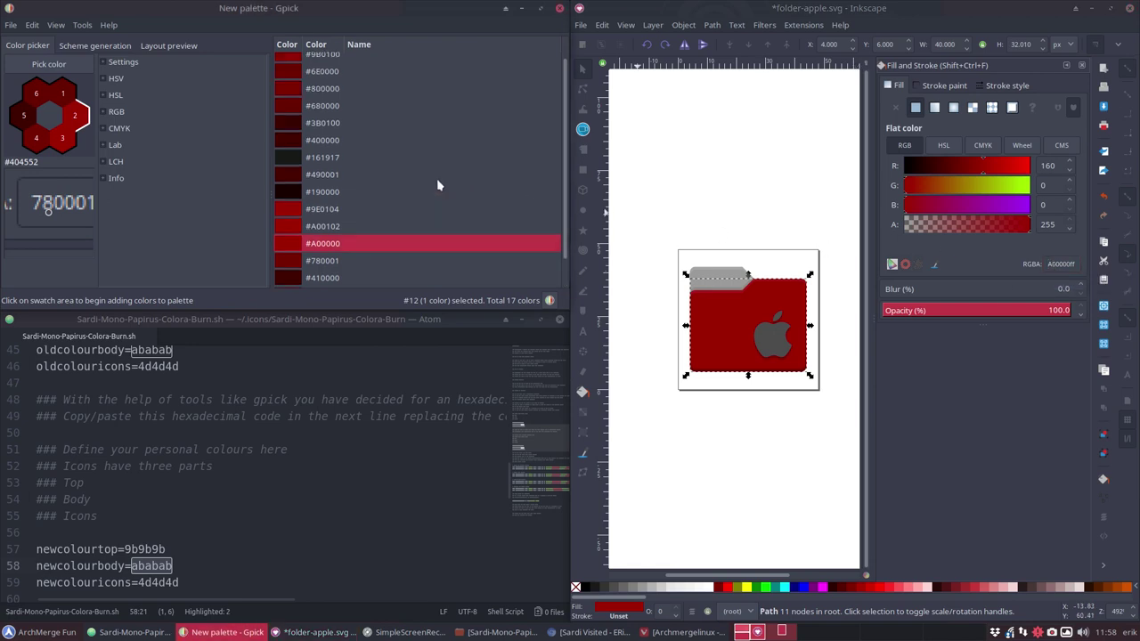
click(325, 79)
right_click(325, 82)
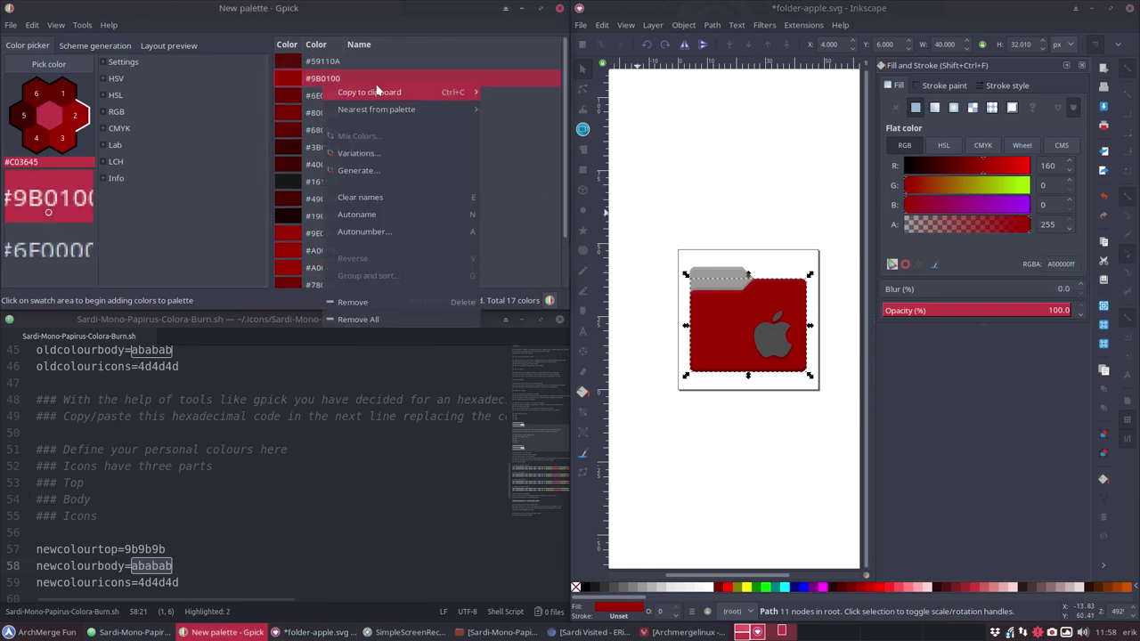
mouse_move(374, 91)
click(512, 92)
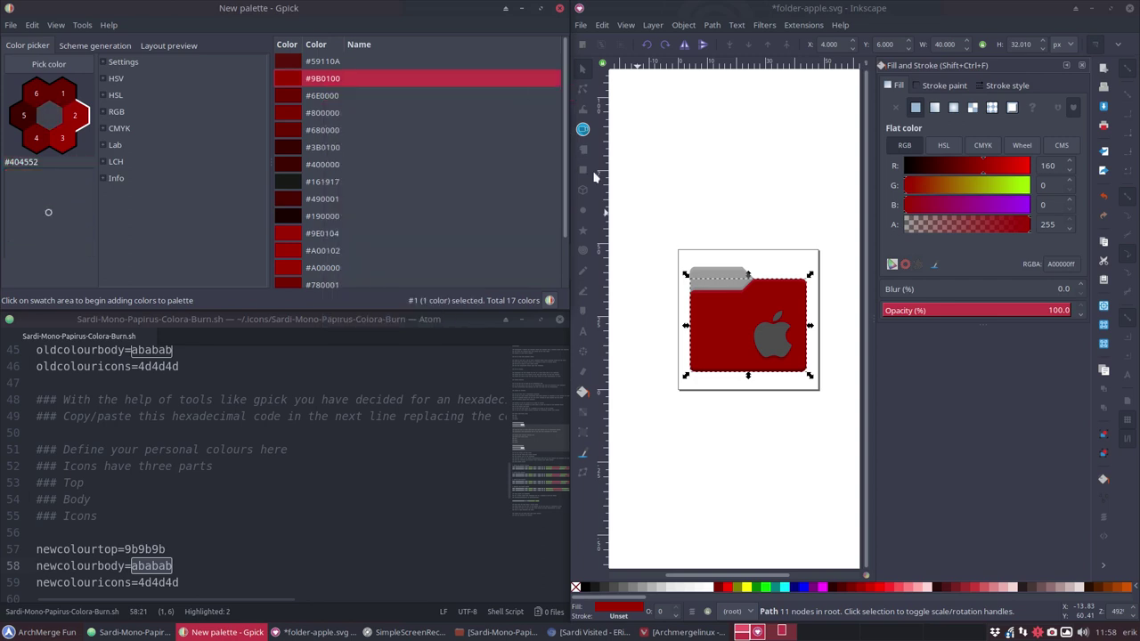
In Inkscape, select the grey folder top beneath its highlight overlays and fill it with the copied colour 9B0100
click(718, 274)
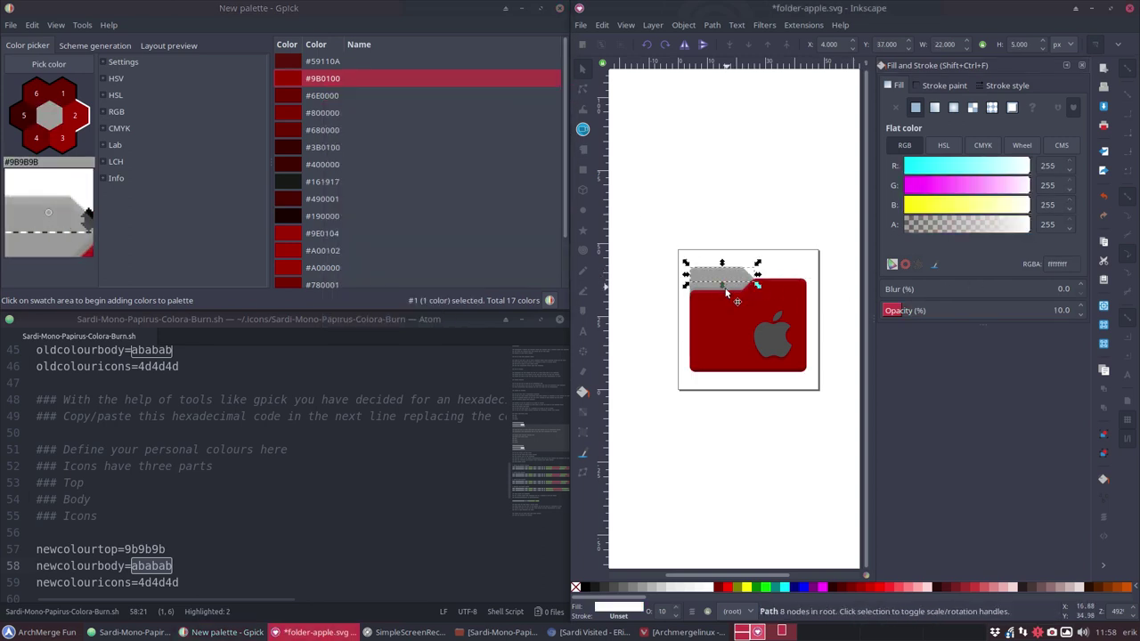
click(651, 350)
click(717, 288)
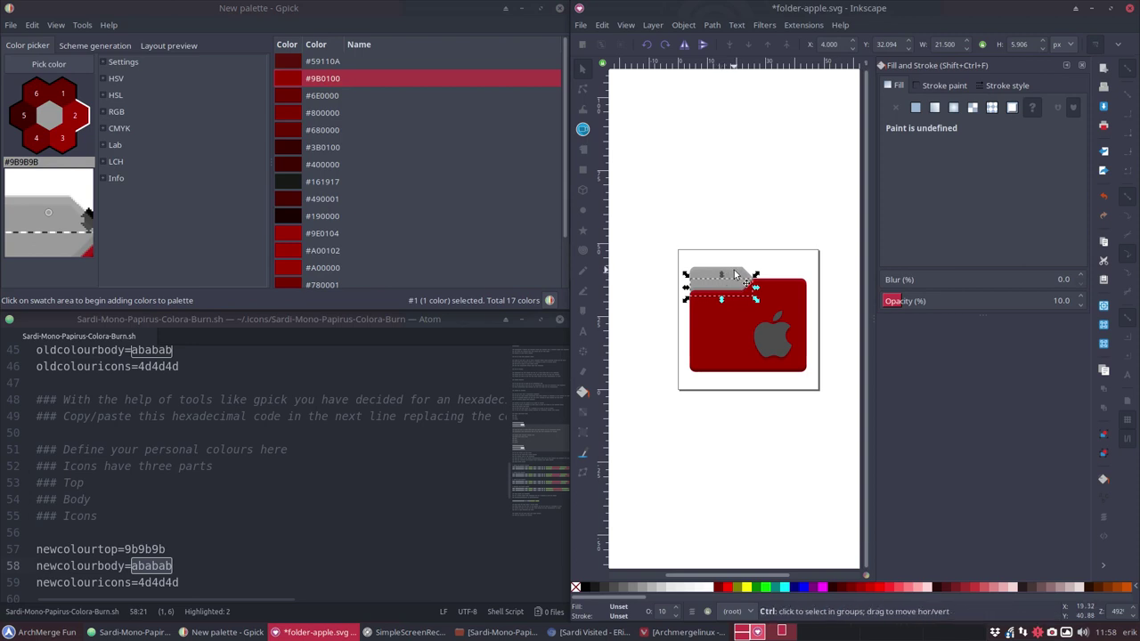
ctrl+click(735, 276)
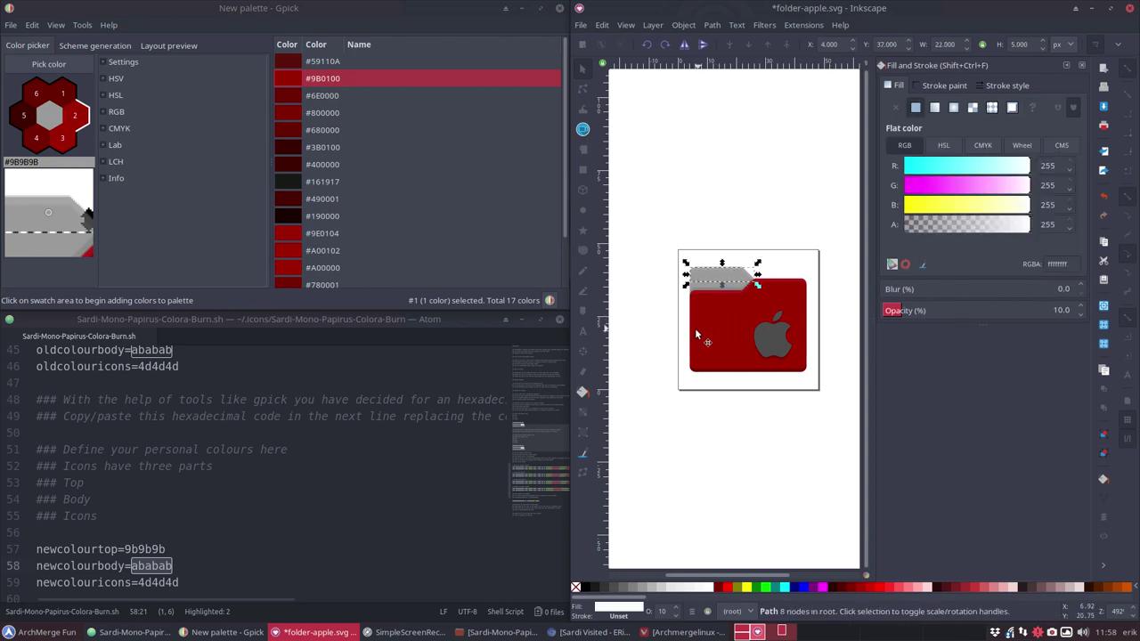
click(659, 347)
click(717, 283)
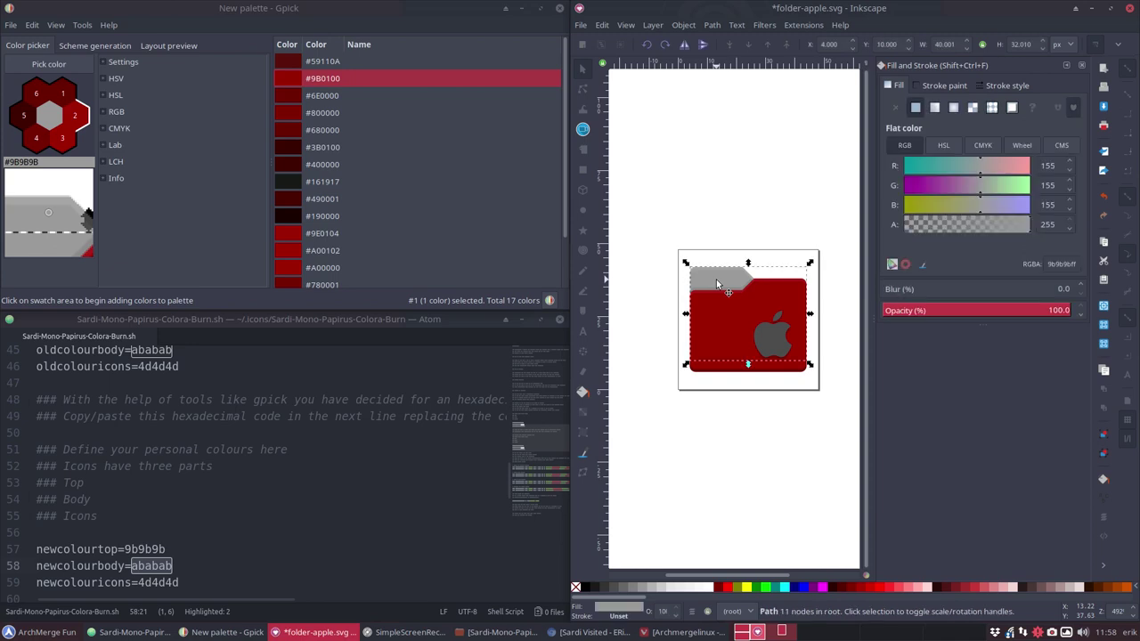
double_click(1058, 266)
key(ctrl+v)
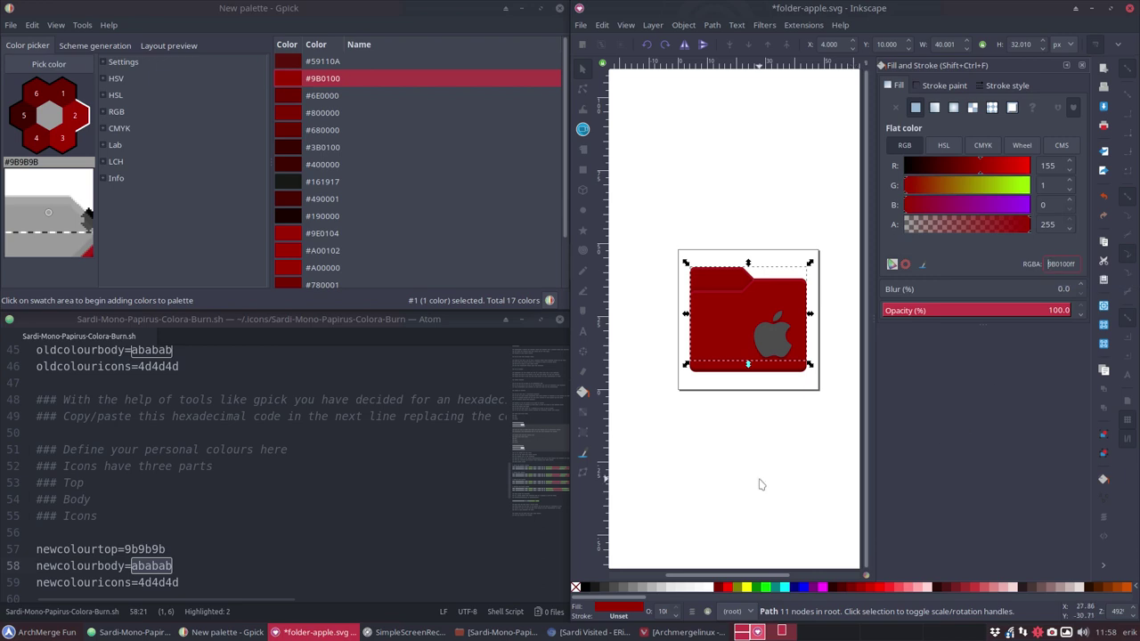
Adjust the folder top's RGB fill to red 169, green 7 and blue 0
click(375, 197)
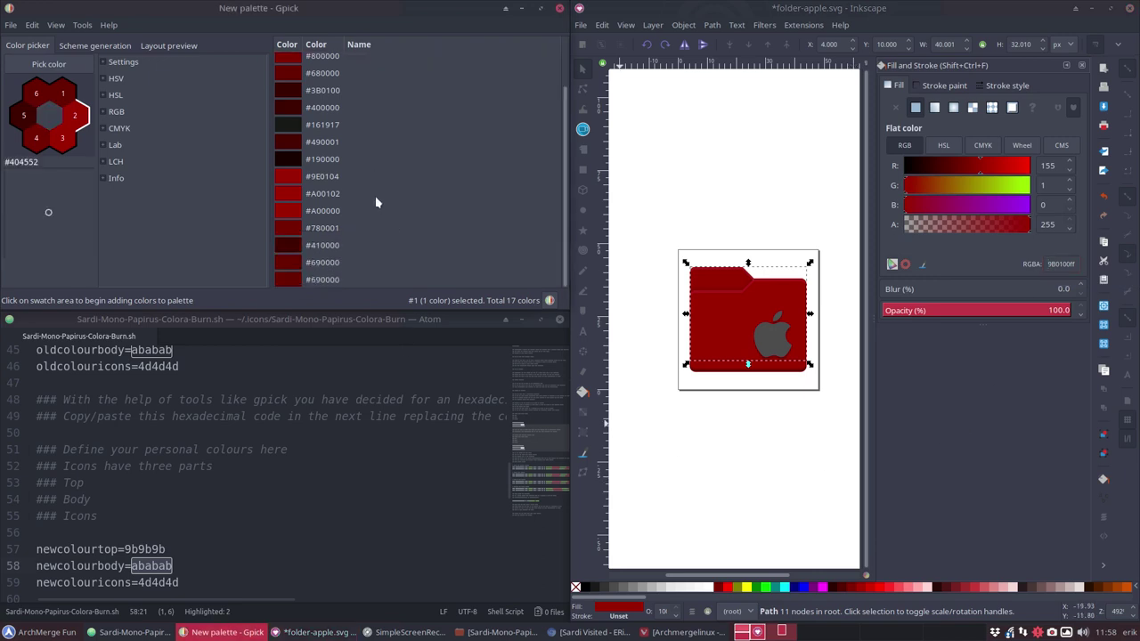
click(995, 168)
drag(994, 165, 980, 167)
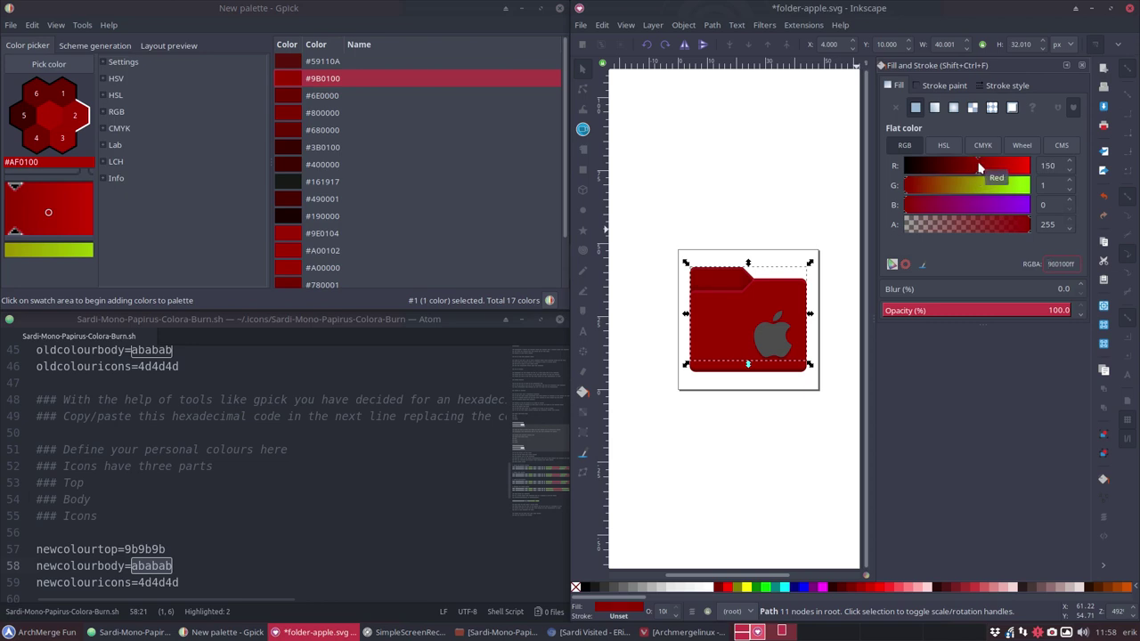
click(927, 186)
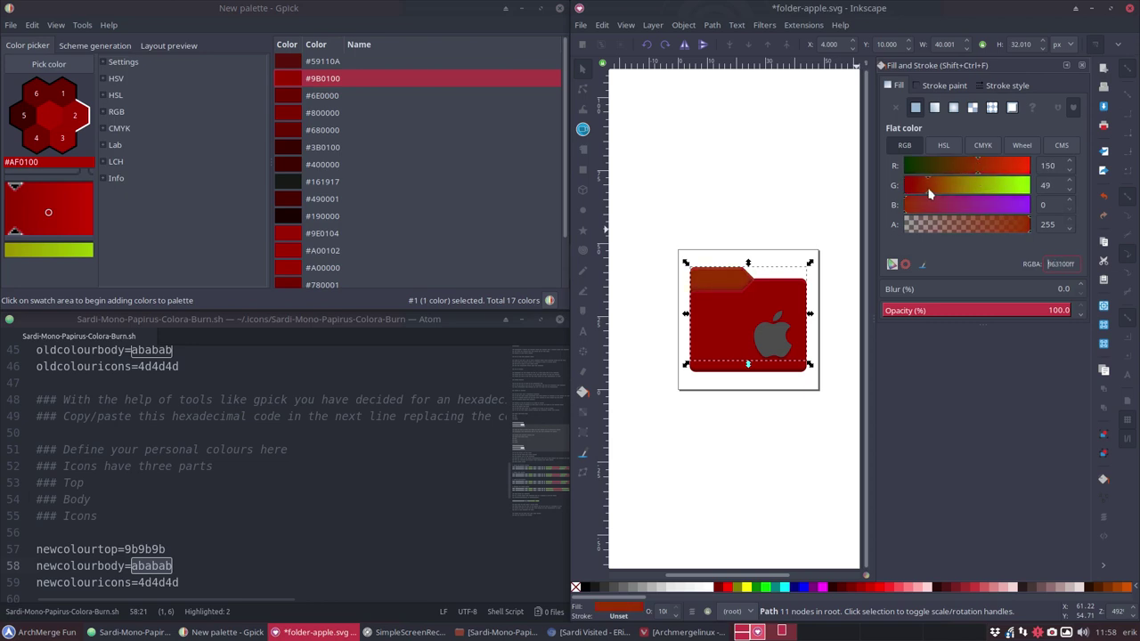
drag(922, 207, 913, 207)
drag(996, 170, 984, 174)
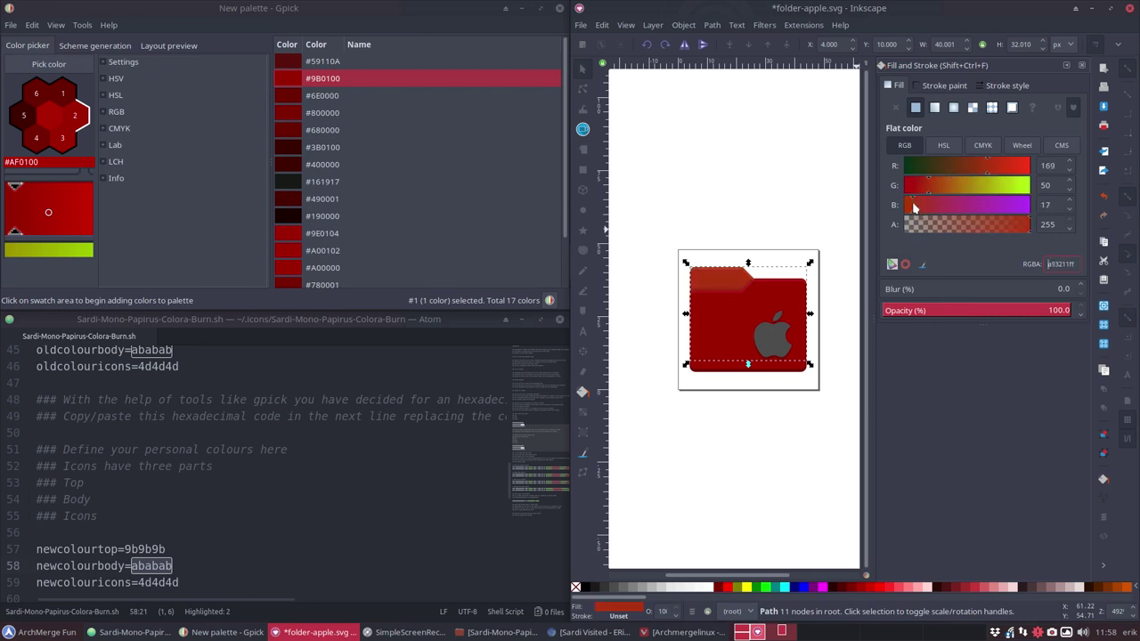
mouse_move(914, 206)
mouse_down()
mouse_move(901, 206)
mouse_move(907, 186)
mouse_up()
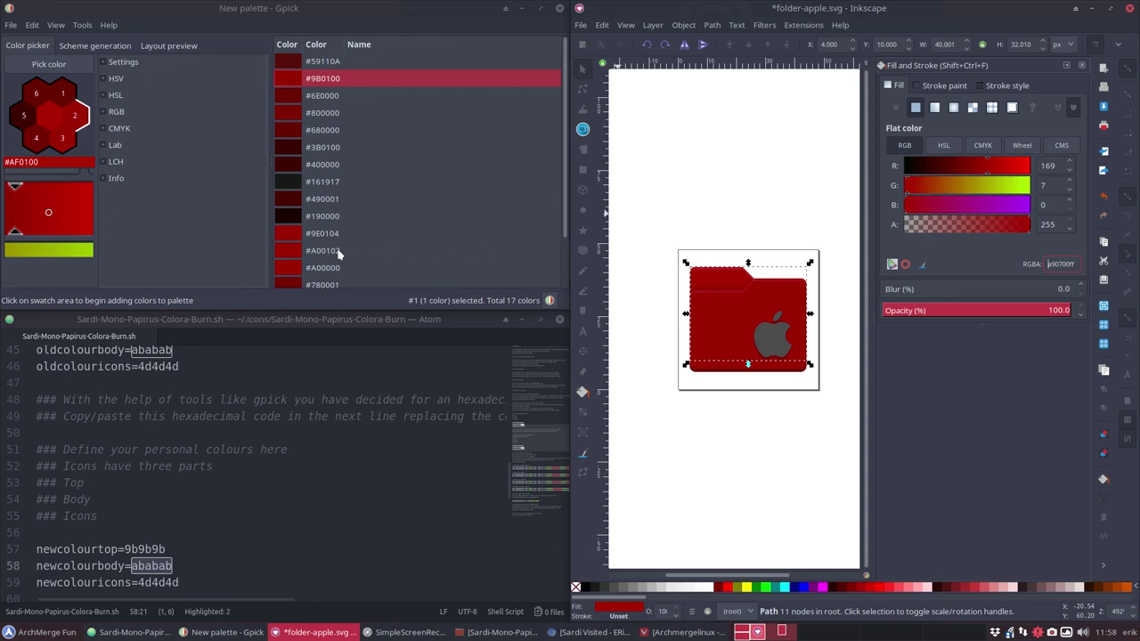
Select the folder body and brighten its fill to a red value of 190
click(716, 313)
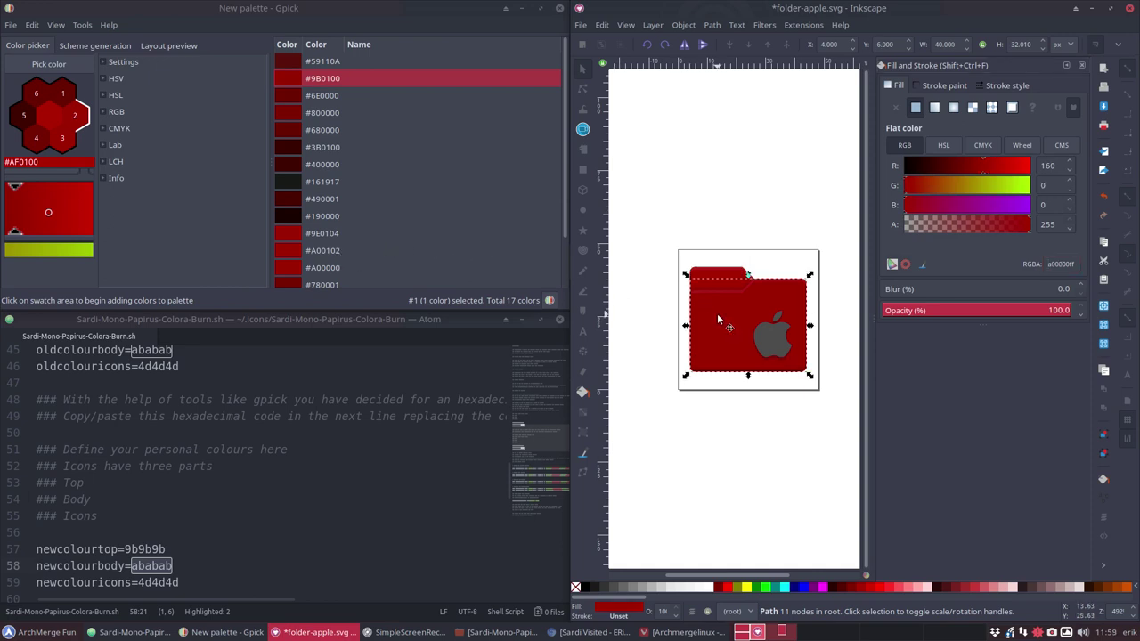
click(1000, 166)
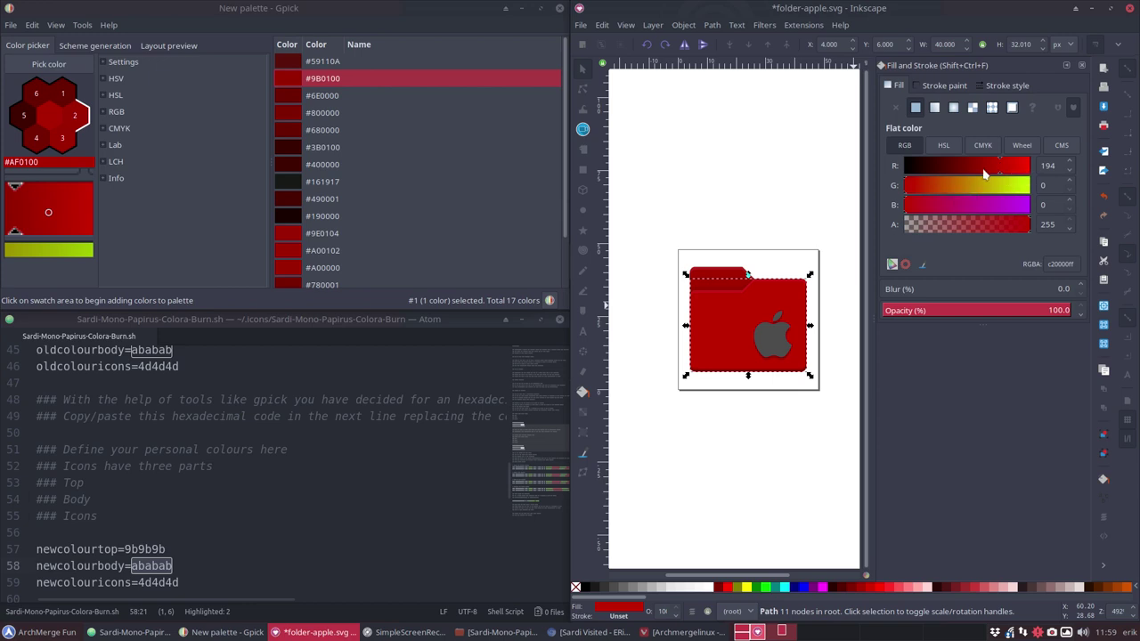
click(985, 172)
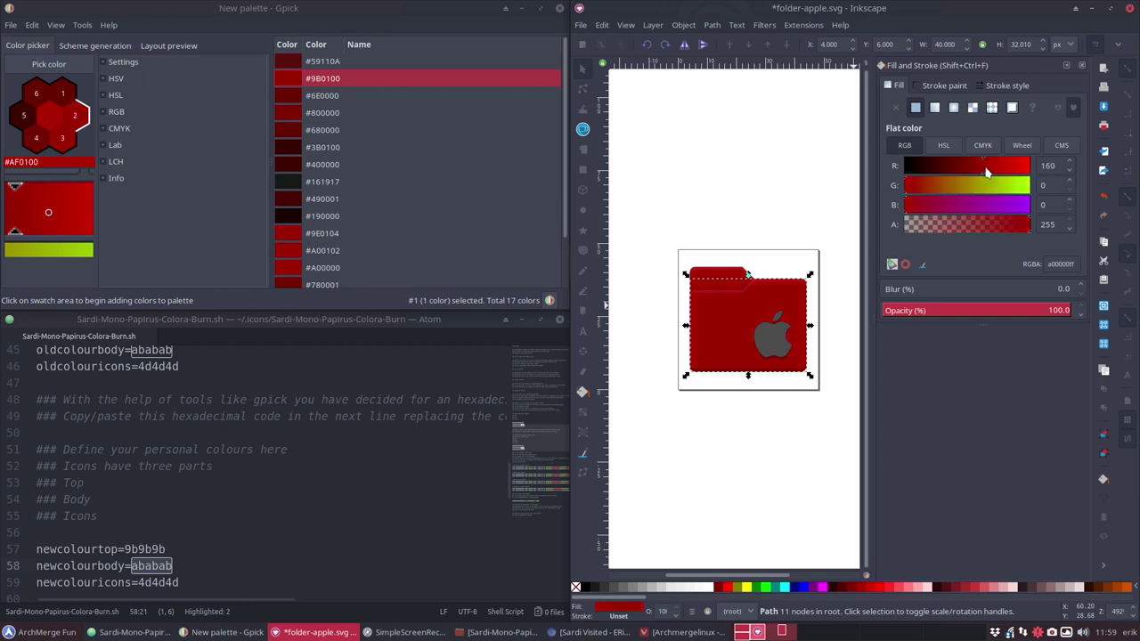
click(998, 170)
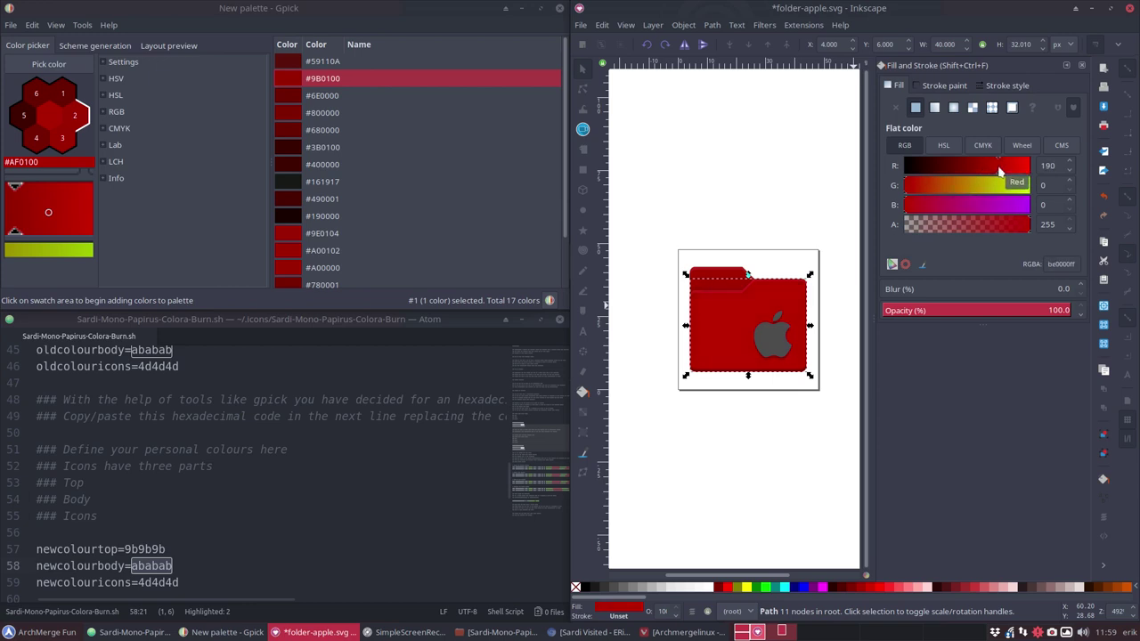
Lighten the apple logo's fill to an HSL lightness of 229, then deselect it
click(786, 345)
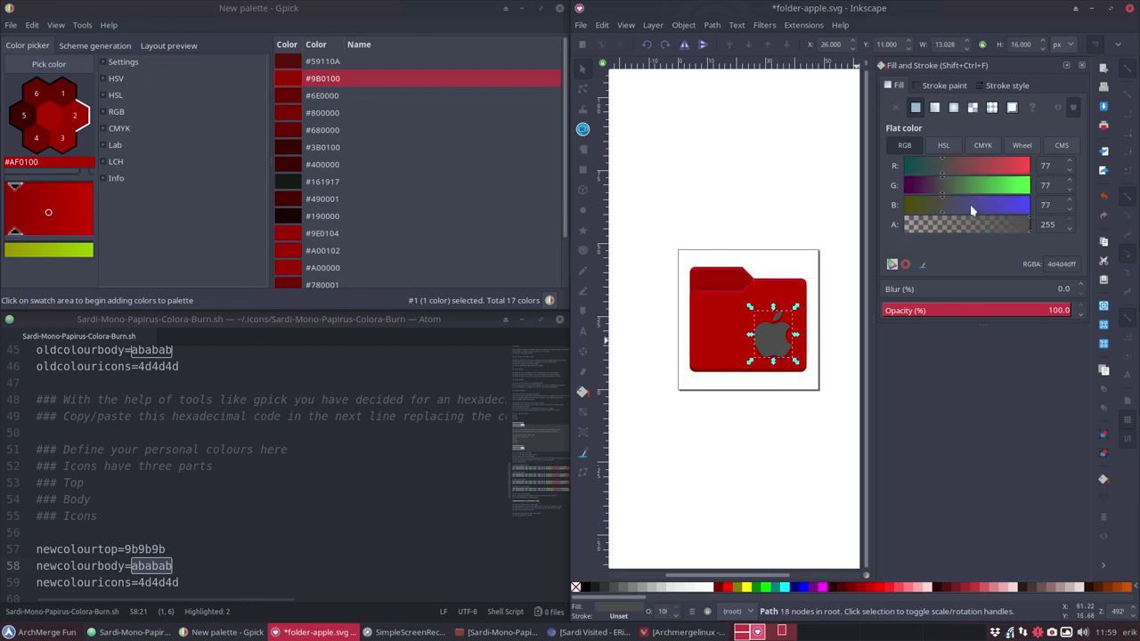
click(947, 147)
drag(956, 207, 1020, 207)
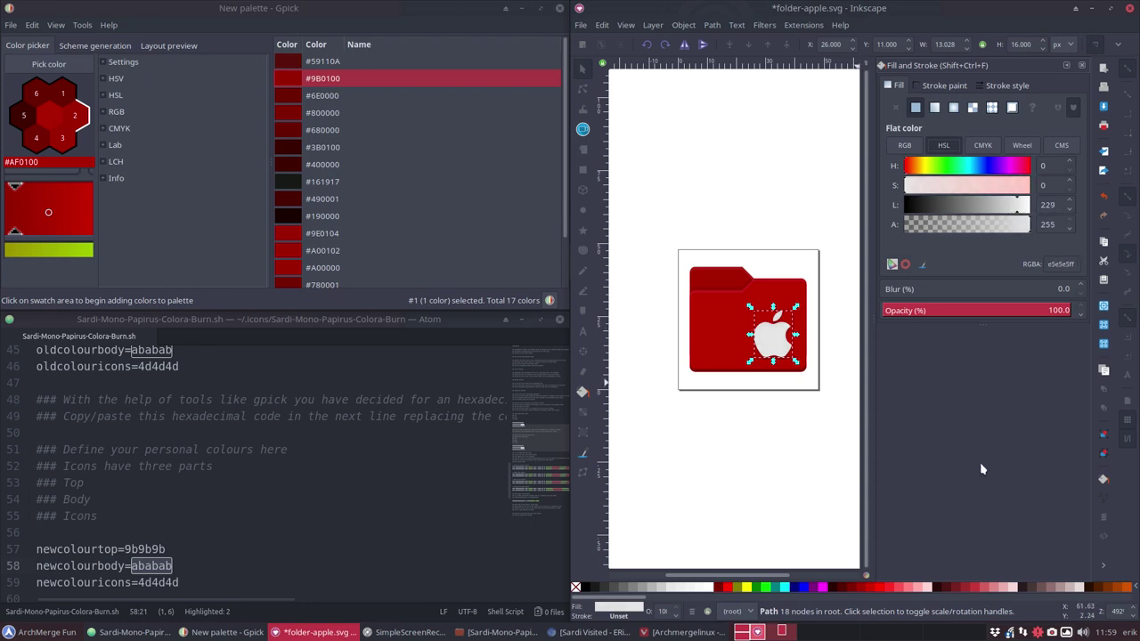
click(798, 188)
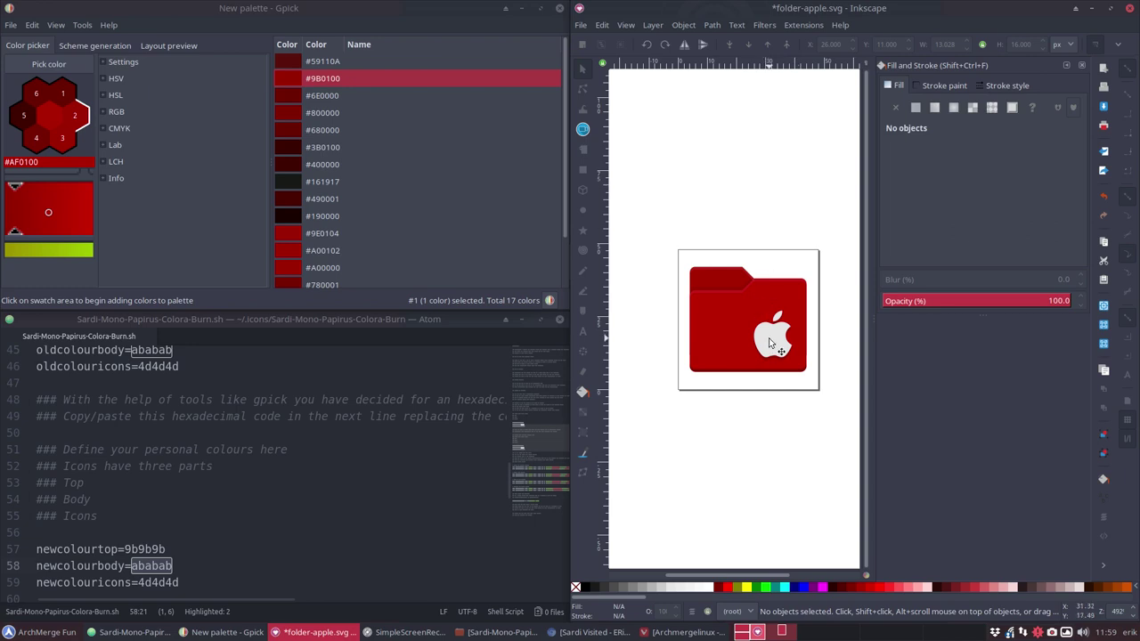
Copy the apple logo's fill code and set newcolouricons to e5e5e5 in the script in Atom, without the alpha digits
click(769, 339)
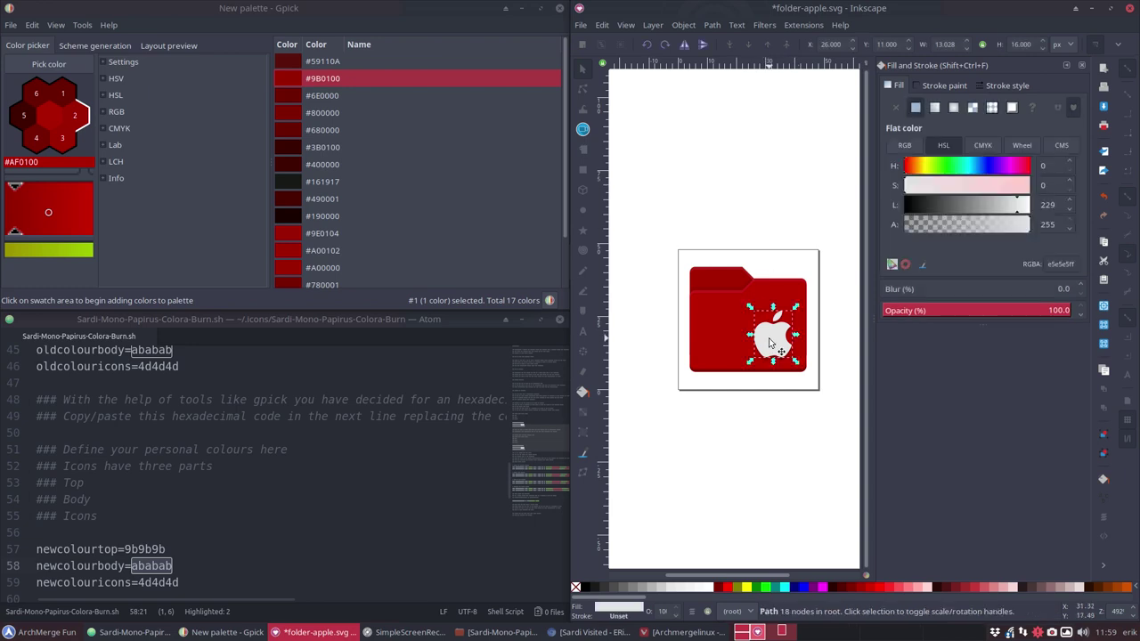
double_click(1057, 263)
key(ctrl+c)
click(161, 581)
double_click(160, 582)
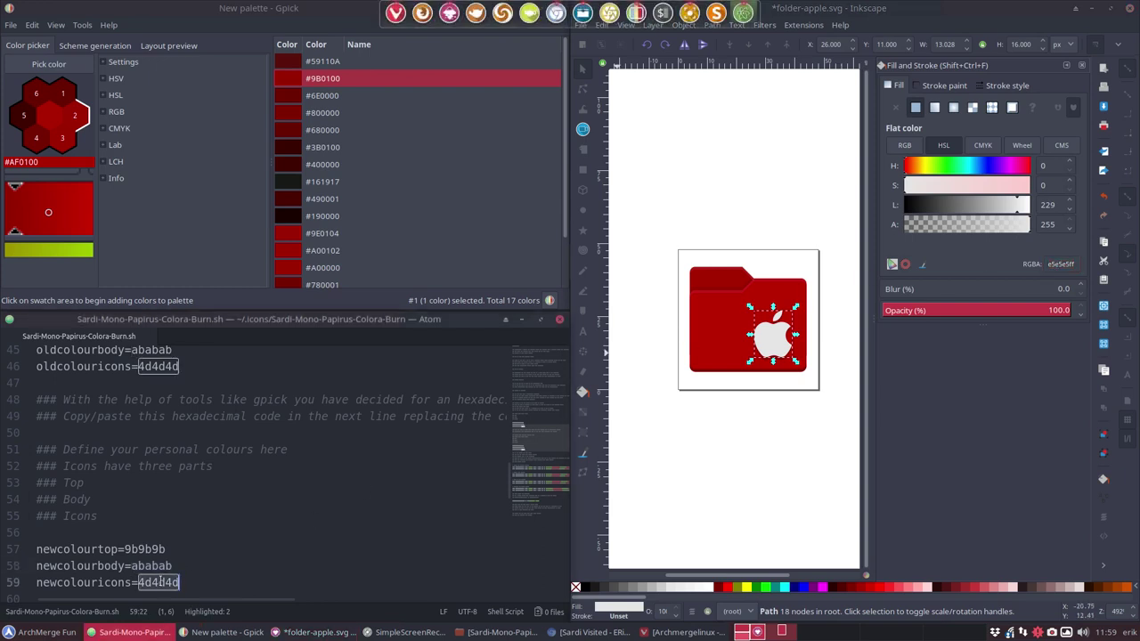
key(ctrl+v)
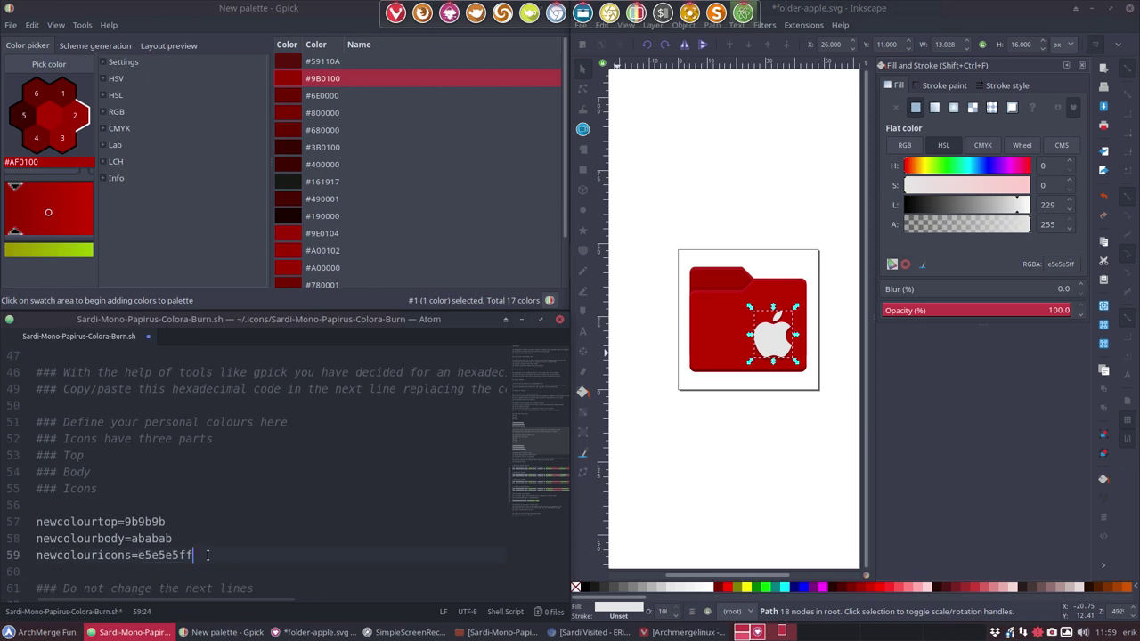
key(BackSpace)
key(BackSpace)
Copy the folder body's fill code from Inkscape, set newcolourbody to bd0000 in the Atom script and save it
click(775, 295)
double_click(1062, 264)
key(ctrl+c)
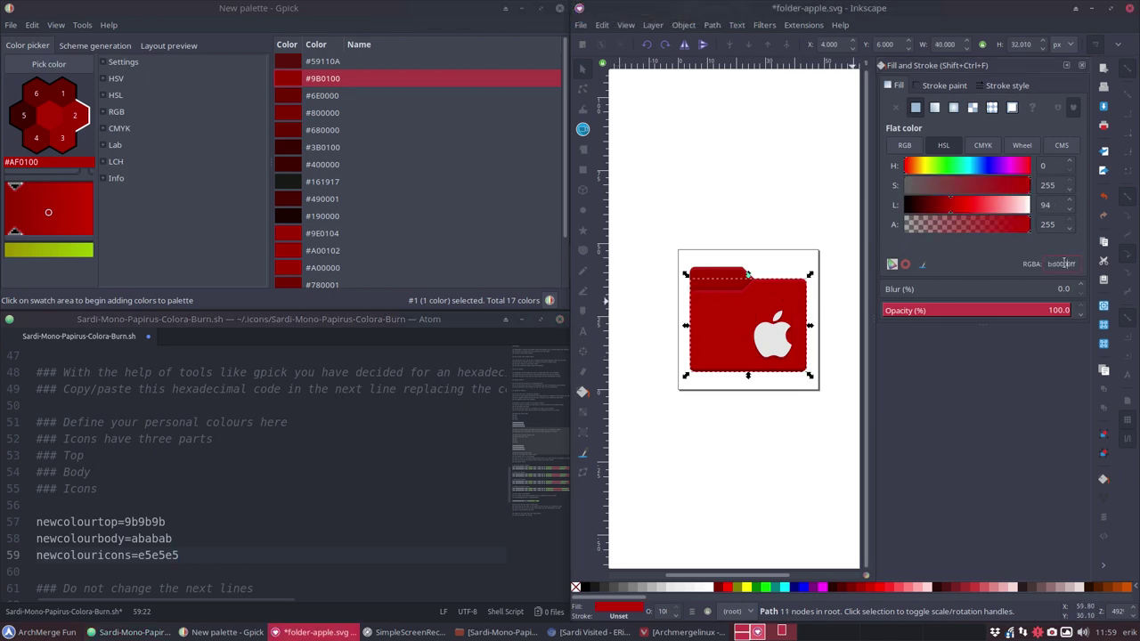
click(192, 531)
double_click(153, 539)
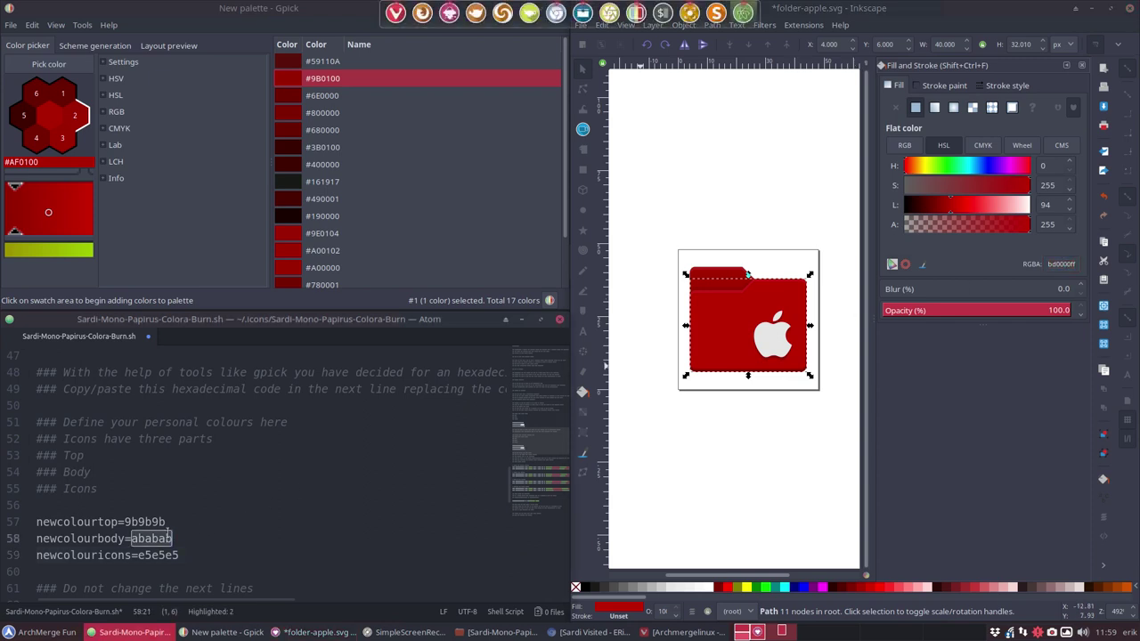
key(ctrl+v)
key(BackSpace)
key(BackSpace)
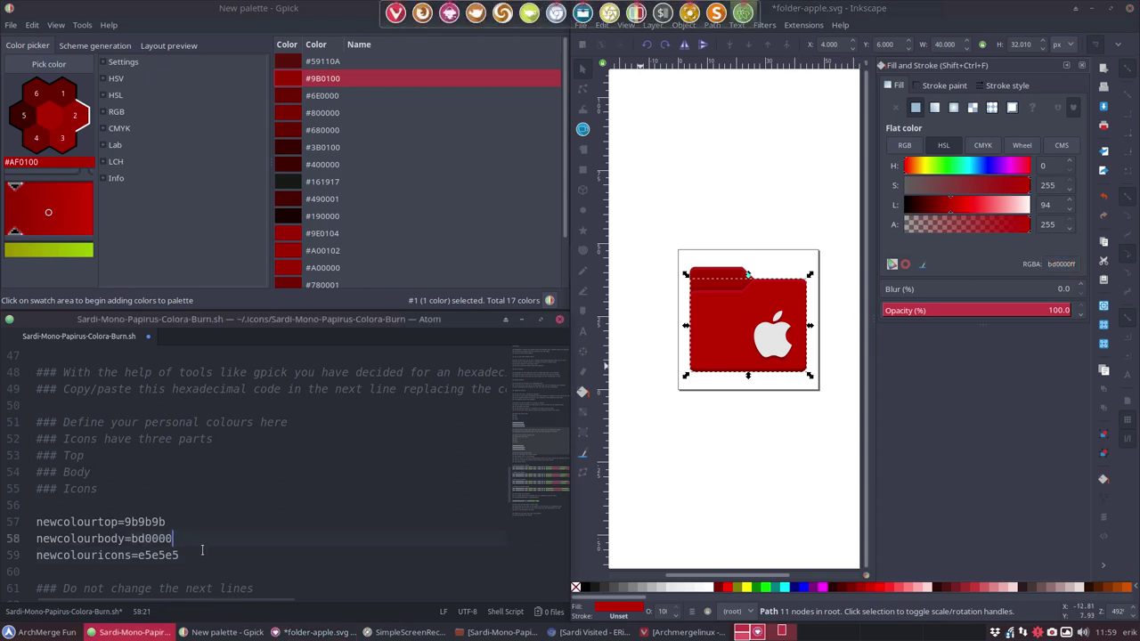
key(ctrl+s)
Copy the folder top's fill code from Inkscape, set newcolourtop to a90700 in the Atom script and save it
click(726, 283)
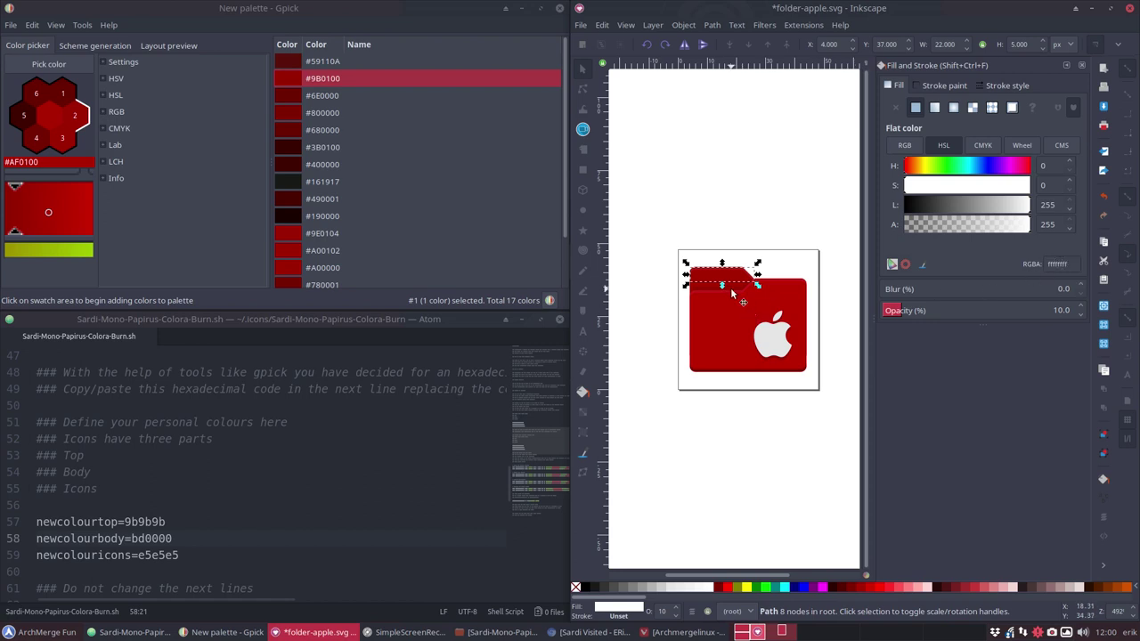
click(694, 437)
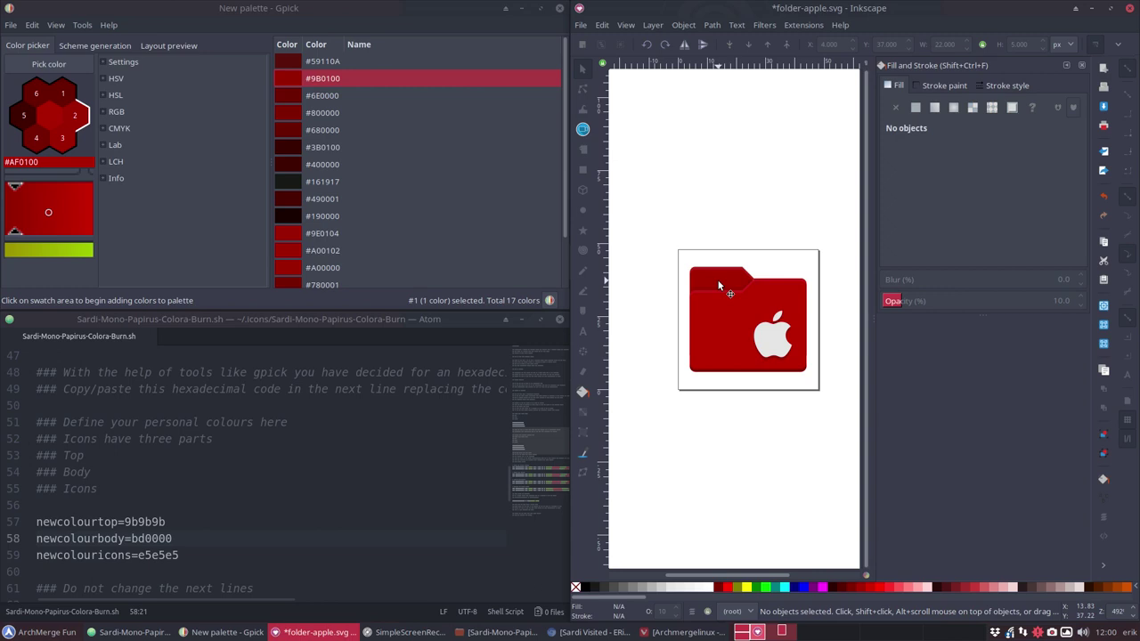
click(719, 285)
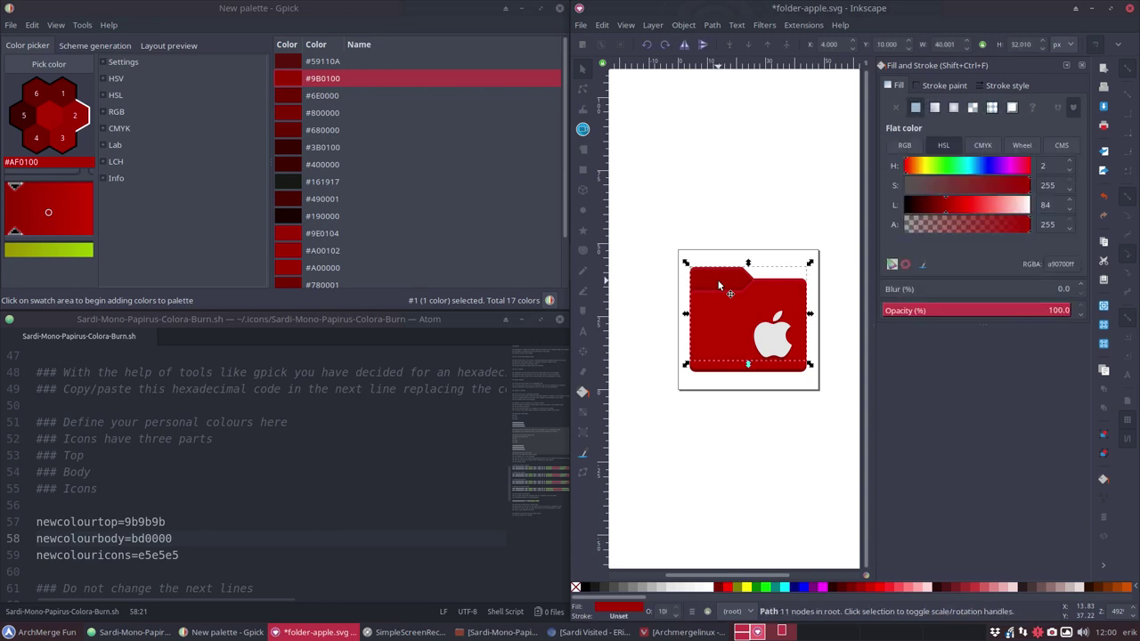
double_click(1060, 264)
key(ctrl+c)
double_click(144, 522)
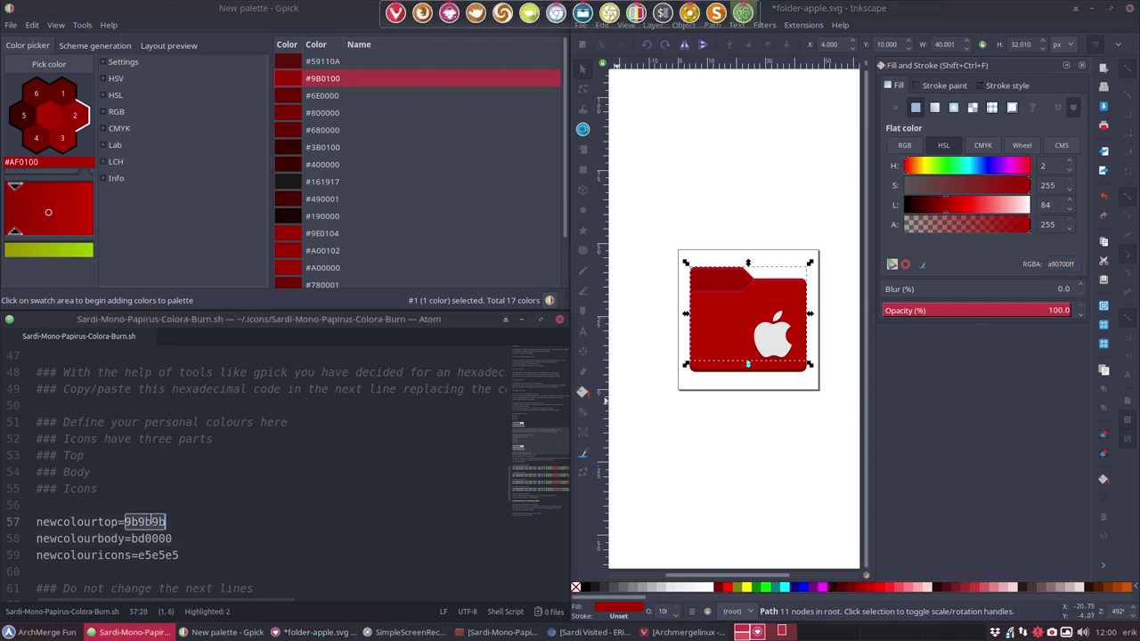
key(ctrl+v)
key(BackSpace)
key(BackSpace)
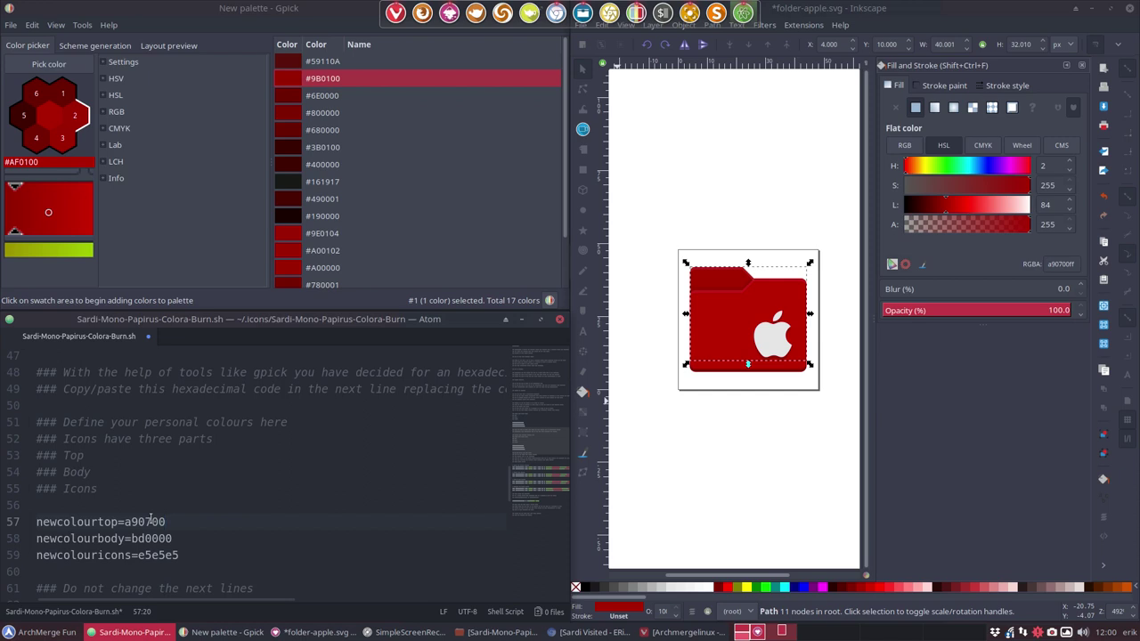
key(ctrl+s)
Deselect the folder shape in Inkscape and close folder-apple.svg without saving the changes
click(749, 158)
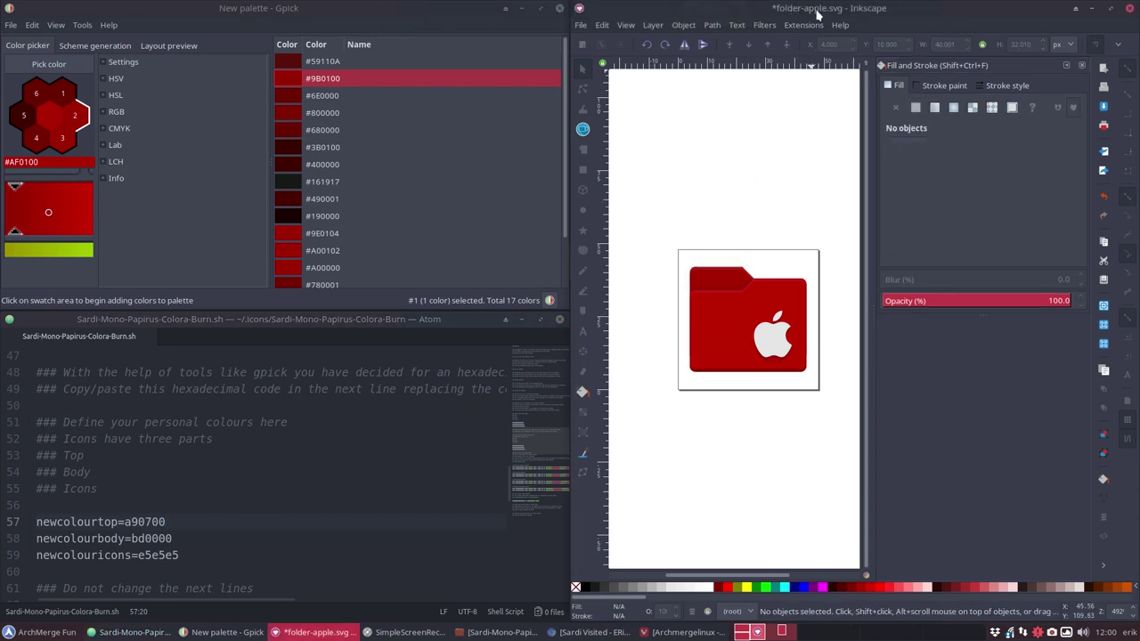
click(1126, 8)
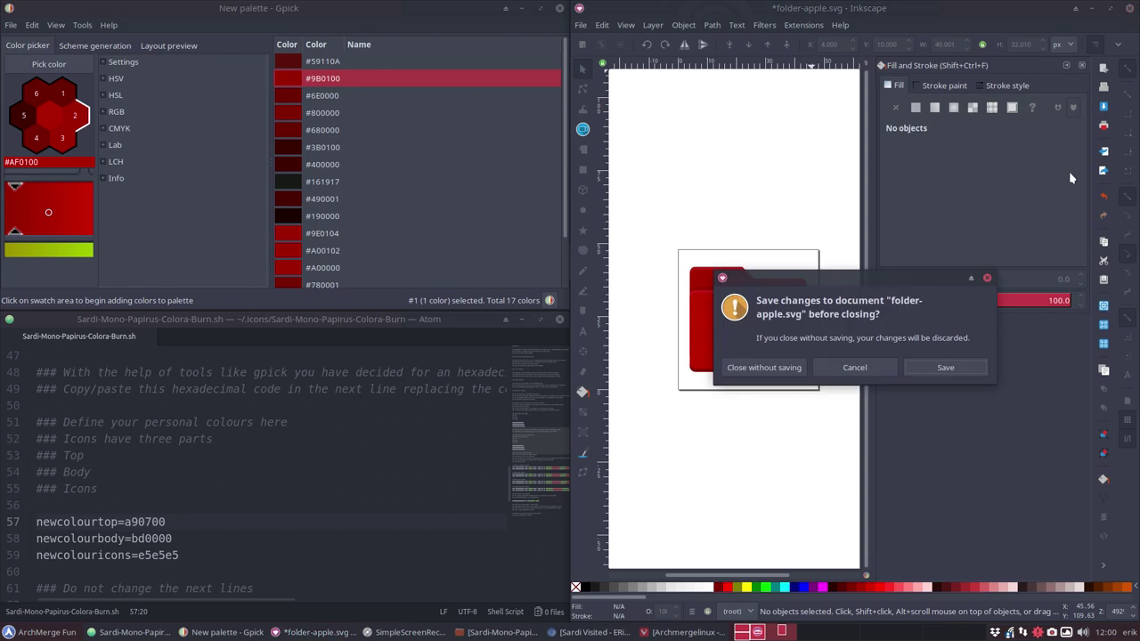
click(764, 367)
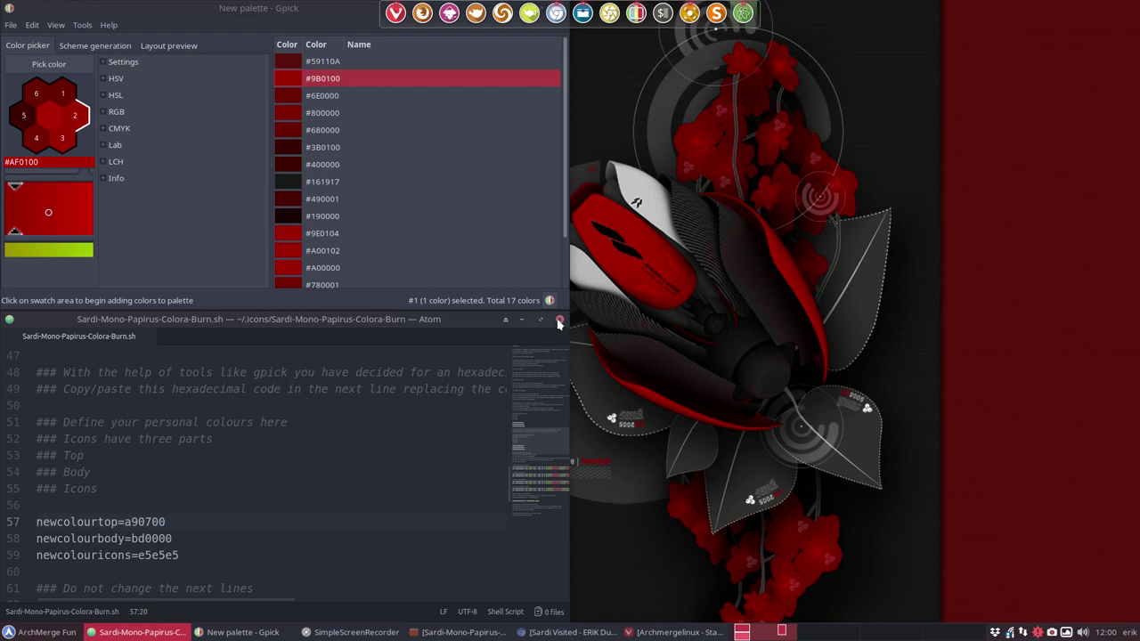
Close the Gpick palette window and quit Atom with the saved Burn script
drag(304, 11, 289, 135)
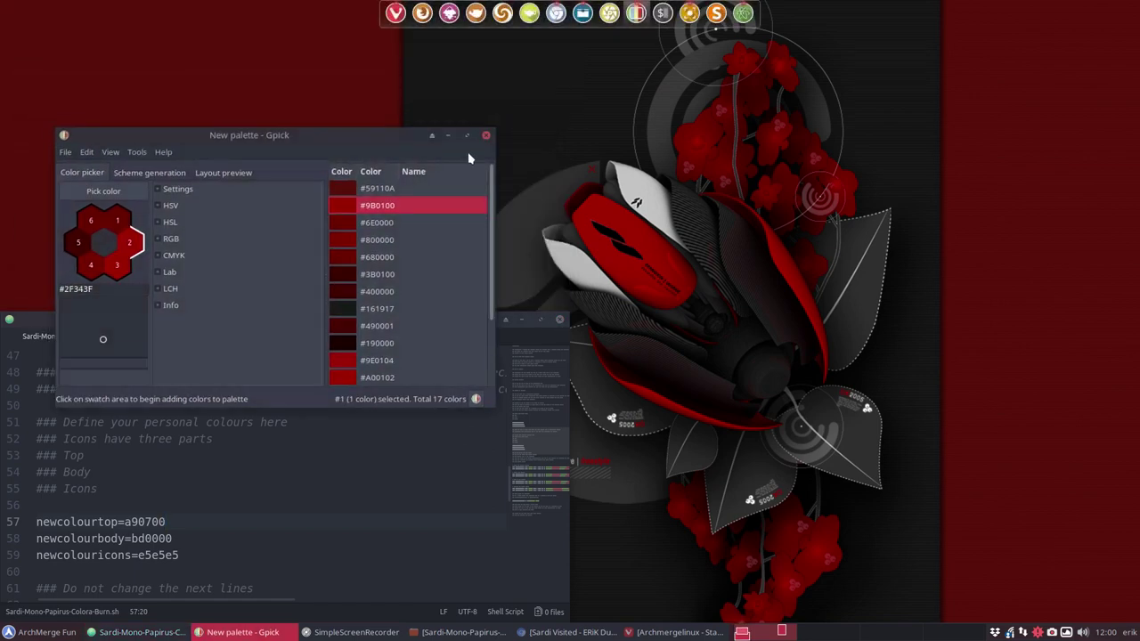
click(485, 136)
drag(400, 318, 440, 61)
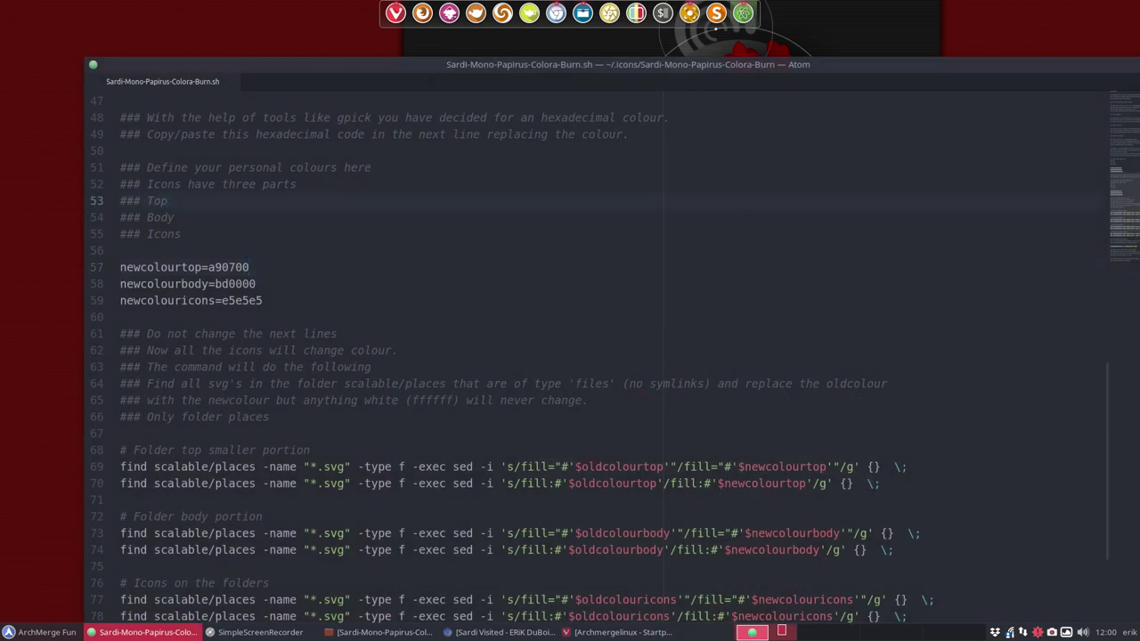
key(ctrl+q)
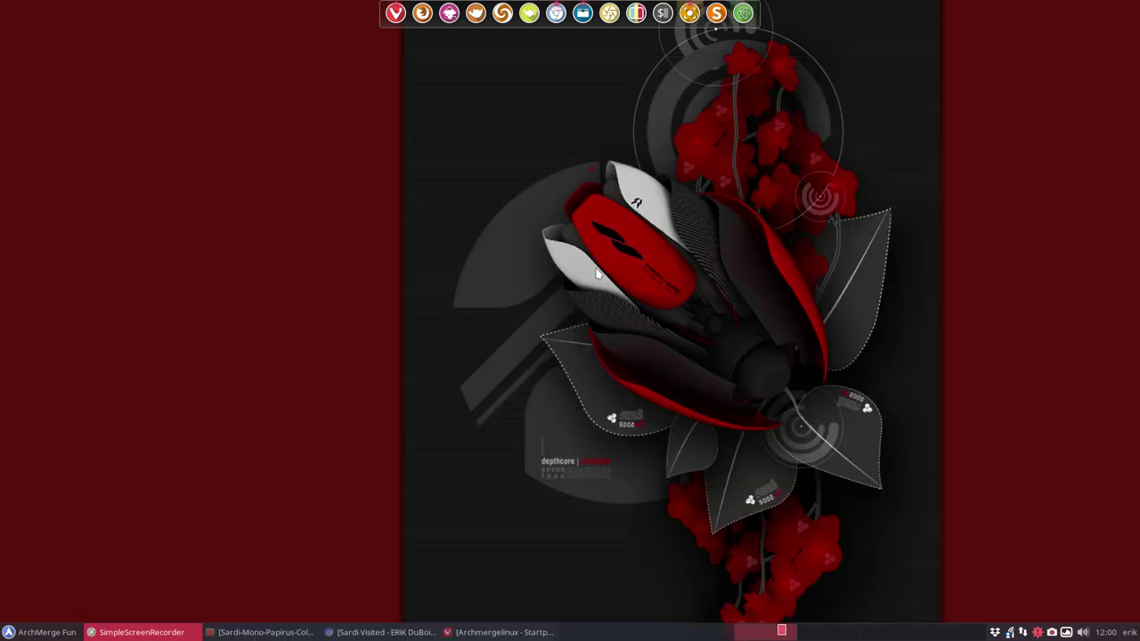
Bring back the Sardi-Mono-Papirus-Colora-Burn folder in the file manager, check its path and the theme name in index.theme, and close the file
click(315, 634)
click(257, 381)
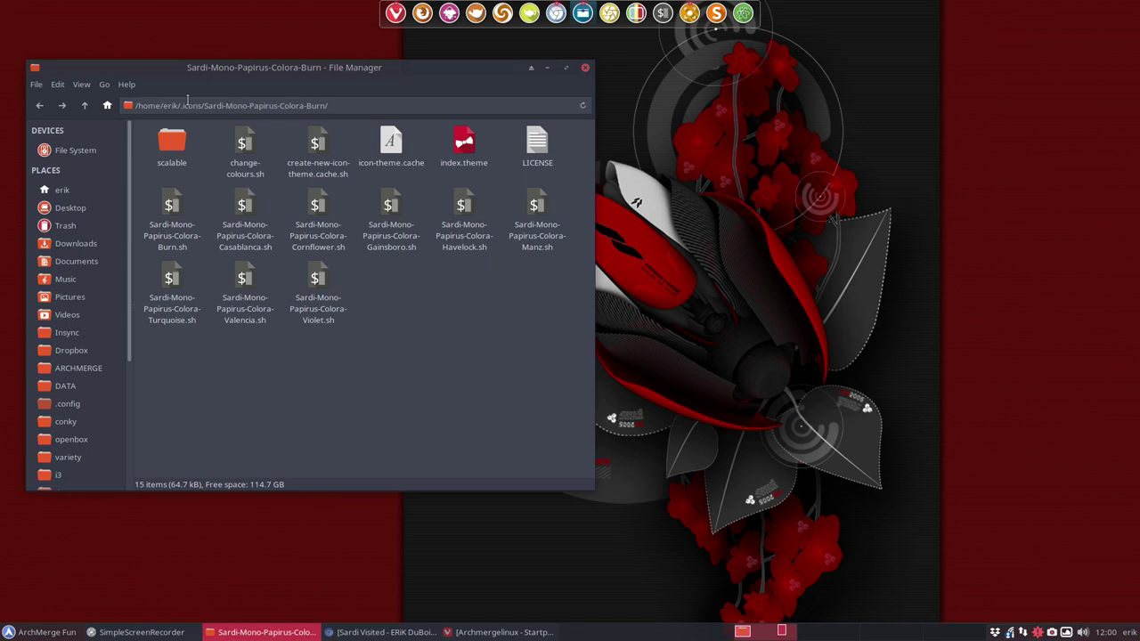
drag(208, 105, 331, 105)
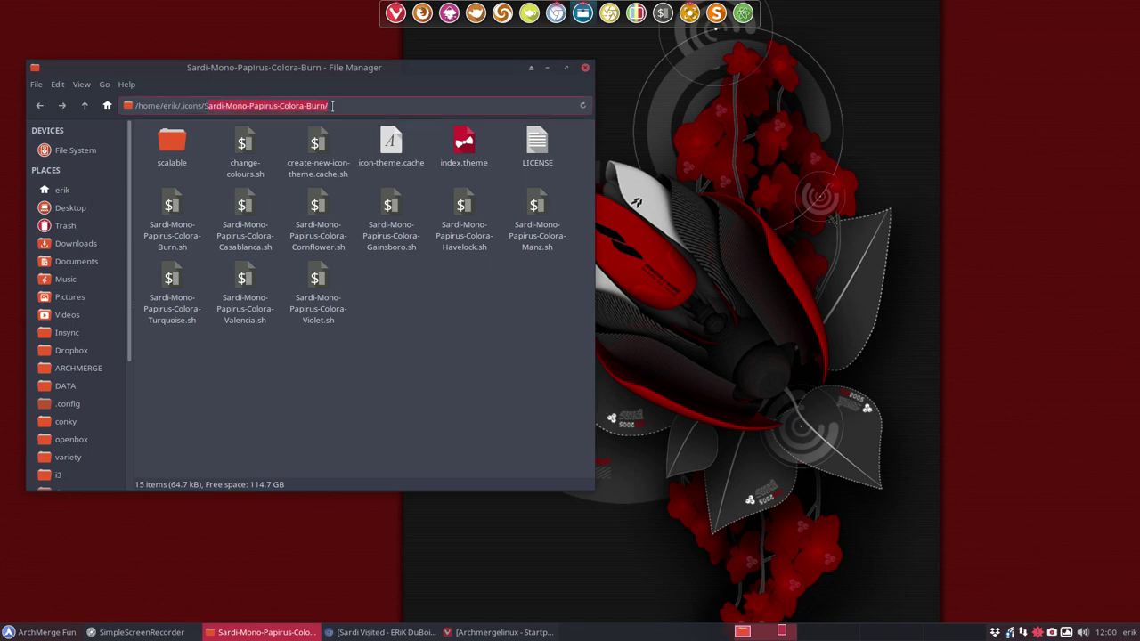
click(247, 152)
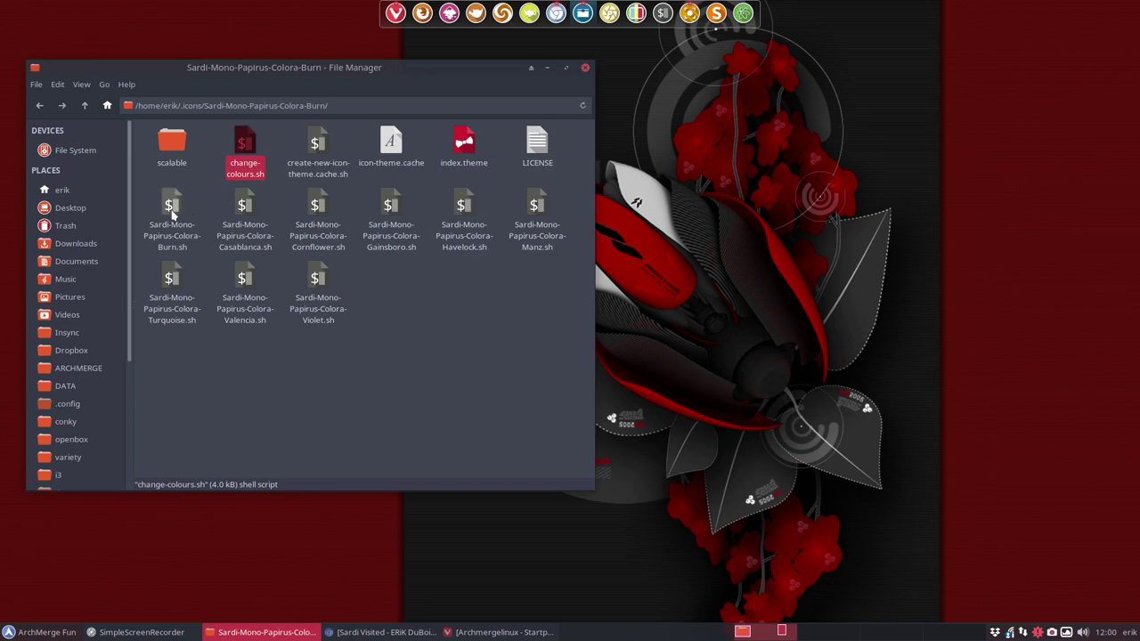
double_click(464, 143)
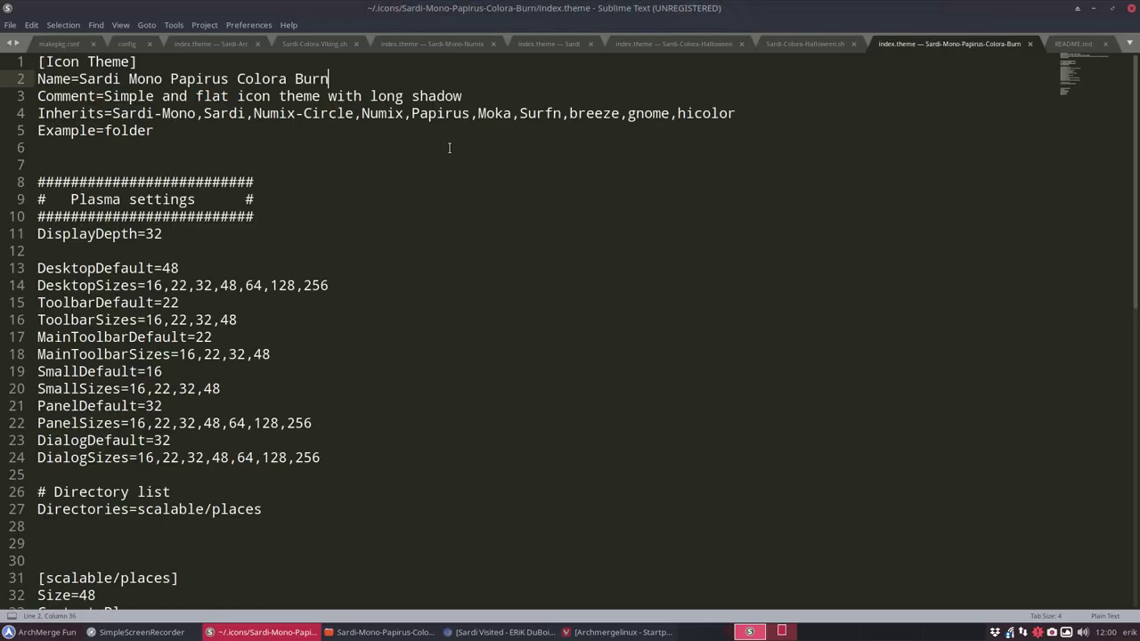
click(1127, 5)
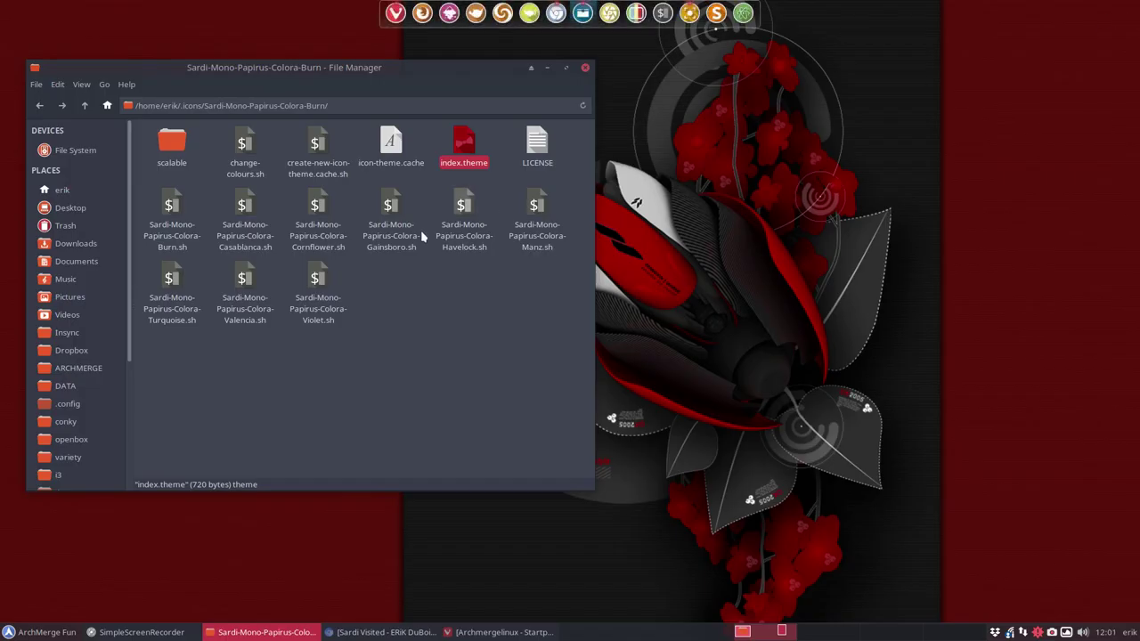
Review the instructions in Sardi-Mono-Papirus-Colora-Burn.sh in Atom and quit the editor
click(177, 213)
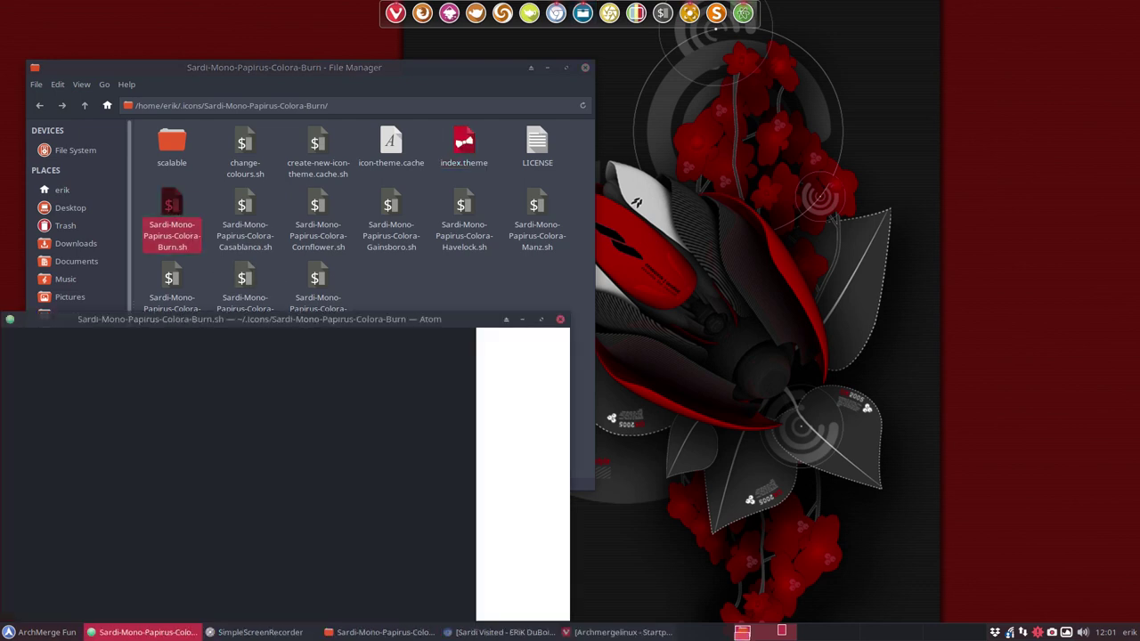
scroll(200, 459, down, 2)
scroll(200, 459, down, 3)
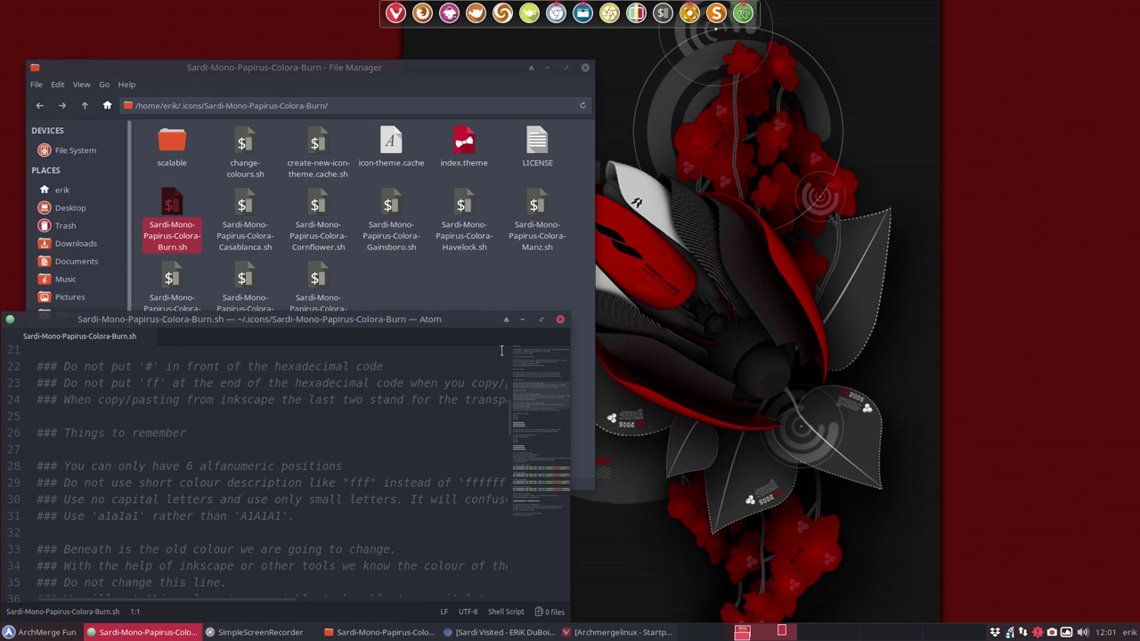
key(ctrl+q)
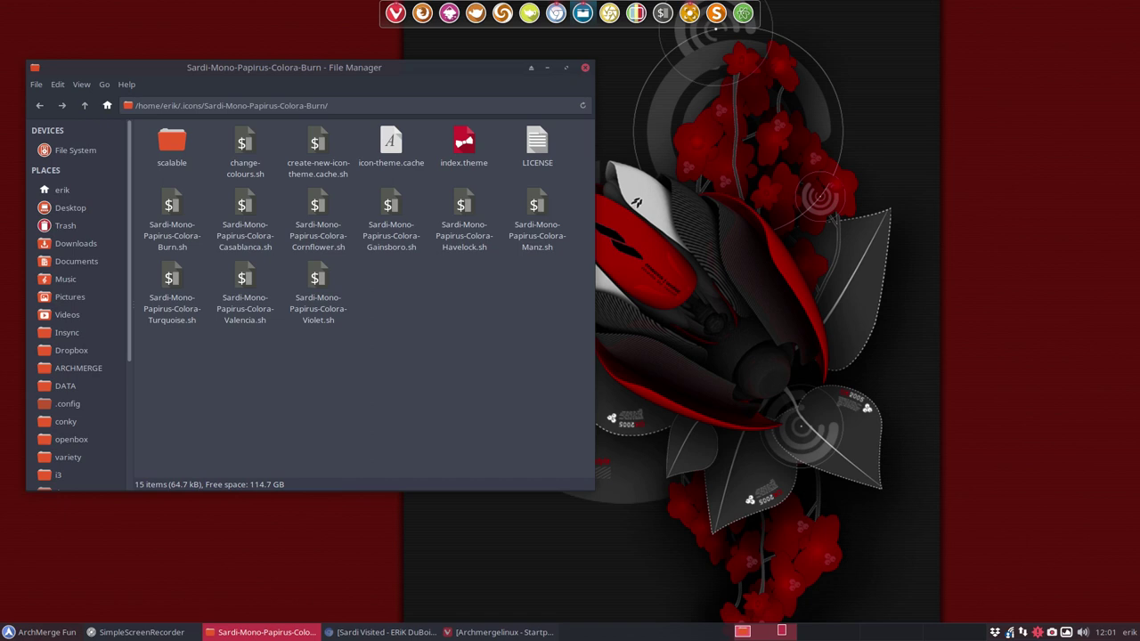
Run ./Sardi-Mono-Papirus-Colora-Burn.sh from a terminal opened in the theme folder, then close the terminal
right_click(401, 312)
mouse_move(448, 334)
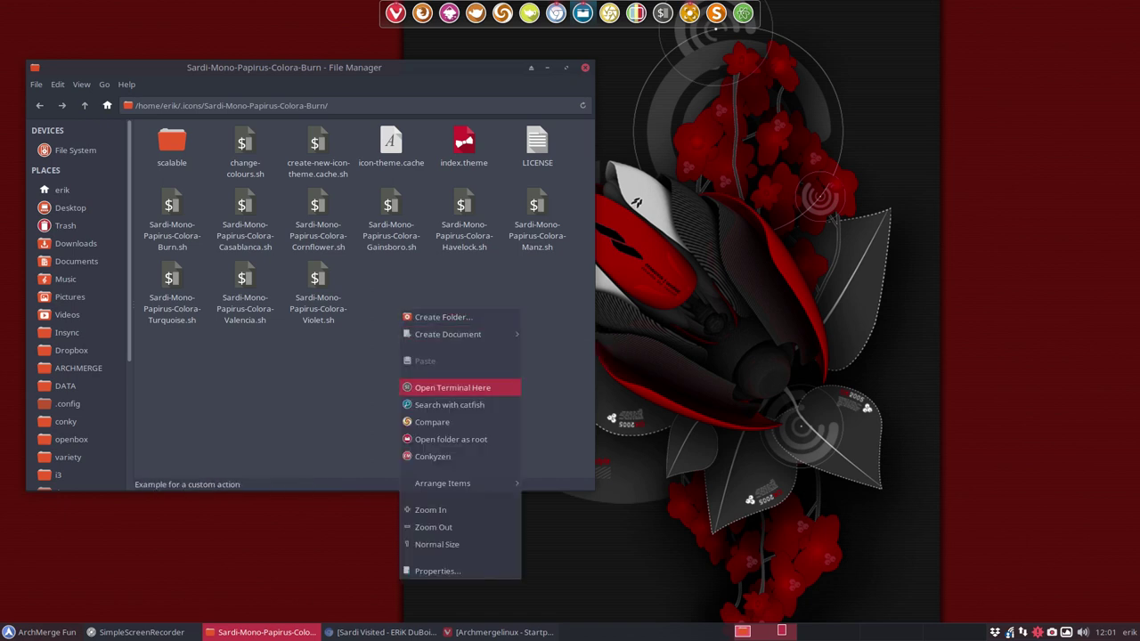
click(452, 387)
text(./S)
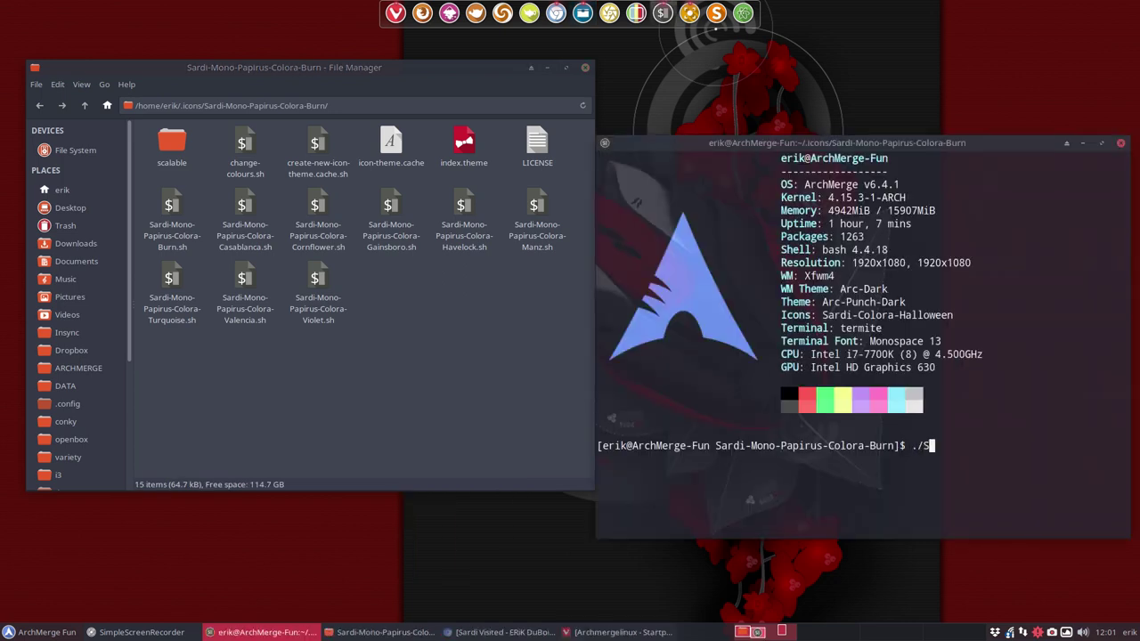
key(Tab)
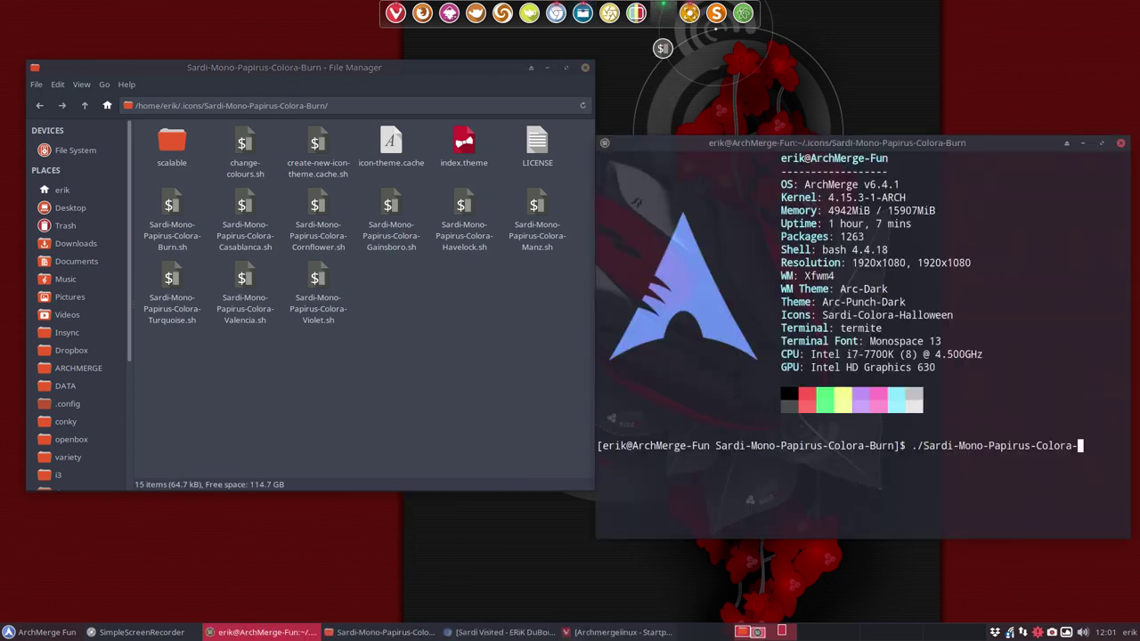
text(B)
key(Tab)
key(Return)
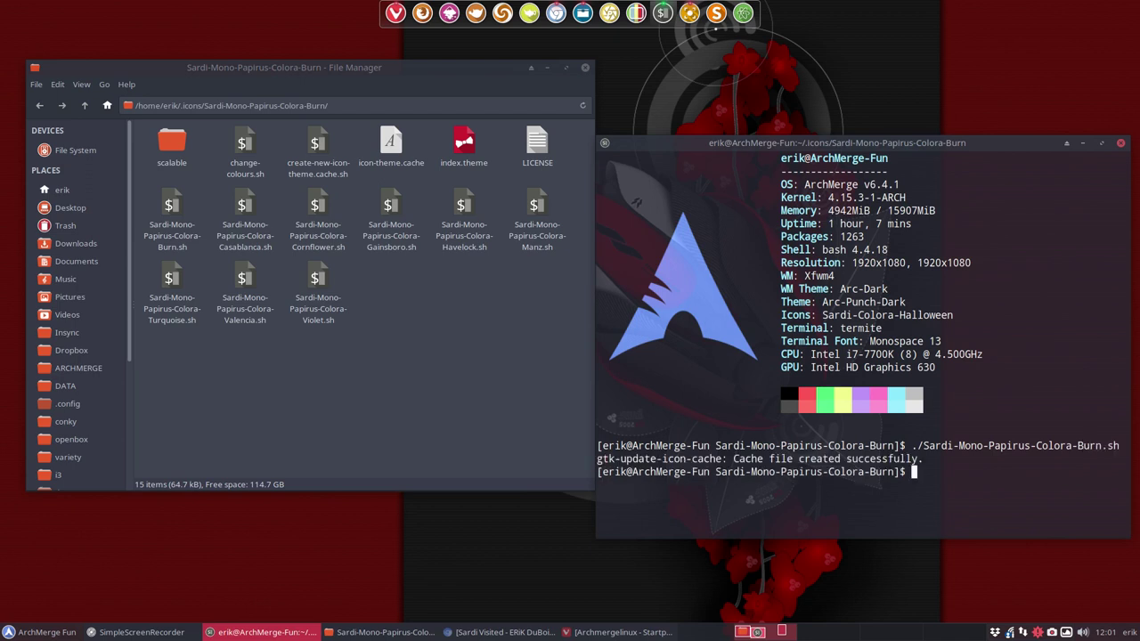
click(1120, 142)
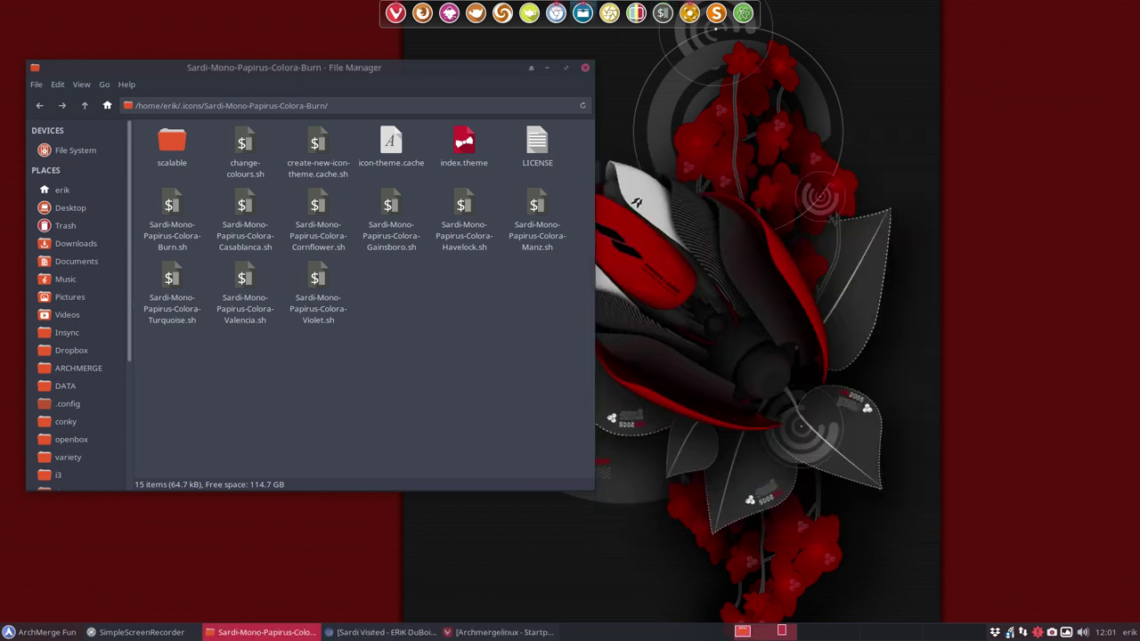
Close the file manager and apply the Sardi Mono Papirus Colora Burn icon theme in the desktop's Appearance settings
click(585, 67)
click(49, 632)
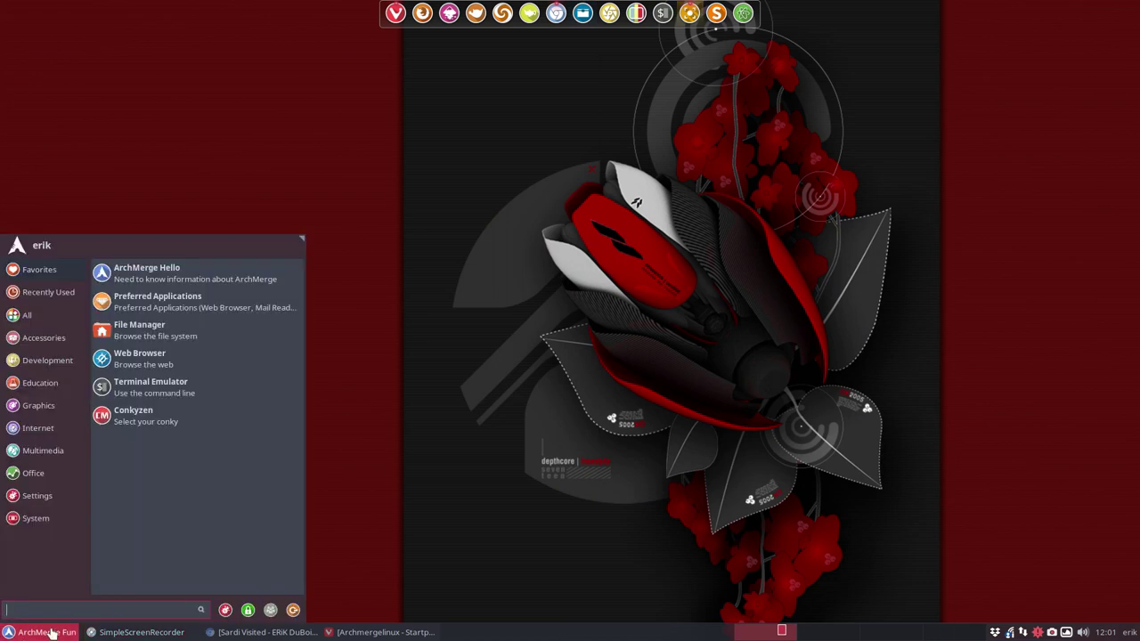
click(226, 610)
click(374, 213)
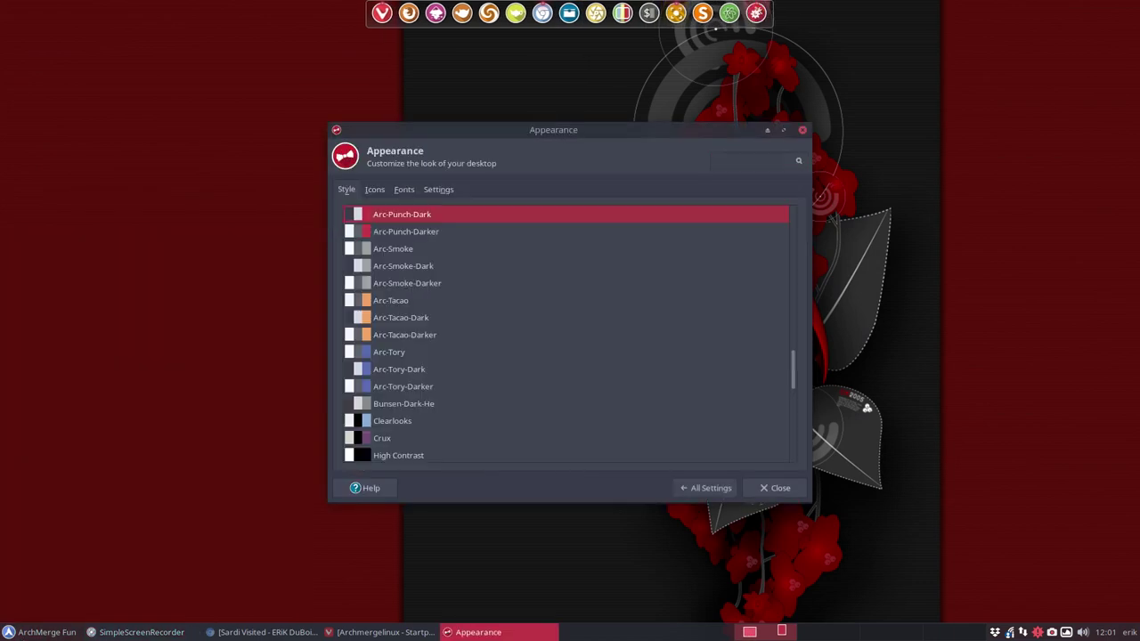
click(374, 189)
scroll(430, 337, down, 1)
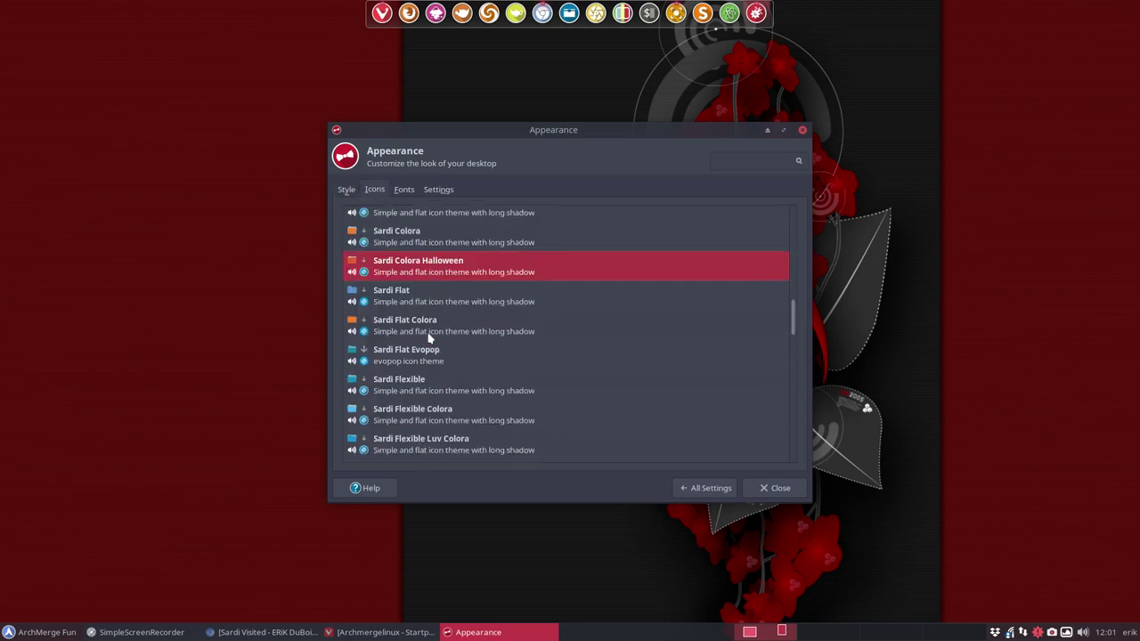
scroll(429, 336, down, 10)
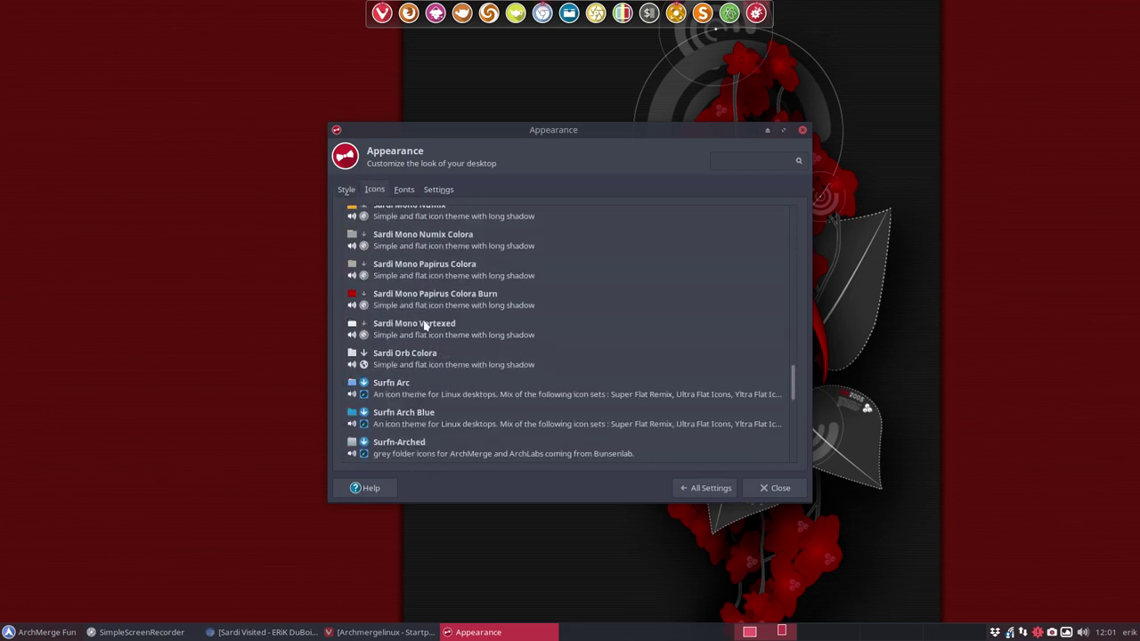
click(394, 301)
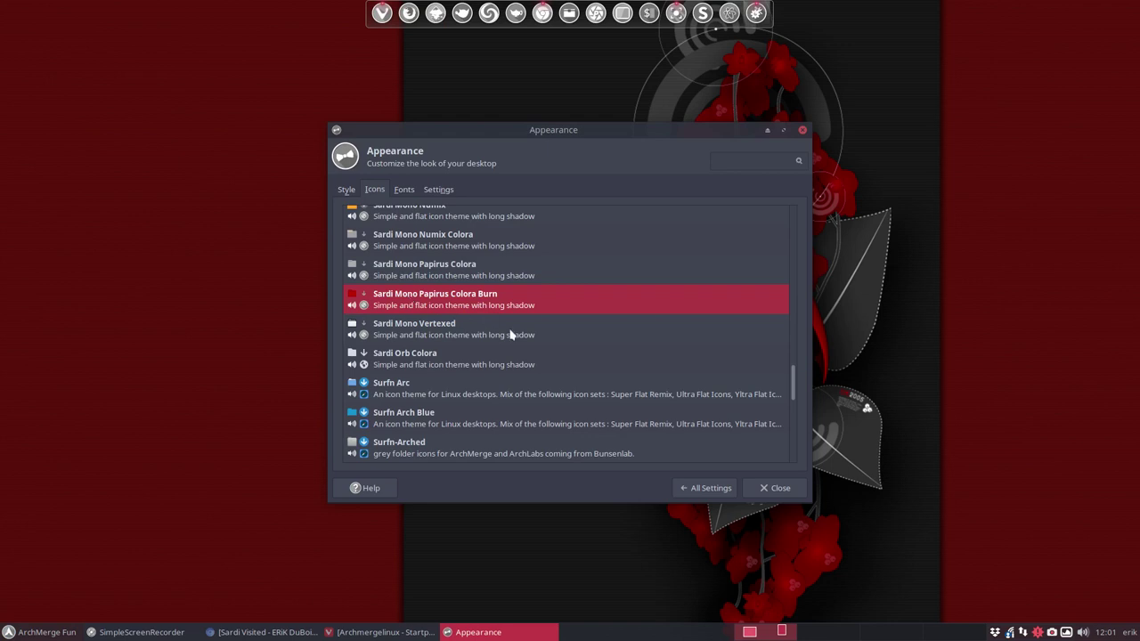
click(778, 489)
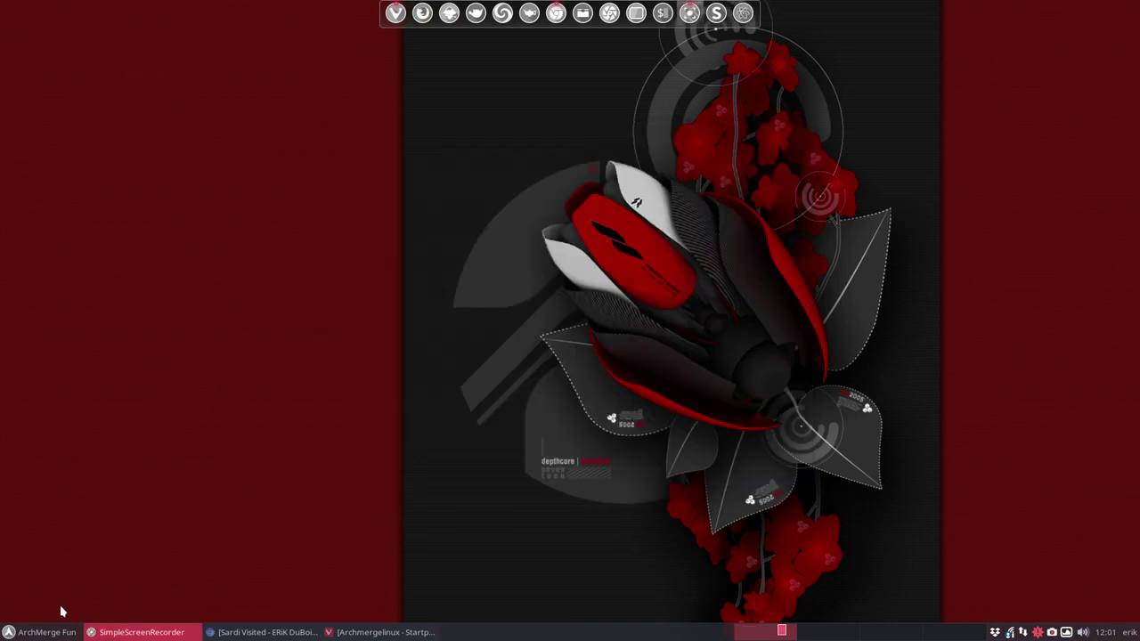
Open the home folder in the file manager and empty the Trash
click(43, 633)
click(183, 326)
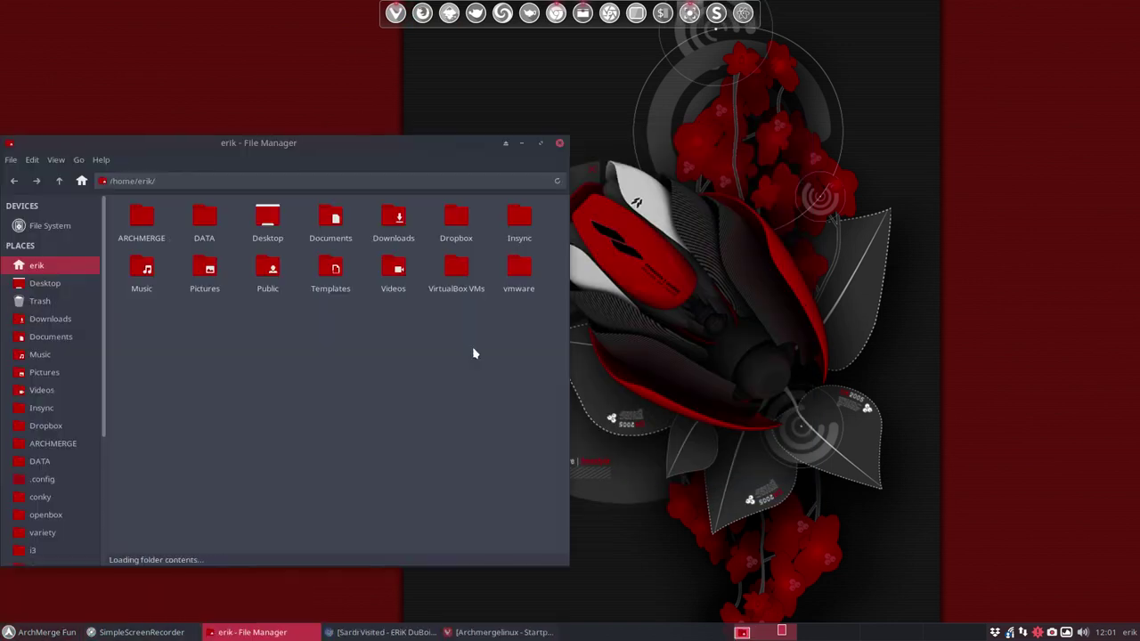
drag(277, 145, 642, 98)
right_click(401, 253)
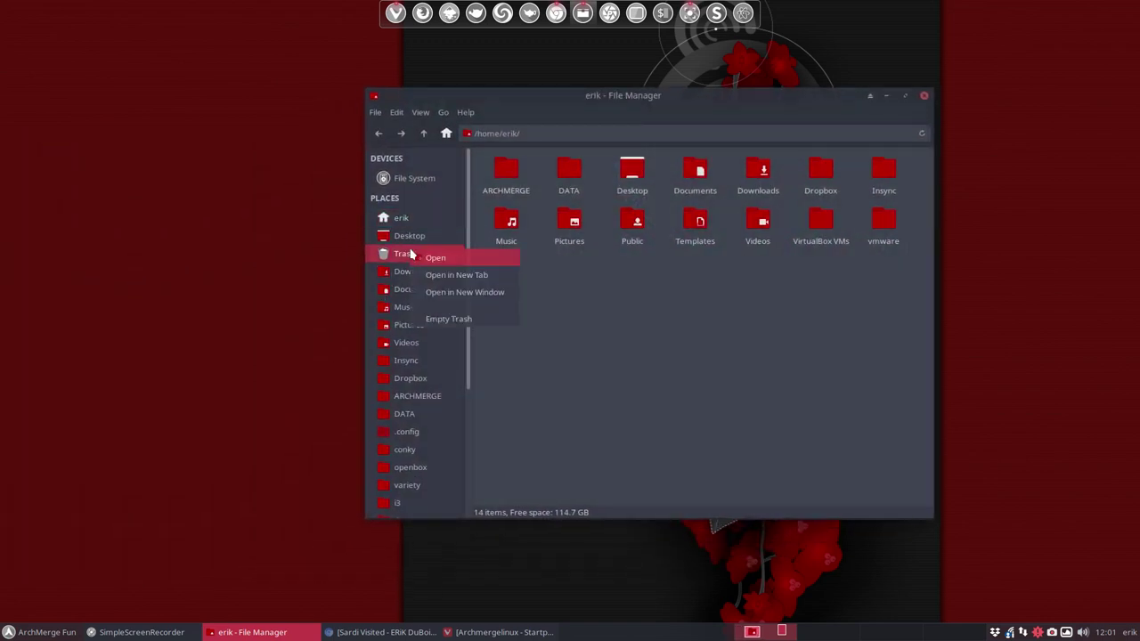
click(450, 318)
click(717, 363)
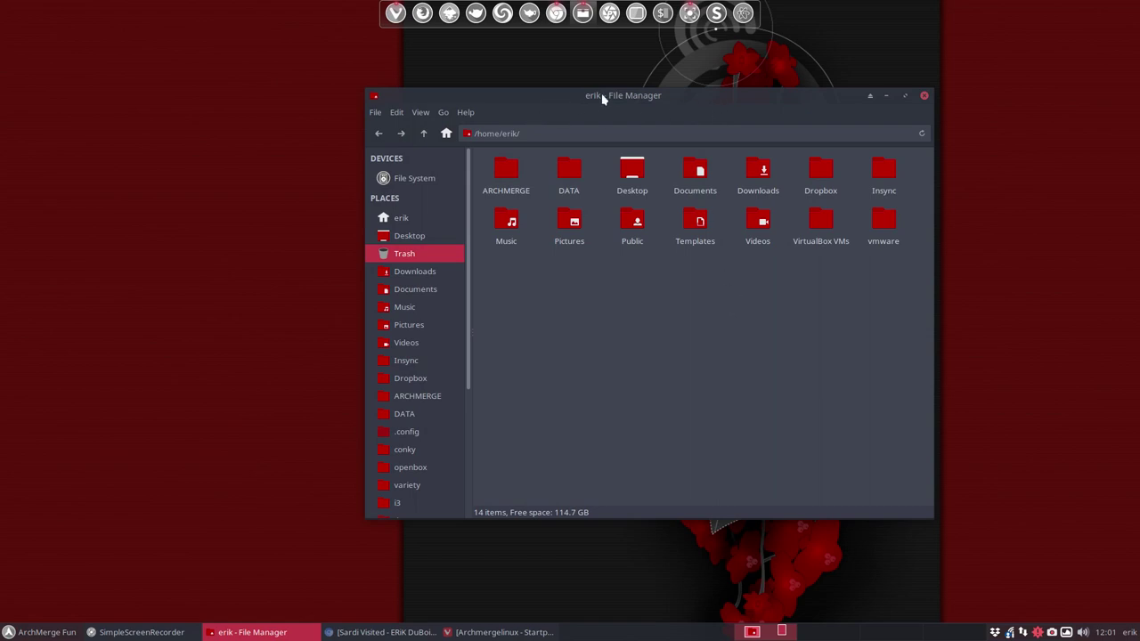
Reposition the file manager window over the wallpaper and save a desktop screenshot to Pictures under its default file name
drag(606, 96, 265, 104)
key(Print)
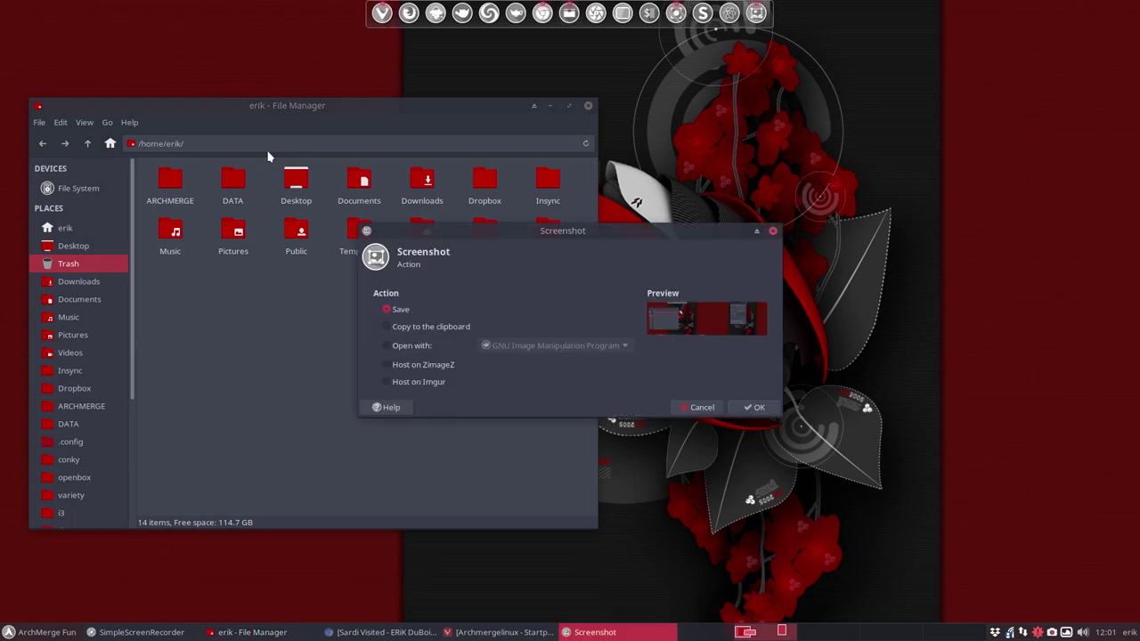
click(755, 407)
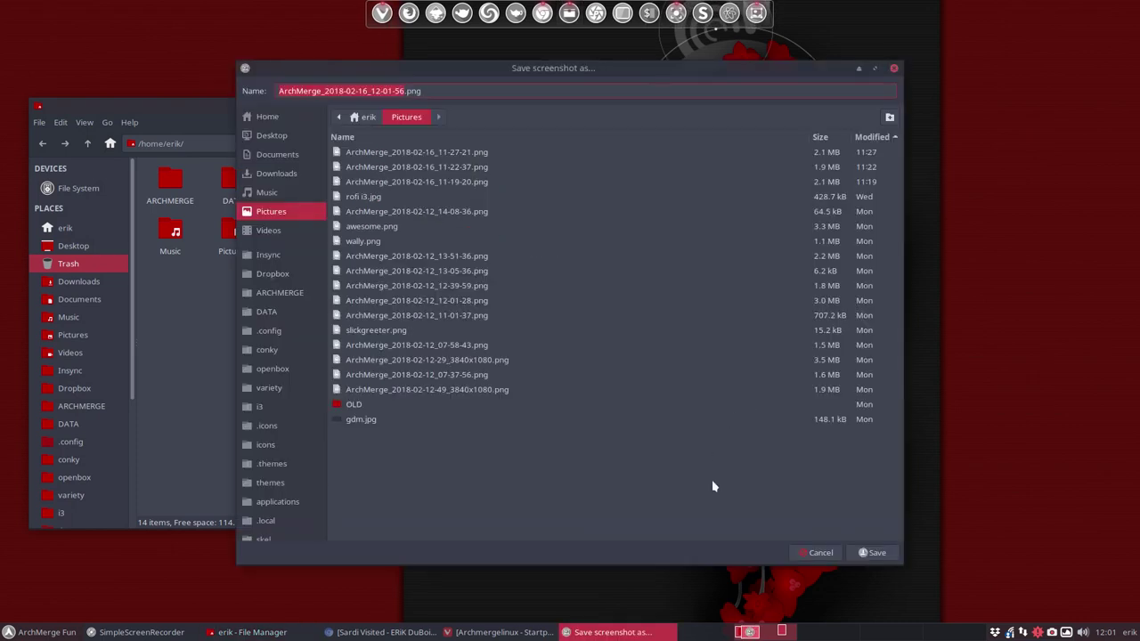
click(862, 554)
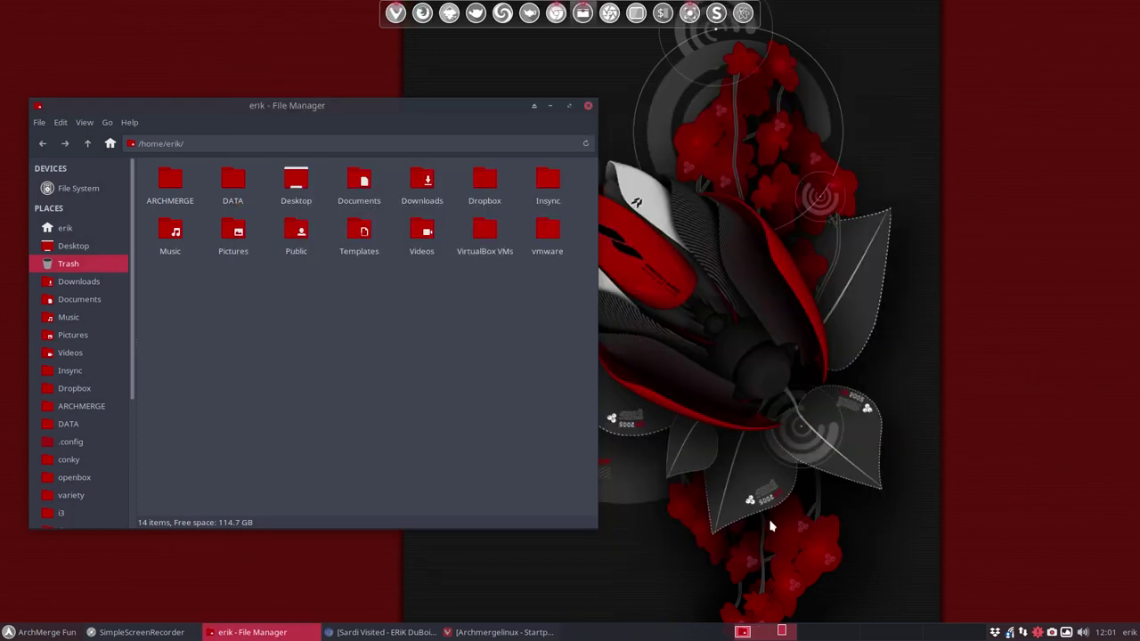
Close the file manager, reopen it on the home folder and move its window toward the middle of the desktop
click(588, 106)
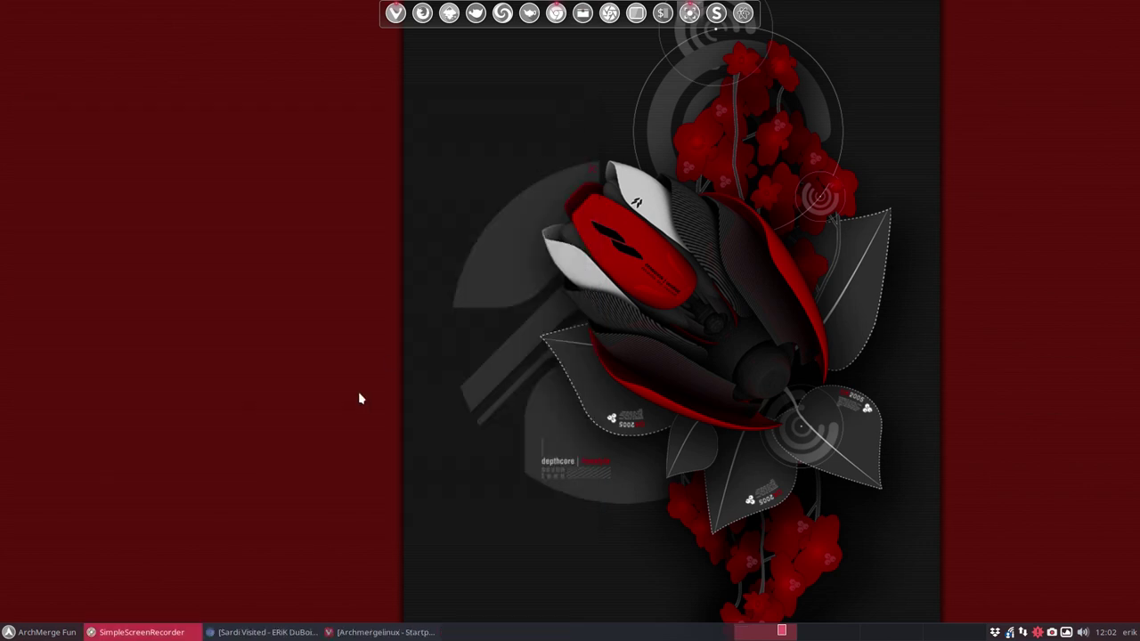
click(43, 633)
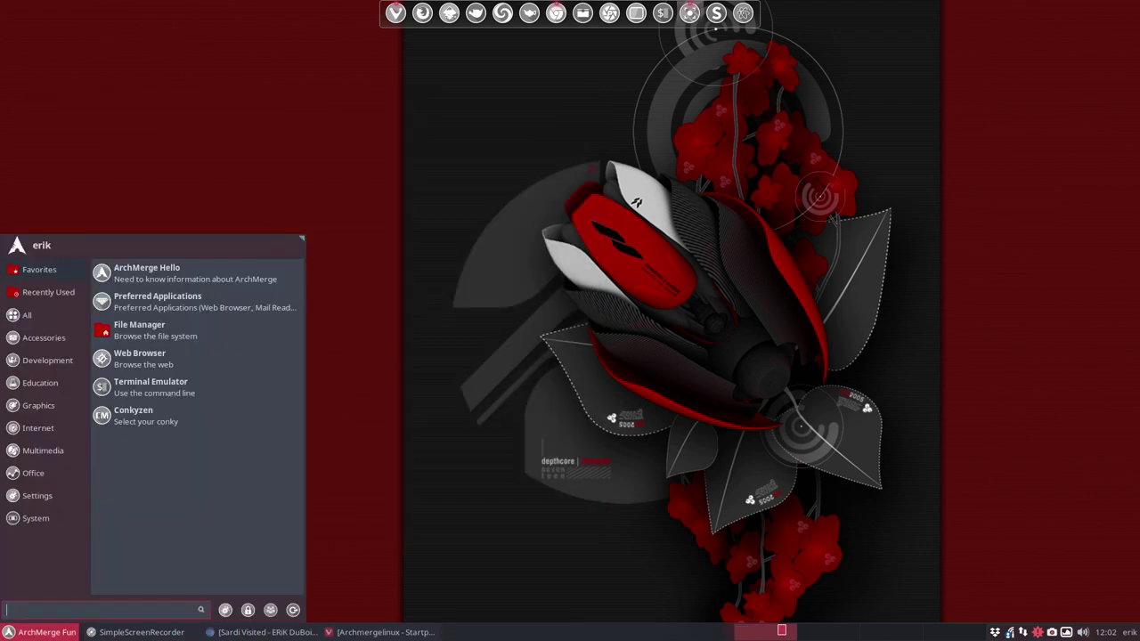
click(134, 329)
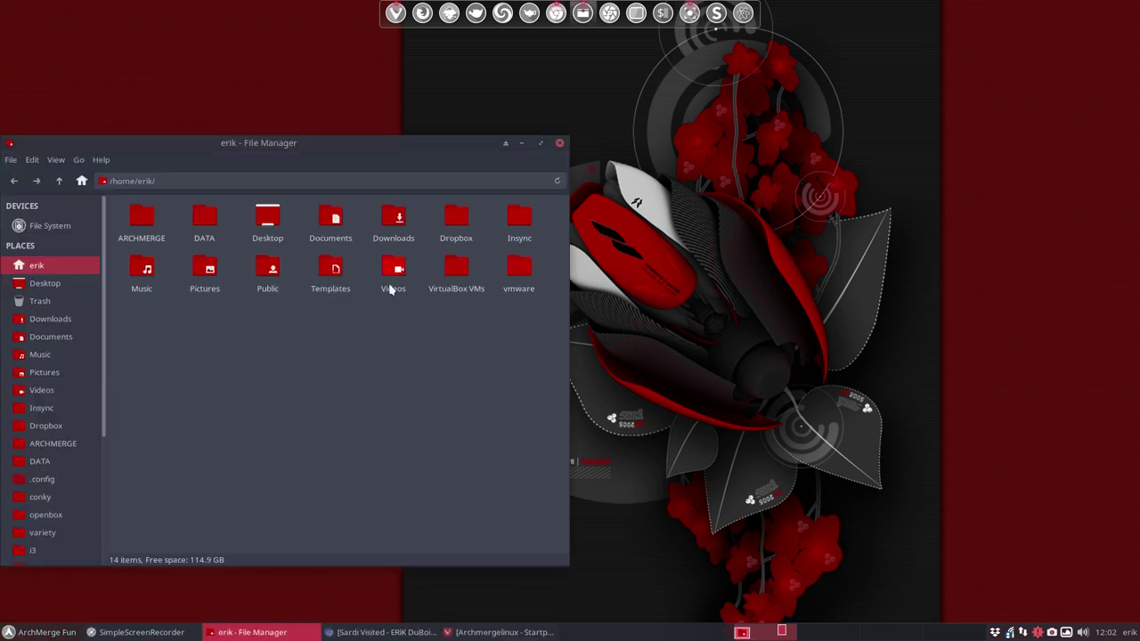
drag(283, 149, 550, 94)
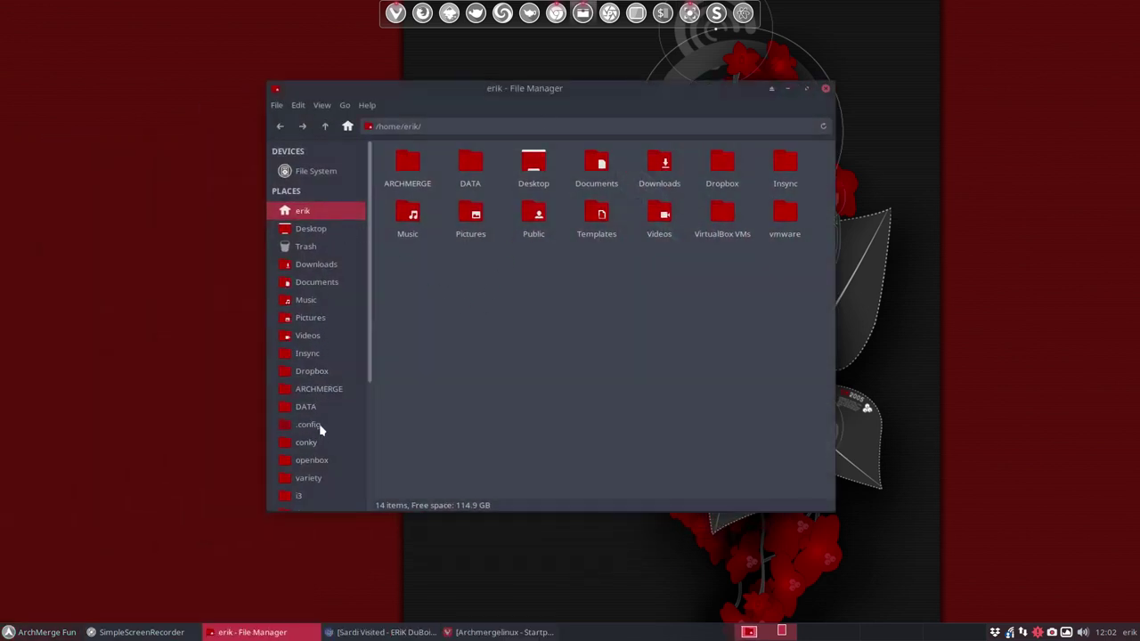
Open the Sardi-Orb-Colora theme folder inside .icons and check its scalable subfolder
scroll(313, 462, down, 3)
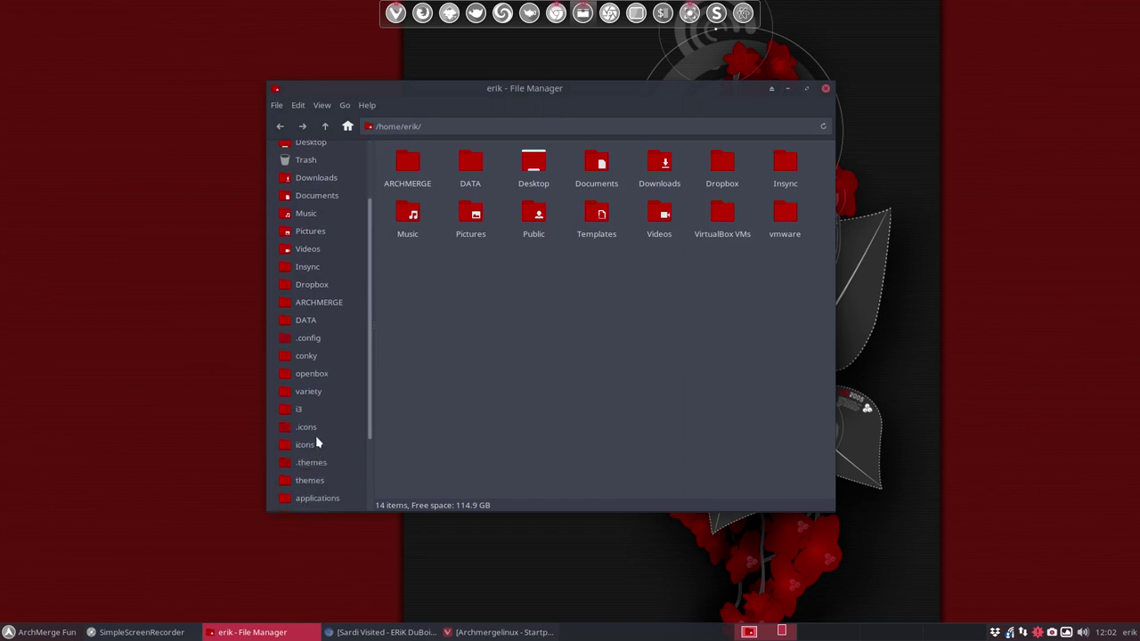
click(307, 428)
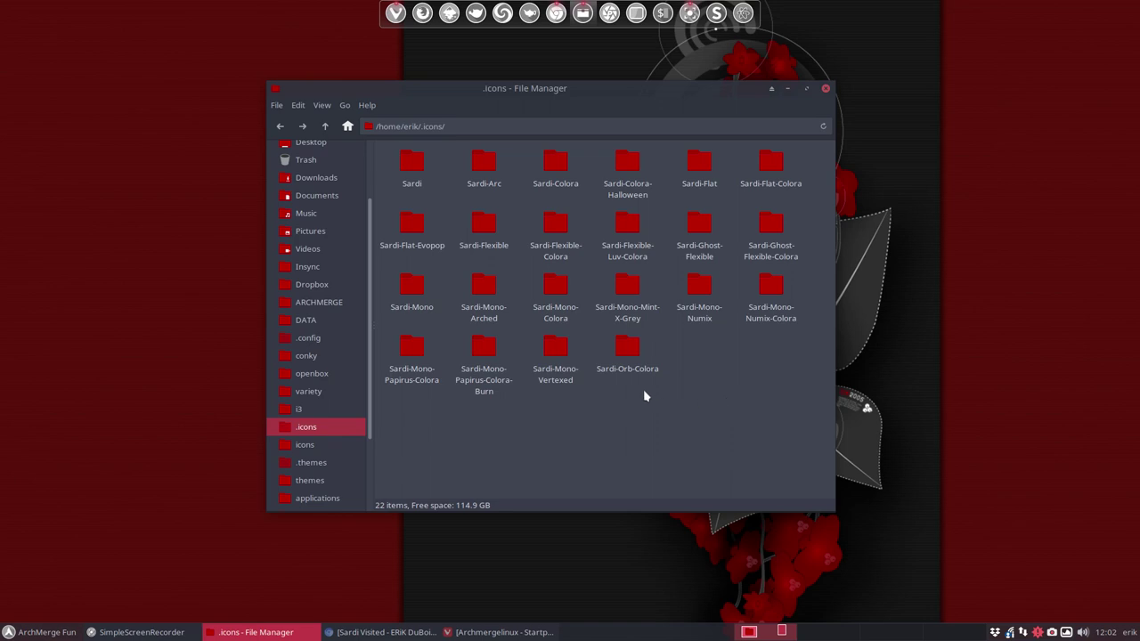
double_click(627, 347)
double_click(559, 214)
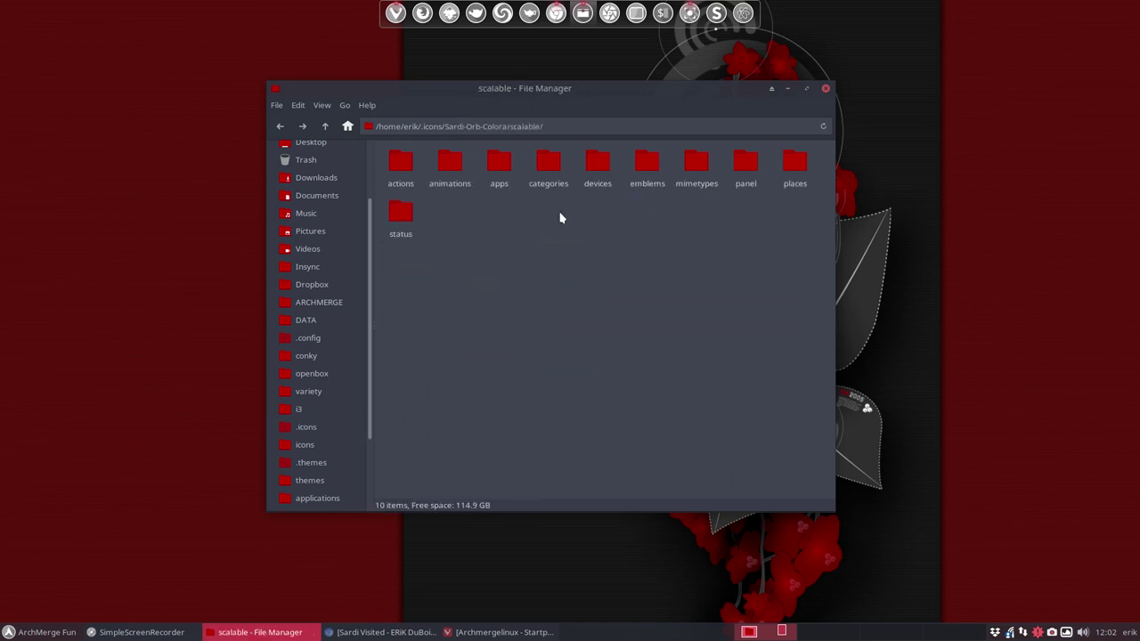
click(325, 127)
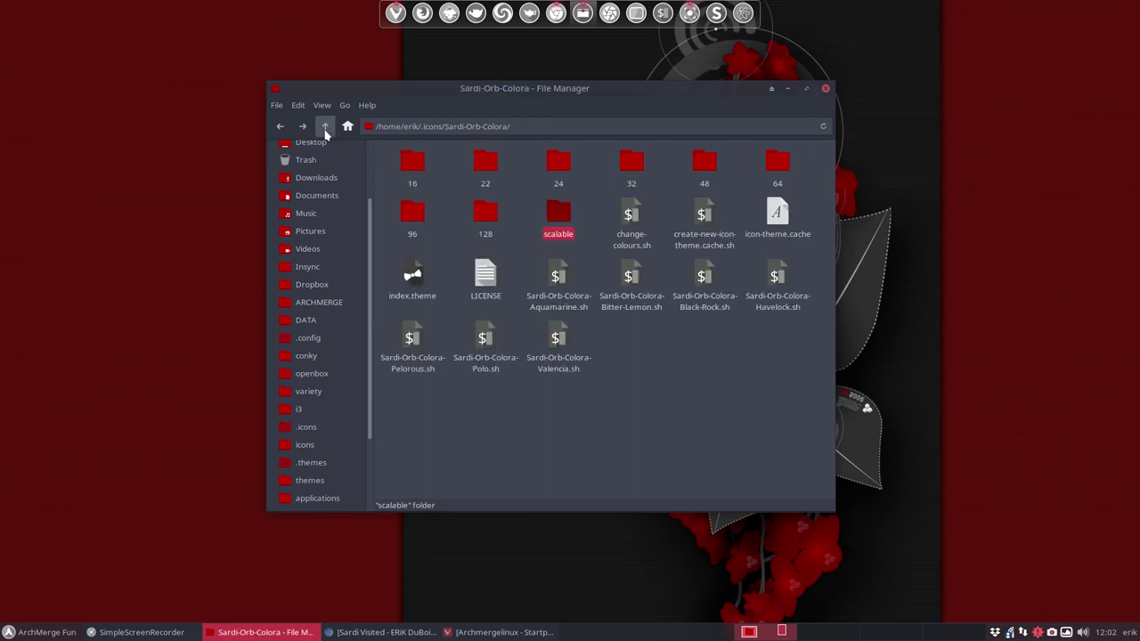
Open the Sardi-Orb-Colora change-colours.sh in Atom, review its old top, body and icons colour definitions, and close it
click(628, 217)
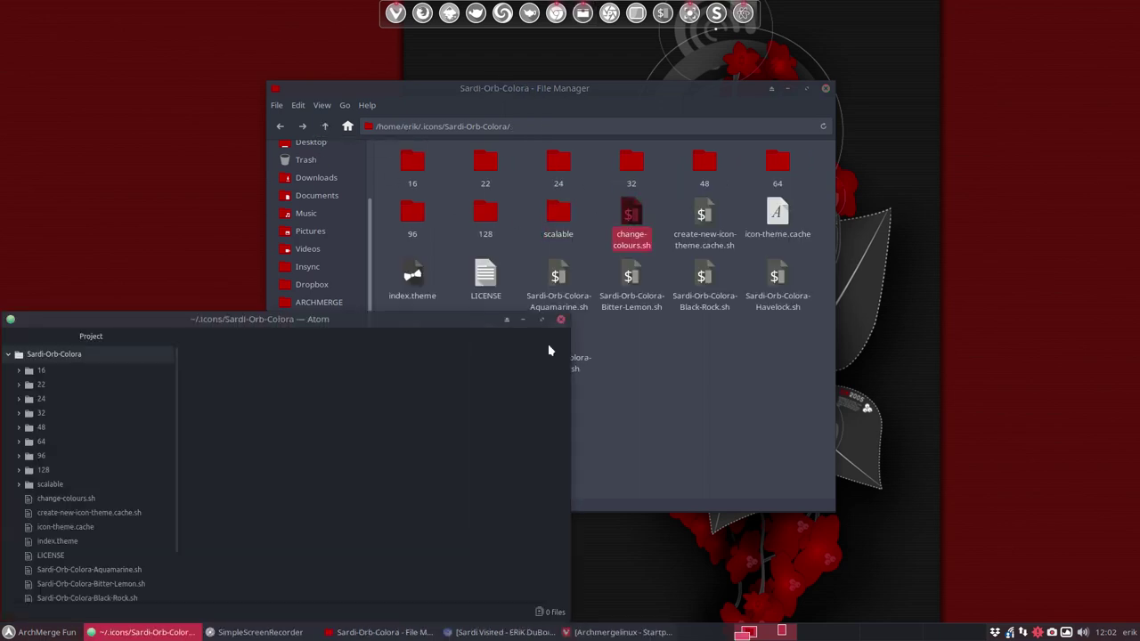
scroll(442, 215, down, 10)
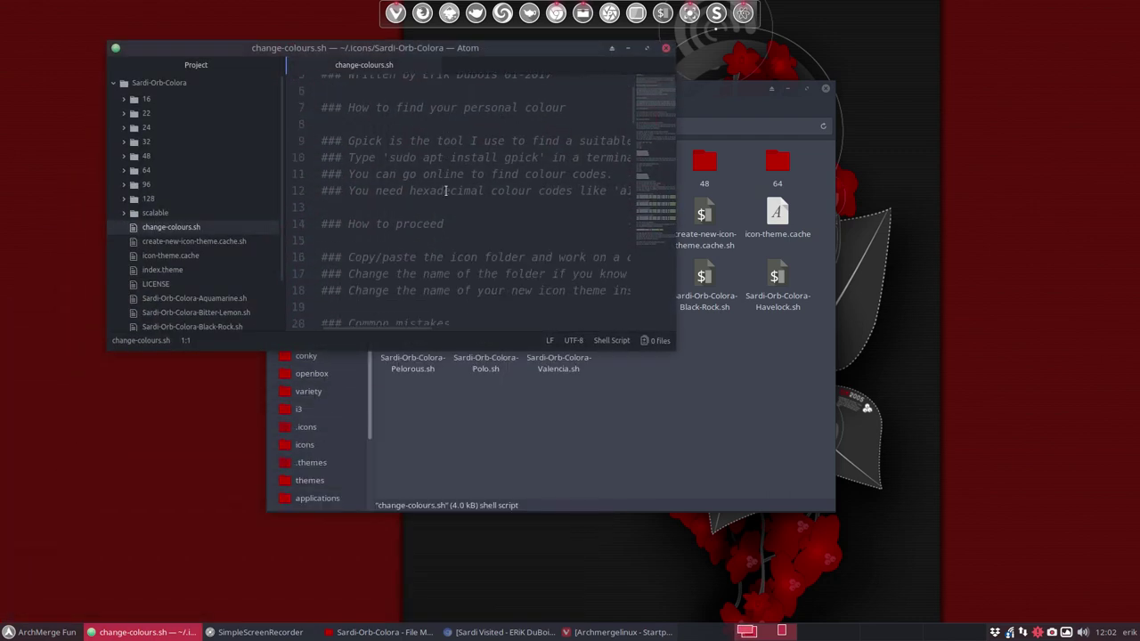
scroll(442, 215, down, 3)
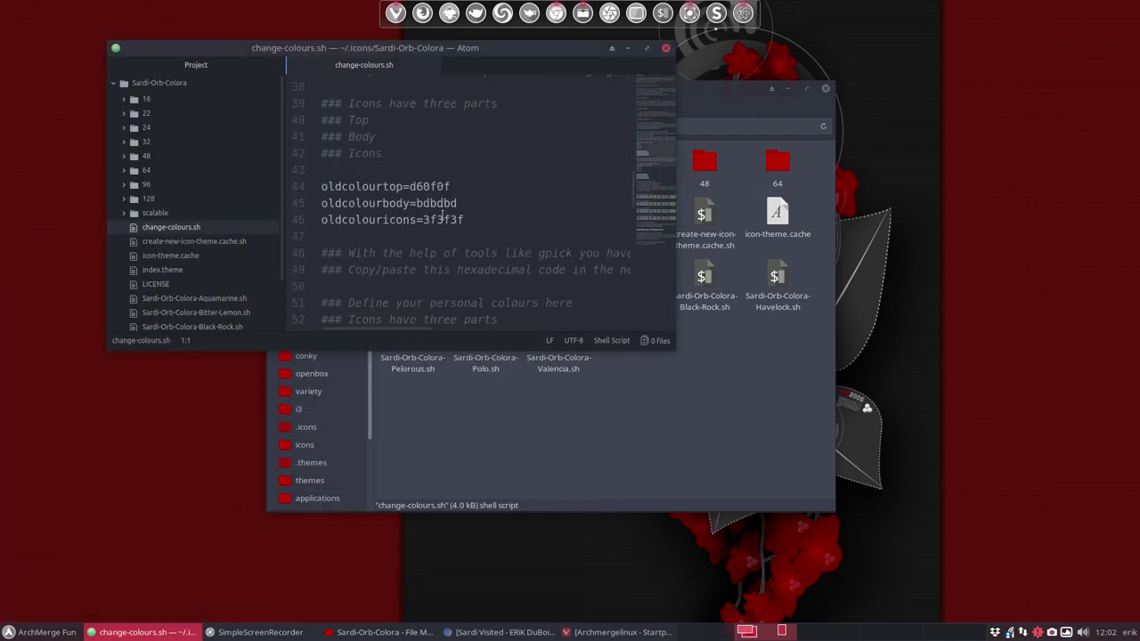
drag(464, 219, 299, 186)
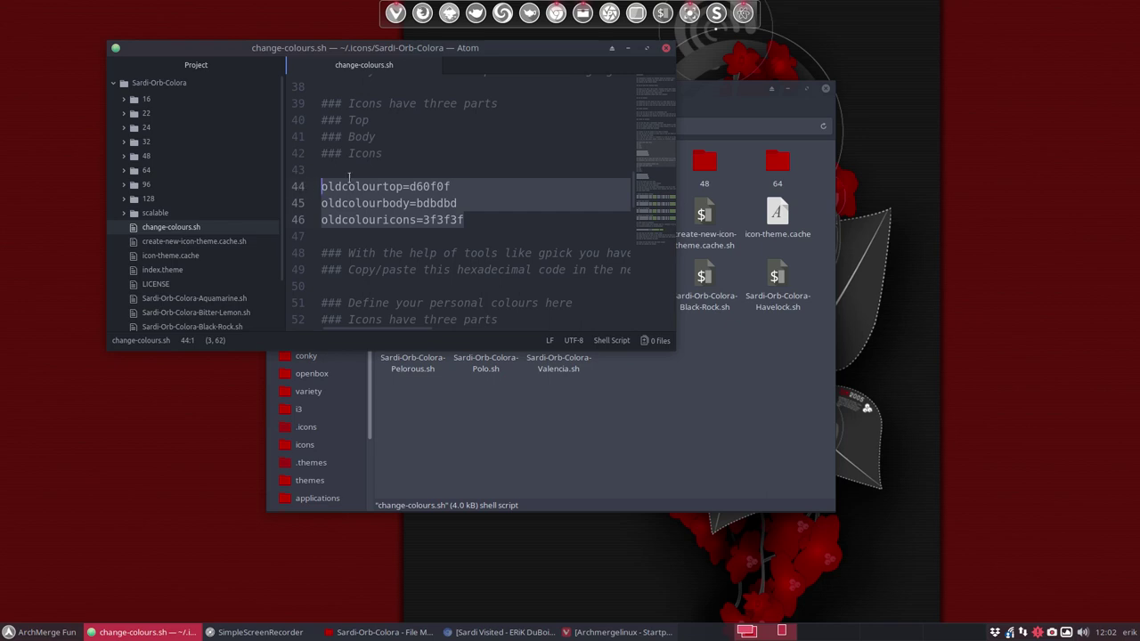
click(666, 47)
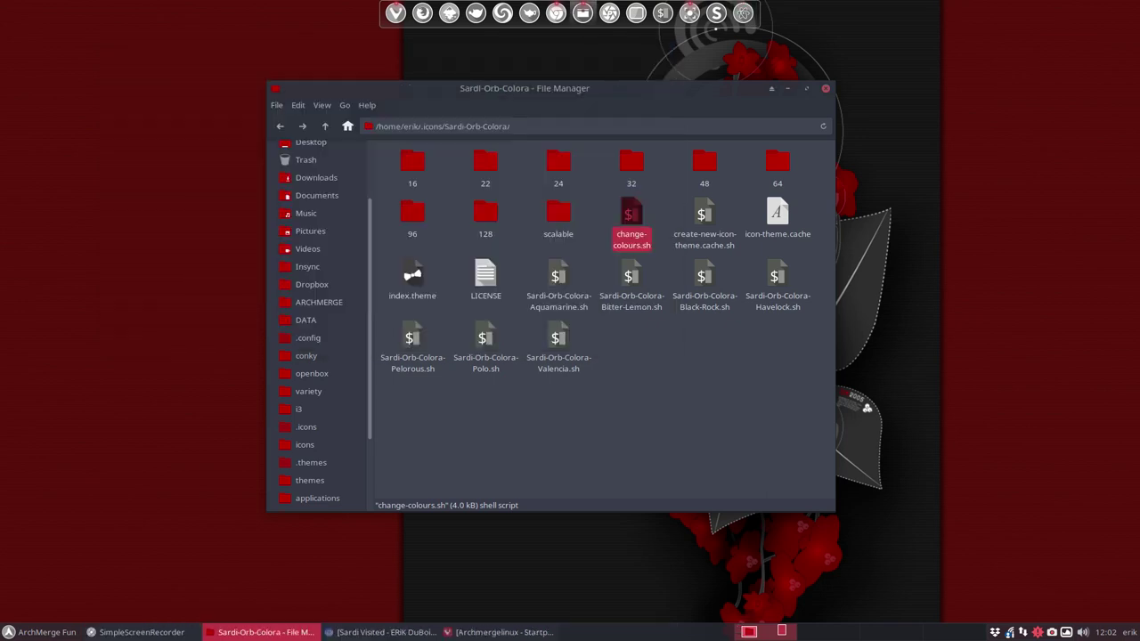
Review the four old colour definitions in the Sardi-Mono-Numix-Colora folder's change-colours.sh, maximised in Atom, and close the editor
click(325, 126)
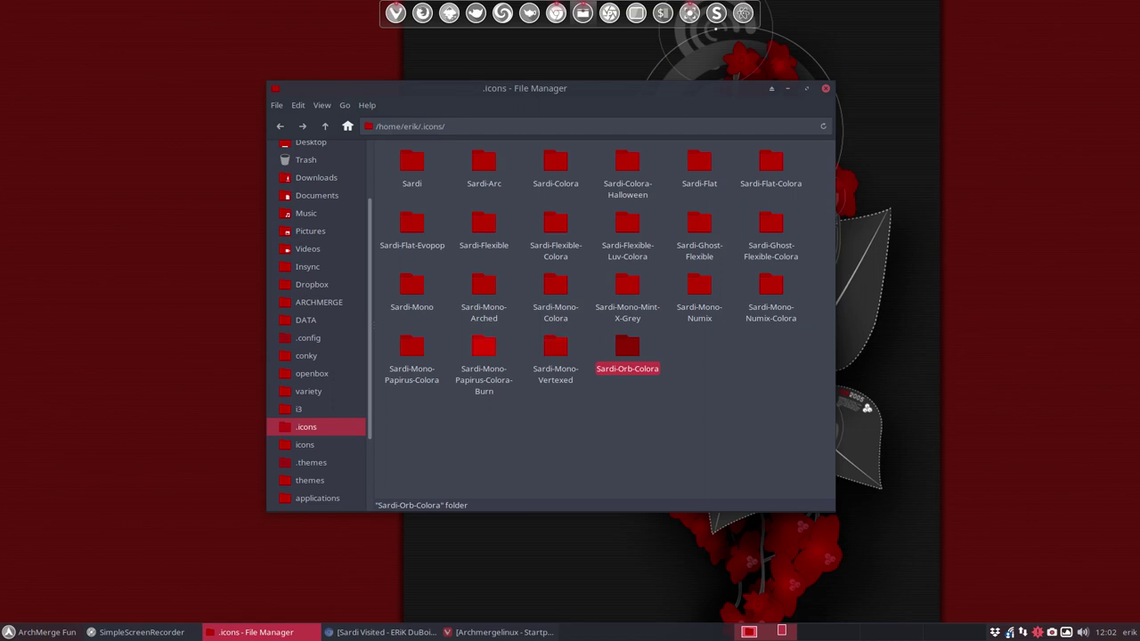
click(483, 349)
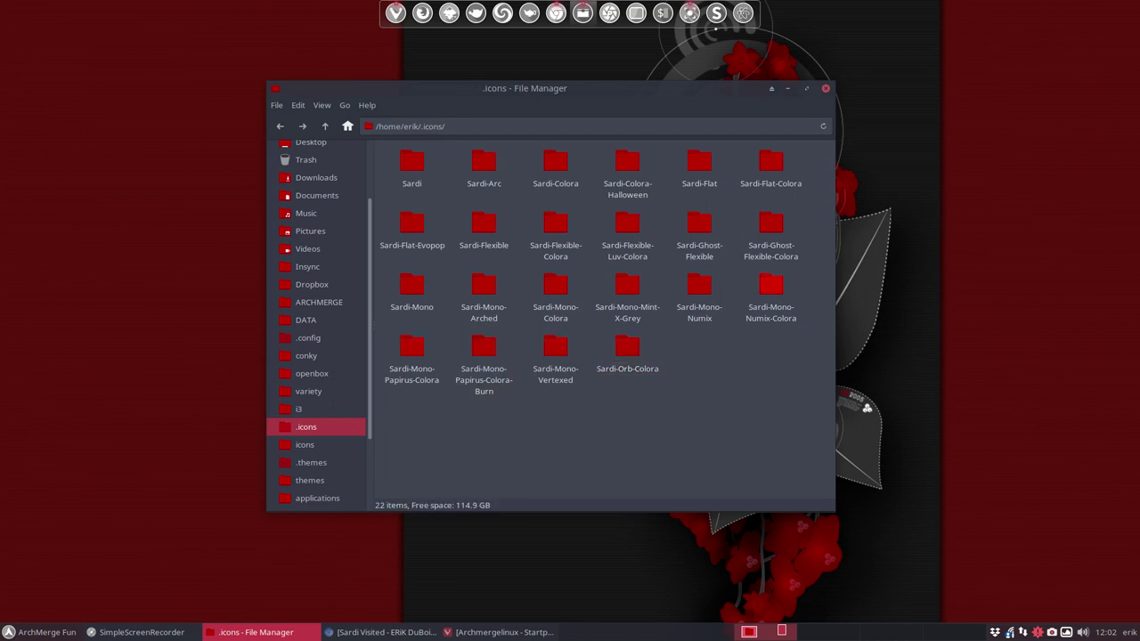
double_click(771, 287)
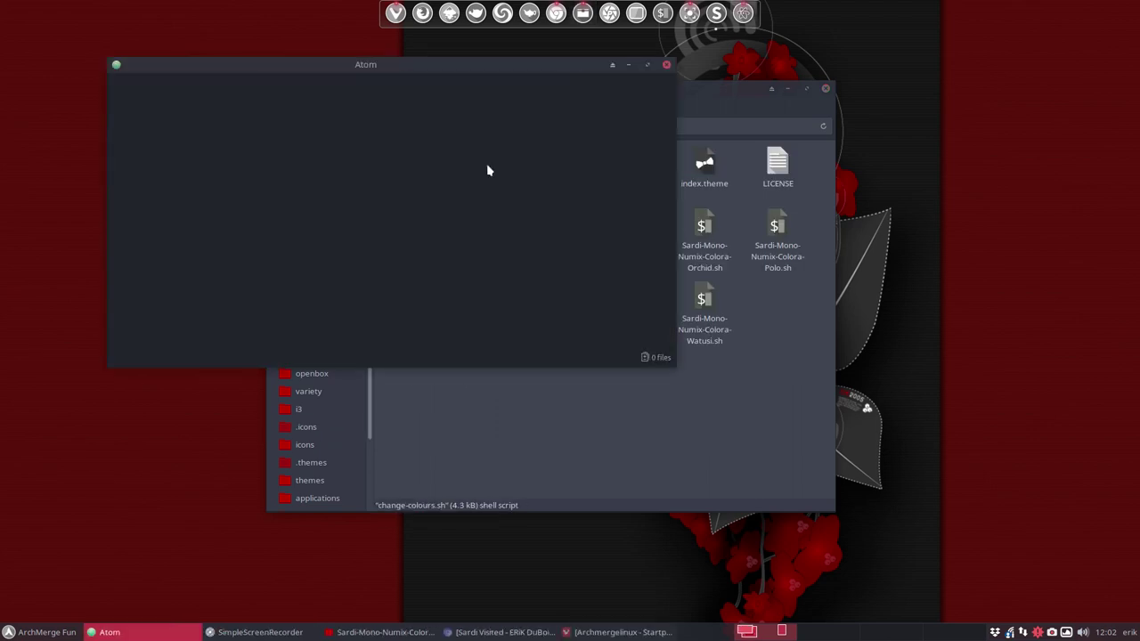
scroll(585, 121, down, 2)
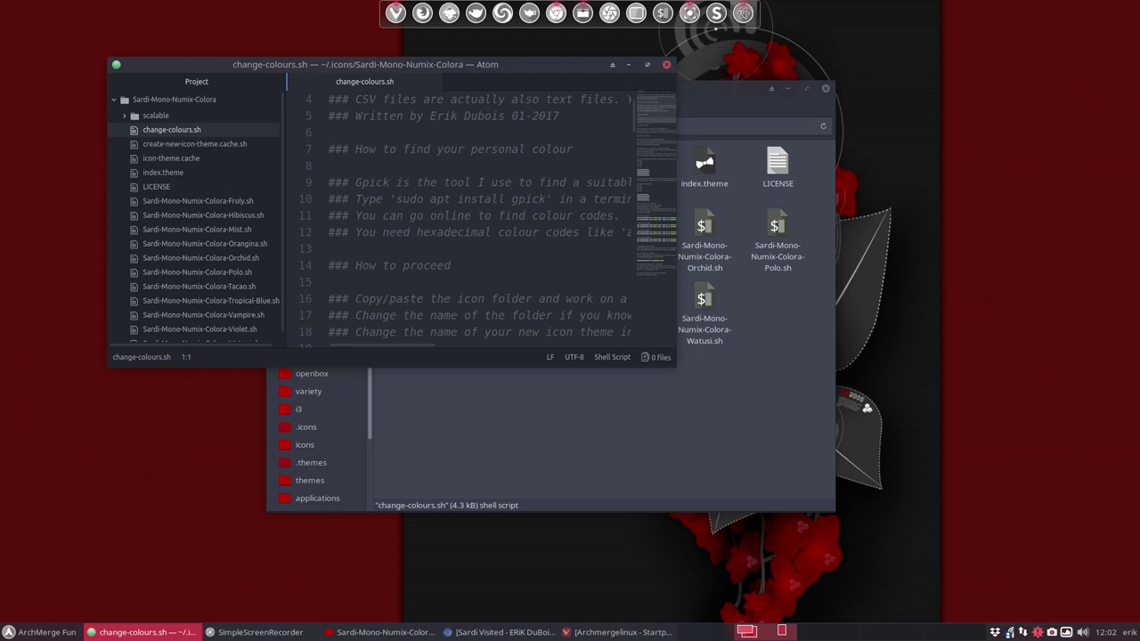
click(647, 64)
scroll(407, 406, down, 7)
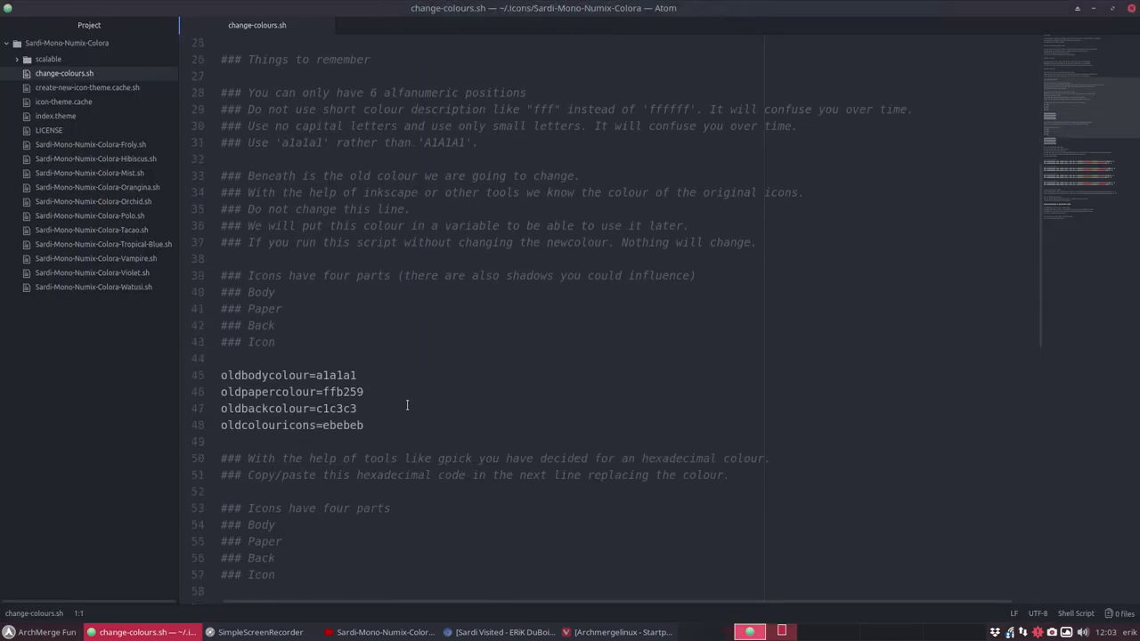
drag(197, 425, 207, 378)
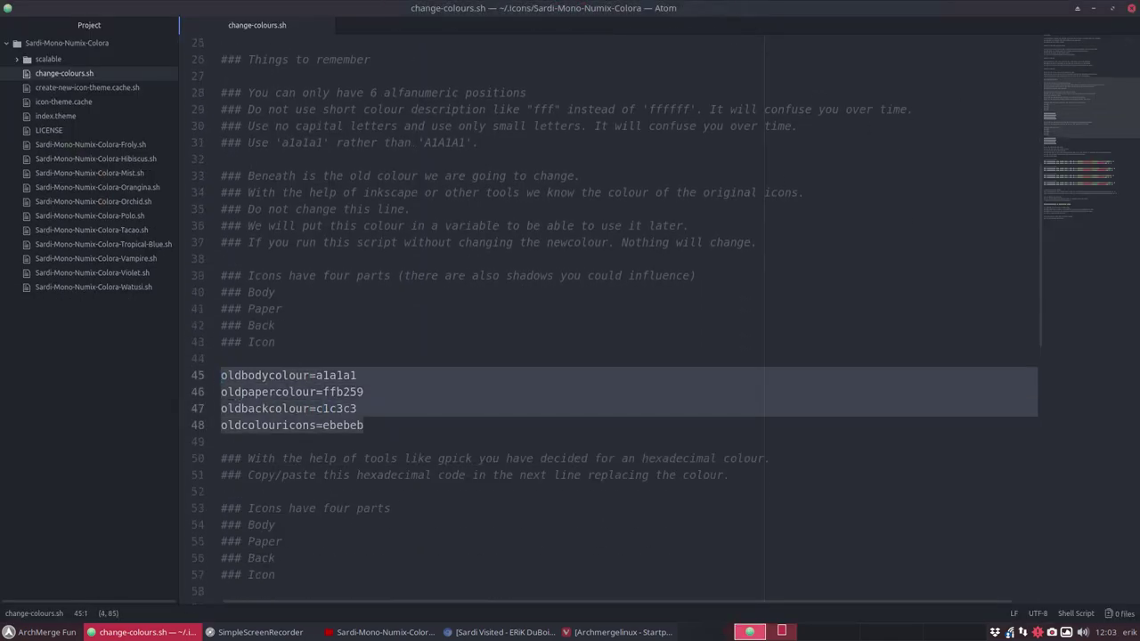
click(1132, 8)
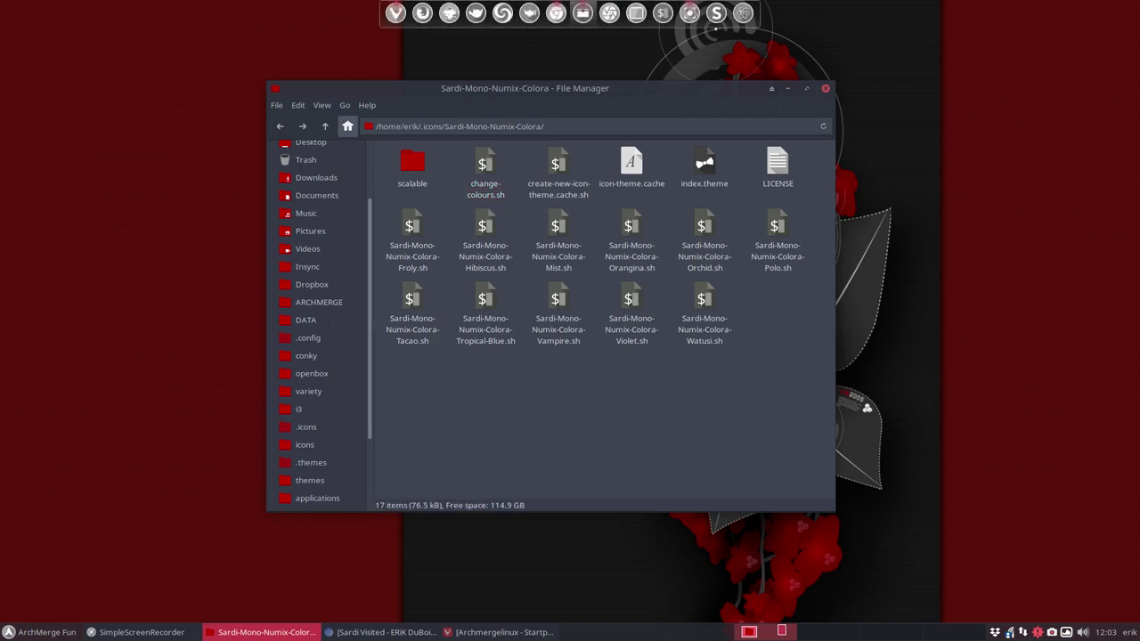
Return to the .icons folder, move its window aside to uncover the wallpaper, and select the Sardi-Mono-Numix-Colora folder
click(325, 125)
drag(519, 88, 288, 74)
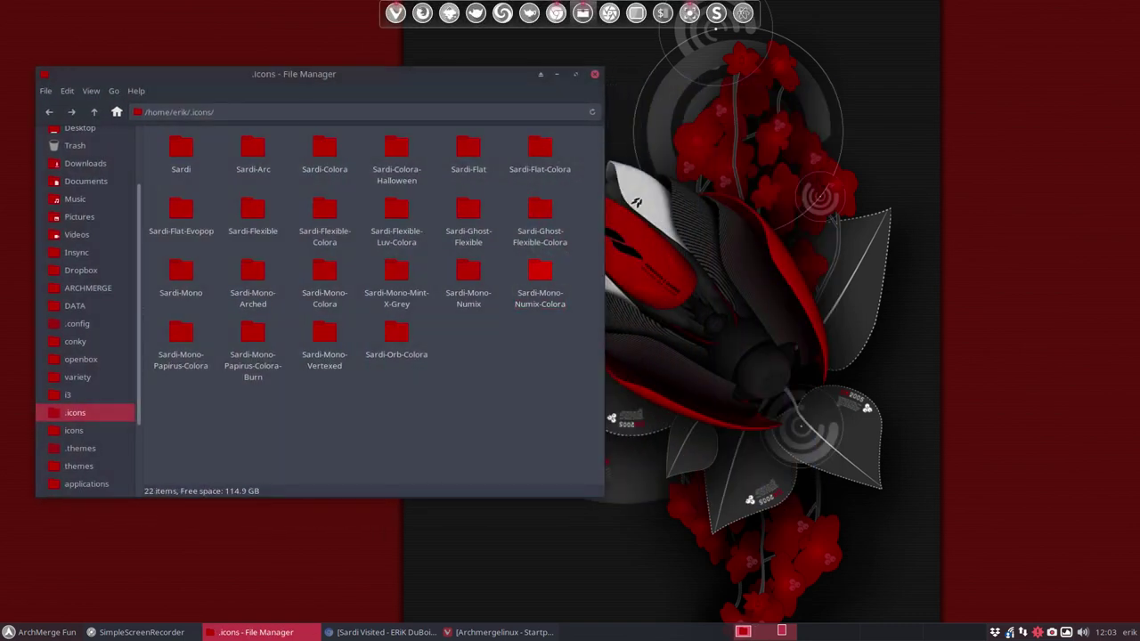
click(540, 272)
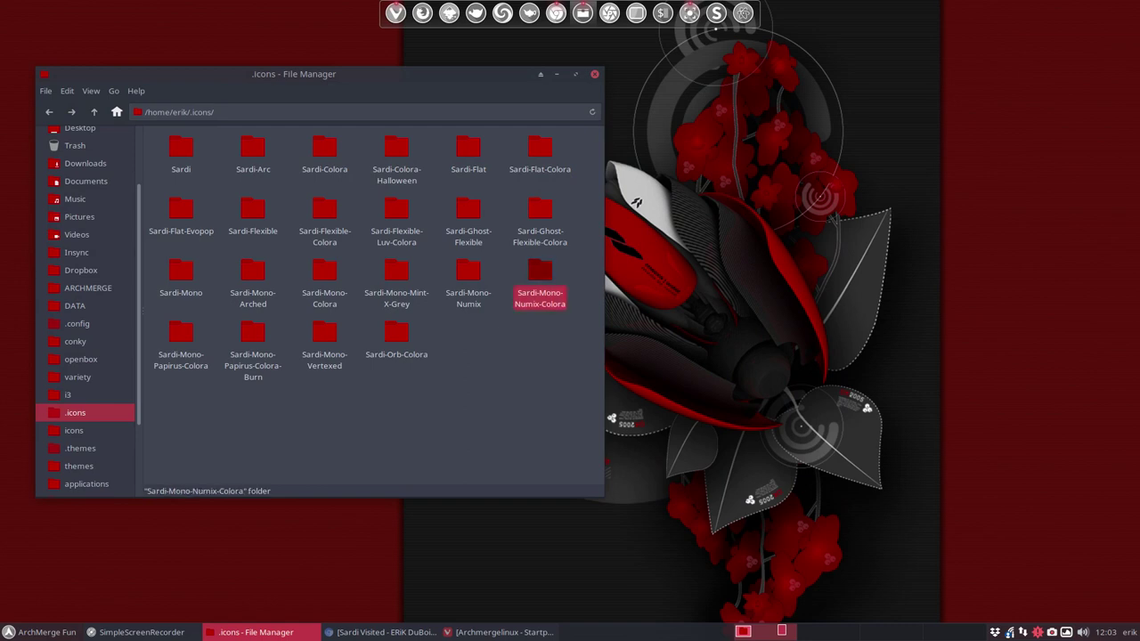
Set the purple open-mouthed creature image as wallpaper using Variety's image selector, and close the selector
click(1065, 632)
click(1011, 524)
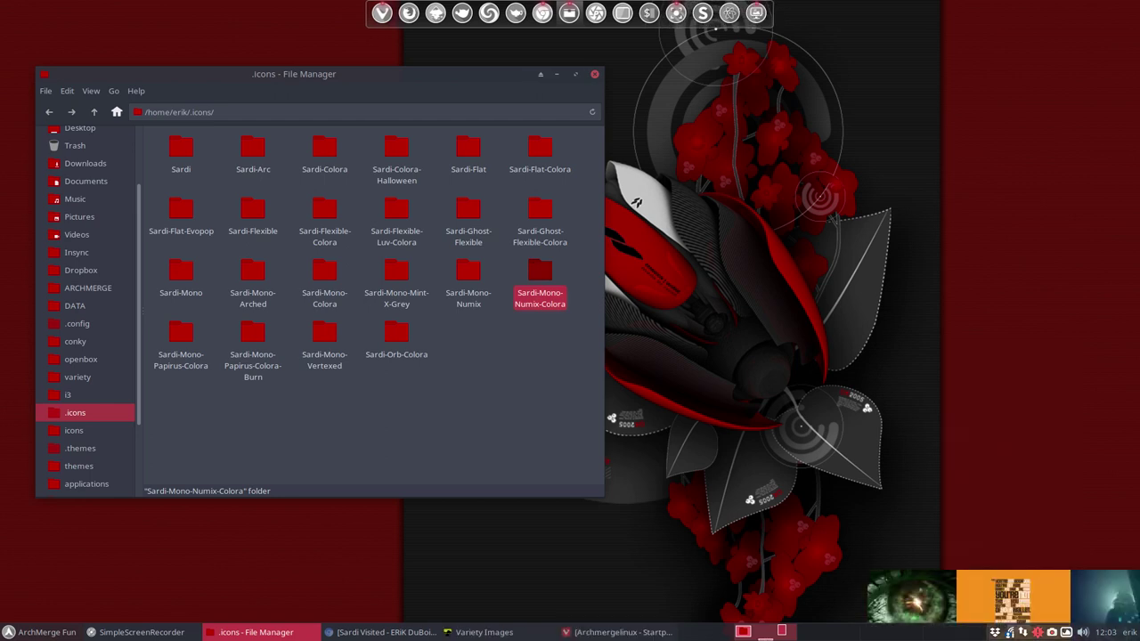
click(146, 597)
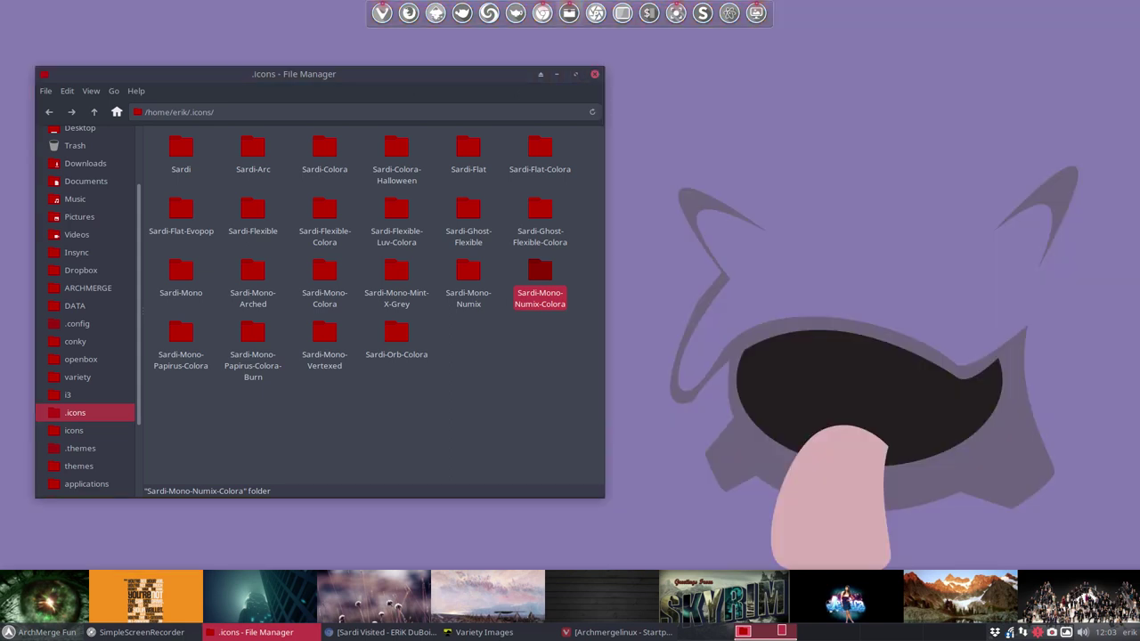
right_click(1038, 632)
click(980, 588)
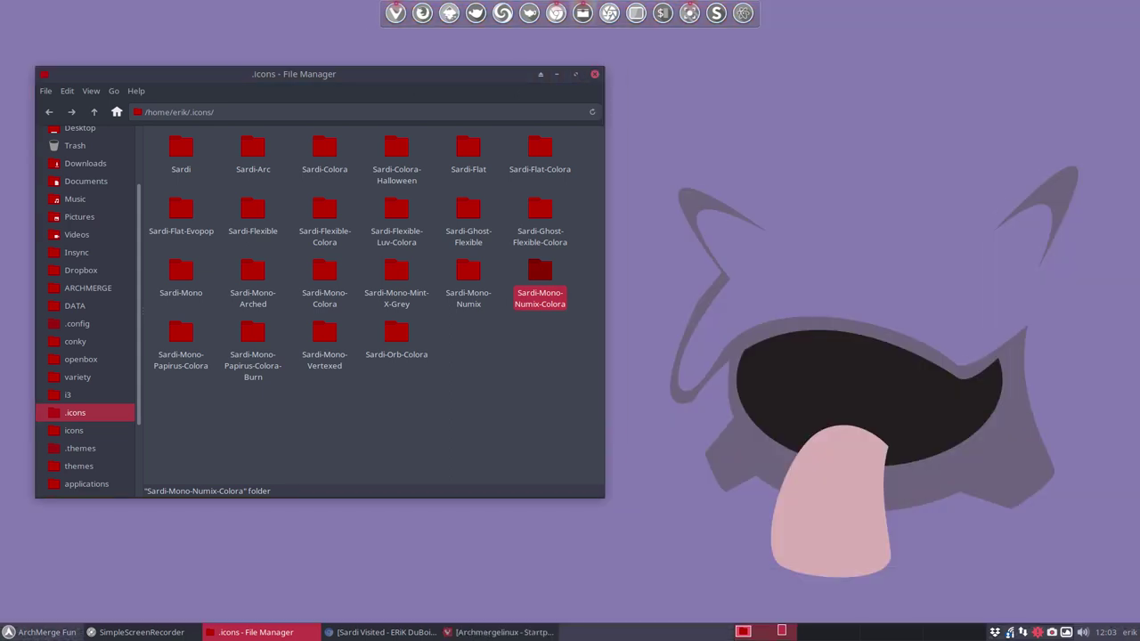
Move the file manager toward the middle of the desktop and duplicate the Sardi-Mono-Numix-Colora folder within .icons
drag(306, 77, 409, 89)
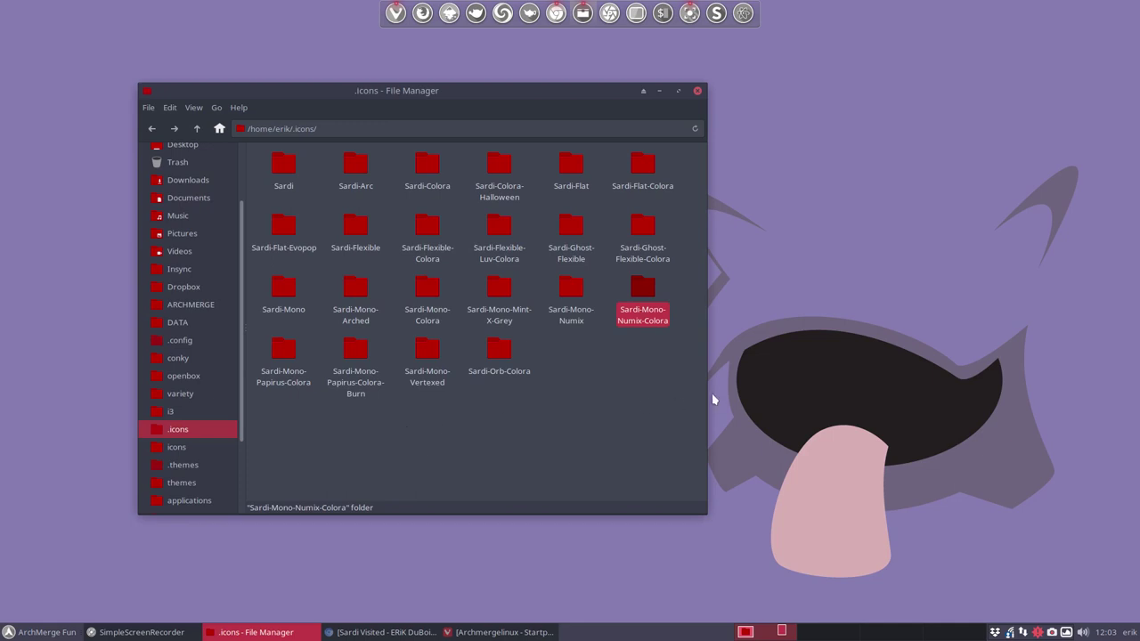
click(653, 373)
click(642, 291)
key(ctrl+v)
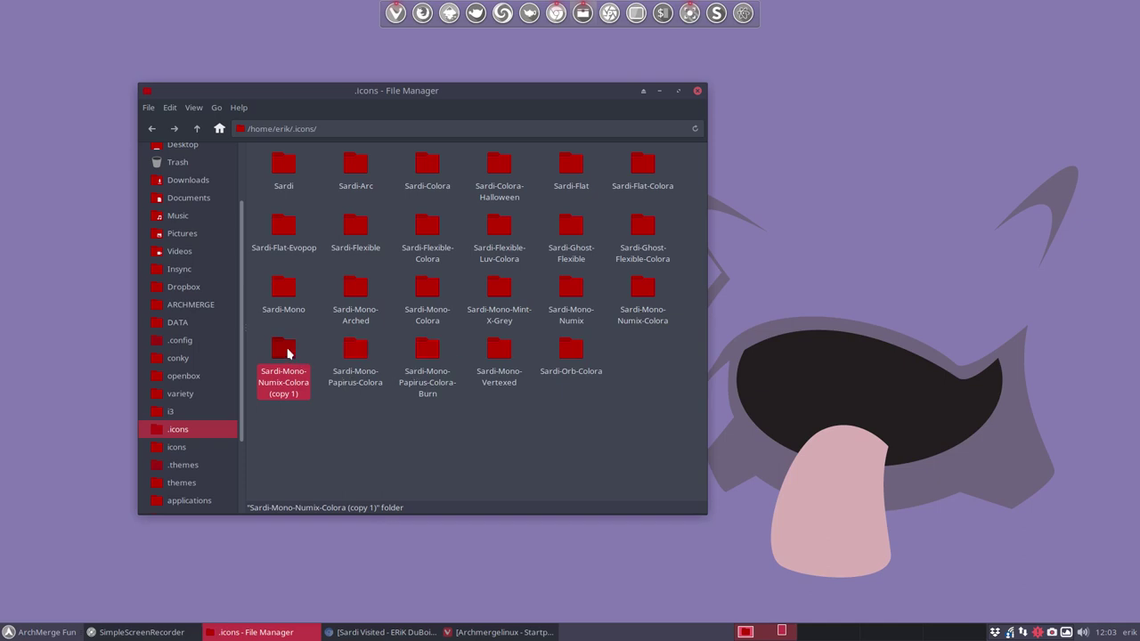
Rename the copied theme folder as Sardi-Mono-Numix-Color-Pokemon
key(F2)
key(End)
key(BackSpace)
key(BackSpace)
key(BackSpace)
key(BackSpace)
key(BackSpace)
key(BackSpace)
key(BackSpace)
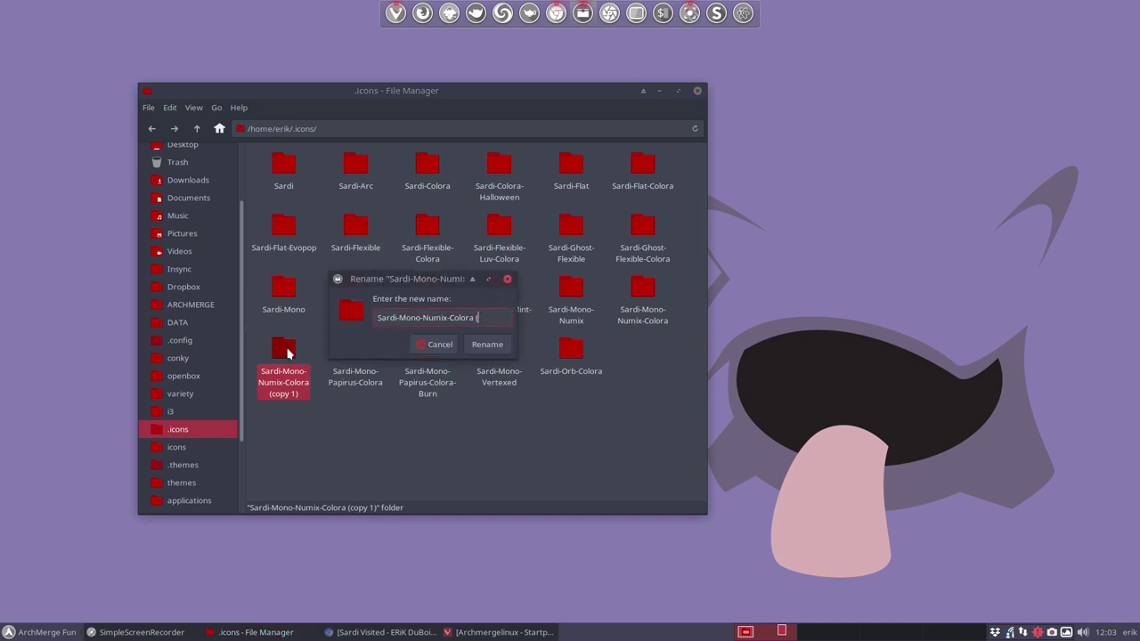
key(BackSpace)
key(BackSpace)
key(BackSpace)
text(-Pokemon)
key(Return)
In the new Pokemon folder's index.theme, set the theme name to Sardi Mono Numix Colora Pokemon, save the file and close the editor
double_click(287, 353)
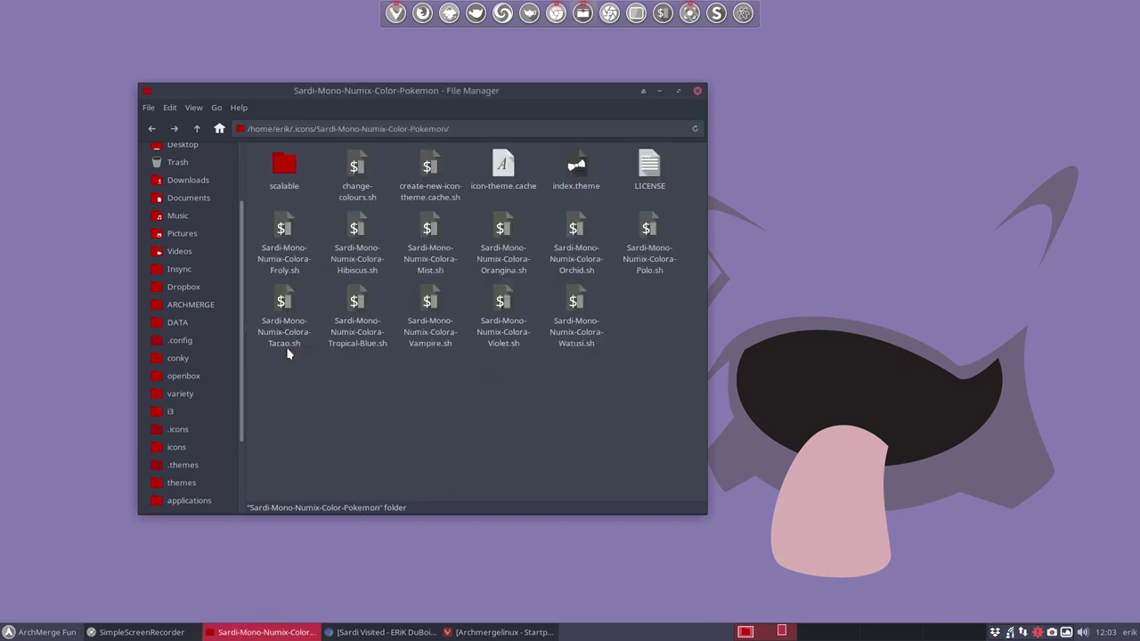
click(575, 171)
double_click(574, 171)
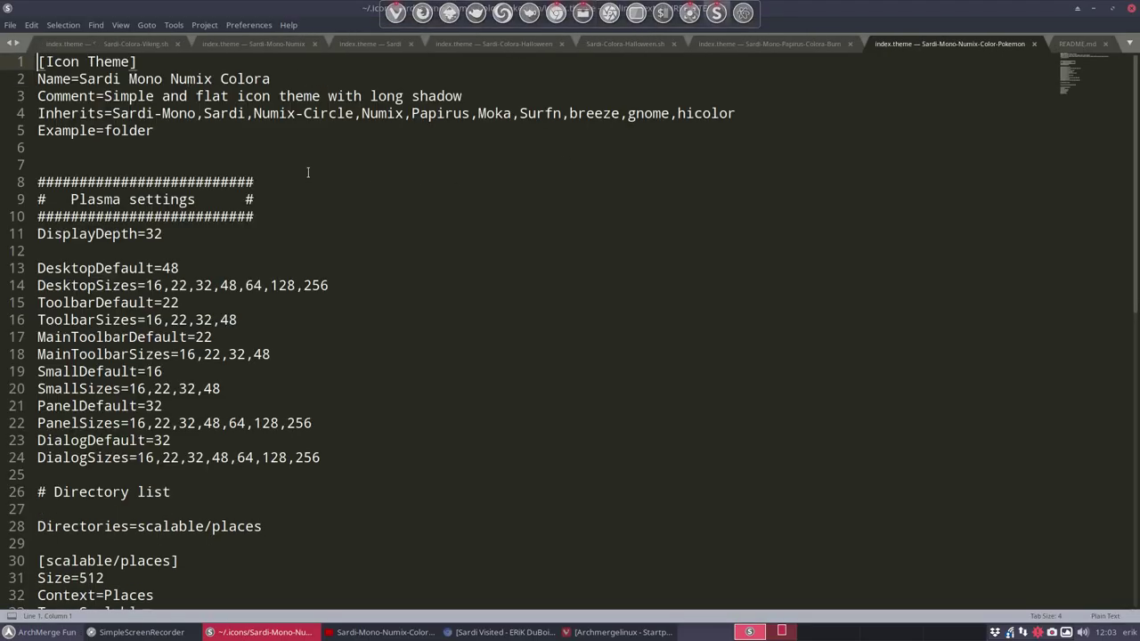
click(322, 72)
text(Pokemon)
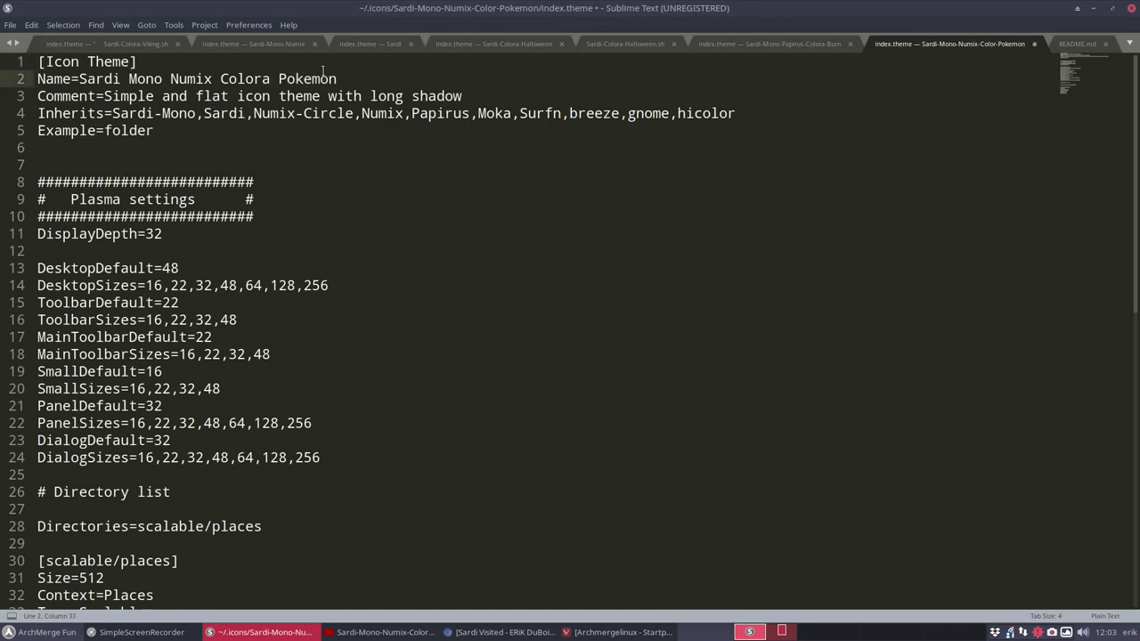
key(ctrl+s)
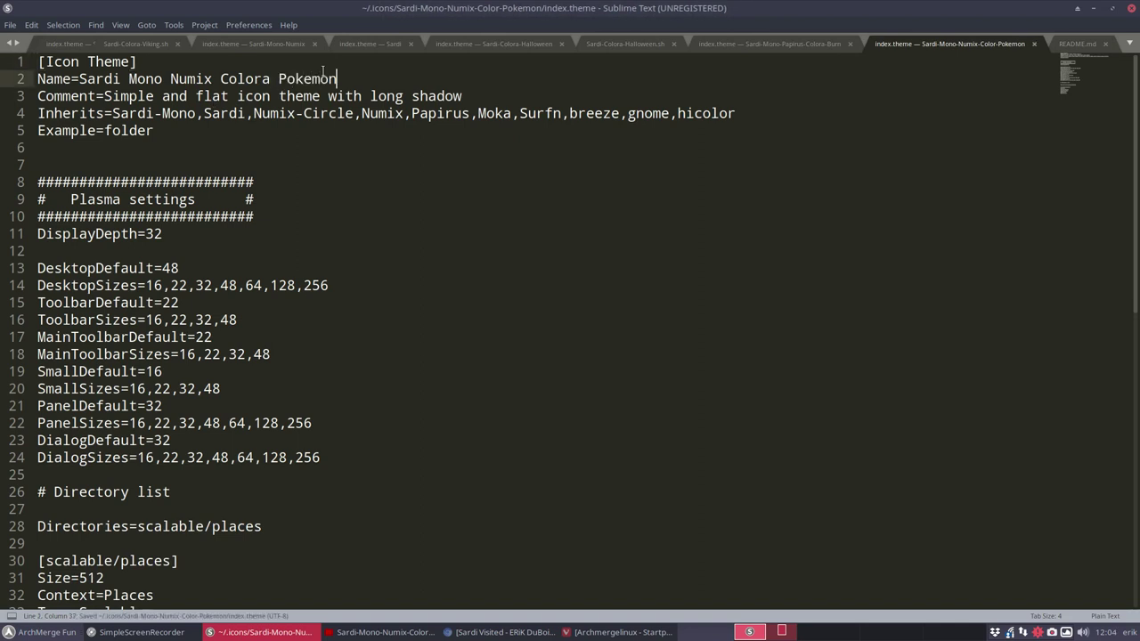
click(1132, 8)
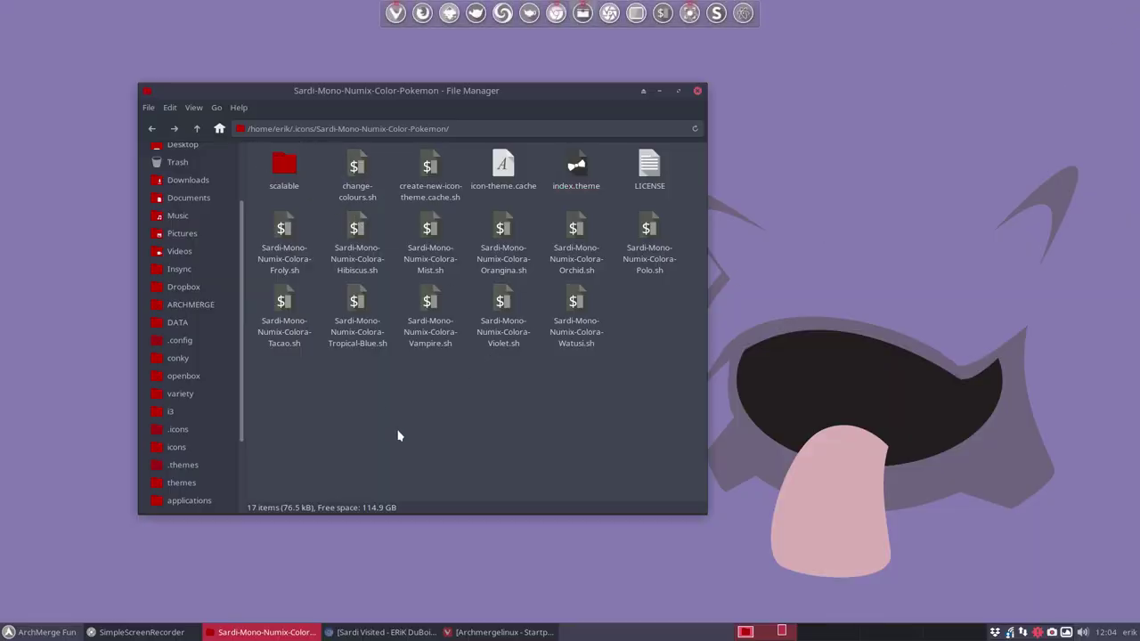
Duplicate change-colours.sh inside the Sardi-Mono-Numix-Color-Pokemon folder
click(353, 180)
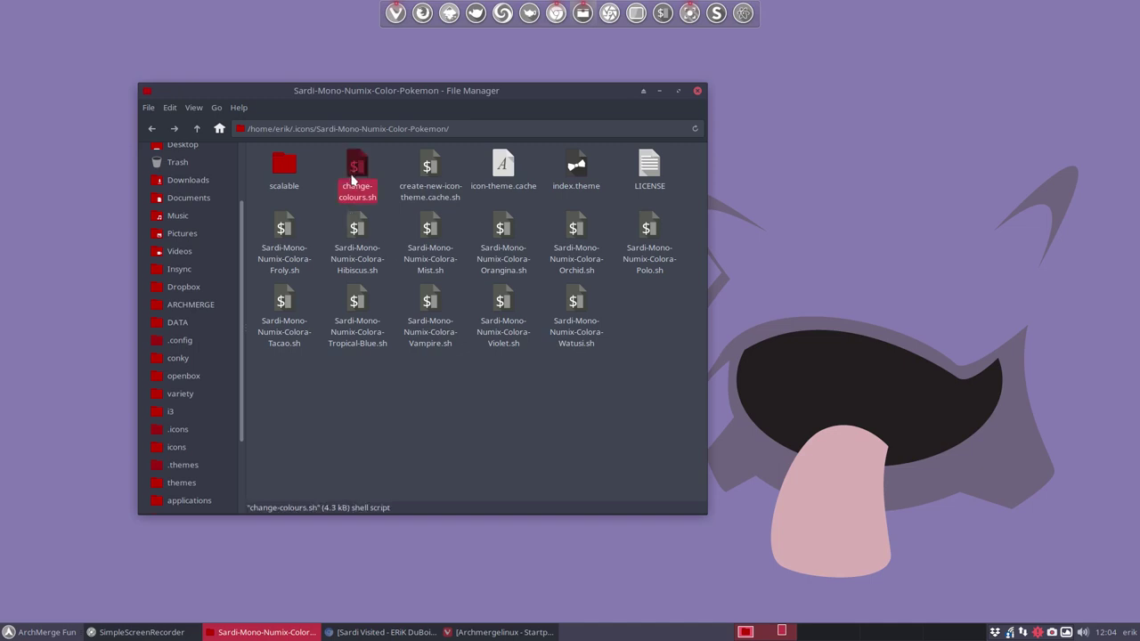
key(ctrl+c)
key(ctrl+v)
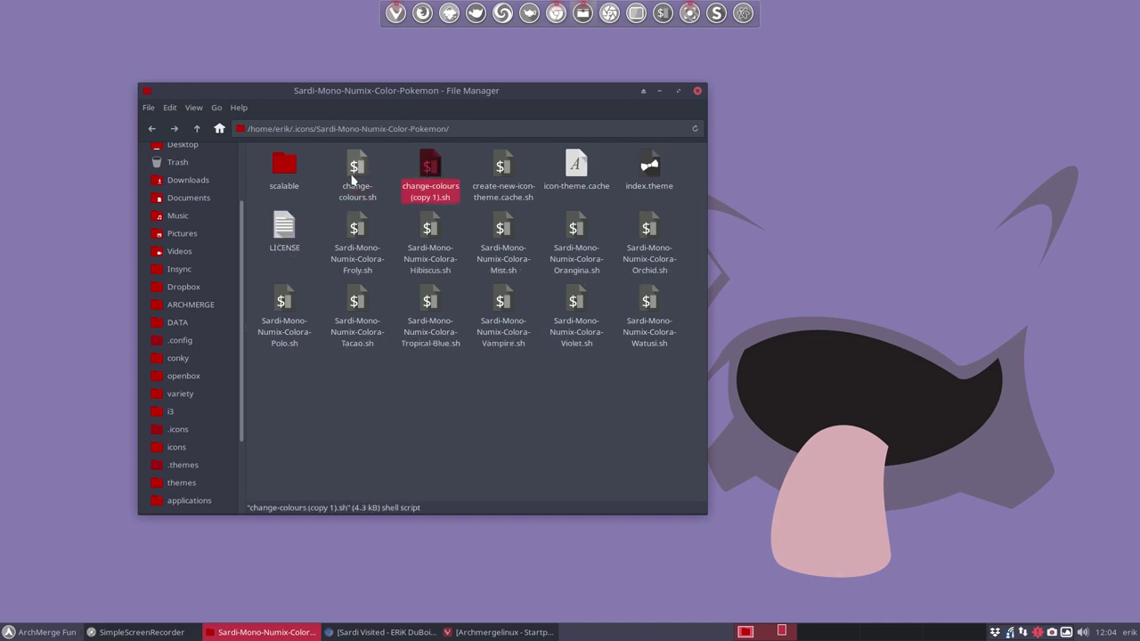
Rename the change-colours copy as Sardi-Mono-Numix-Colora-Tropical-Pokemon.sh, reusing the name of the Tropical-Blue script
click(431, 304)
key(F2)
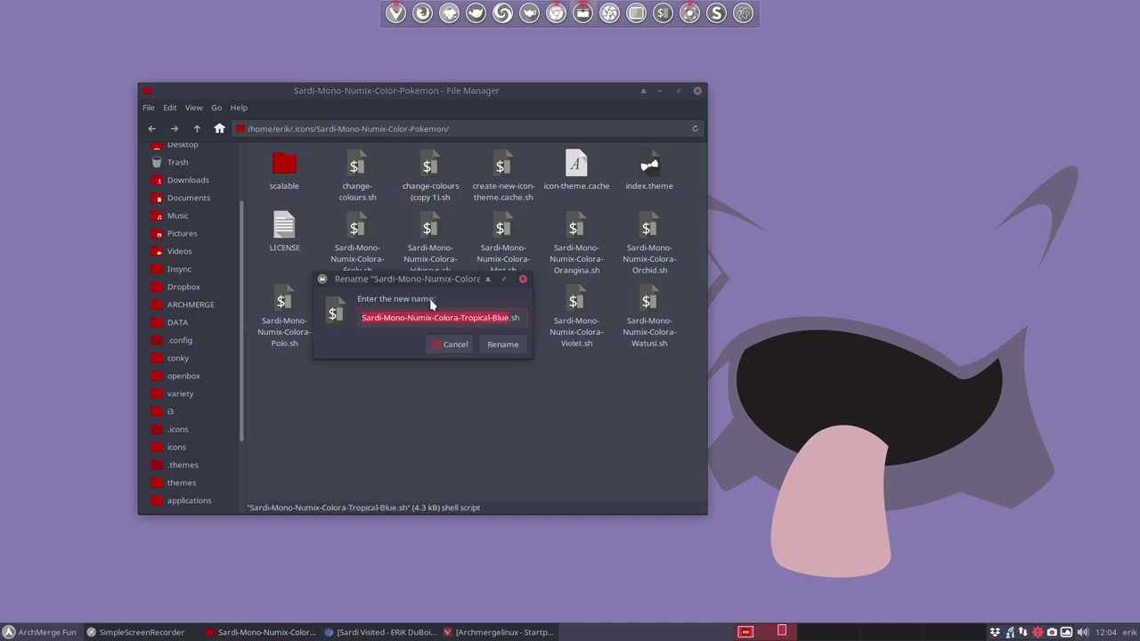
key(Escape)
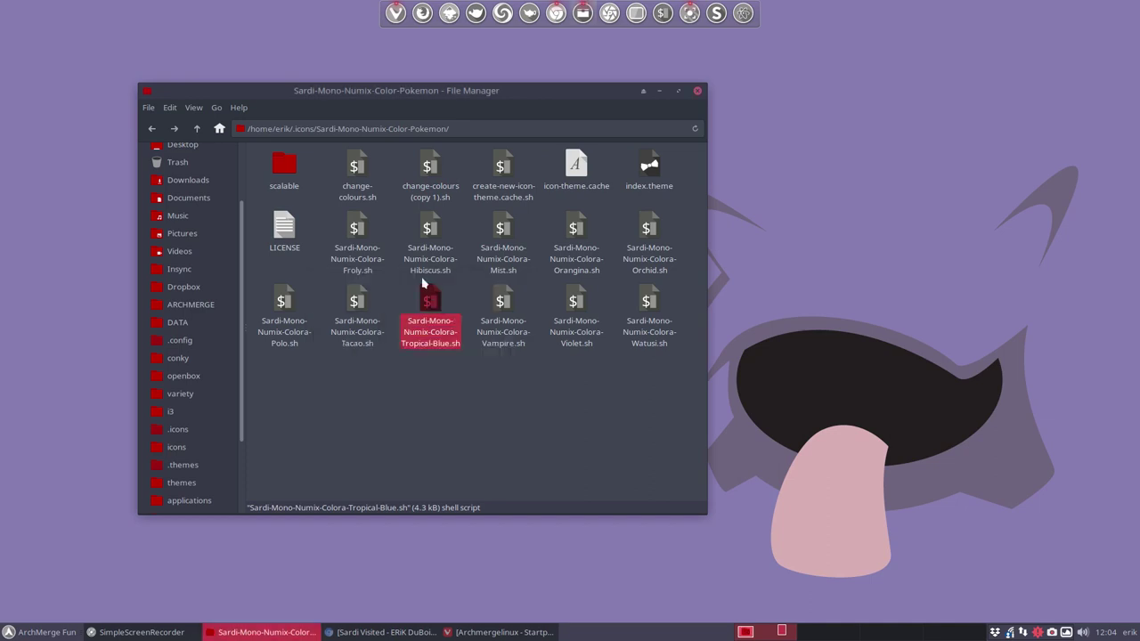
click(431, 168)
key(F2)
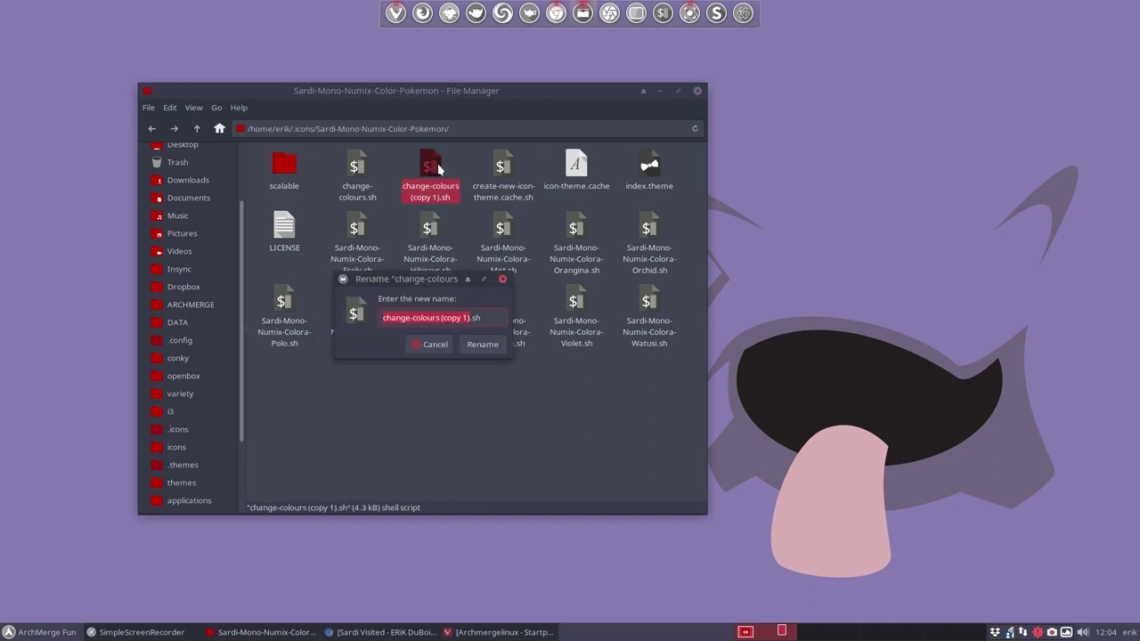
key(ctrl+v)
key(BackSpace)
key(BackSpace)
key(BackSpace)
key(BackSpace)
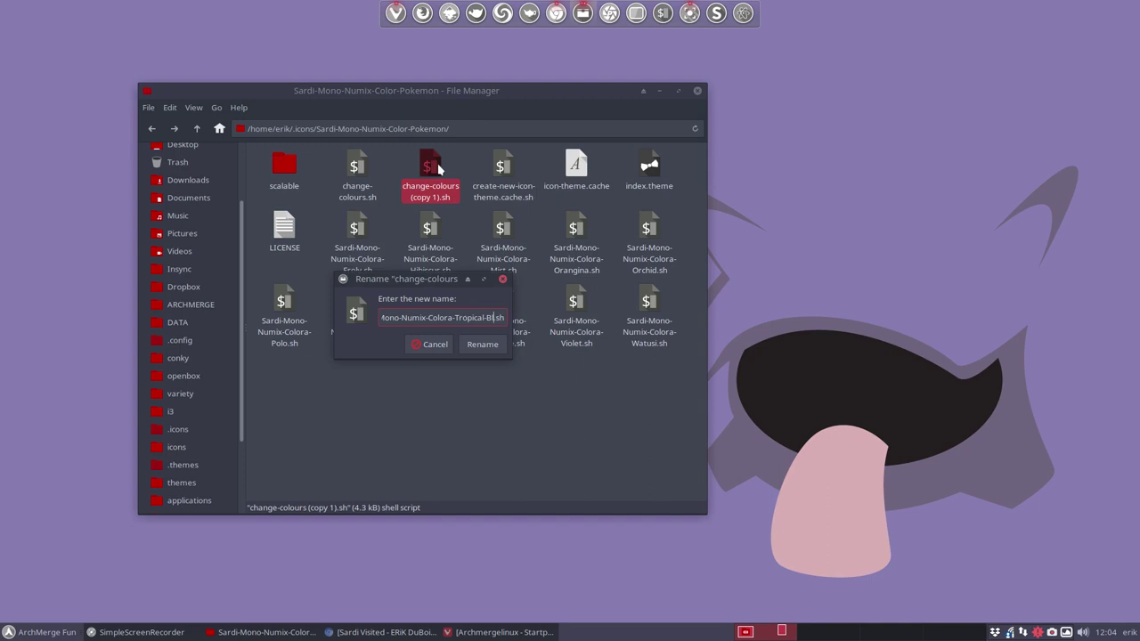
text(Pokemon)
key(Return)
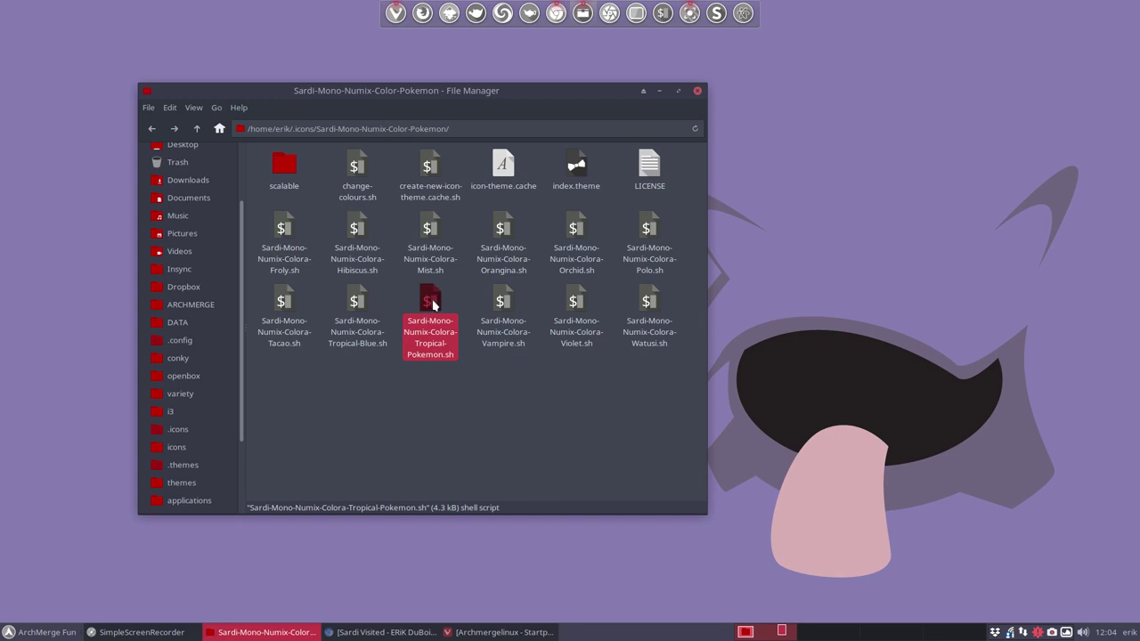
Open default-folder-google-drive.svg from the theme's scalable/places folder in Inkscape and tile its window to half the screen
double_click(282, 162)
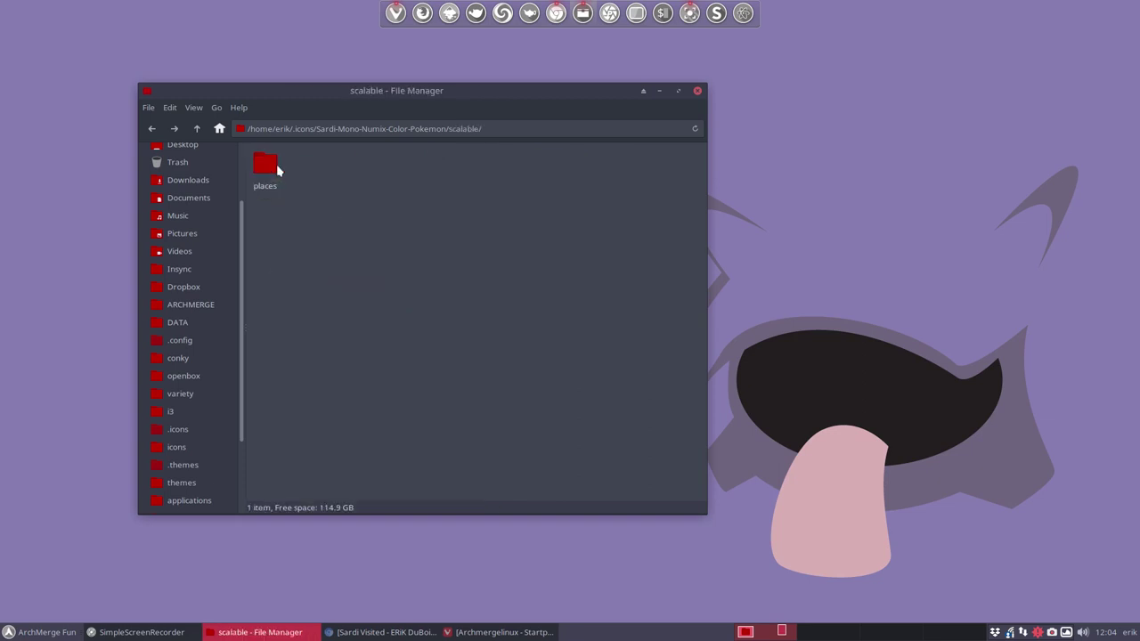
double_click(266, 166)
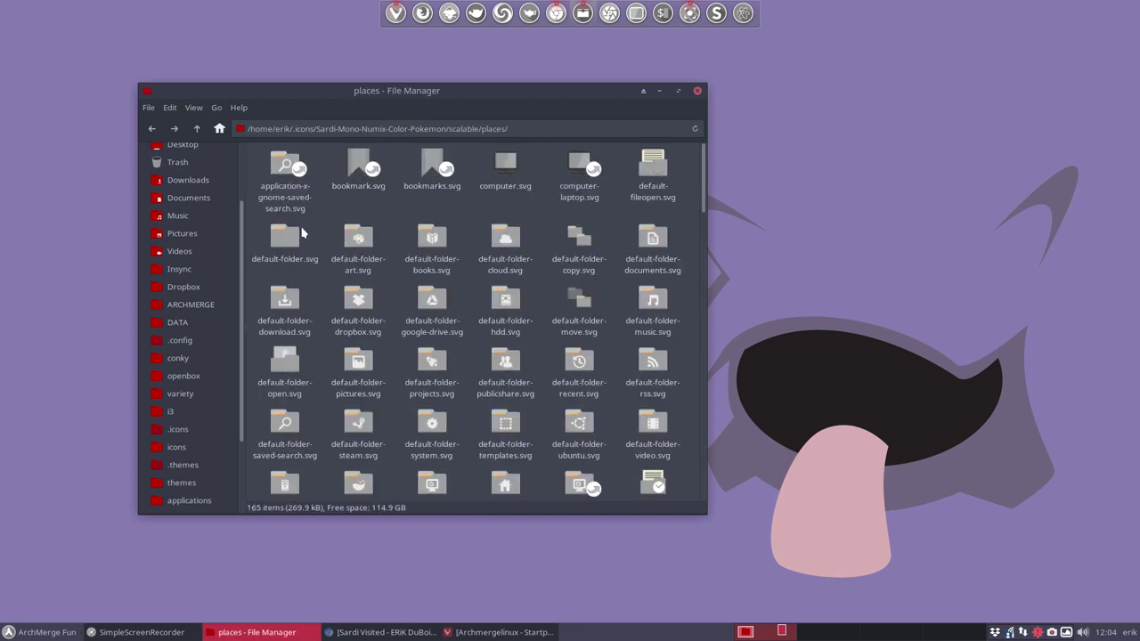
click(445, 309)
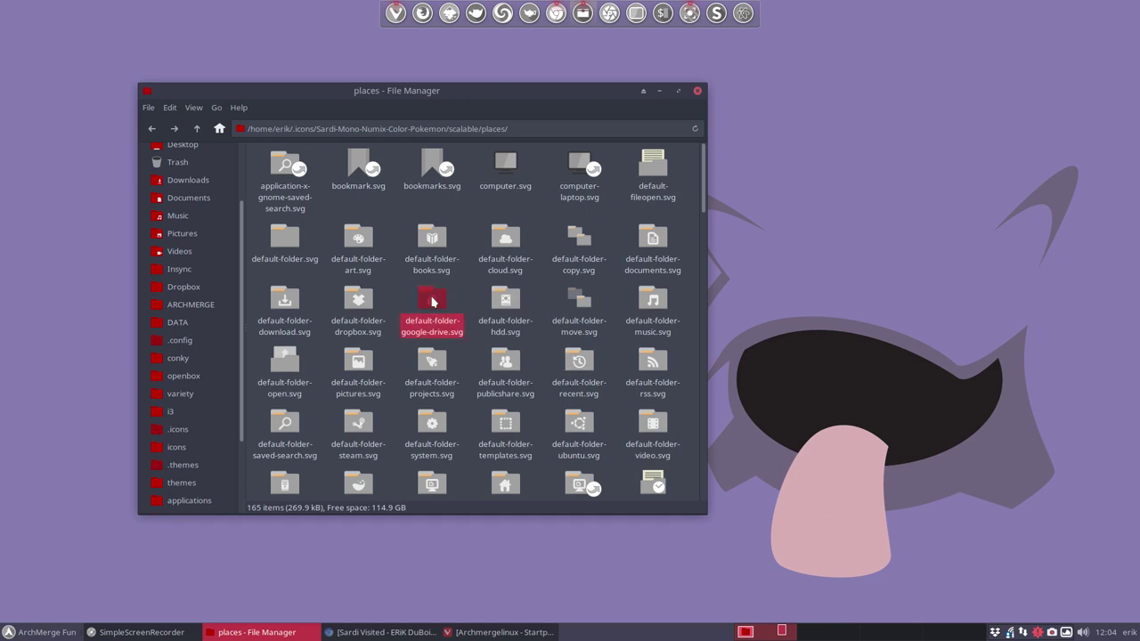
right_click(433, 300)
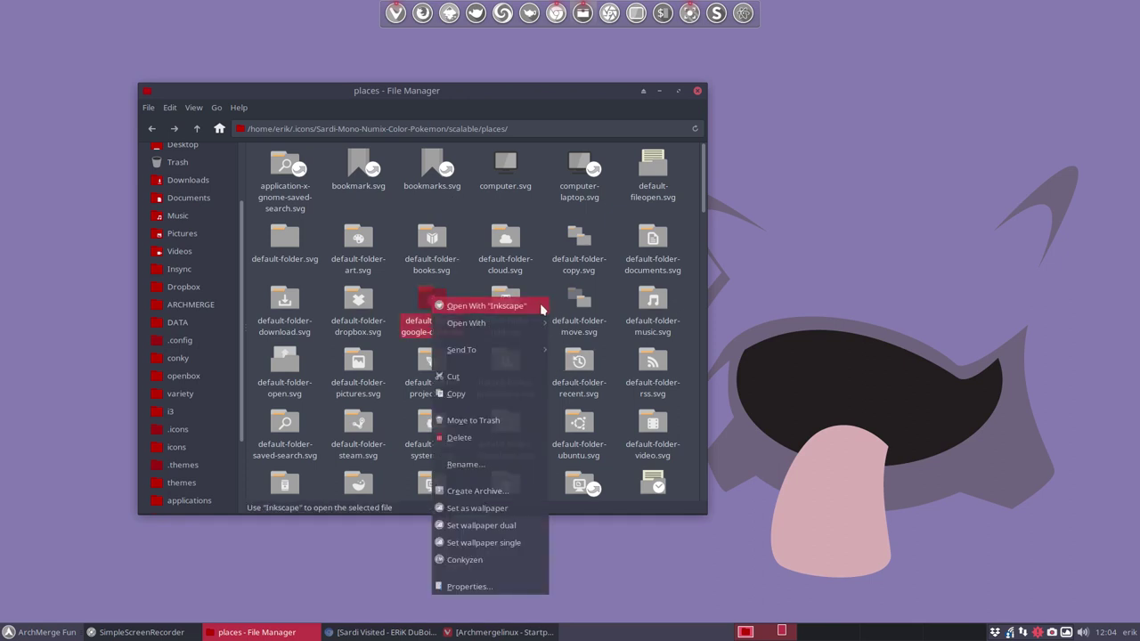
mouse_move(533, 322)
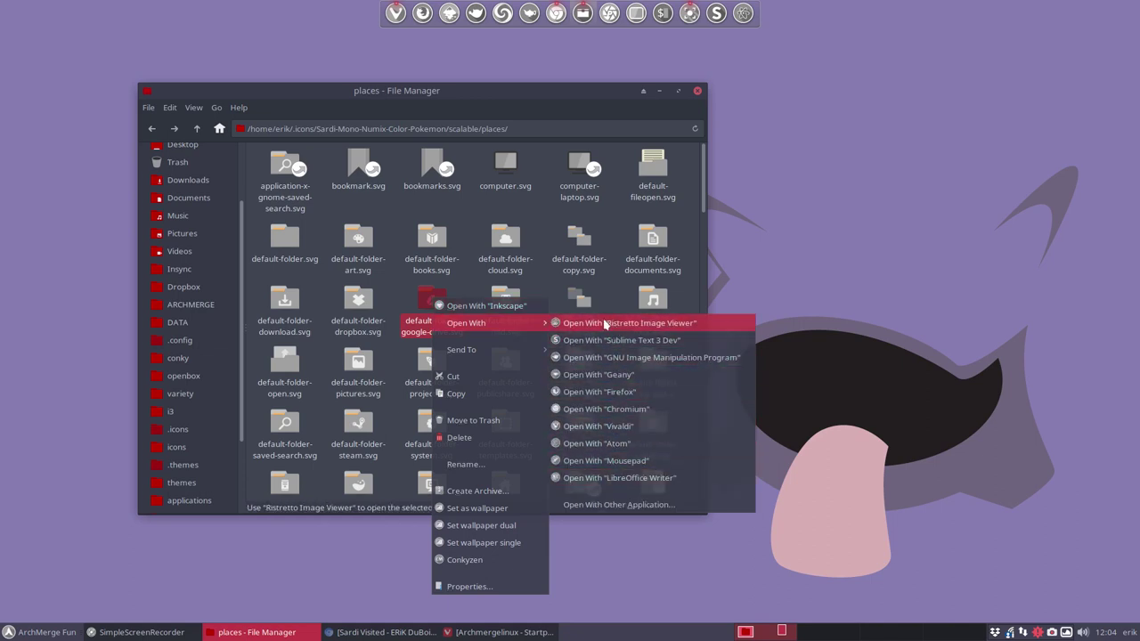
click(509, 308)
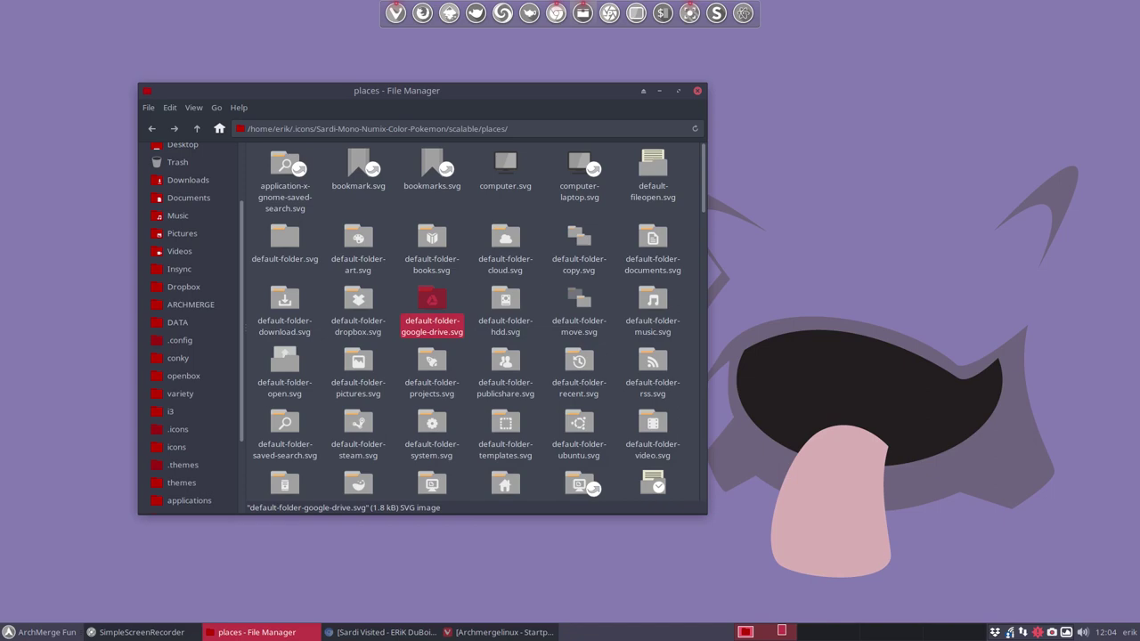
drag(245, 13, 1139, 230)
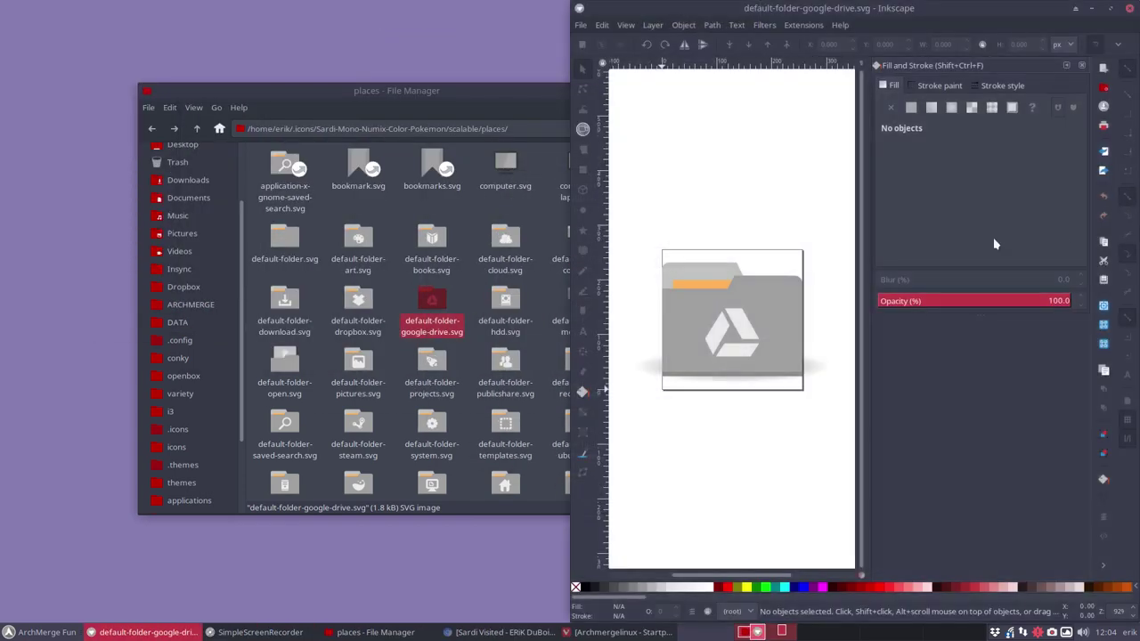
Return to the Sardi-Mono-Numix-Color-Pokemon folder and rename the Tropical-Pokemon script as Sardi-Mono-Numix-Colora-Pokemon.sh
click(478, 94)
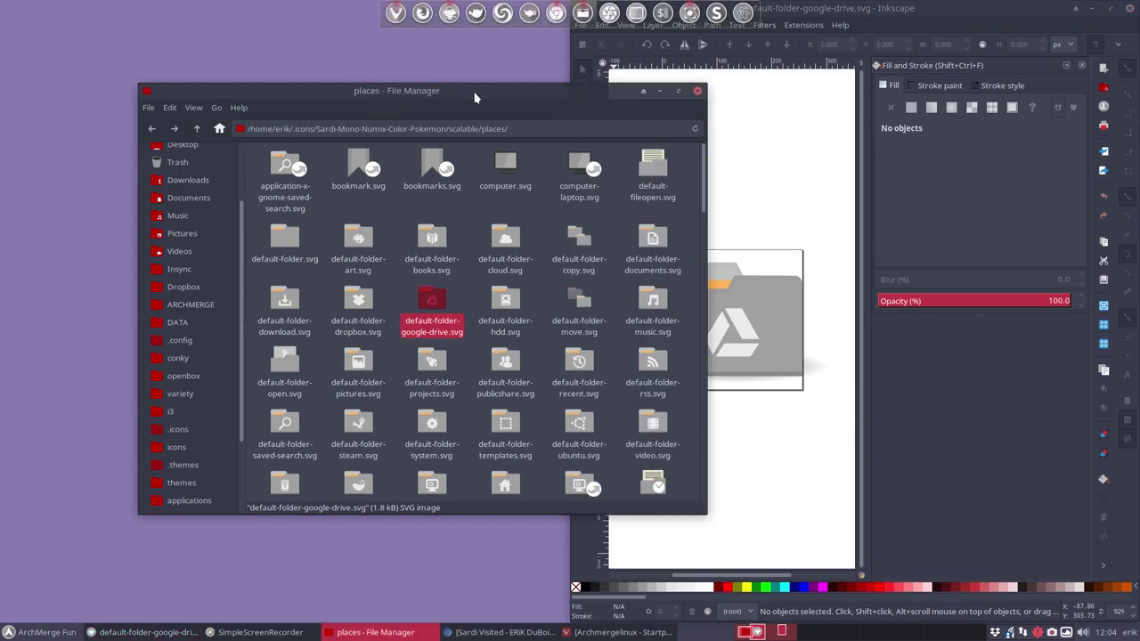
click(197, 130)
click(197, 129)
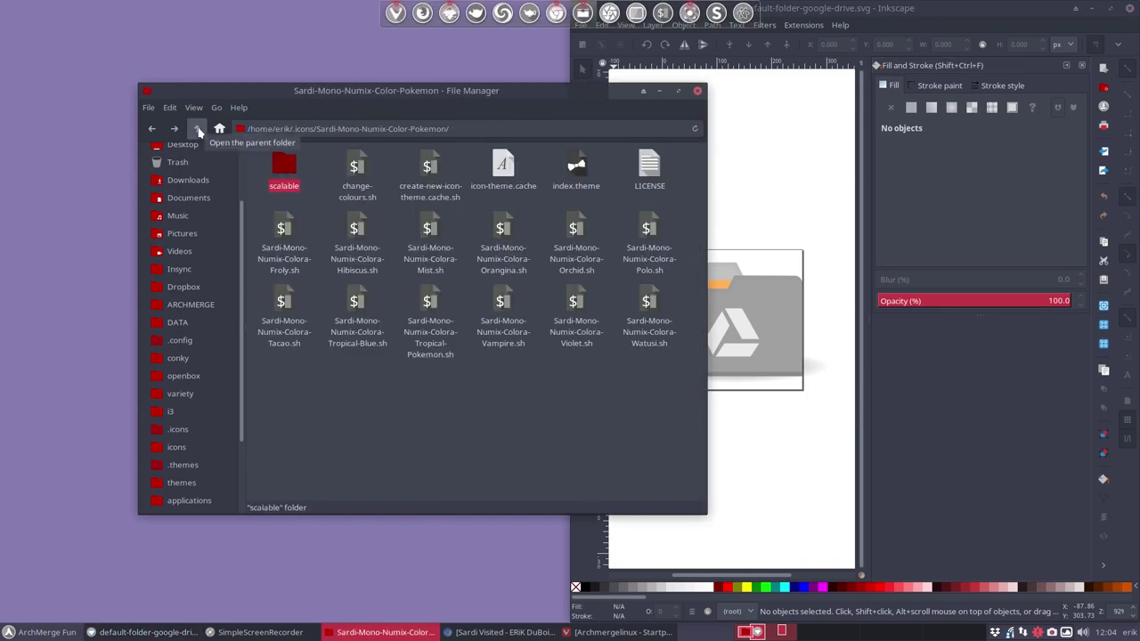
click(505, 374)
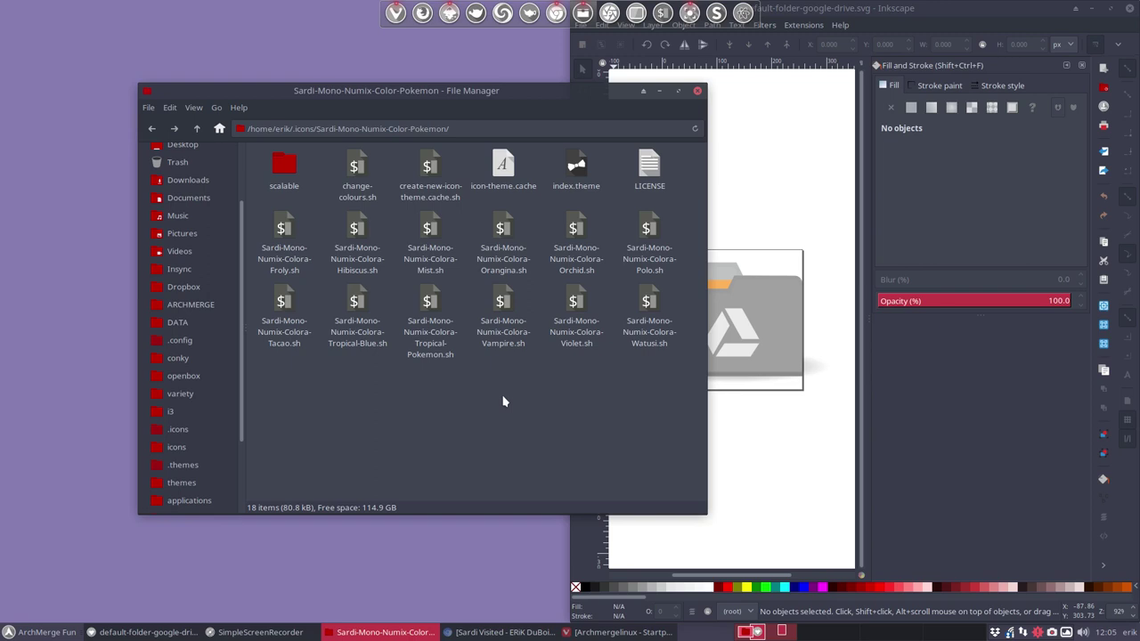
click(436, 351)
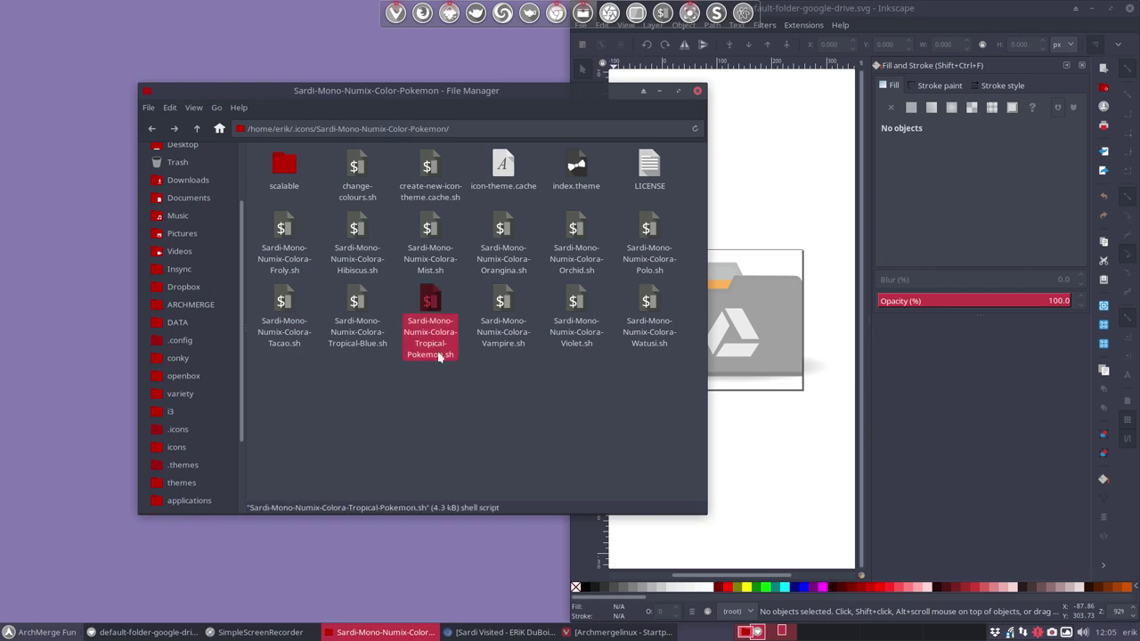
key(F2)
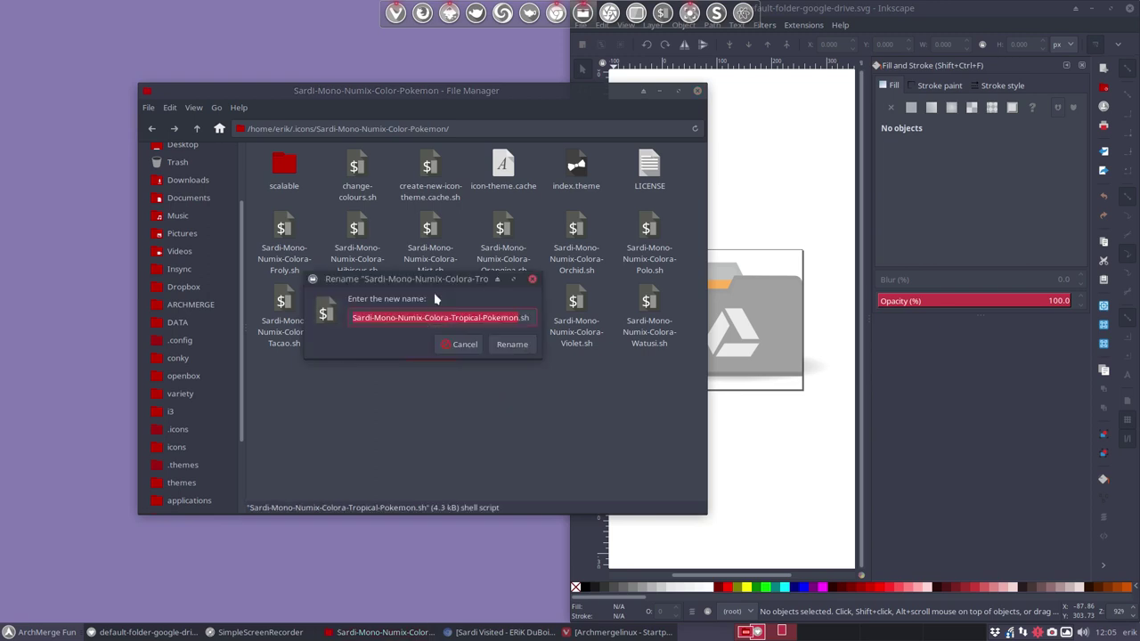
key(Home)
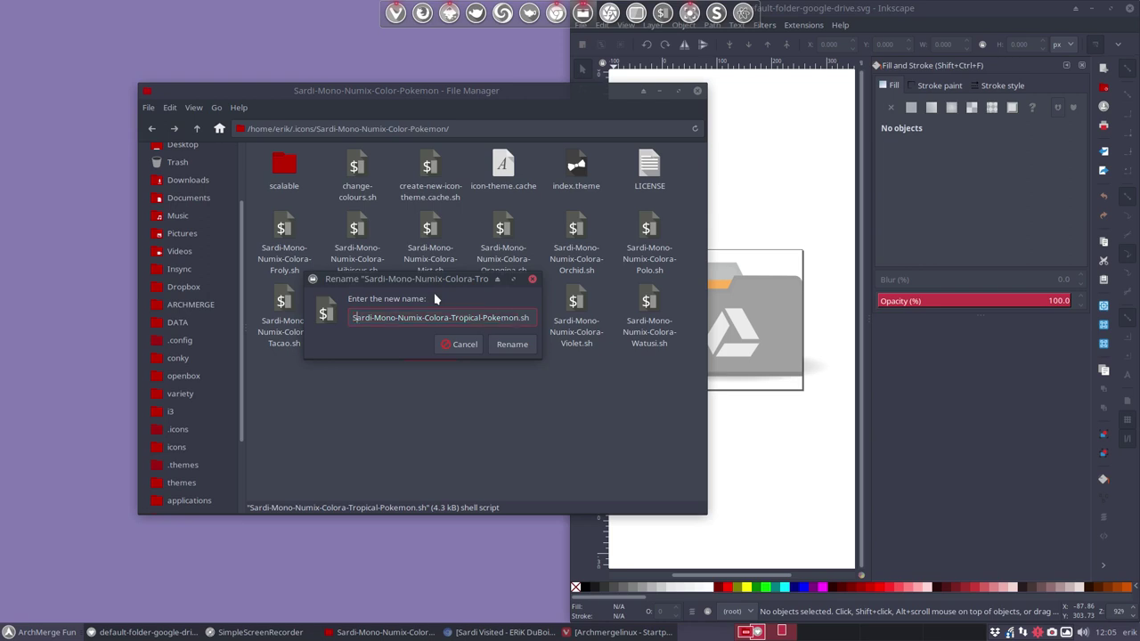
key(Delete)
key(Delete)
key(Delete)
key(Delete)
key(Delete)
key(Delete)
key(Delete)
key(Delete)
key(Delete)
key(Return)
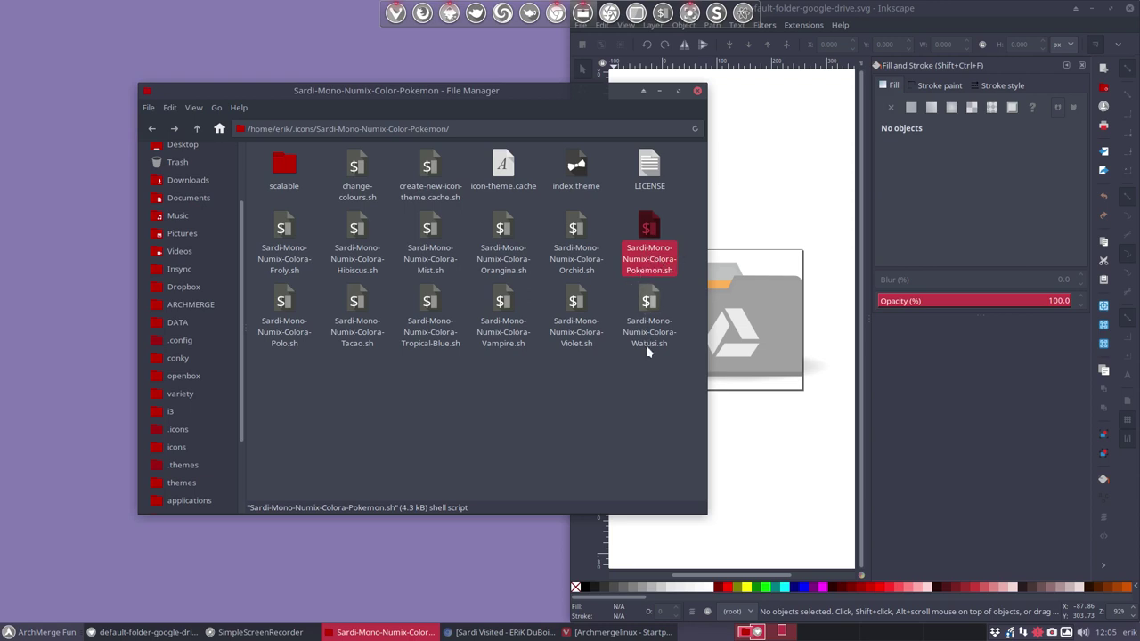
Open Sardi-Mono-Numix-Colora-Pokemon.sh in Atom, tile it beside Inkscape and minimize the file manager
click(651, 392)
click(653, 232)
double_click(653, 230)
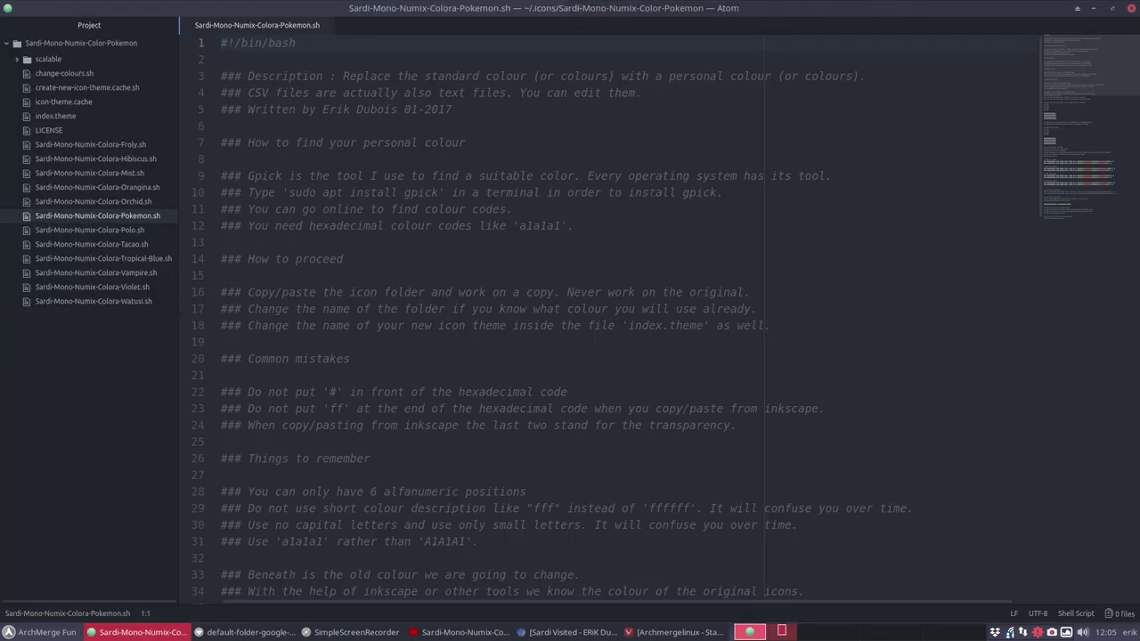
drag(623, 8, 4, 259)
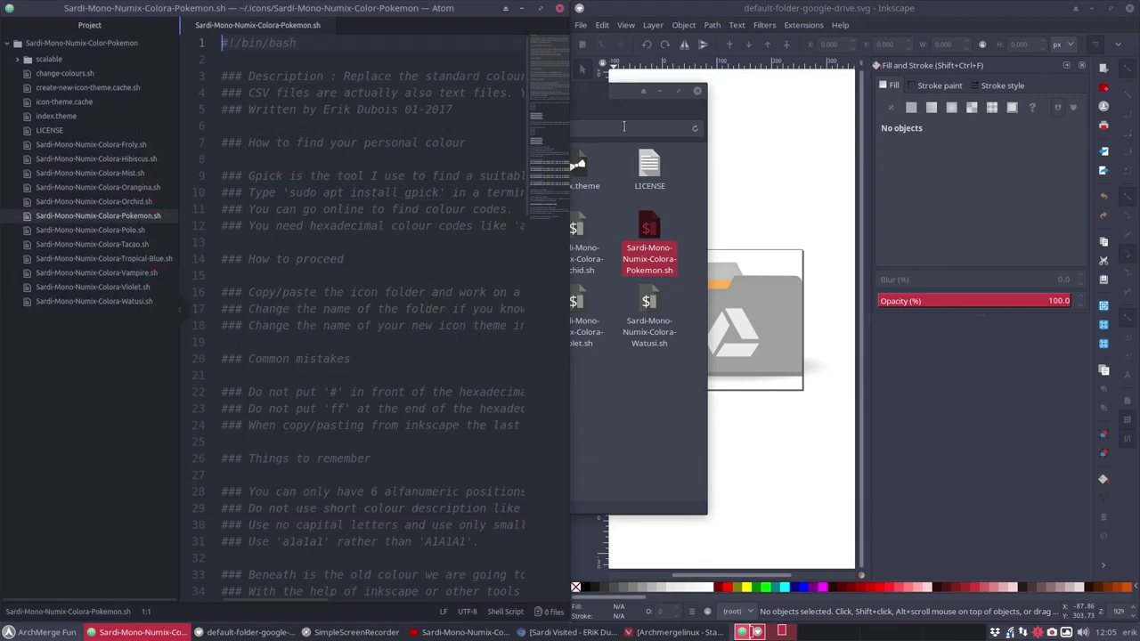
key(alt+F9)
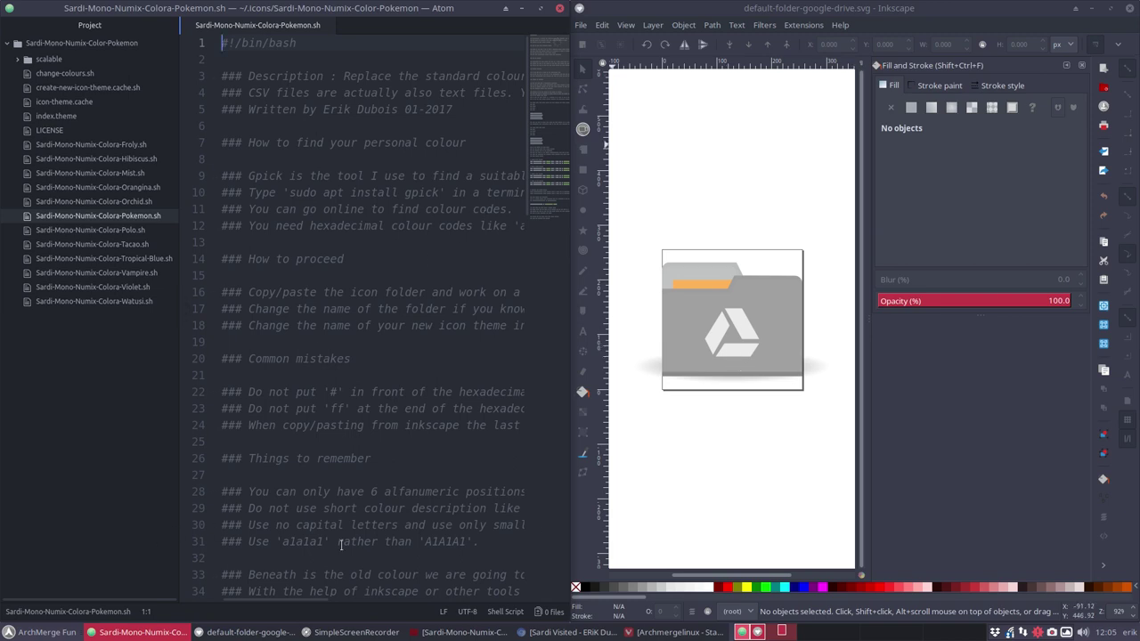
Switch to an empty workspace showing the wallpaper and launch Gpick
key(ctrl+alt+Right)
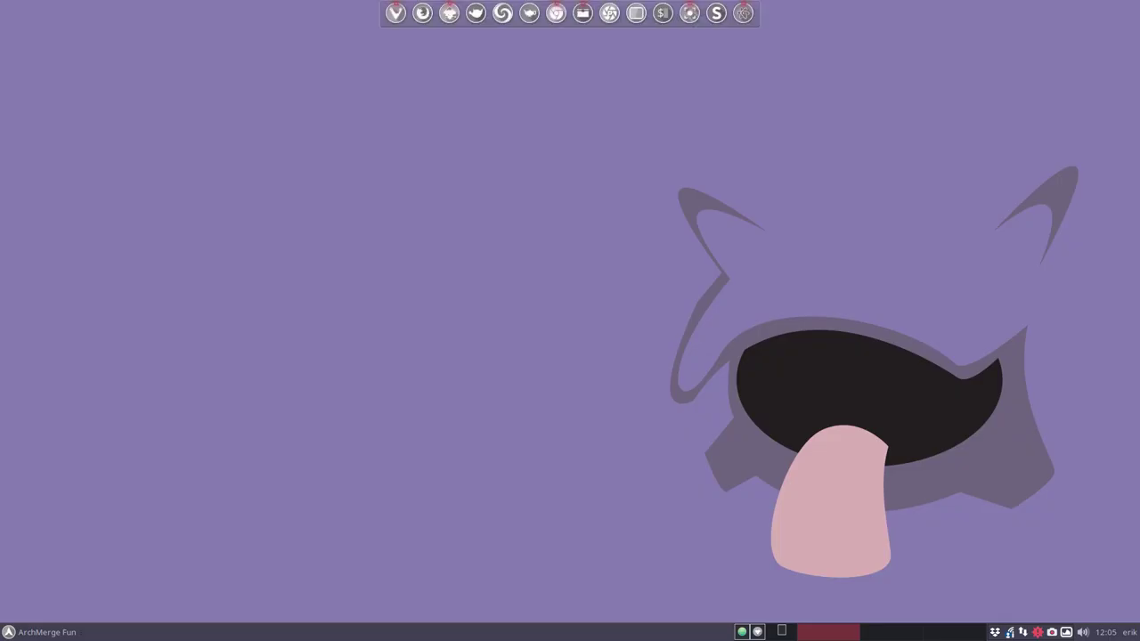
right_click(249, 310)
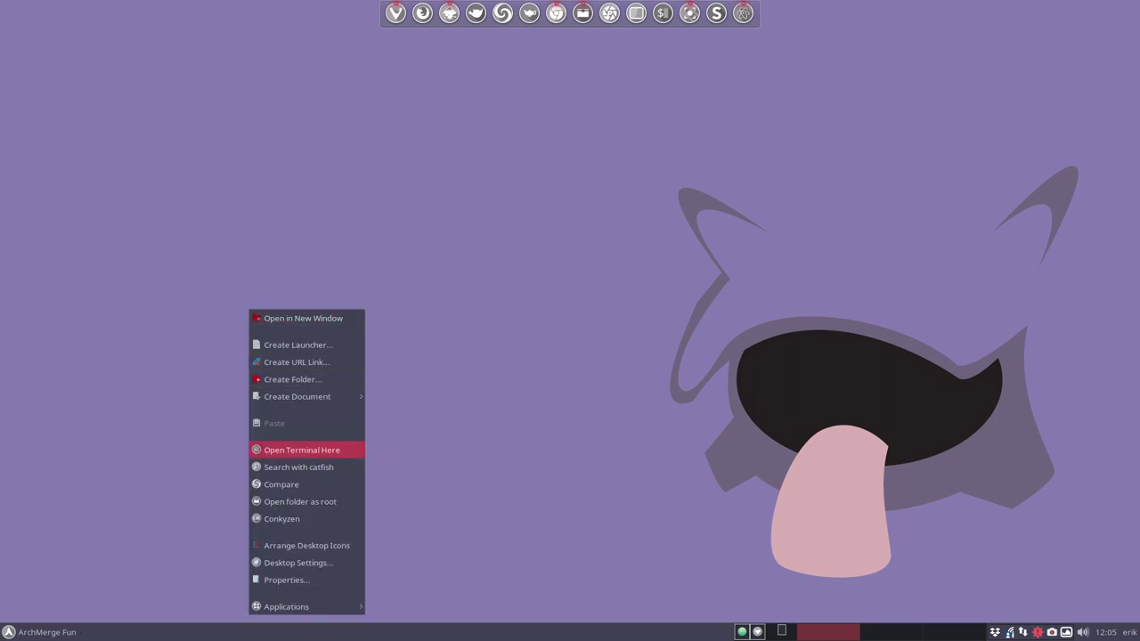
key(Escape)
key(super)
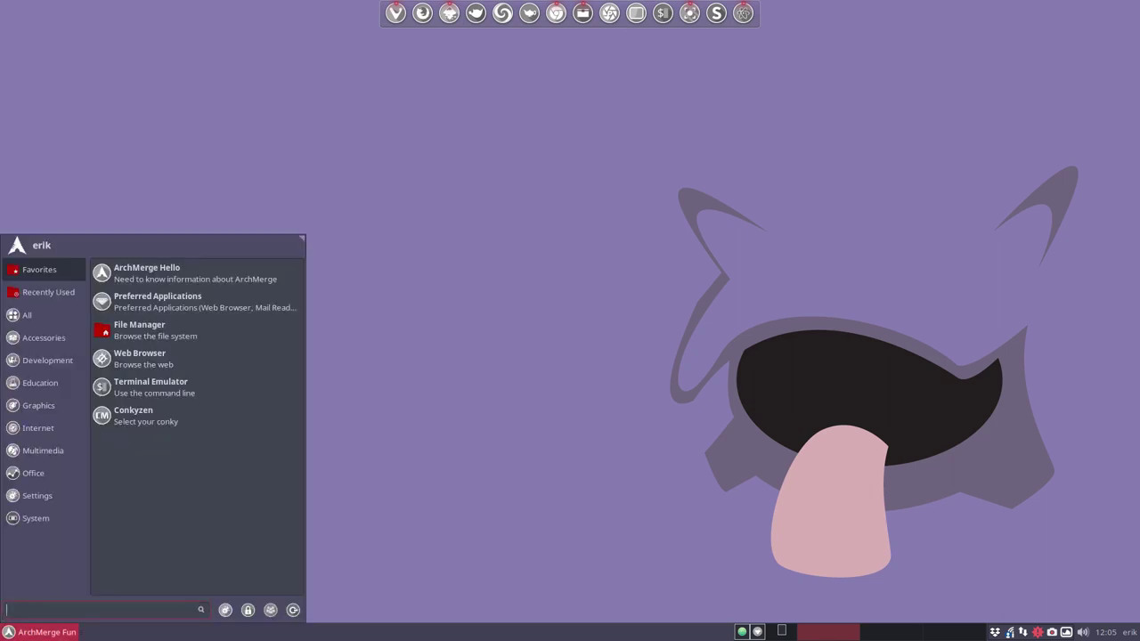
text(gpic)
key(Return)
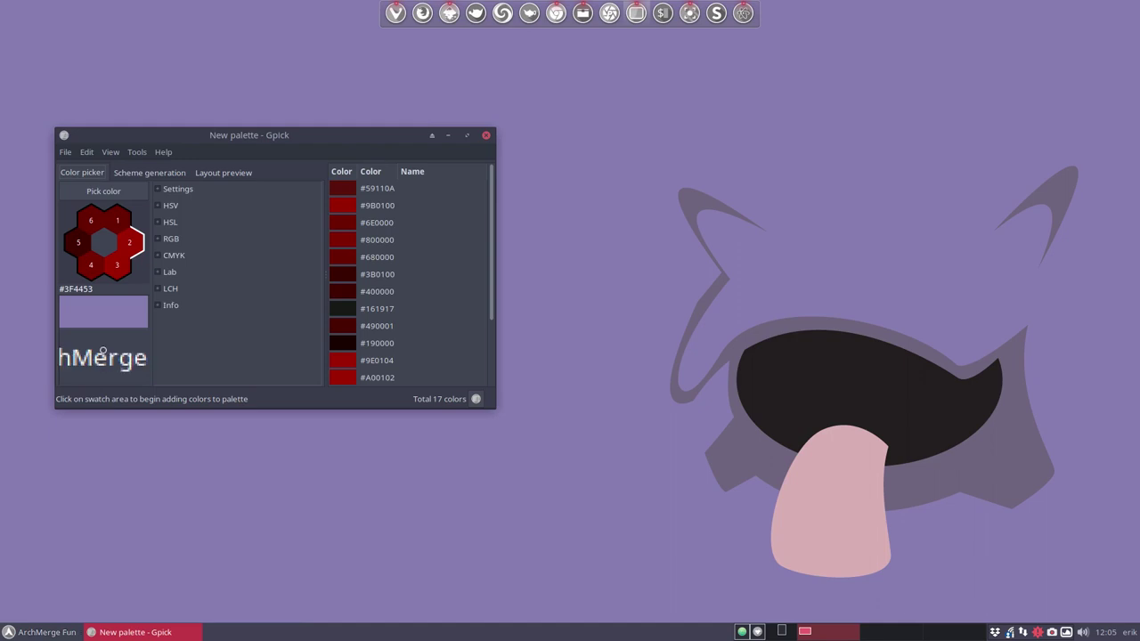
Clear the old palette and sample the wallpaper's purple #867DB2, pink #D8AFB5, grey-purple #6F657E and black #221E1F
right_click(409, 239)
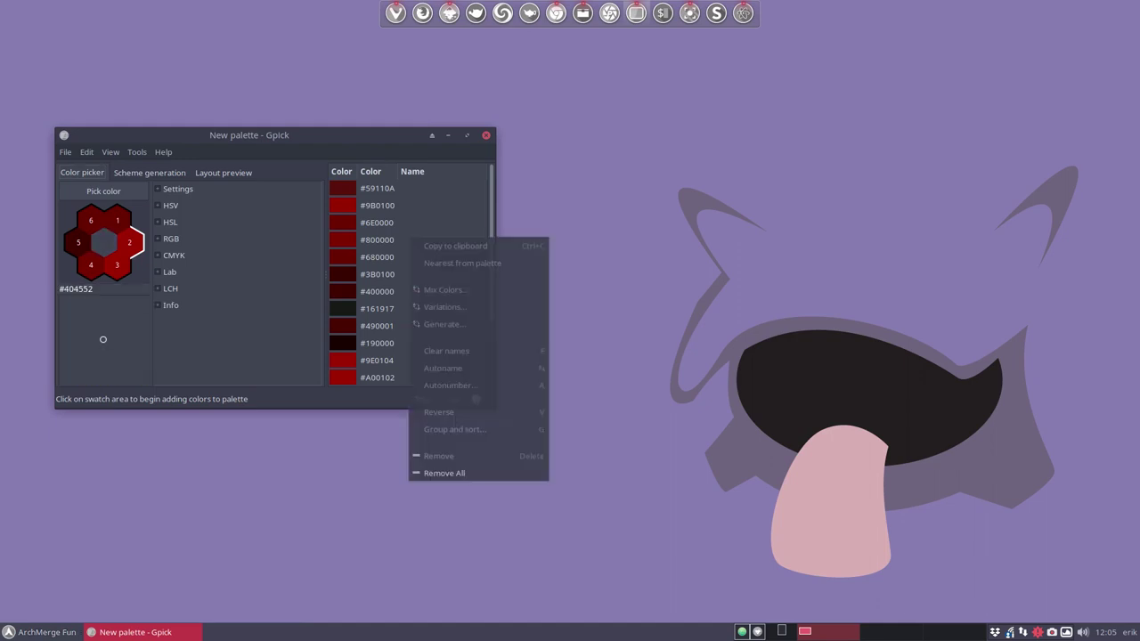
click(443, 473)
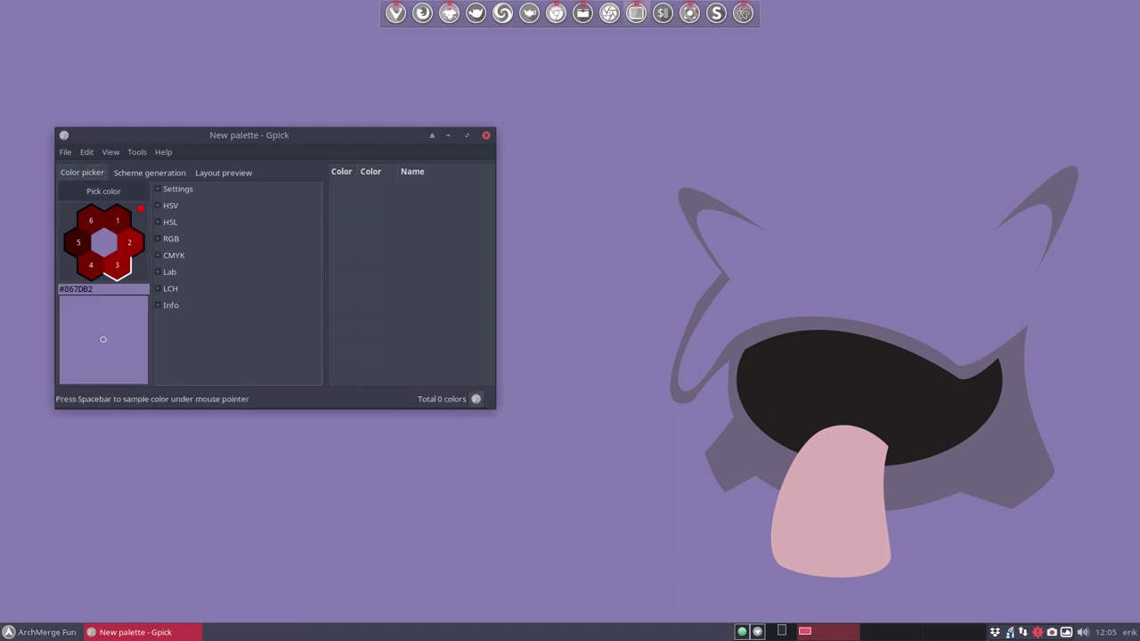
key(space)
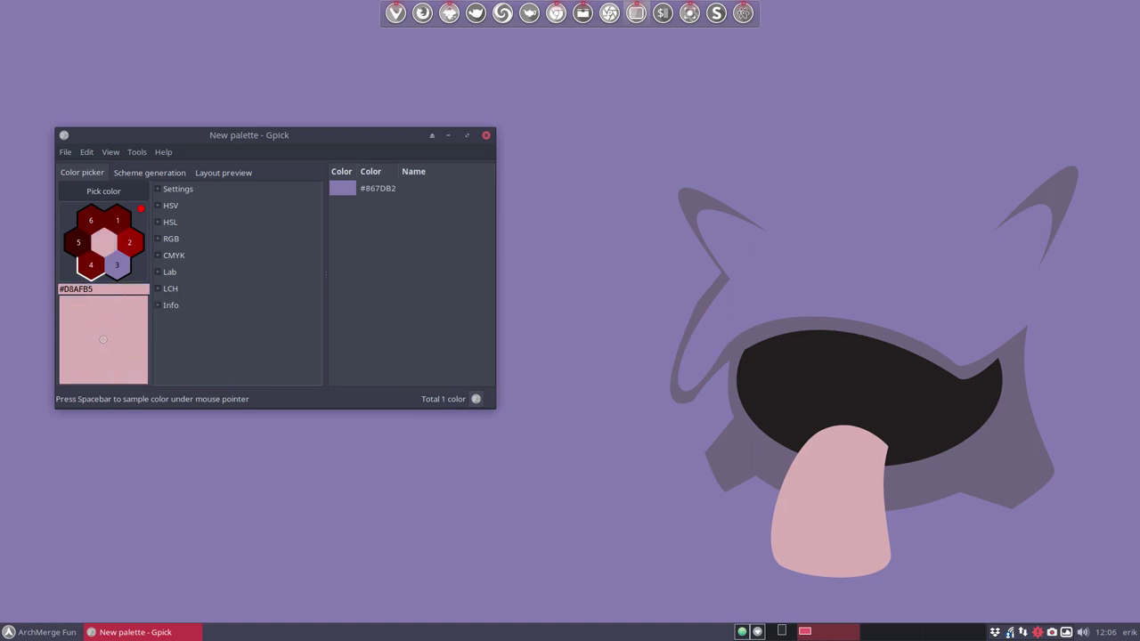
key(space)
key(space)
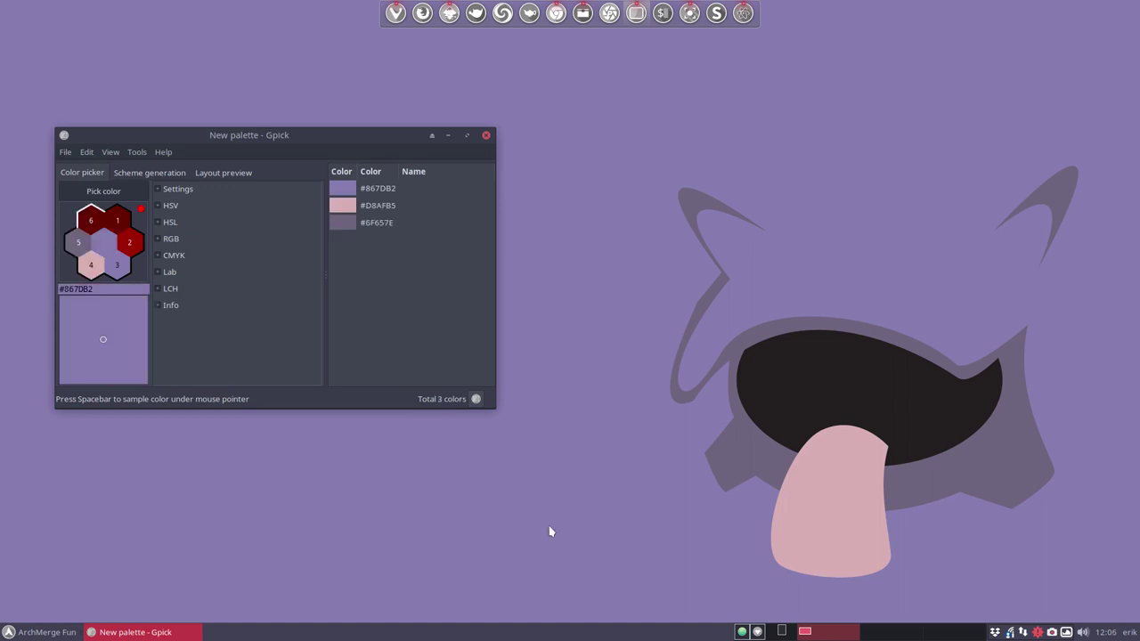
key(space)
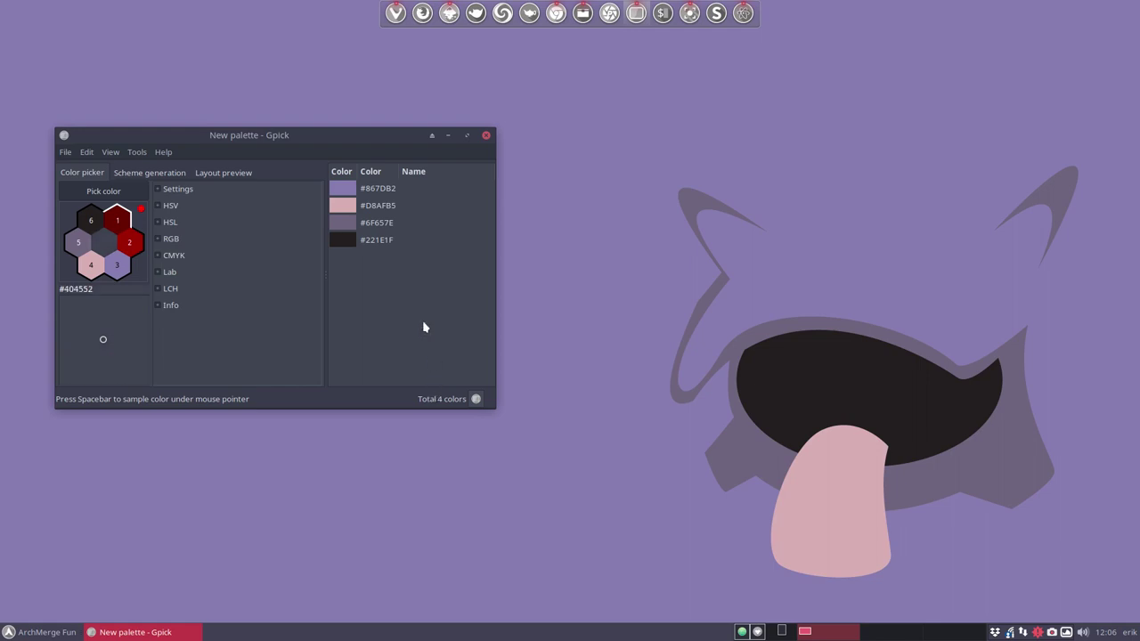
Move the Gpick window toward the middle of the desktop, view the Atom and Inkscape workspace, and return to the palette
drag(308, 133, 501, 142)
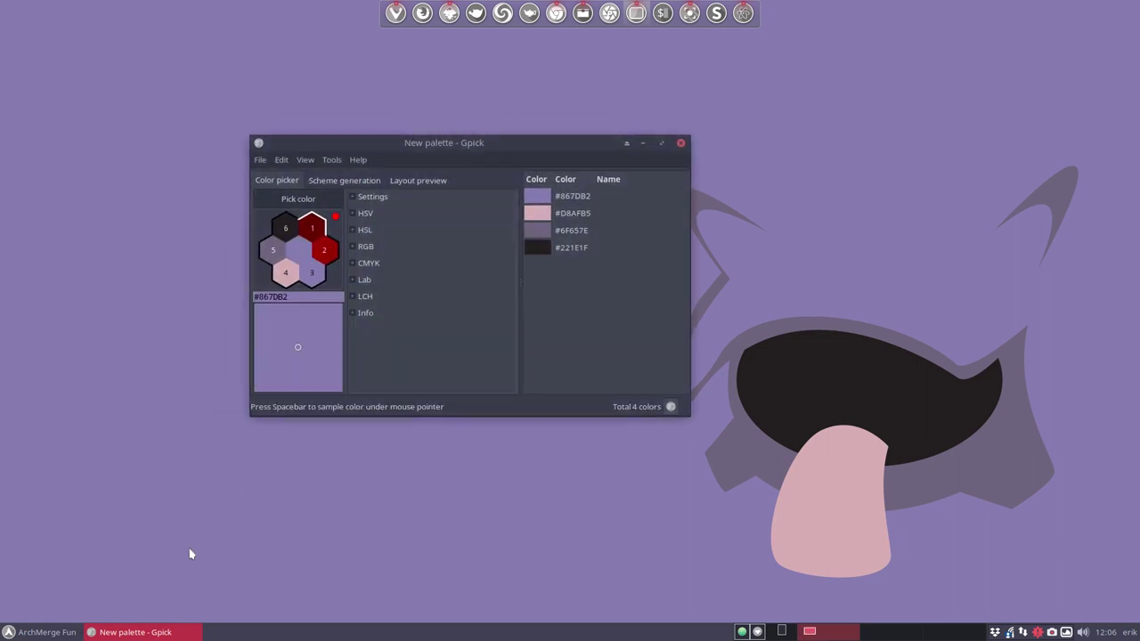
click(45, 632)
click(117, 628)
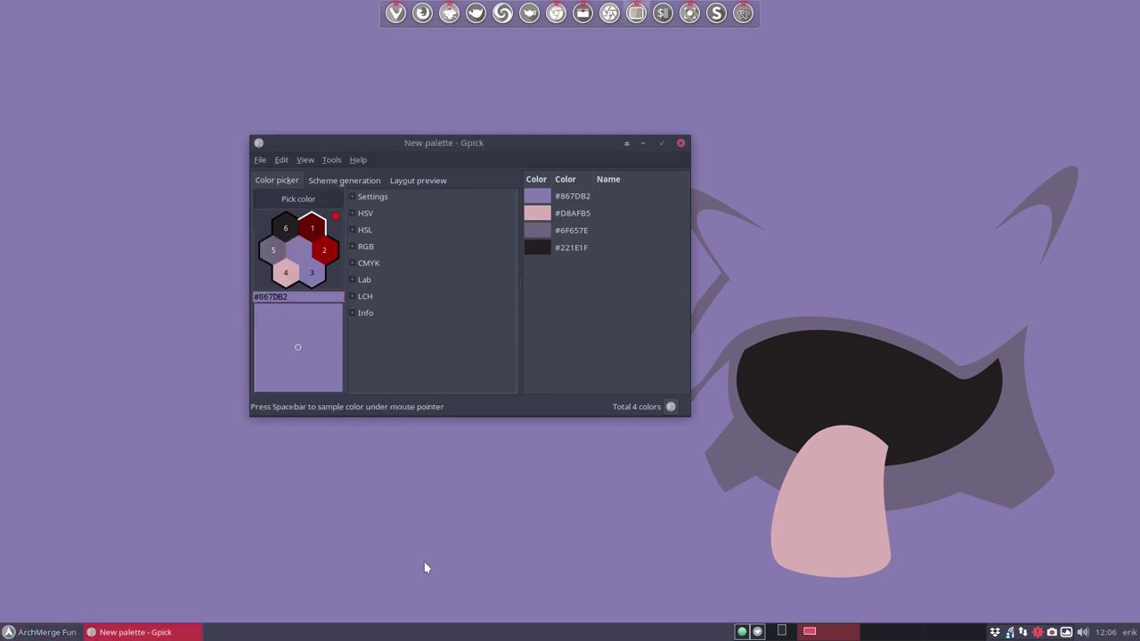
key(ctrl+alt+Right)
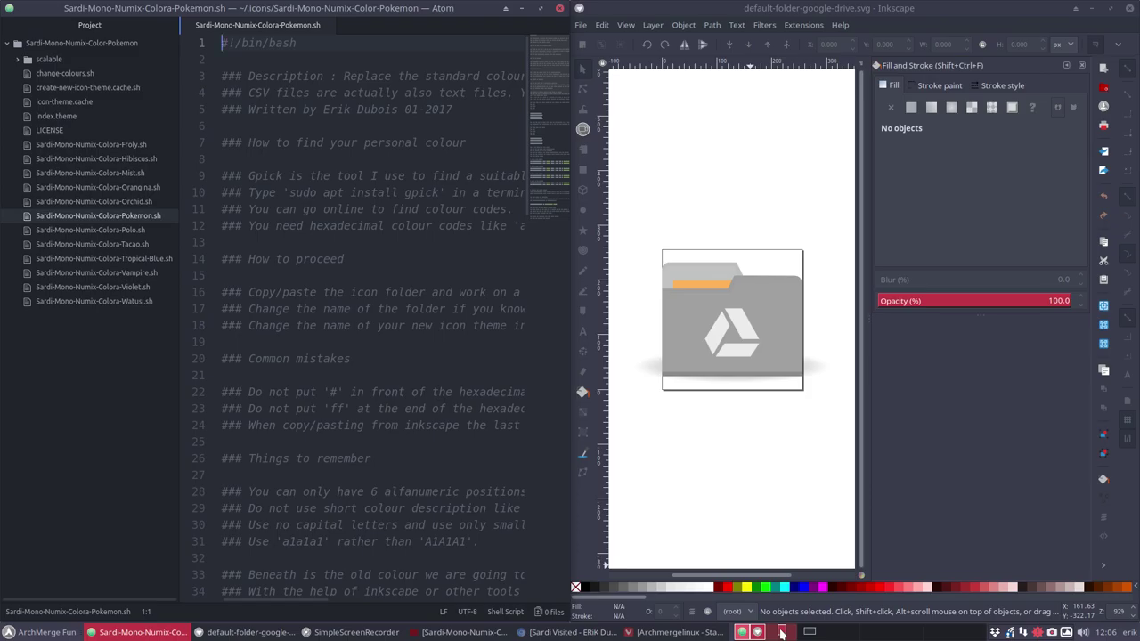
click(810, 633)
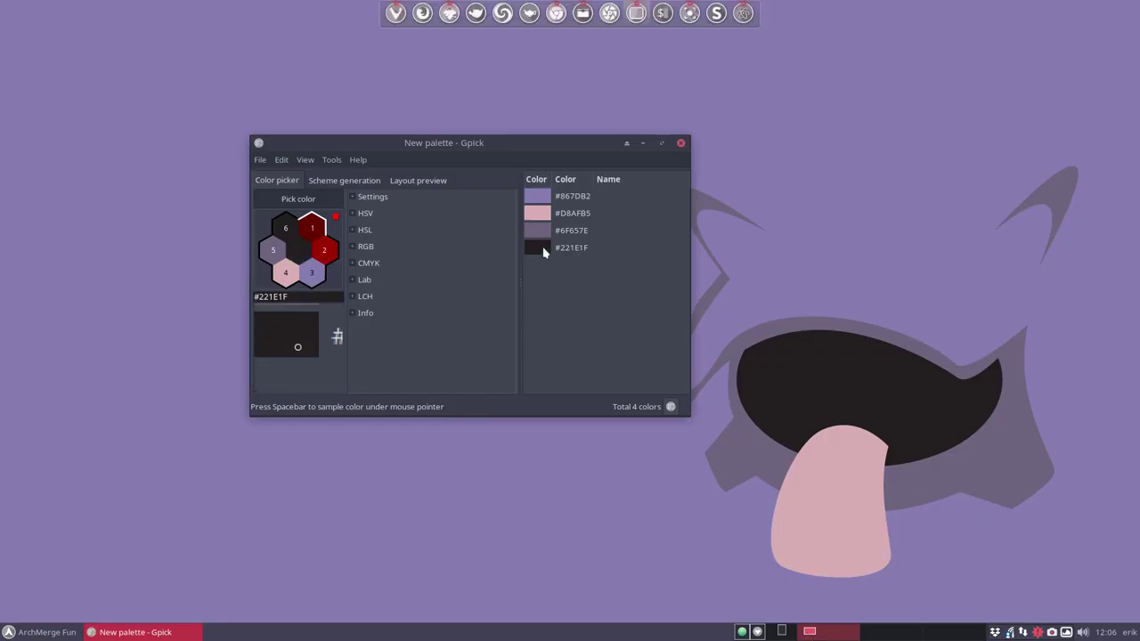
Copy the hex code of the pink #D8AFB5 from the Gpick palette to the clipboard
click(544, 214)
right_click(544, 218)
mouse_move(573, 223)
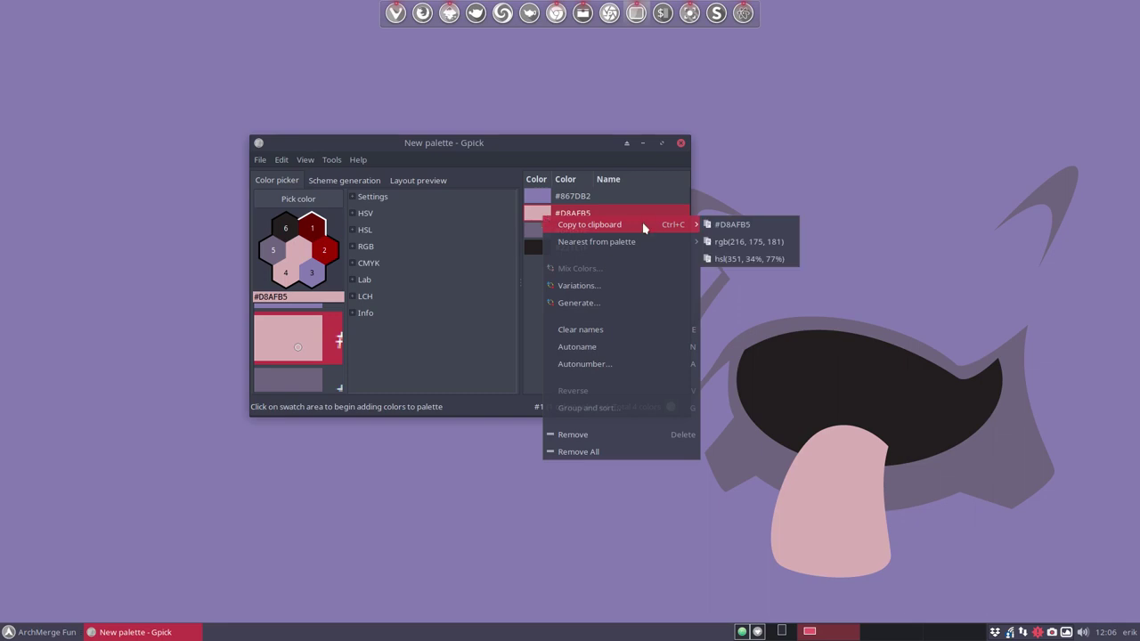
click(722, 228)
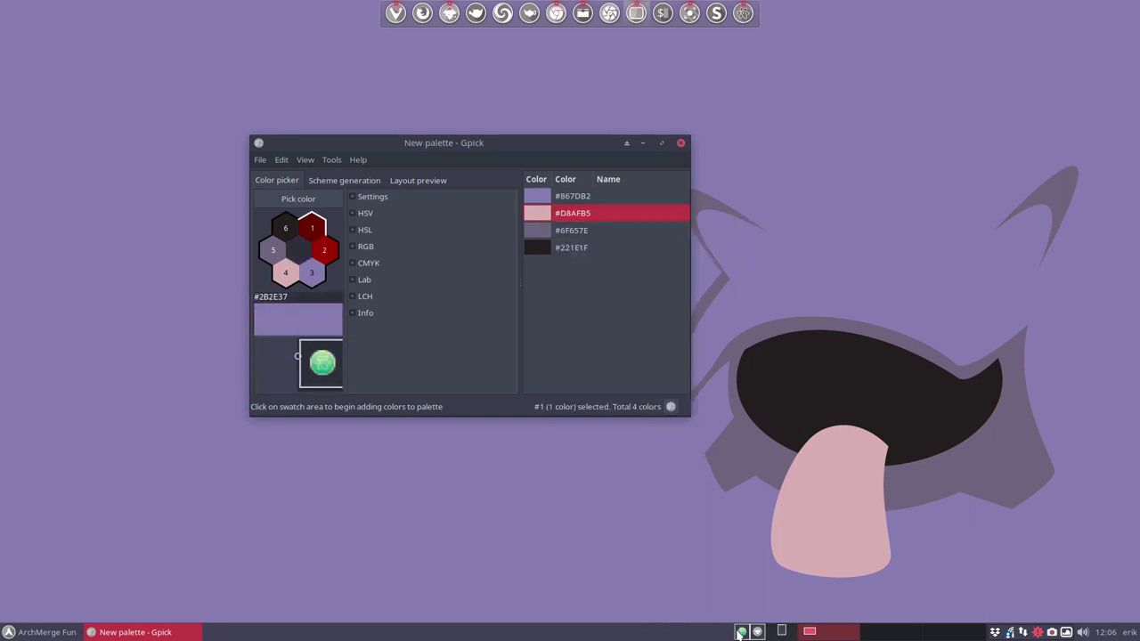
Switch to the Inkscape workspace and try to select the orange strip inside the grouped folder icon
click(782, 632)
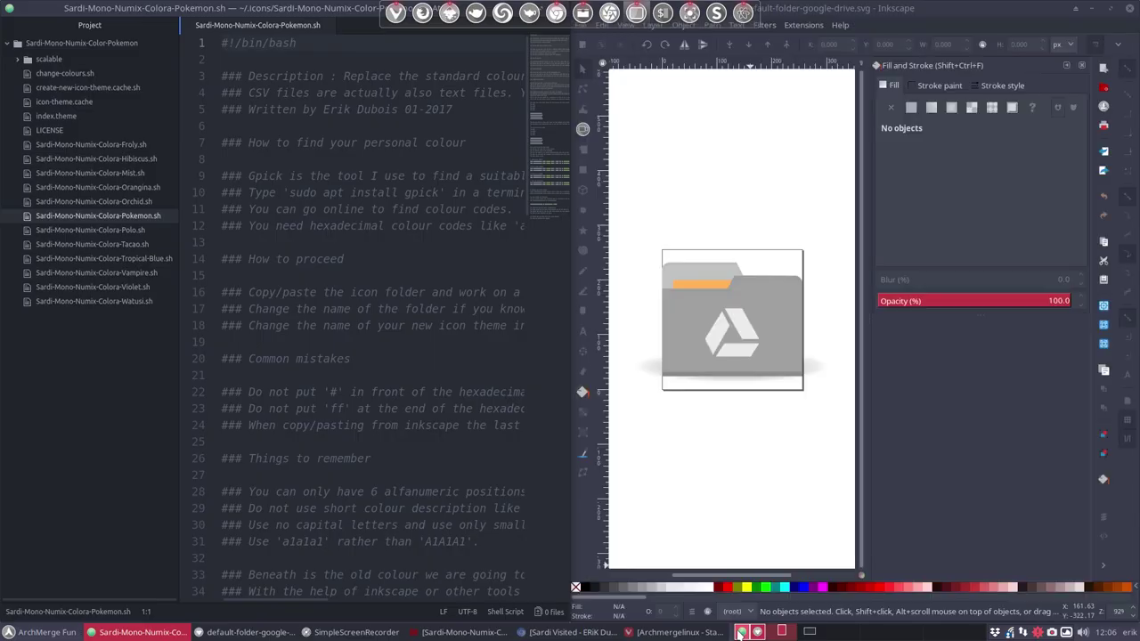
click(712, 287)
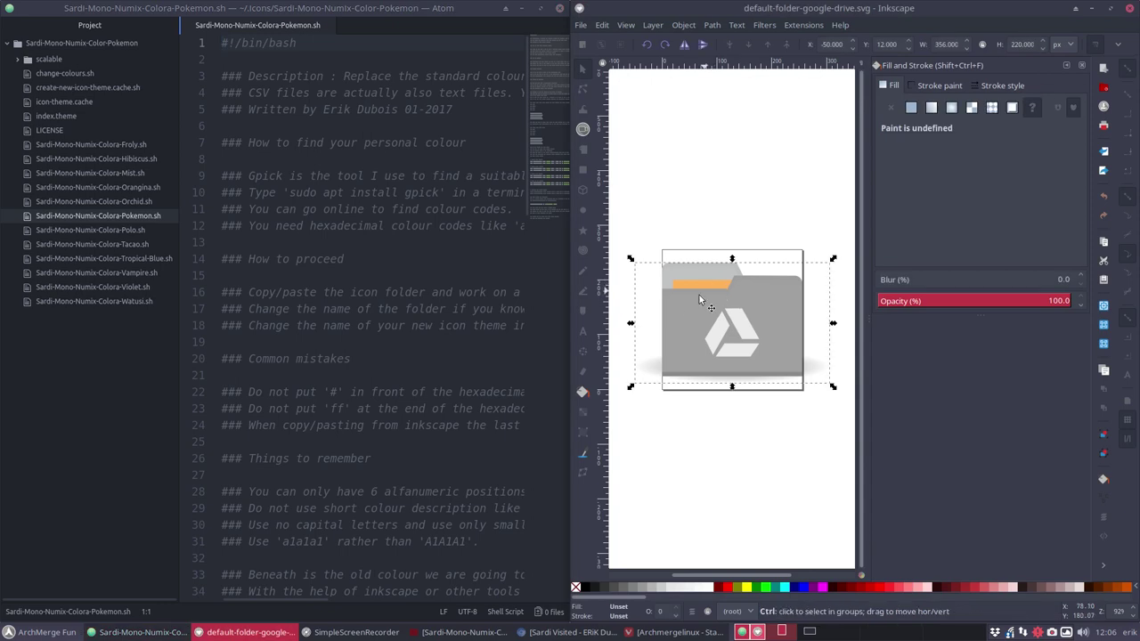
key(Escape)
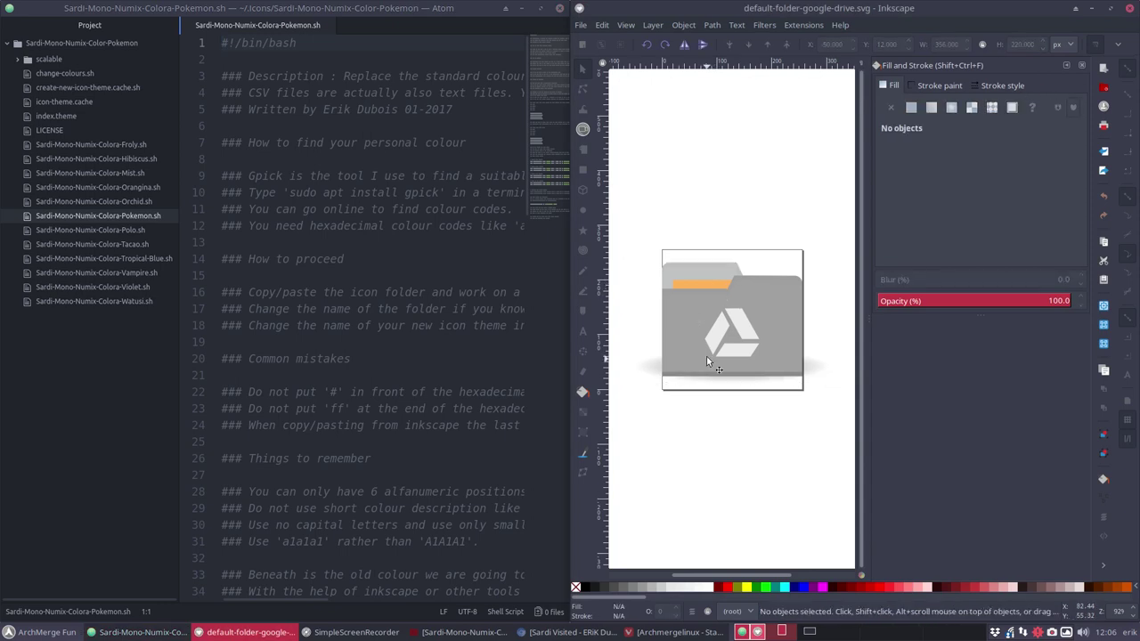
click(707, 287)
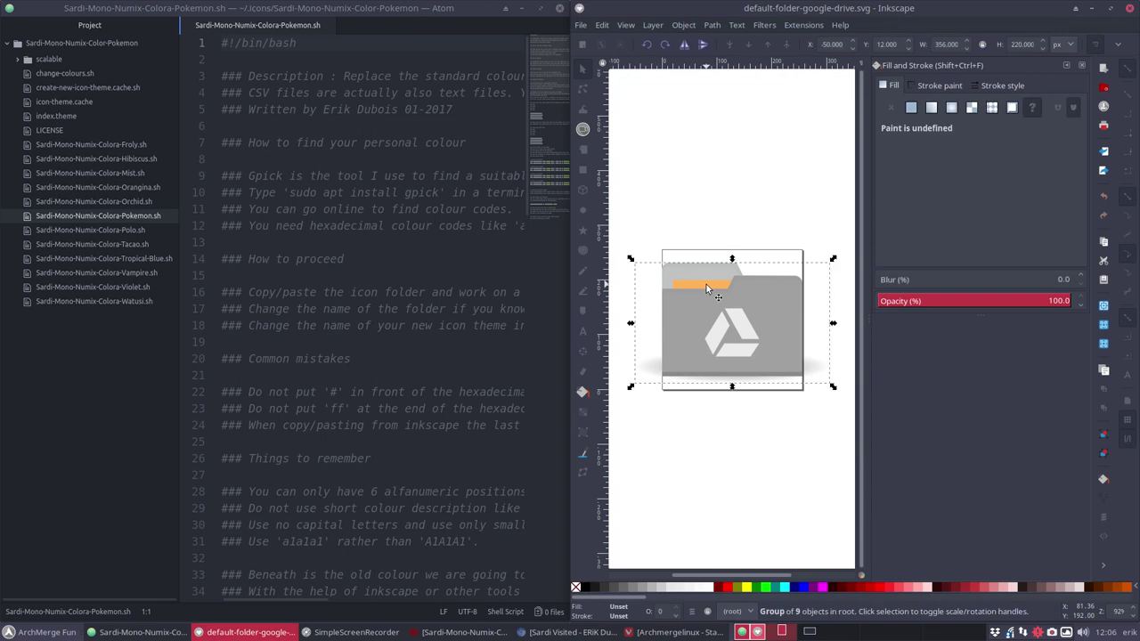
click(713, 469)
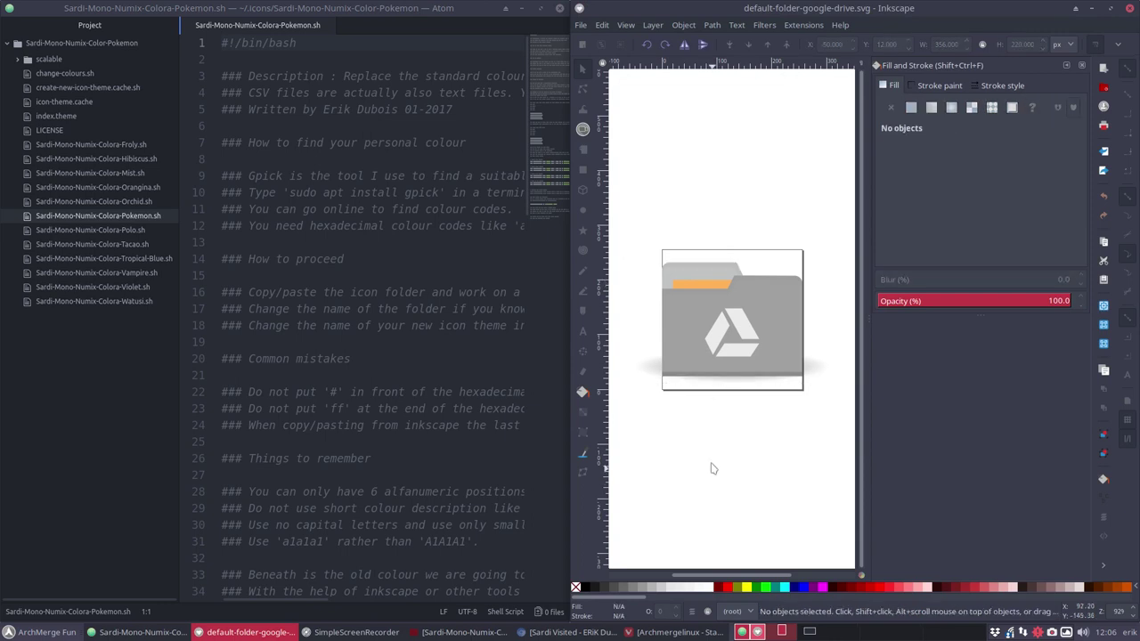
ctrl+click(703, 286)
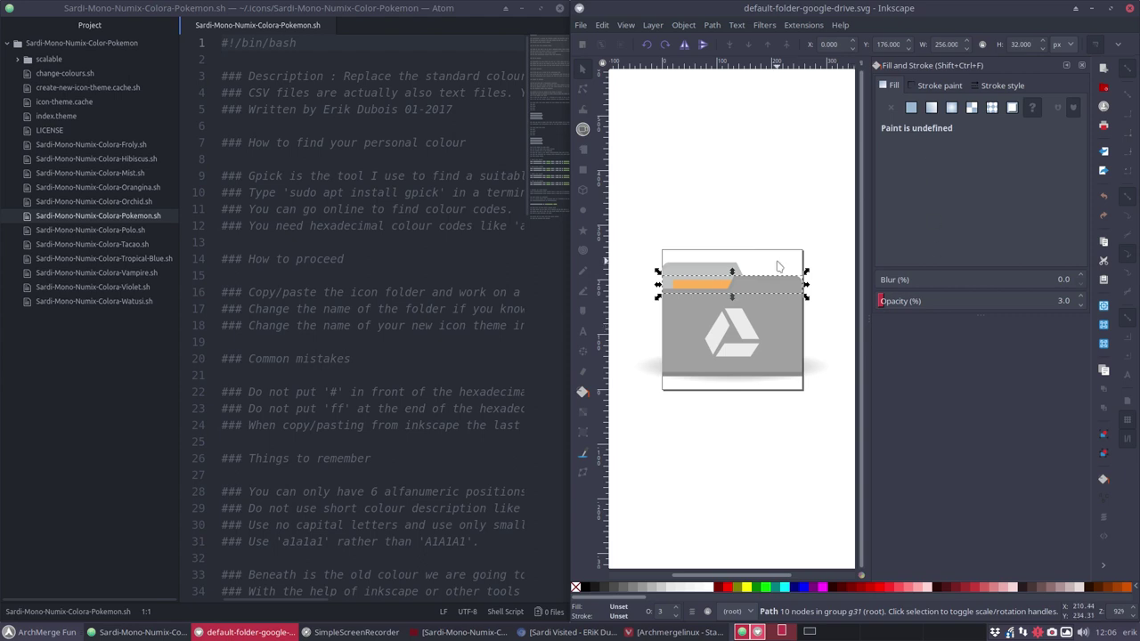
click(693, 193)
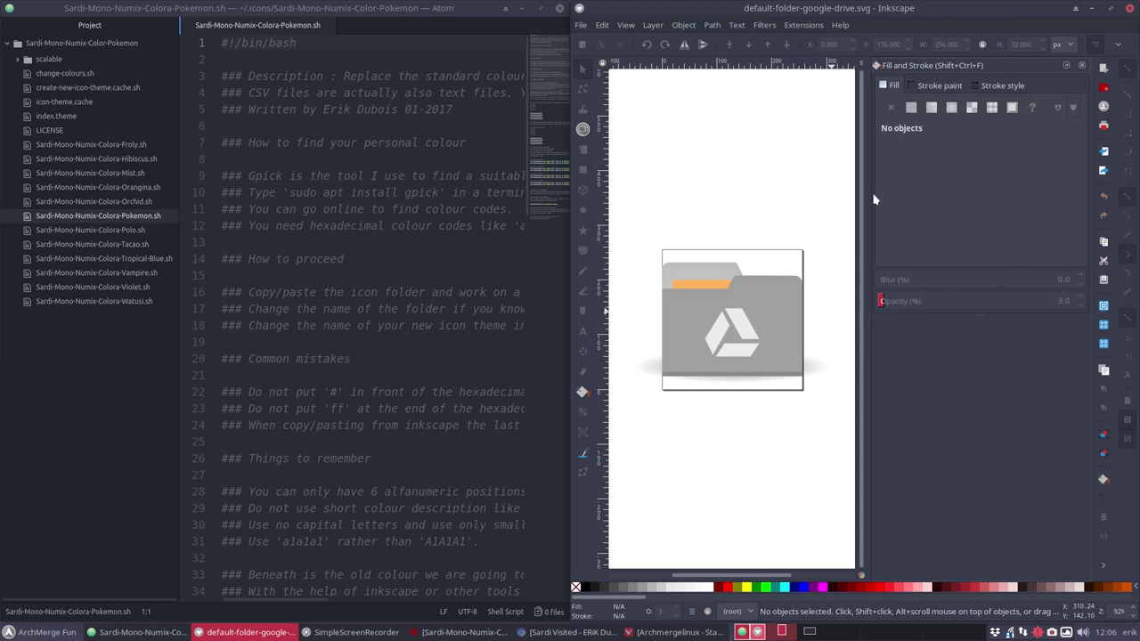
Select the grey folder front within the group to check its fill colour
click(774, 313)
ctrl+click(766, 329)
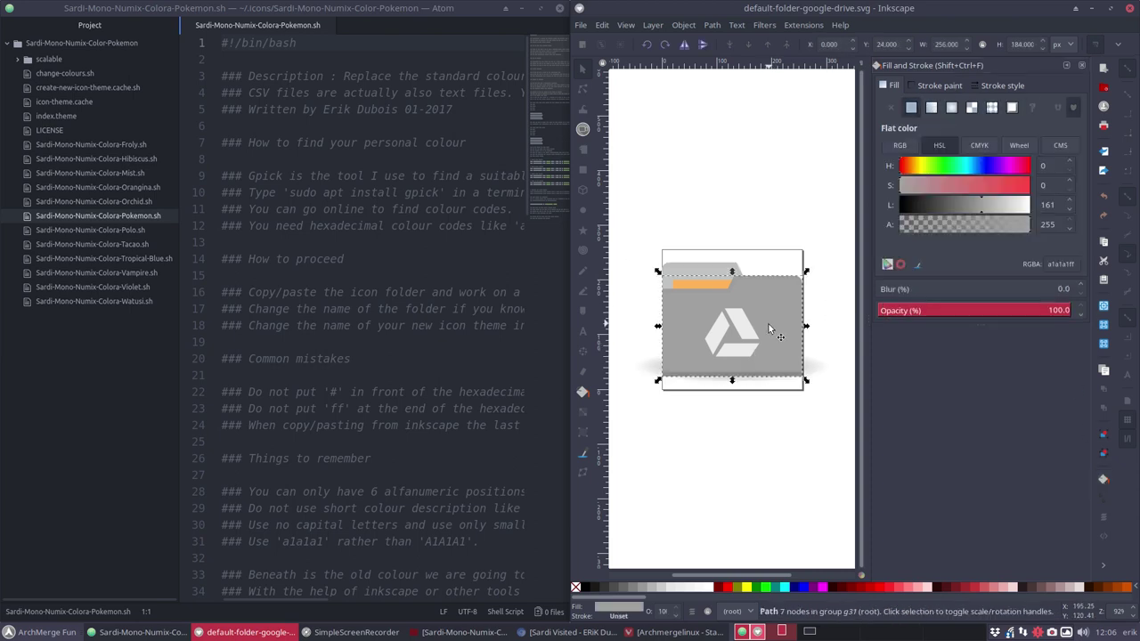
click(755, 465)
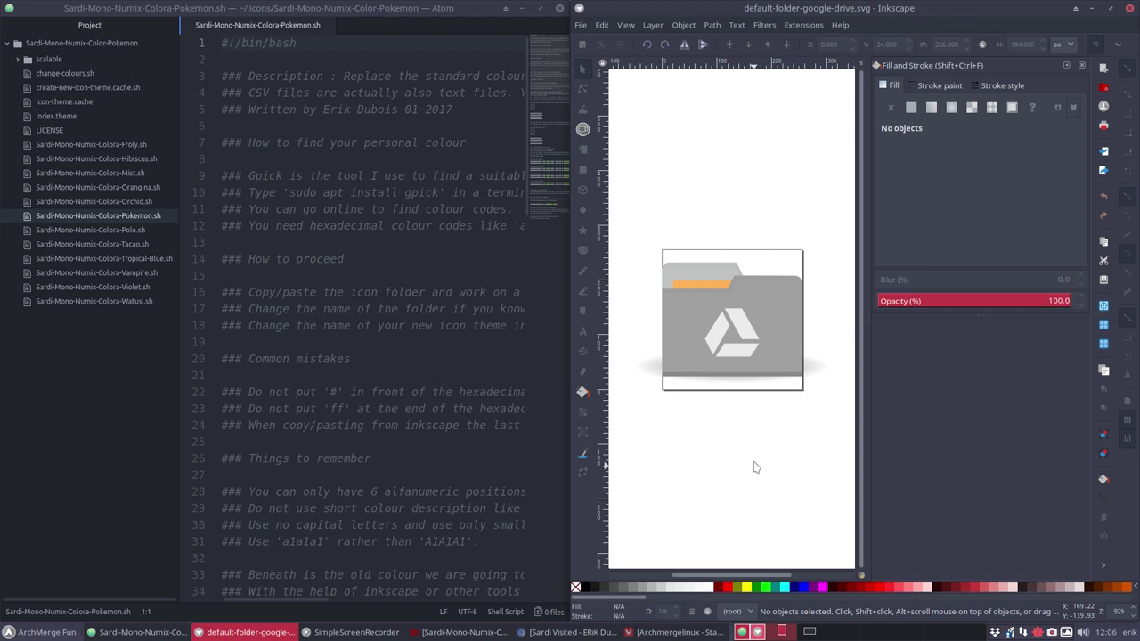
ctrl+click(775, 309)
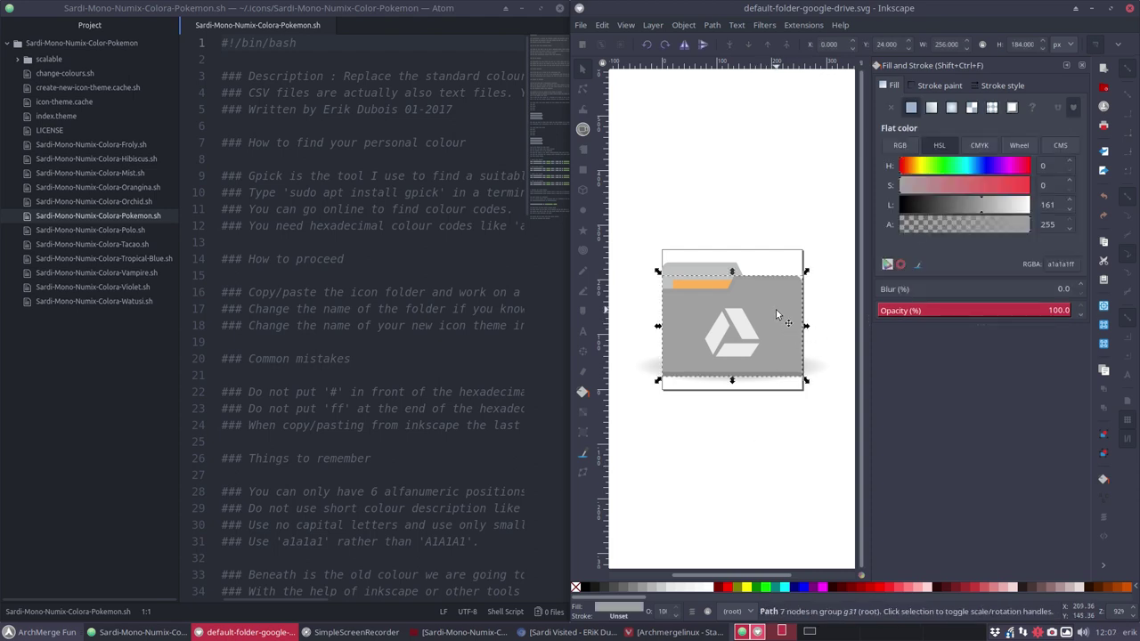
Select the orange strip inside the folder group, set its fill to D8AFB5ff and deselect it
ctrl+click(718, 286)
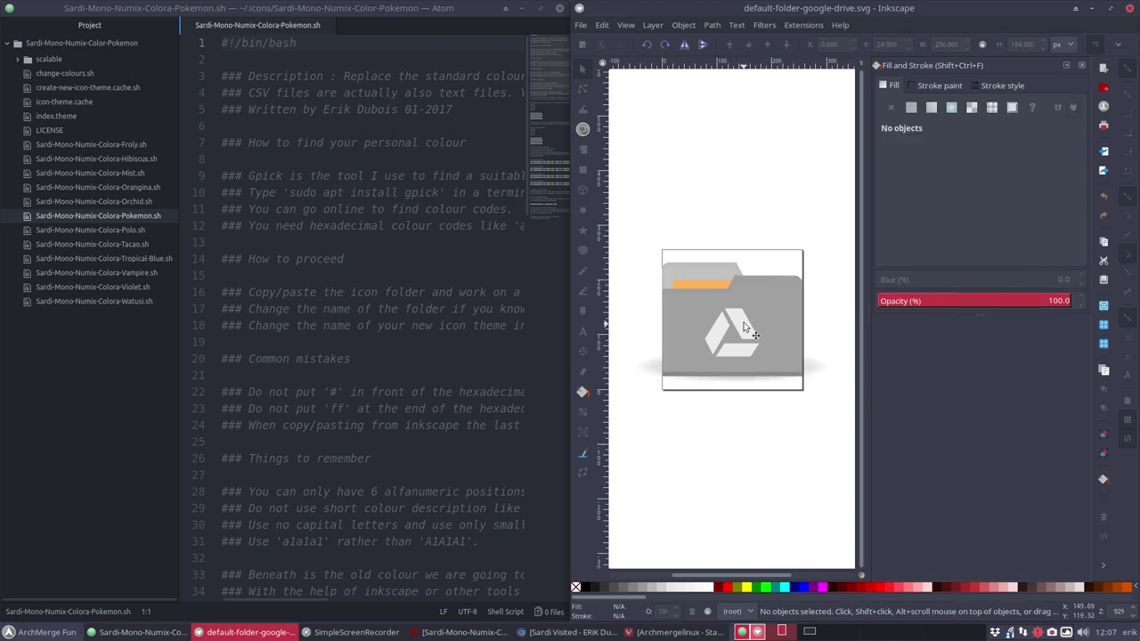
ctrl+click(718, 286)
ctrl+alt+click(718, 285)
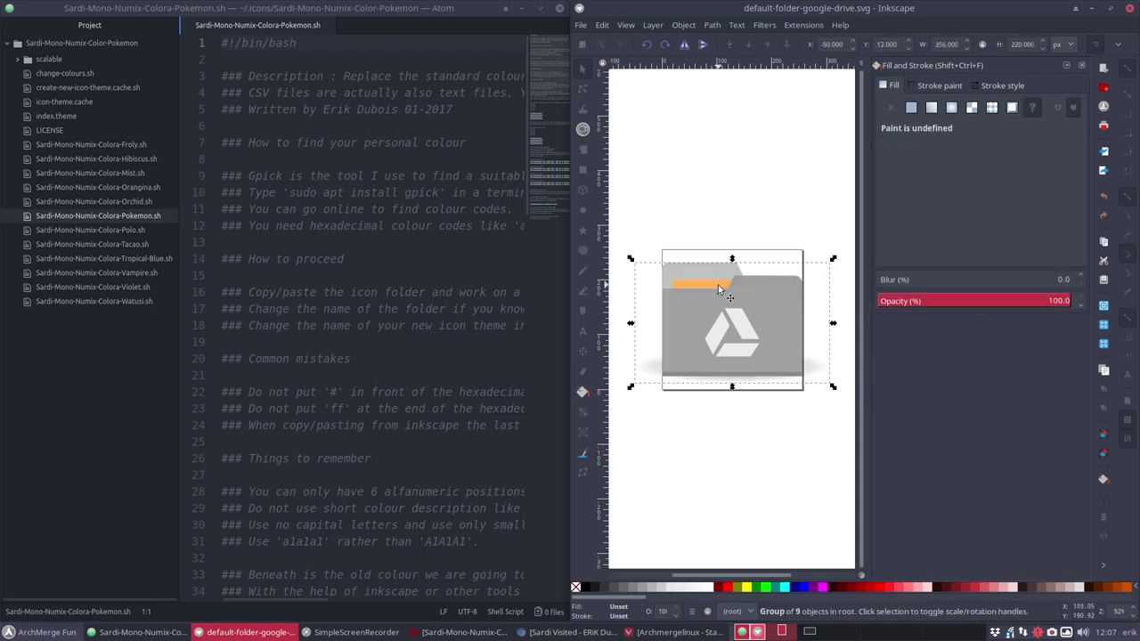
ctrl+alt+click(707, 288)
ctrl+alt+click(707, 288)
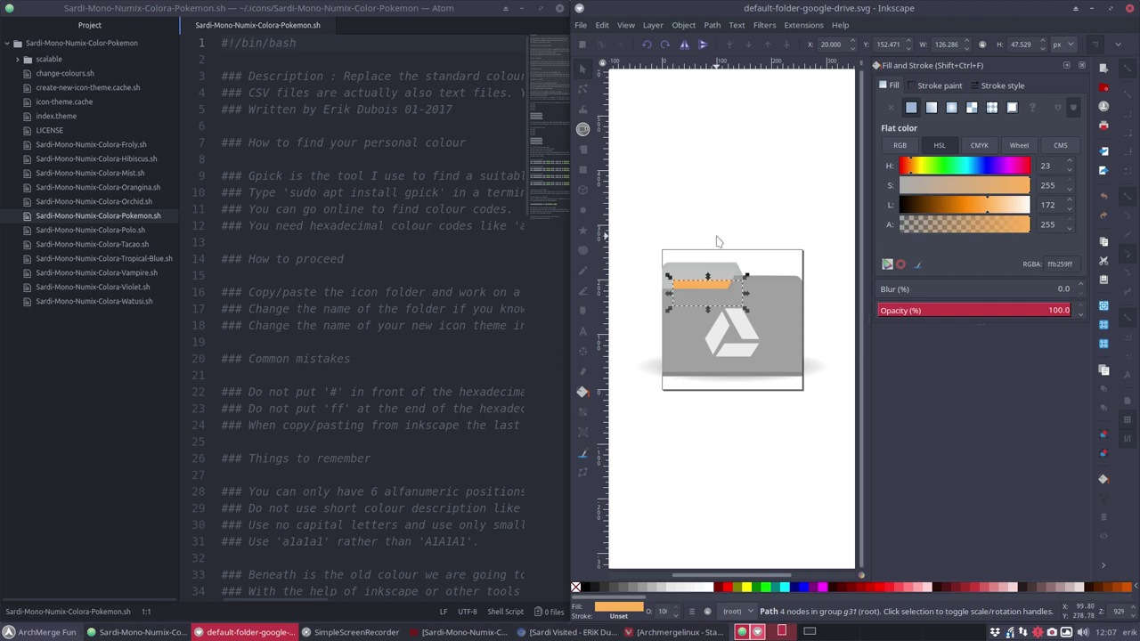
double_click(1059, 264)
text(D8AFB5ff)
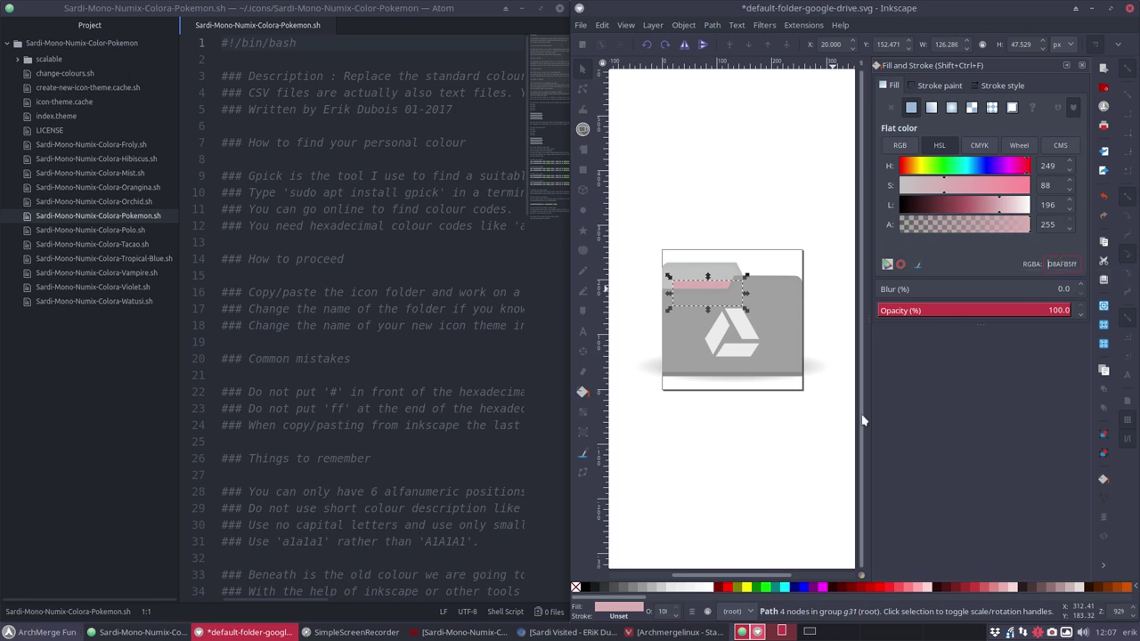
click(809, 452)
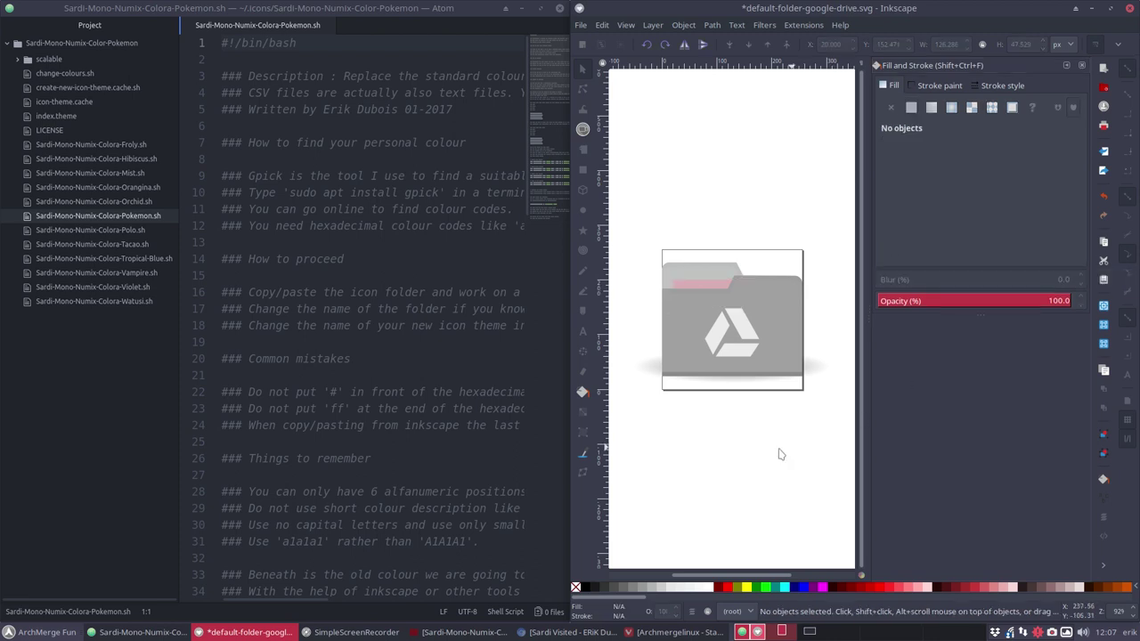
Return to the Gpick palette and copy the hex code of the purple #867DB2
click(826, 636)
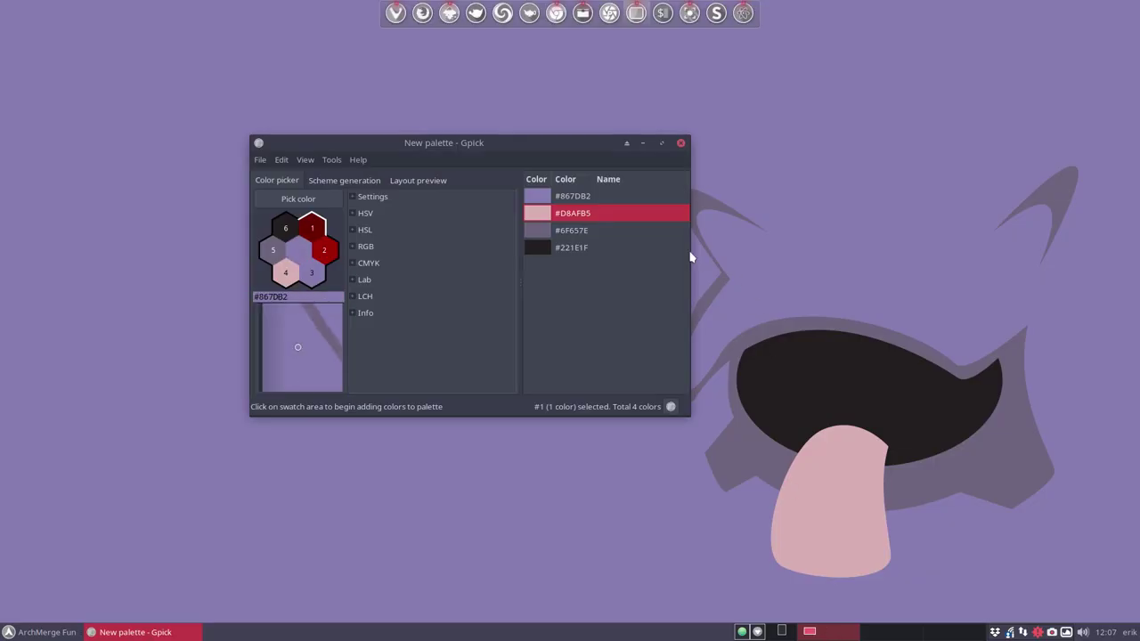
click(585, 196)
right_click(587, 198)
mouse_move(674, 210)
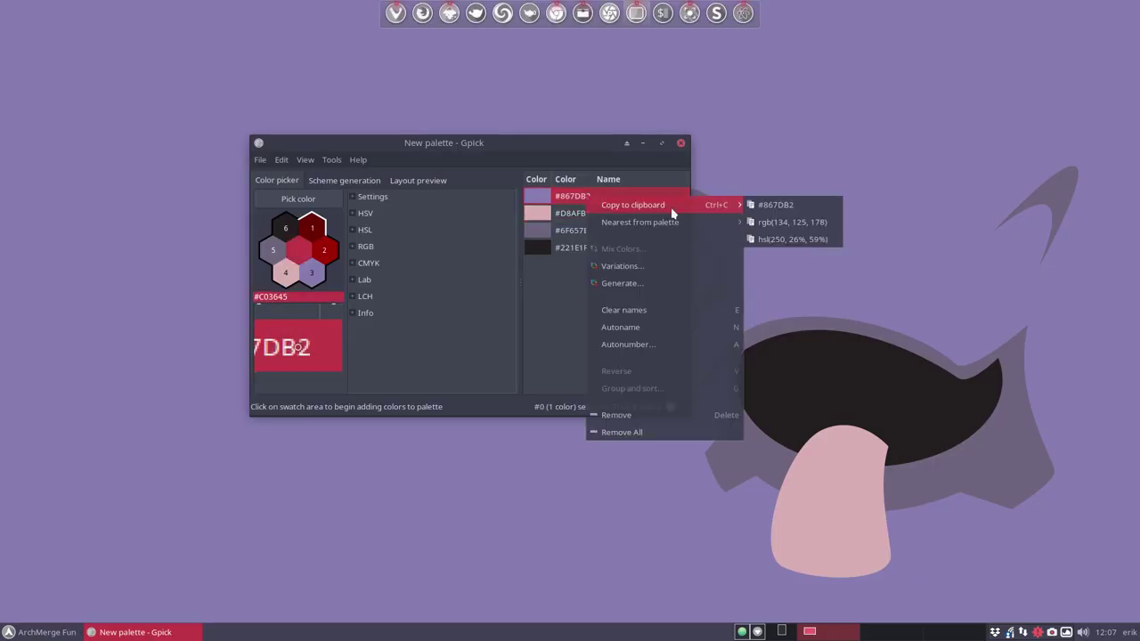
click(761, 207)
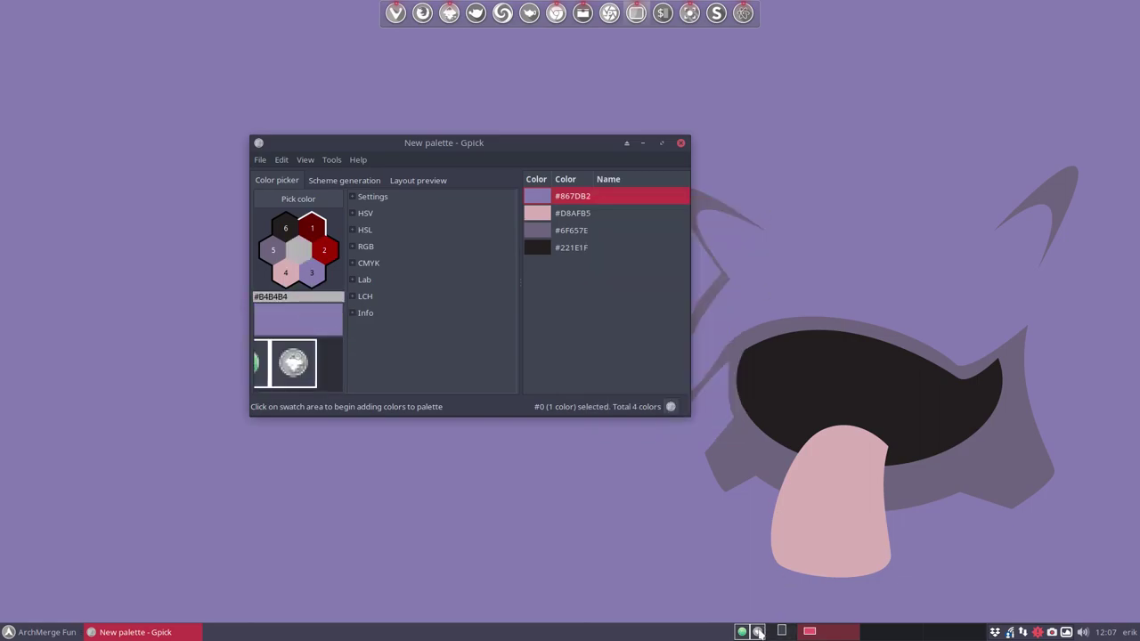
Back in Inkscape, select the grey folder front inside the group and set its fill to 867DB2ff
click(782, 632)
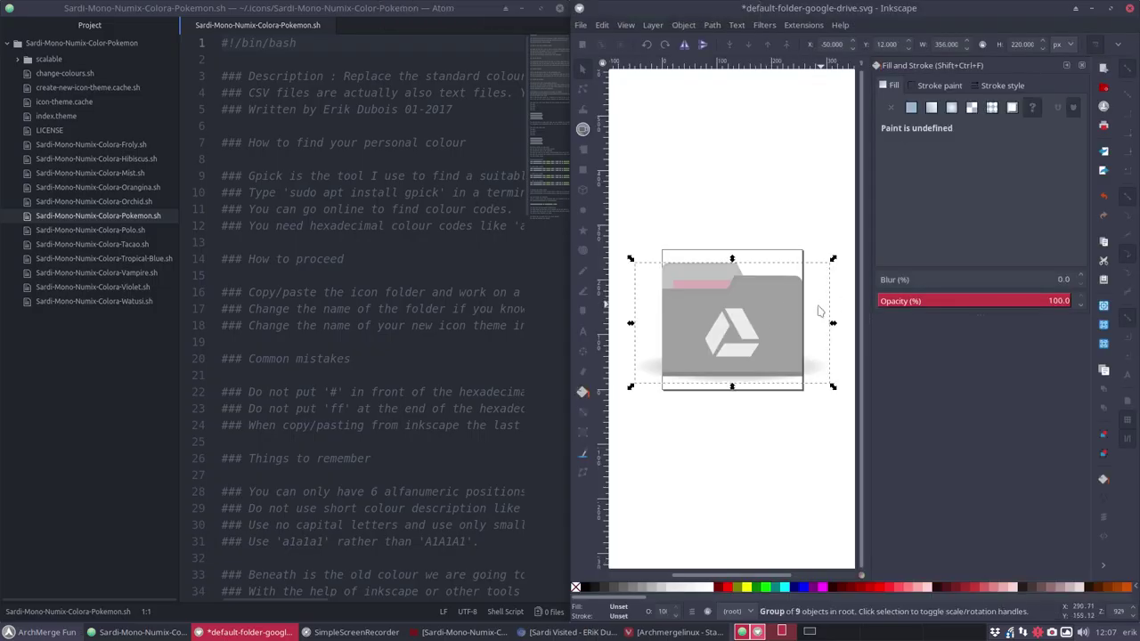
ctrl+click(782, 310)
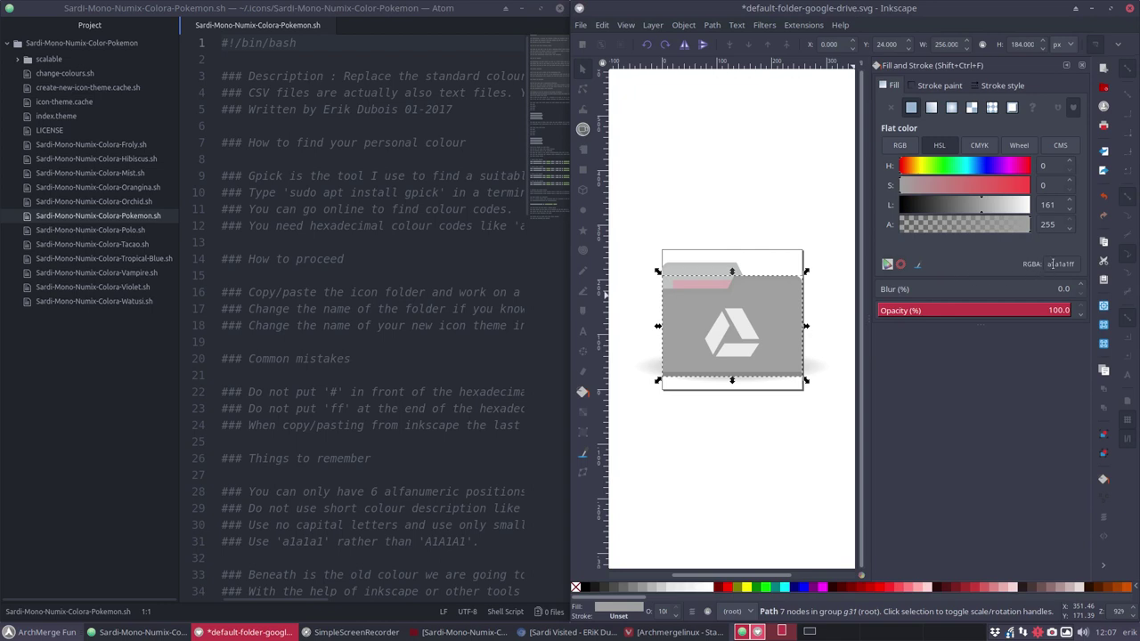
double_click(1051, 263)
text(867db2ff)
key(Return)
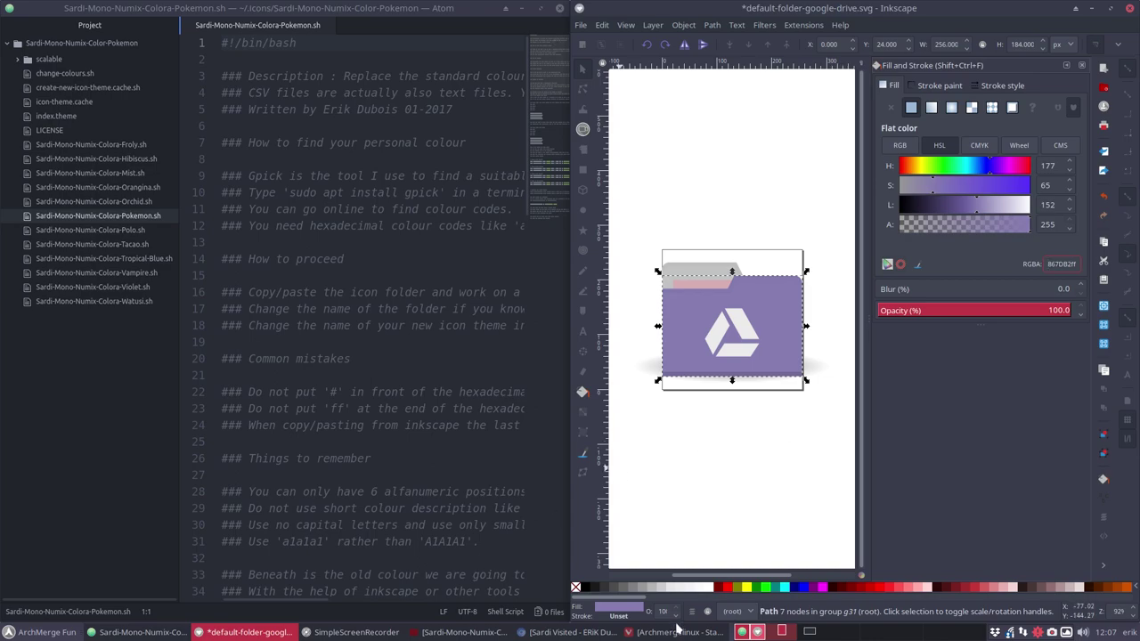
Return to the Gpick palette and copy the hex code of the grey-purple #6F657E
click(811, 634)
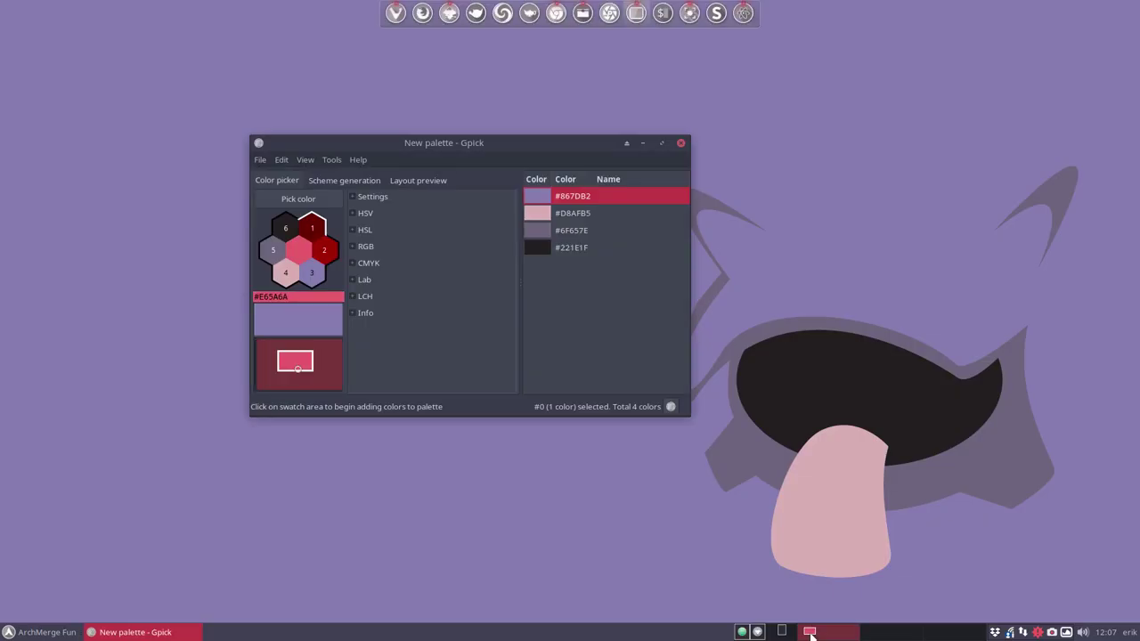
click(588, 230)
right_click(579, 230)
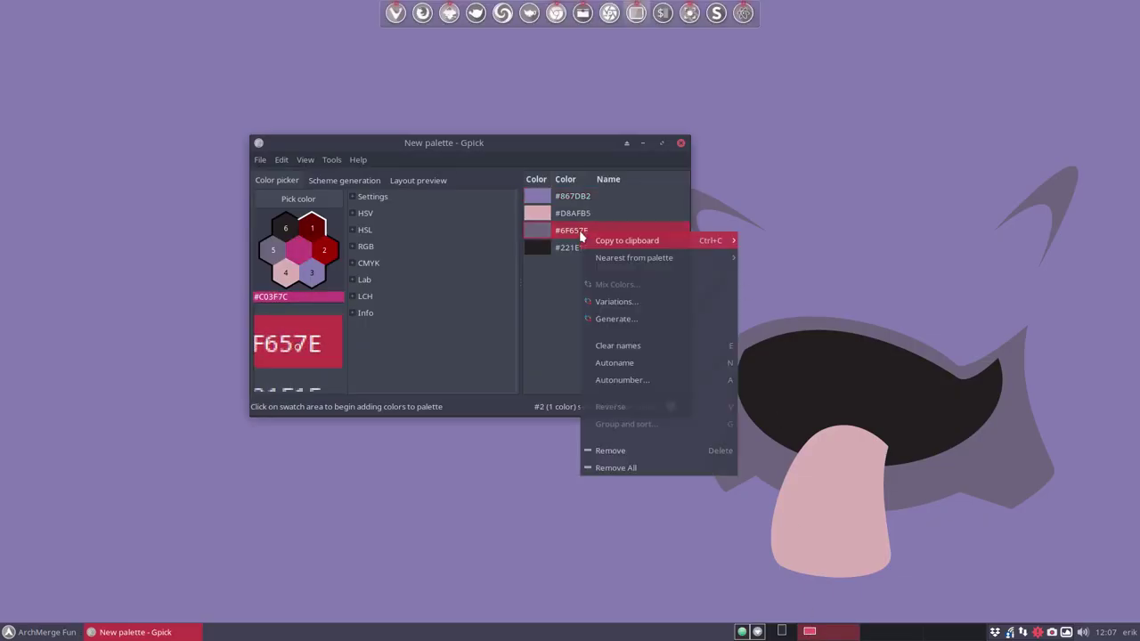
mouse_move(618, 241)
click(746, 242)
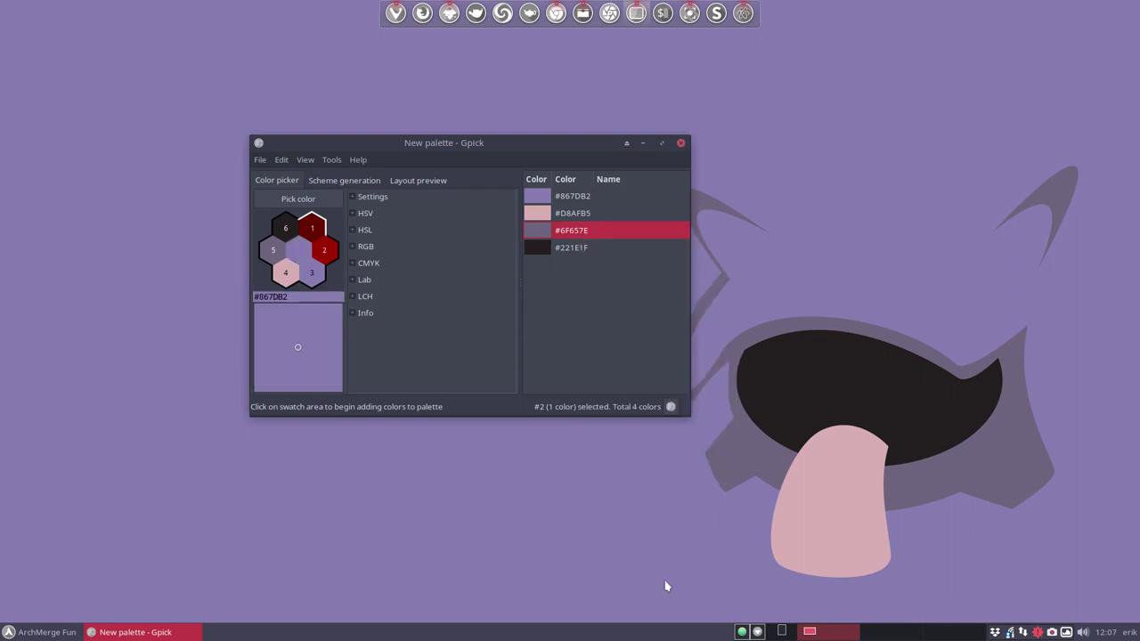
Back in Inkscape, select the light grey back of the folder and set its fill to 6F657Eff
click(810, 633)
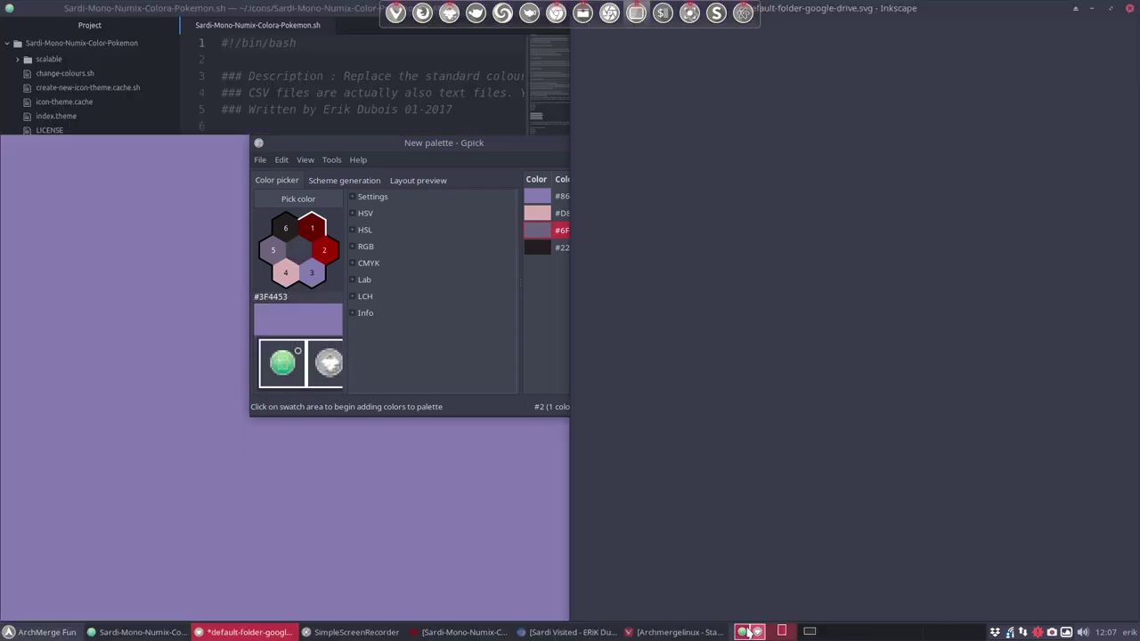
click(723, 267)
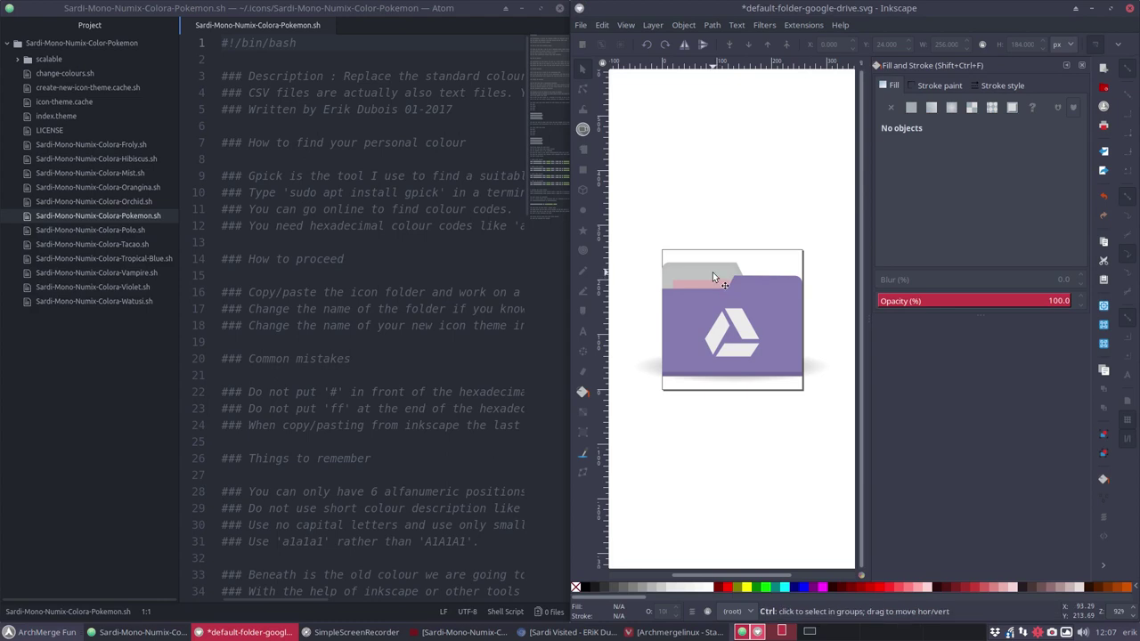
click(713, 271)
double_click(1058, 264)
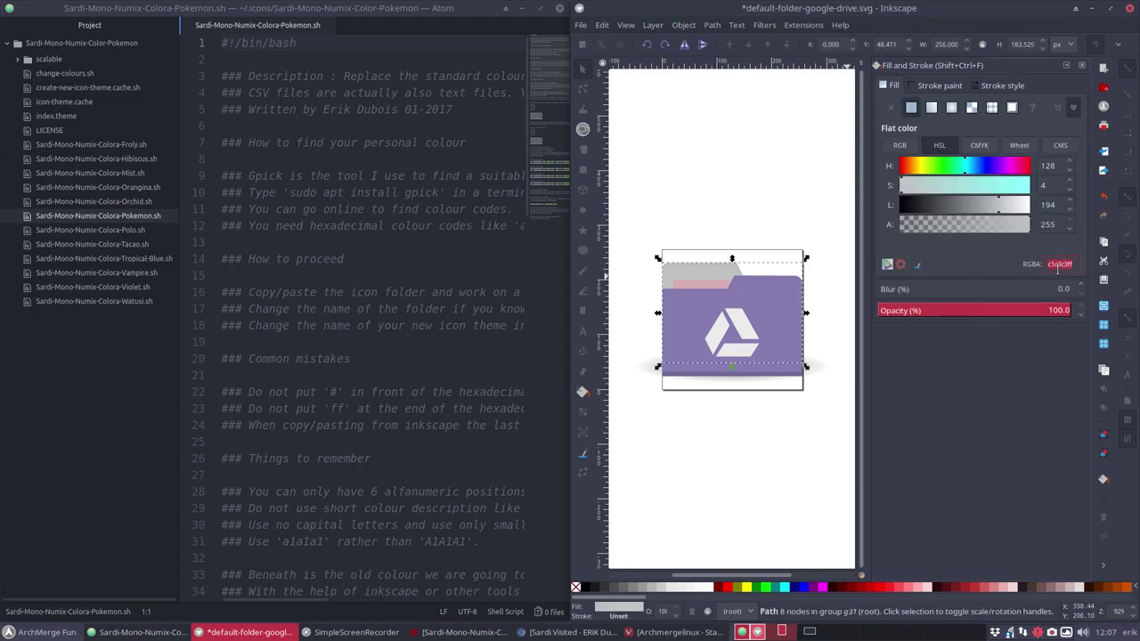
text(#6F657E)
key(Return)
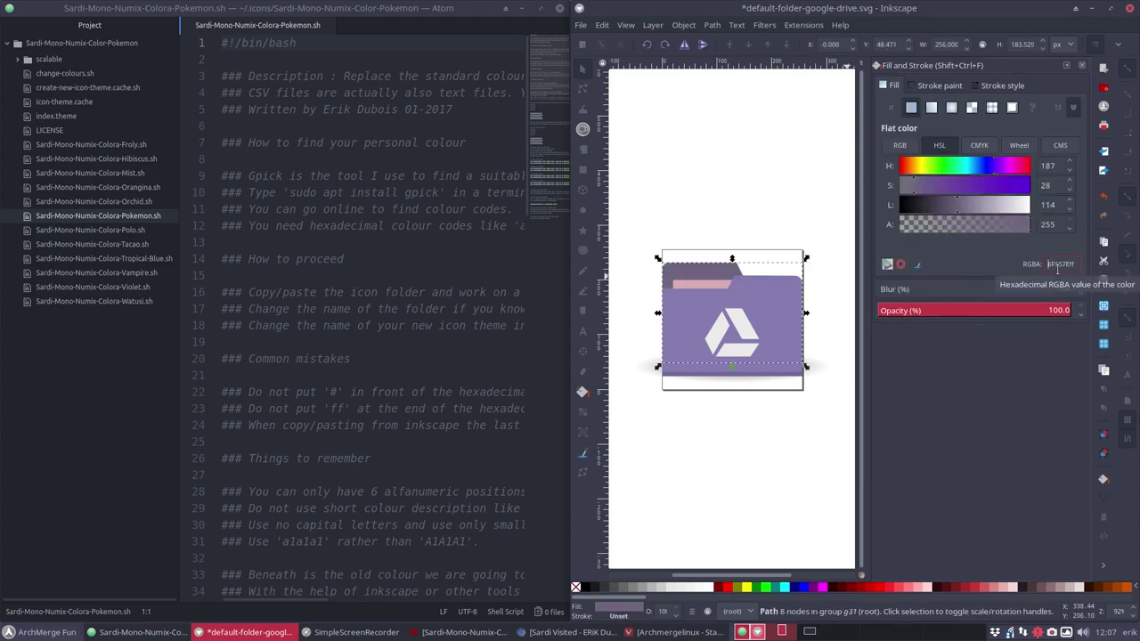
Undo and redo the folder back's recolour several times to compare both versions, keep the grey-purple and return to the Gpick palette
key(ctrl+z)
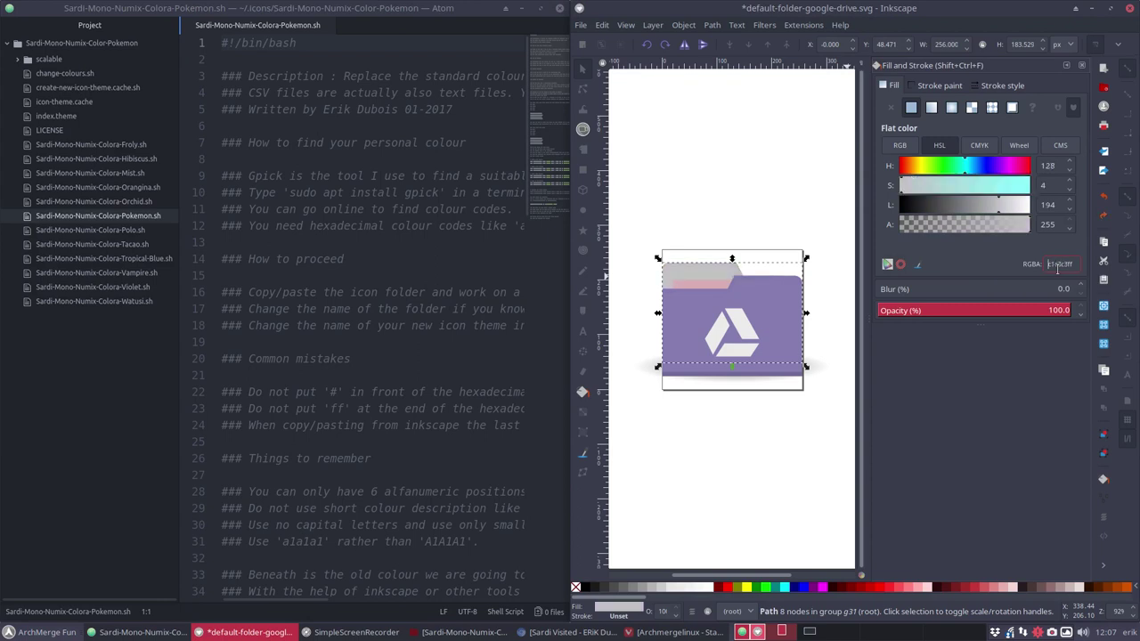
key(ctrl+shift+z)
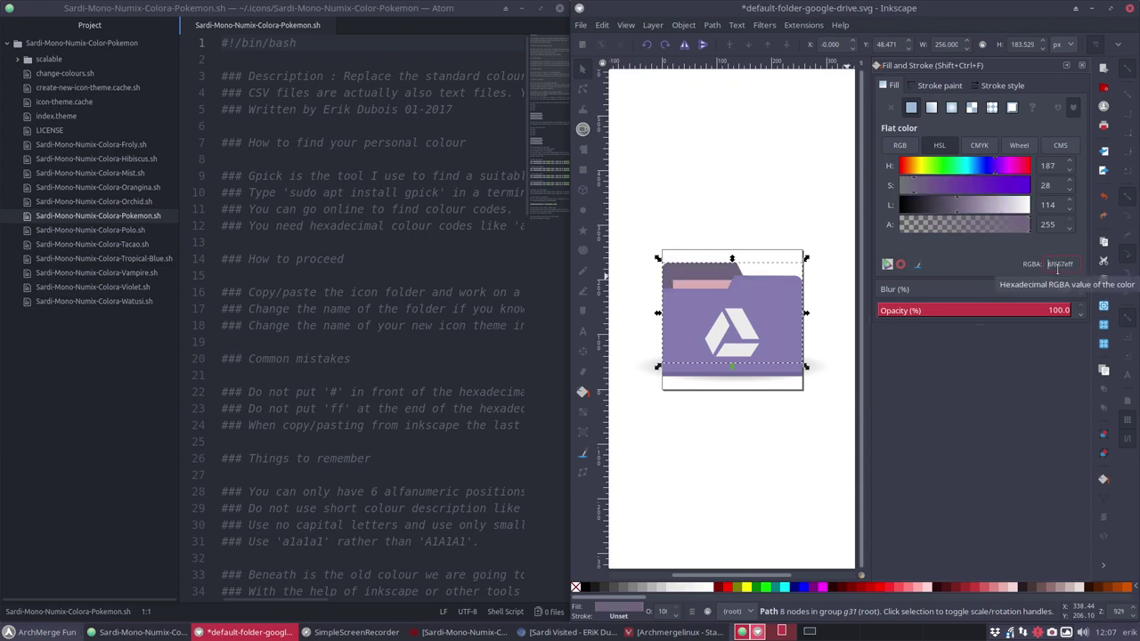
key(ctrl+z)
key(ctrl+shift+z)
key(ctrl+z)
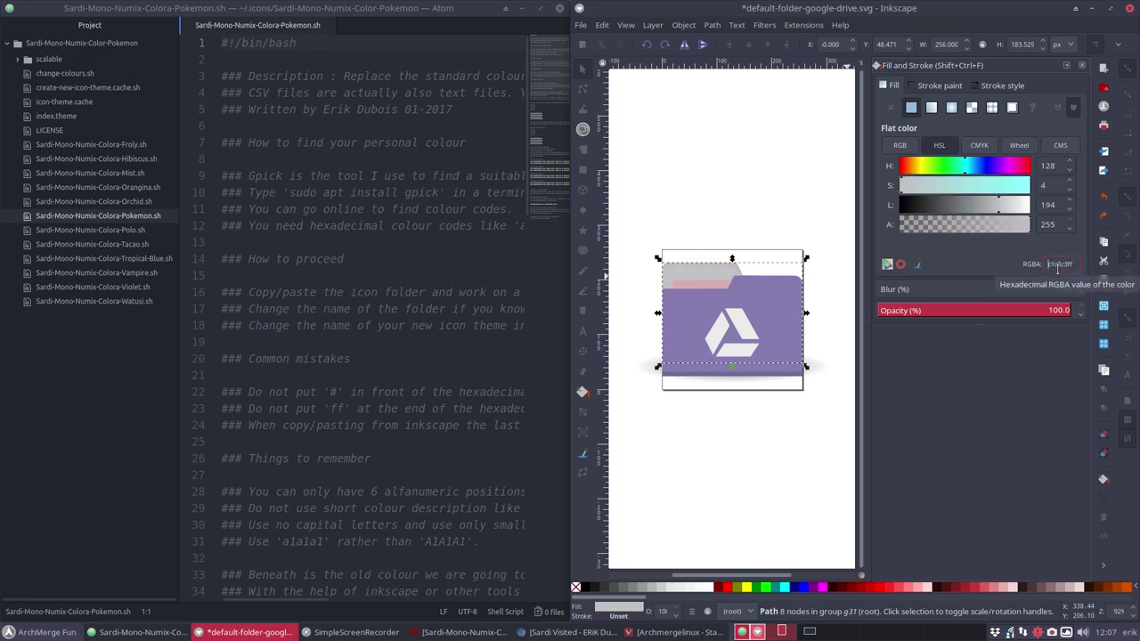
key(ctrl+shift+z)
key(ctrl+z)
key(ctrl+shift+z)
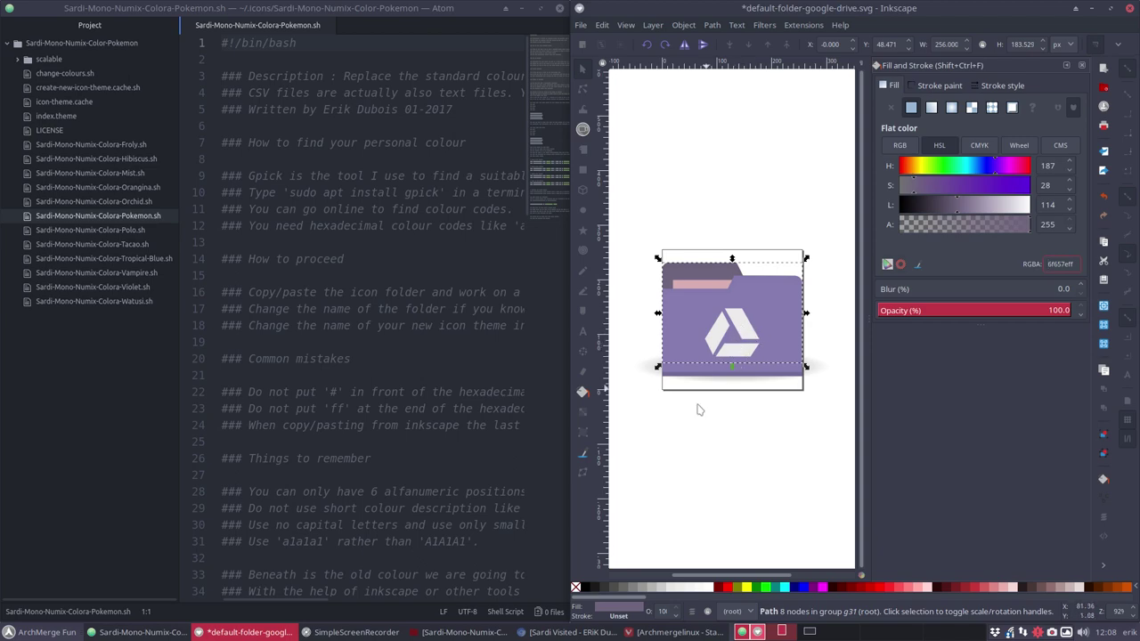
click(812, 632)
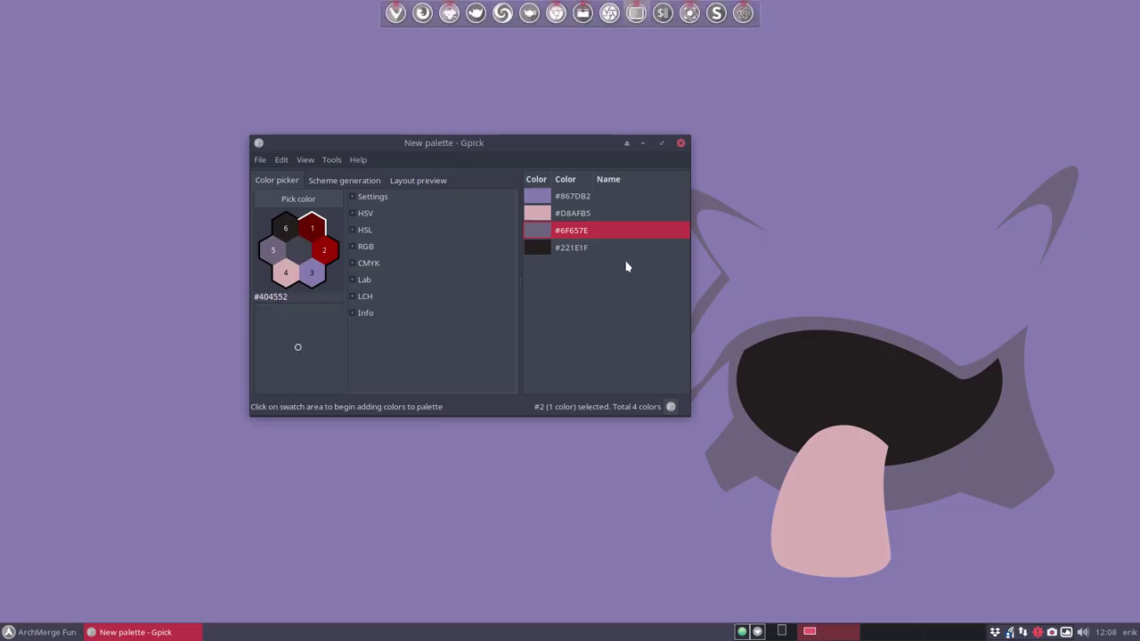
Select the near-black #221E1F in the Gpick palette, open its options, and switch back to Inkscape
click(603, 251)
right_click(602, 252)
mouse_move(656, 261)
click(773, 263)
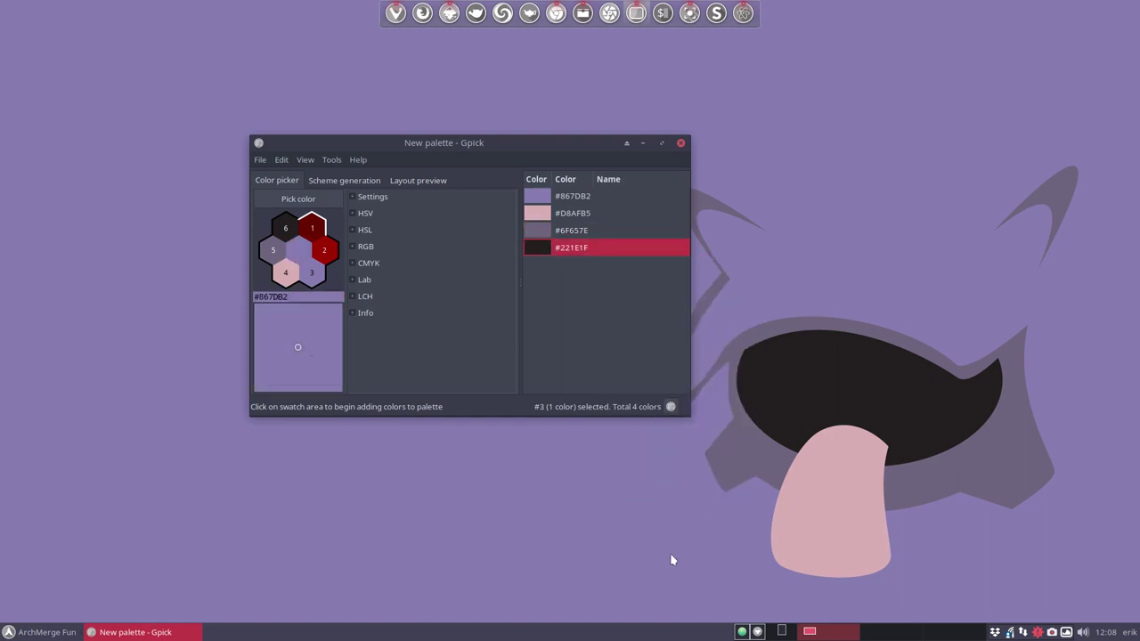
click(780, 630)
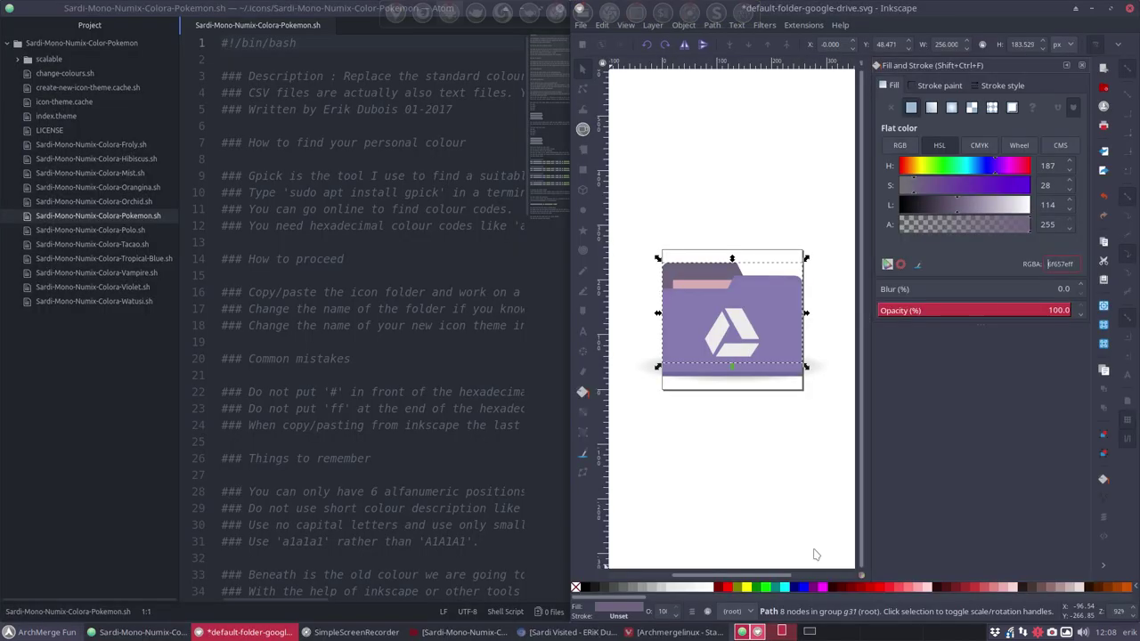
Select the white Google Drive logo's parts inside the folder group to examine their fill, and deselect everything
ctrl+click(752, 335)
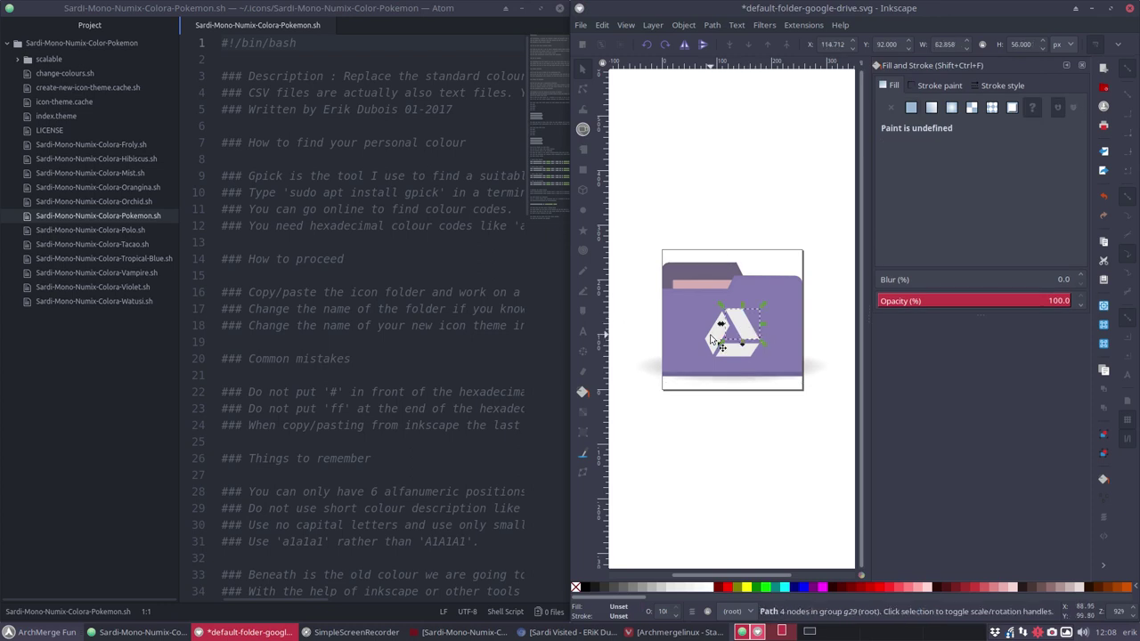
click(726, 344)
ctrl+click(747, 330)
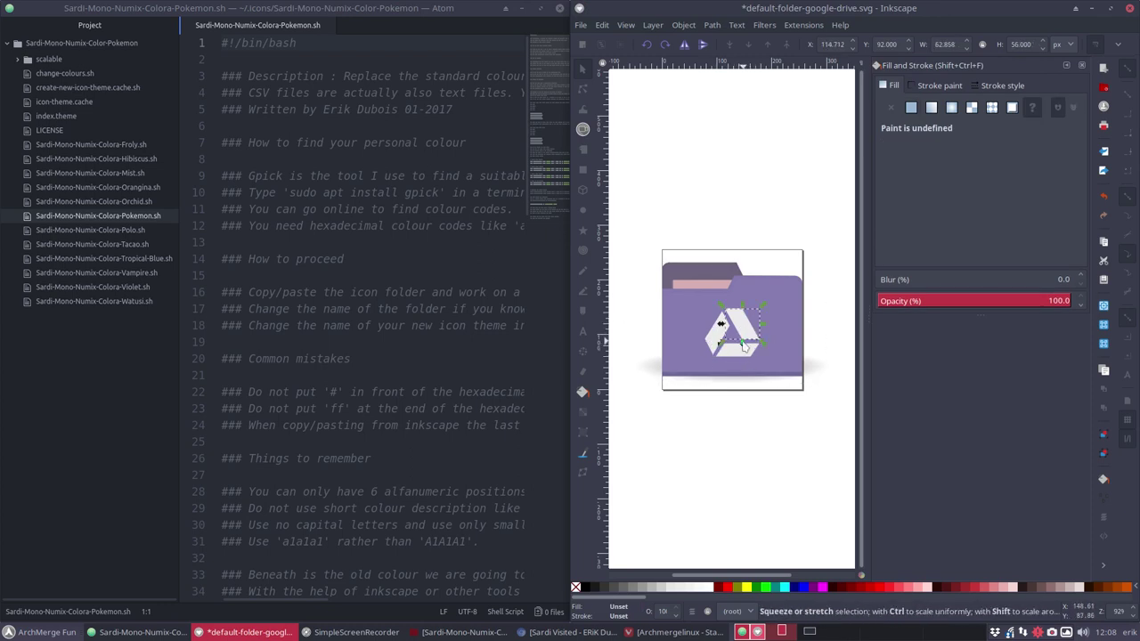
ctrl+shift+click(717, 339)
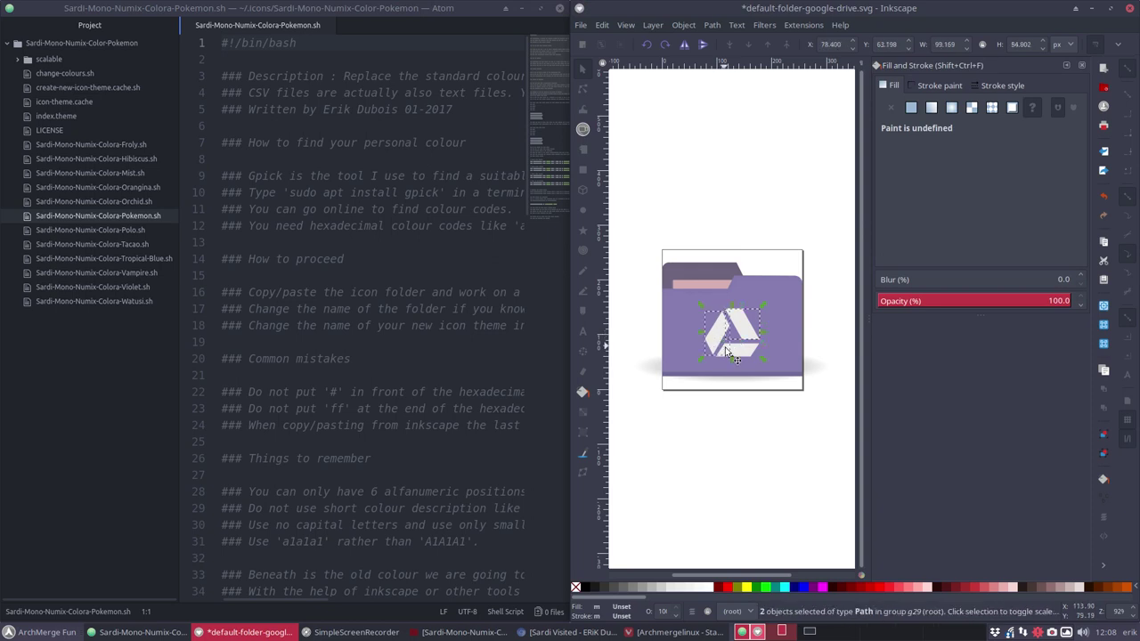
ctrl+shift+click(738, 353)
click(814, 357)
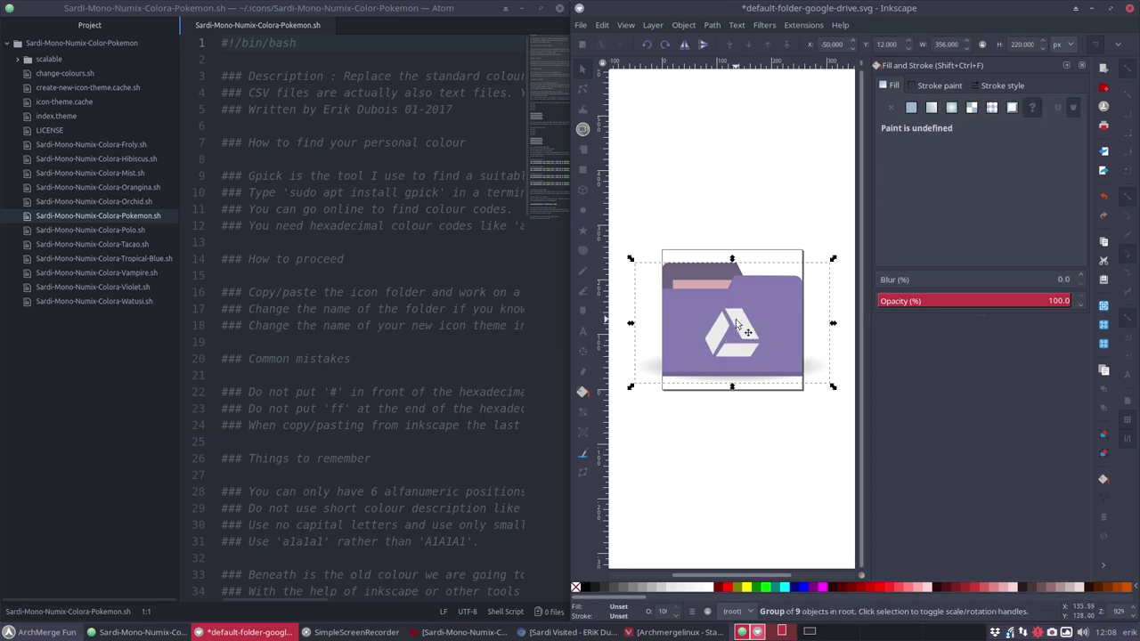
ctrl+click(739, 326)
ctrl+click(743, 329)
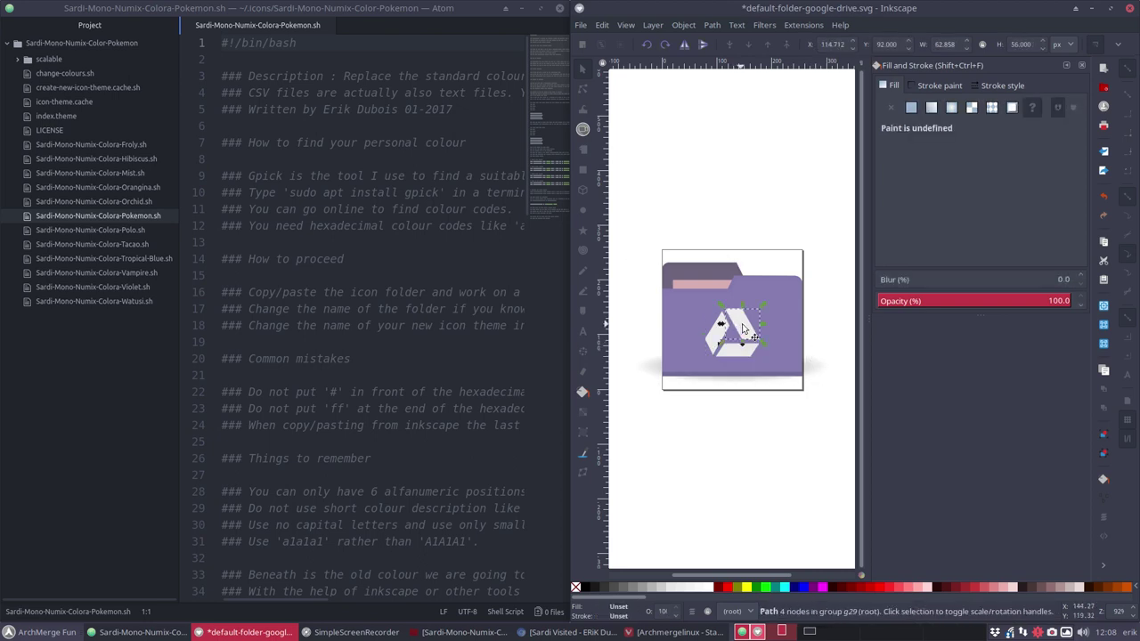
click(748, 331)
click(748, 419)
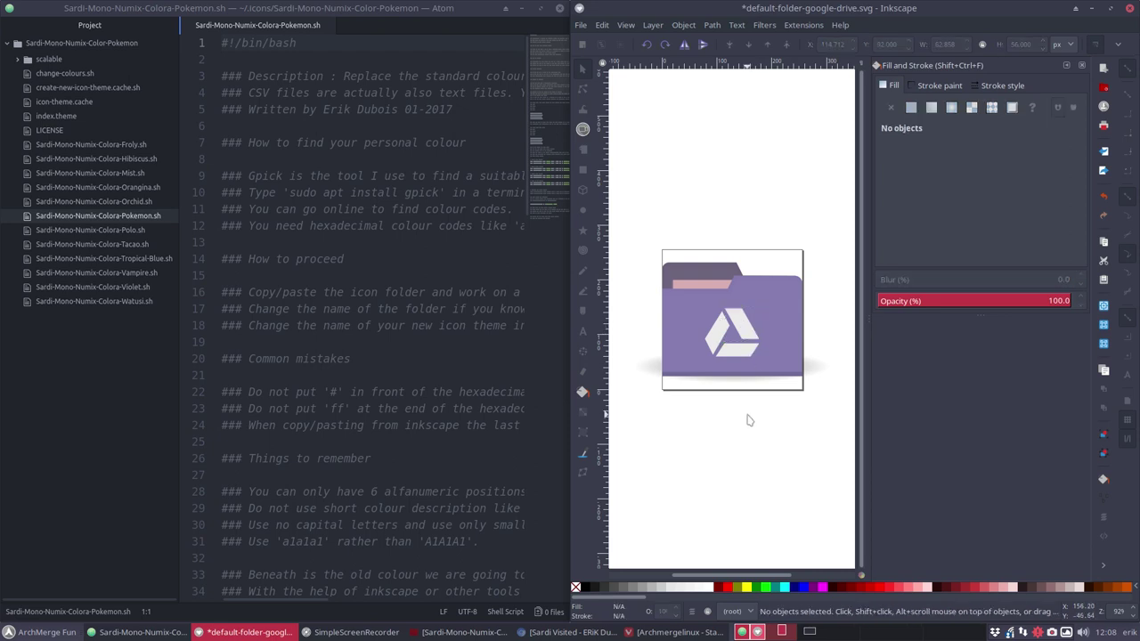
Switch to the Pokemon script in Atom, hide the project tree and go to the new colour variables
click(364, 407)
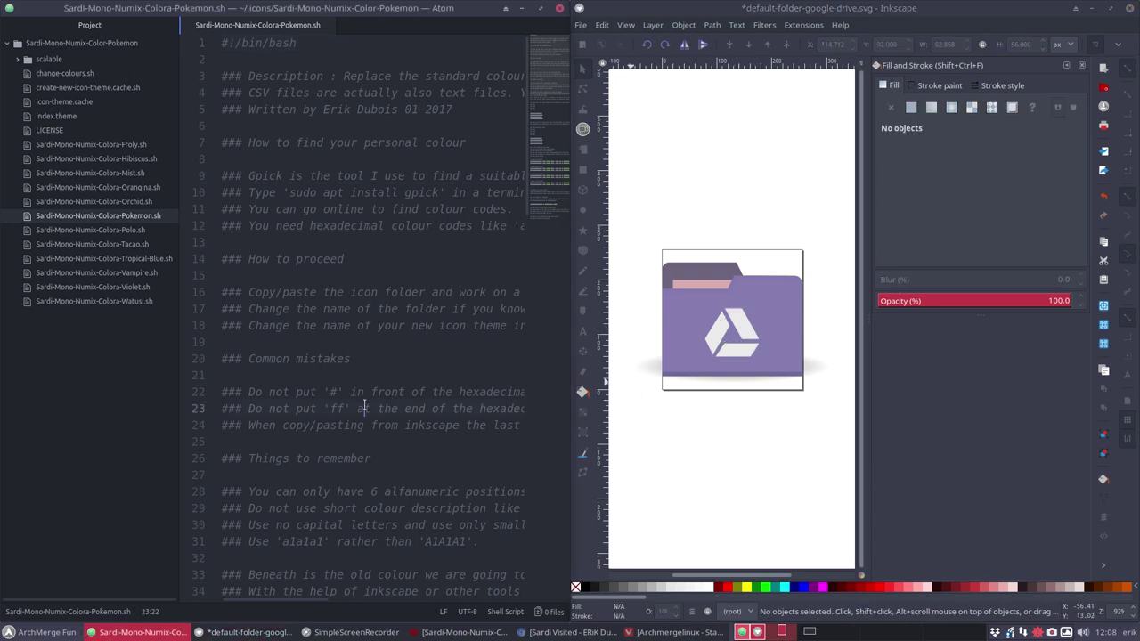
scroll(365, 405, down, 3)
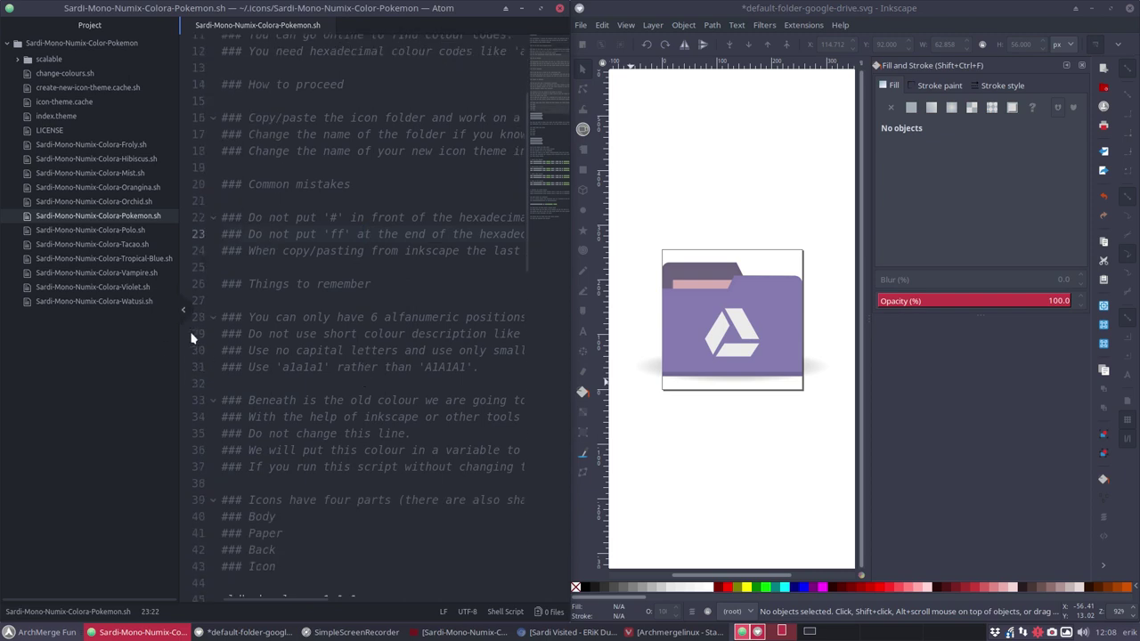
click(183, 317)
scroll(174, 360, down, 8)
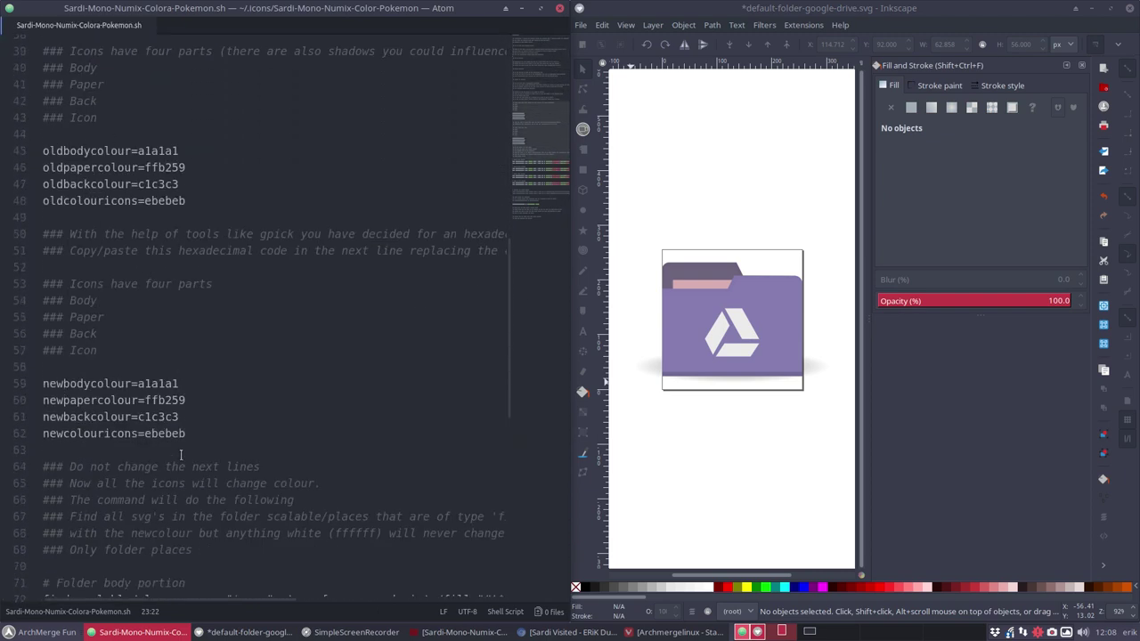
scroll(186, 328, down, 2)
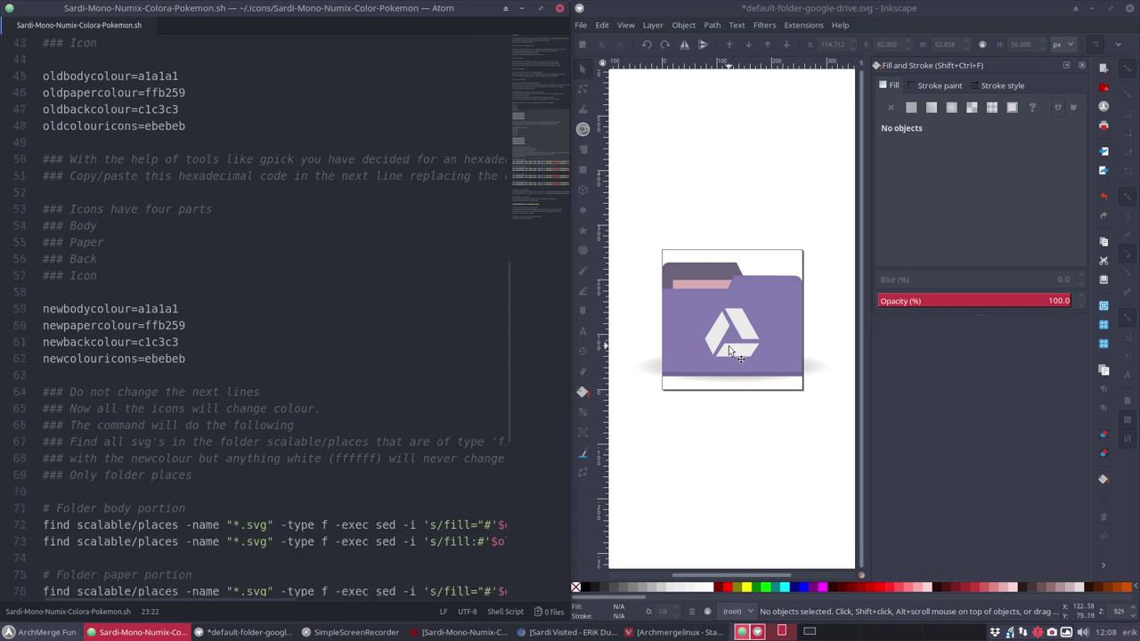
Copy the folder front's fill code from Inkscape, set newbodycolour to 867db2 in the script without the trailing ff, and save
click(770, 327)
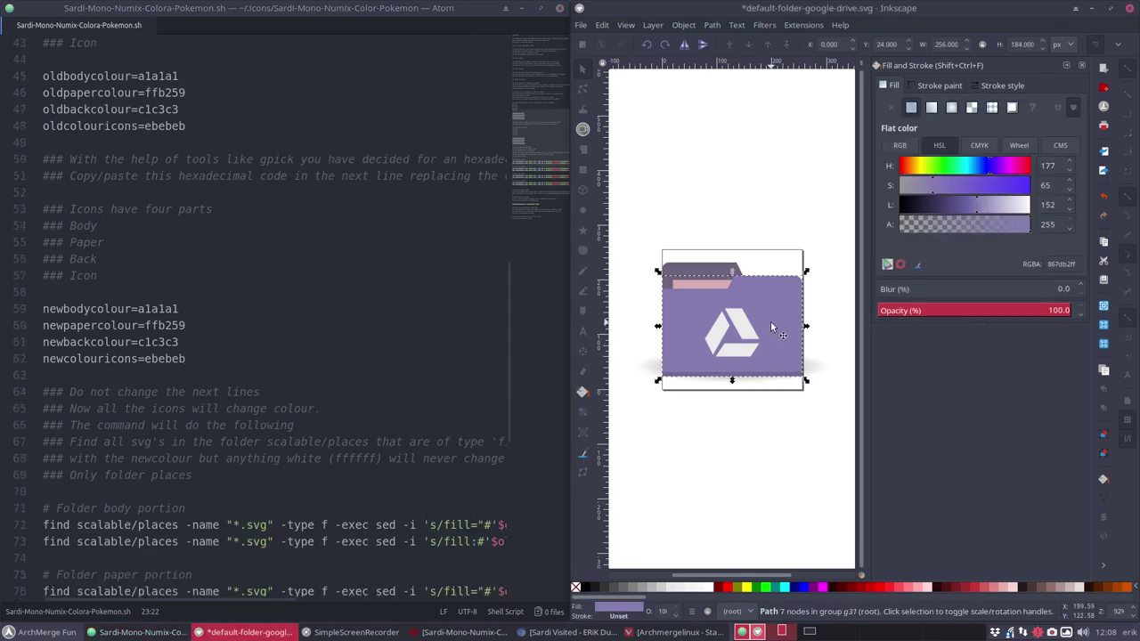
double_click(1057, 262)
double_click(153, 308)
text(867db2ff)
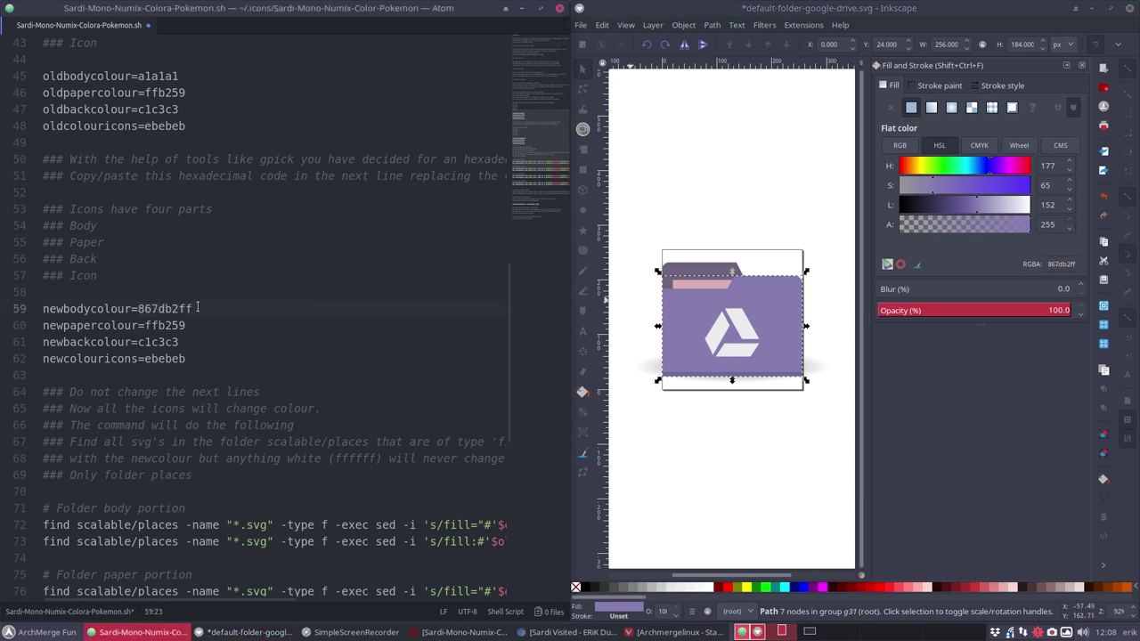
key(BackSpace)
key(BackSpace)
key(ctrl+s)
Copy the pink paper's fill code from Inkscape, set newpapercolour to d8afb5 in the script, and save
click(718, 289)
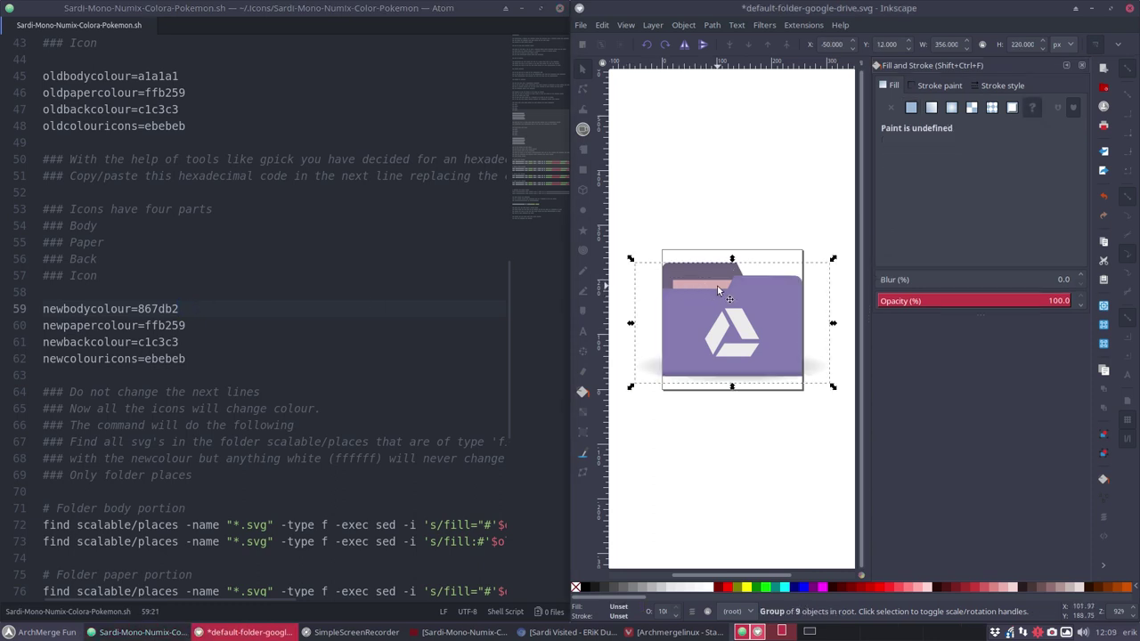
double_click(718, 289)
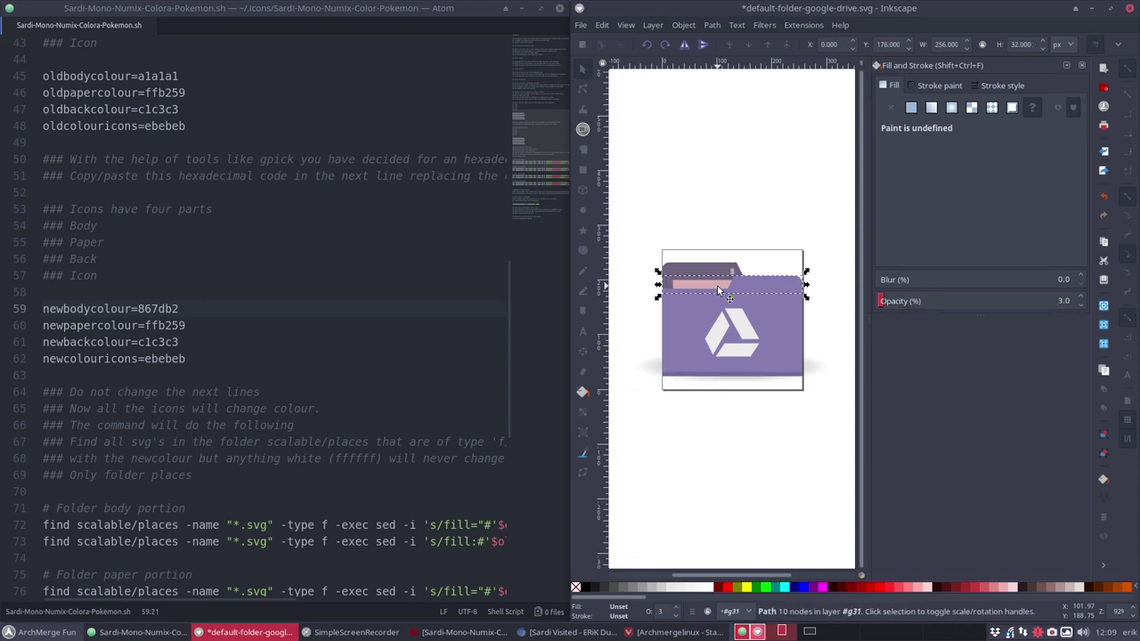
click(722, 282)
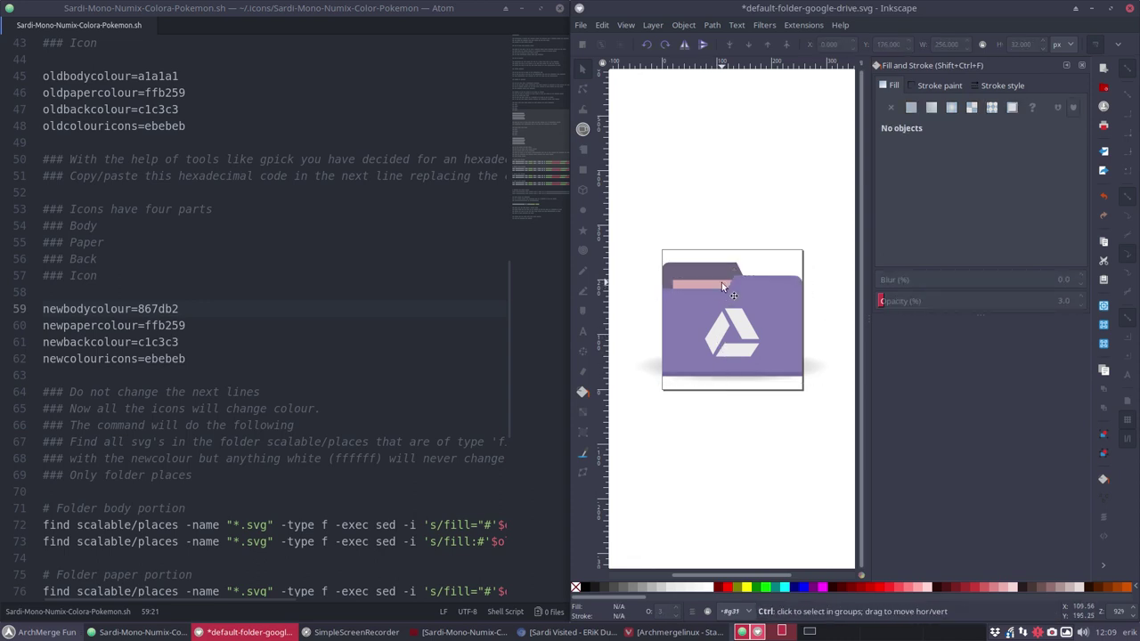
double_click(1063, 266)
key(ctrl+c)
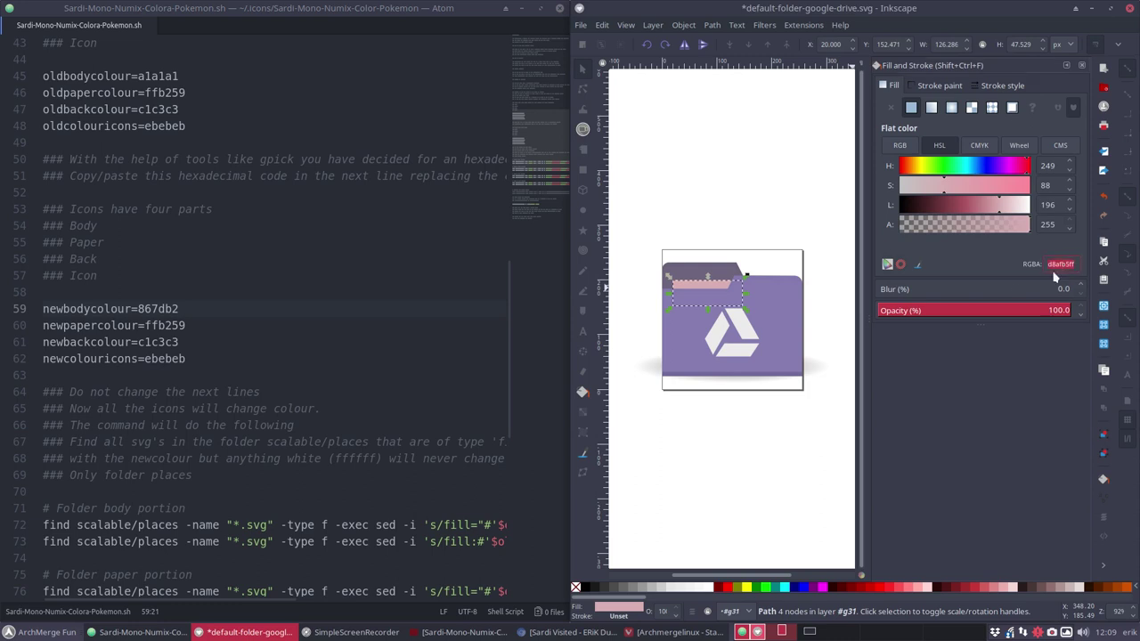
double_click(161, 326)
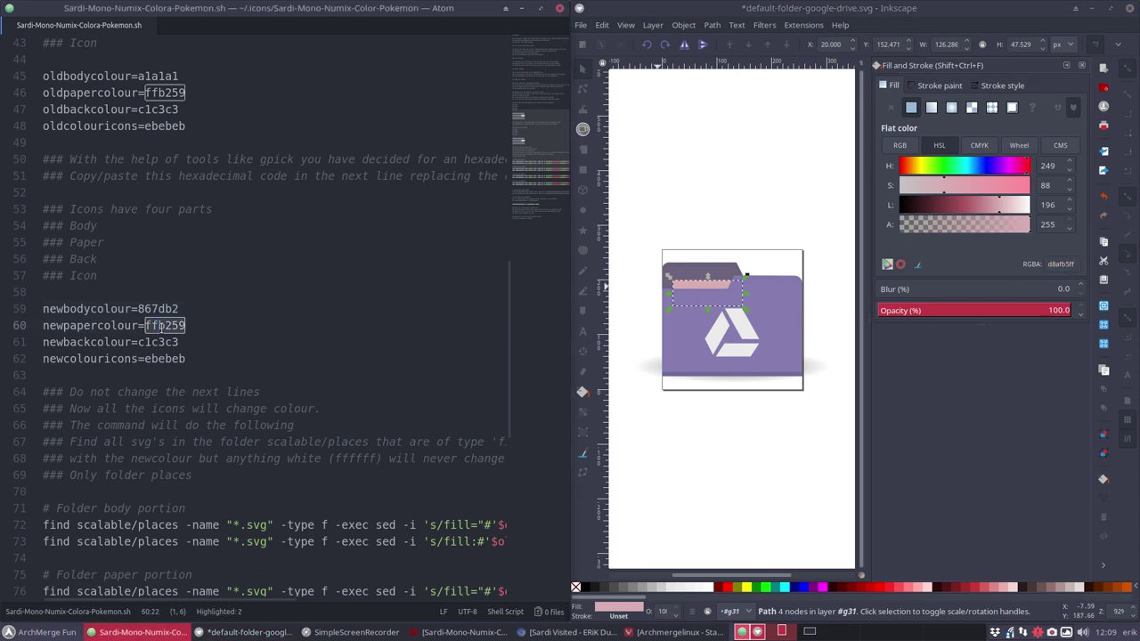
key(ctrl+v)
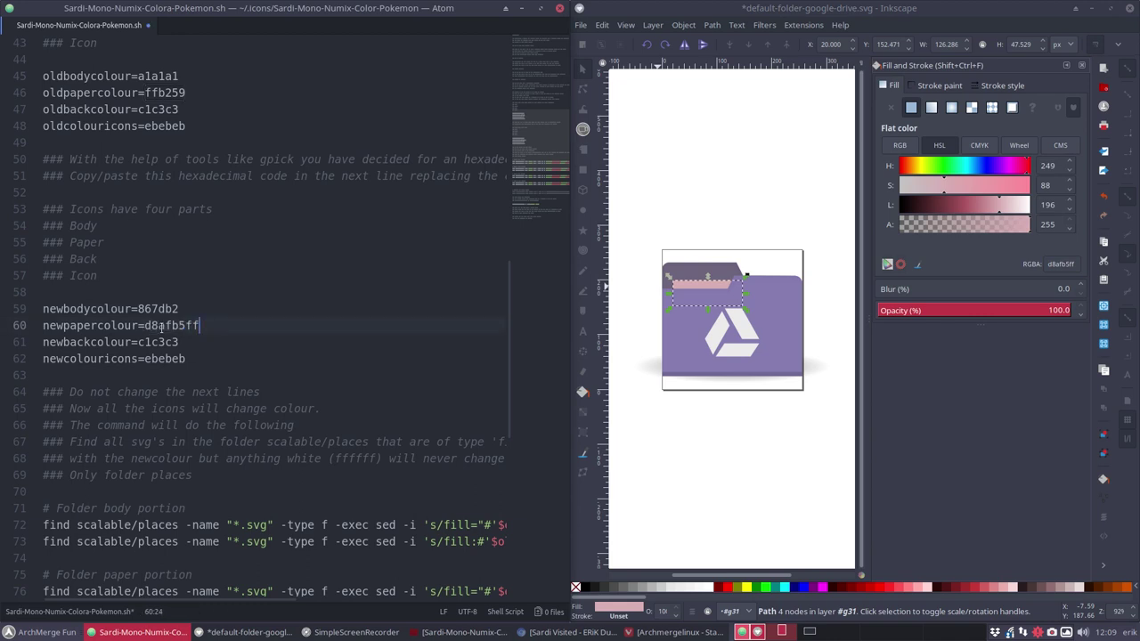
key(BackSpace)
key(BackSpace)
key(ctrl+s)
Copy the folder back's fill code from Inkscape, set newbackcolour to 6f657e in the script, and save
click(715, 266)
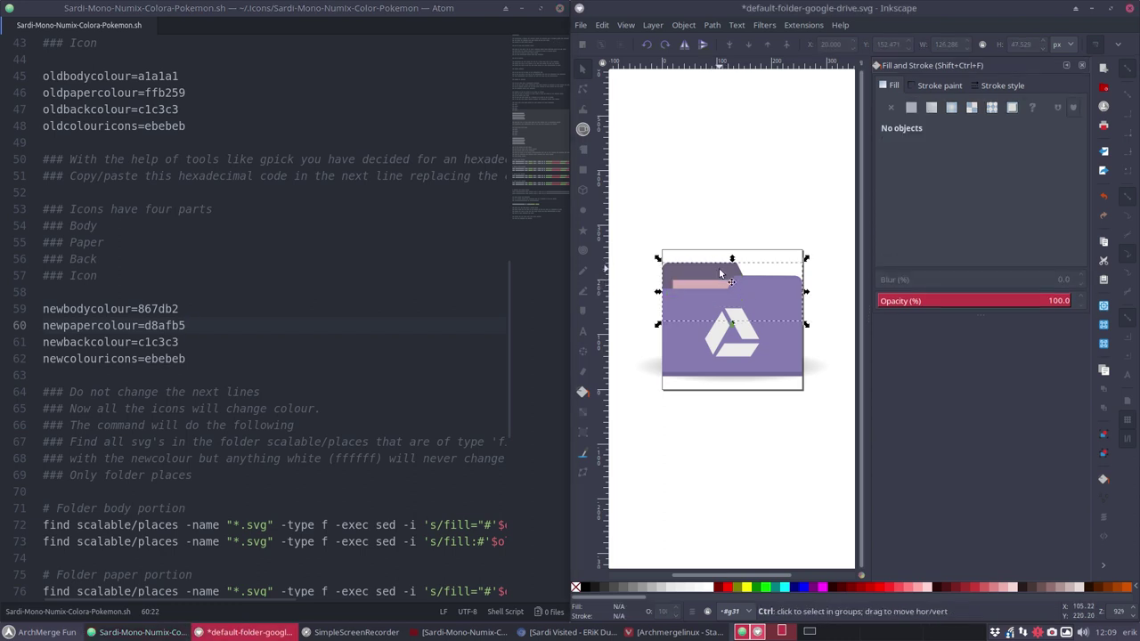
ctrl+click(723, 276)
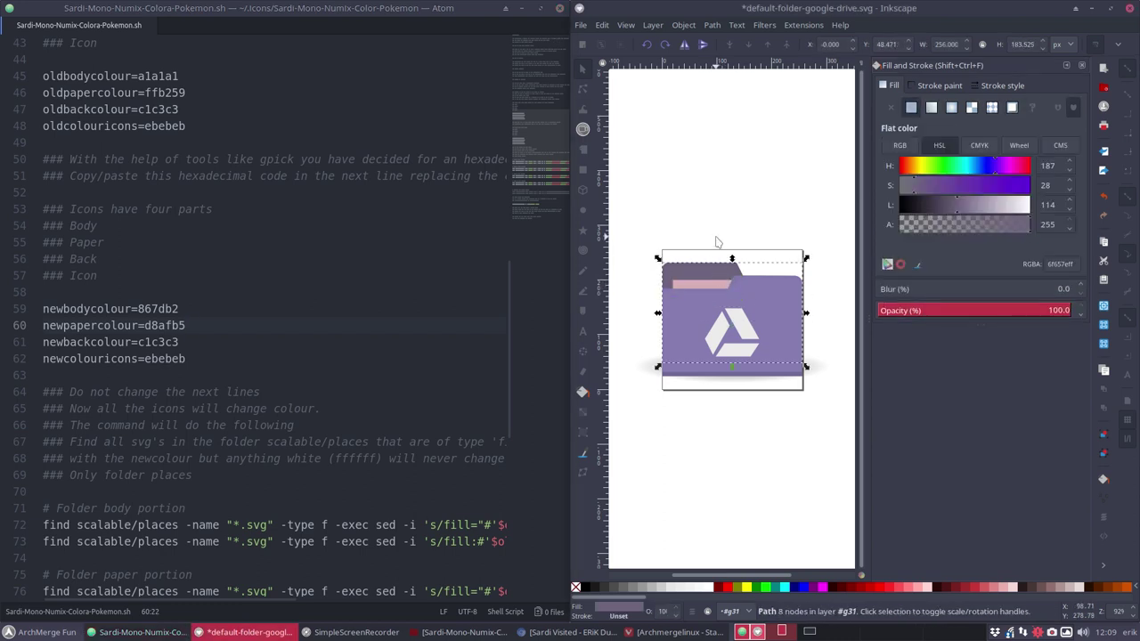
double_click(1061, 264)
key(ctrl+c)
double_click(166, 342)
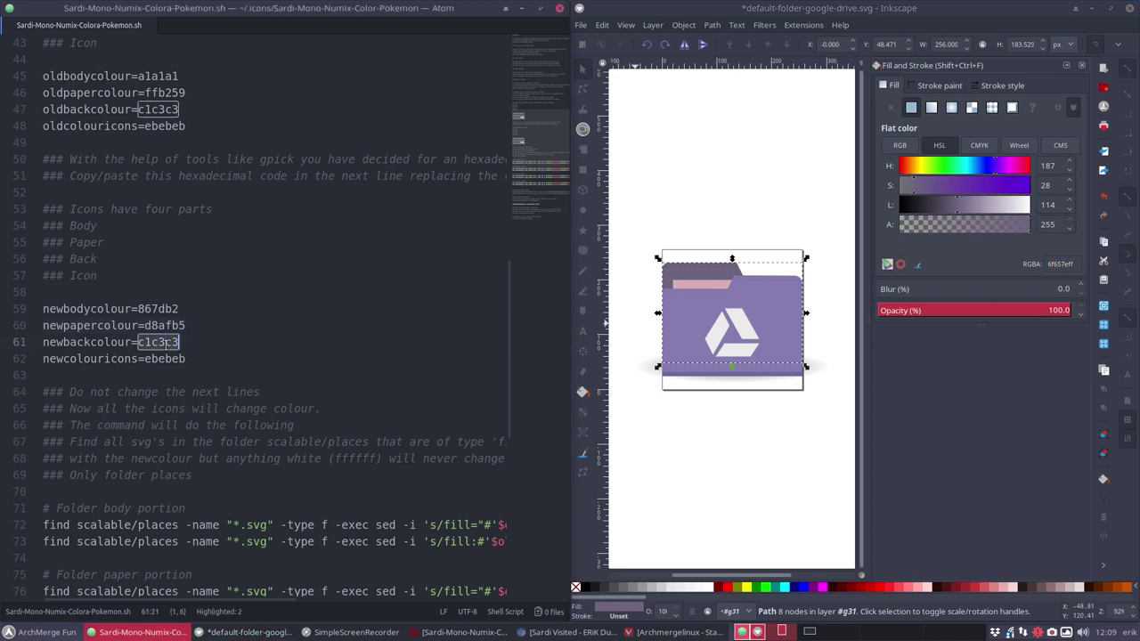
key(ctrl+v)
key(BackSpace)
key(BackSpace)
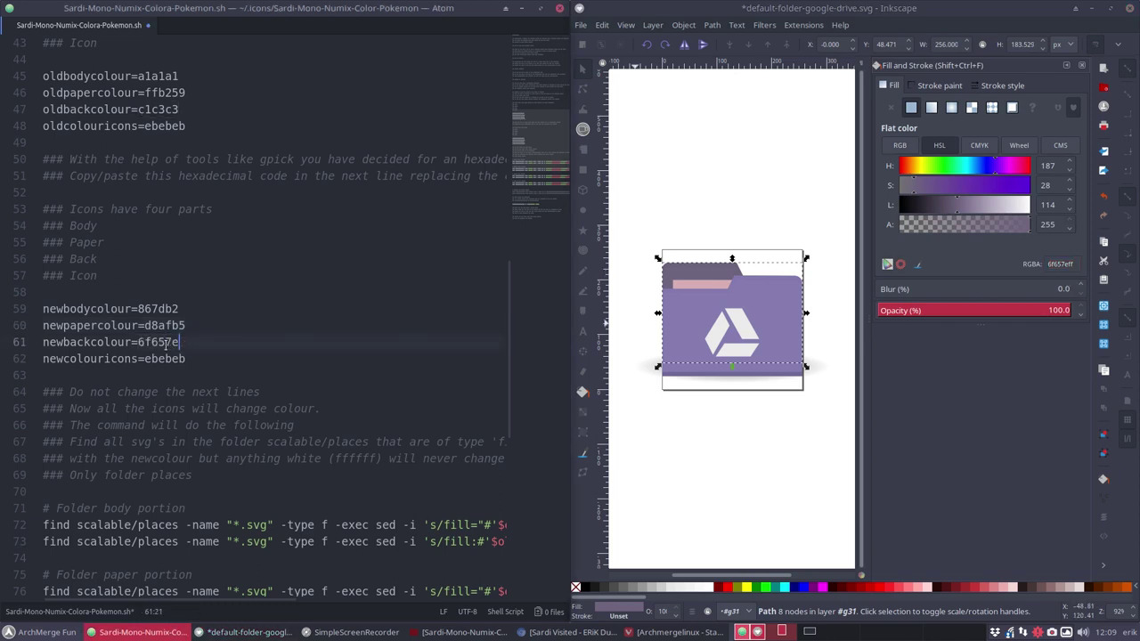
key(ctrl+s)
Close Inkscape without saving the test icon default-folder-google-drive.svg, and close Atom
click(1131, 8)
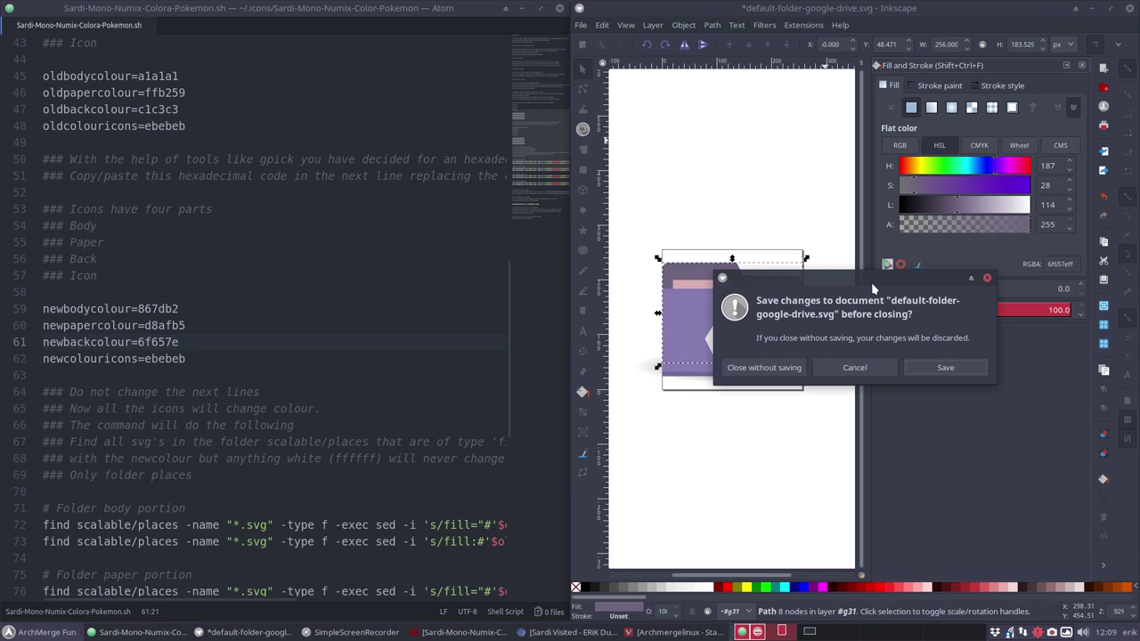
click(775, 375)
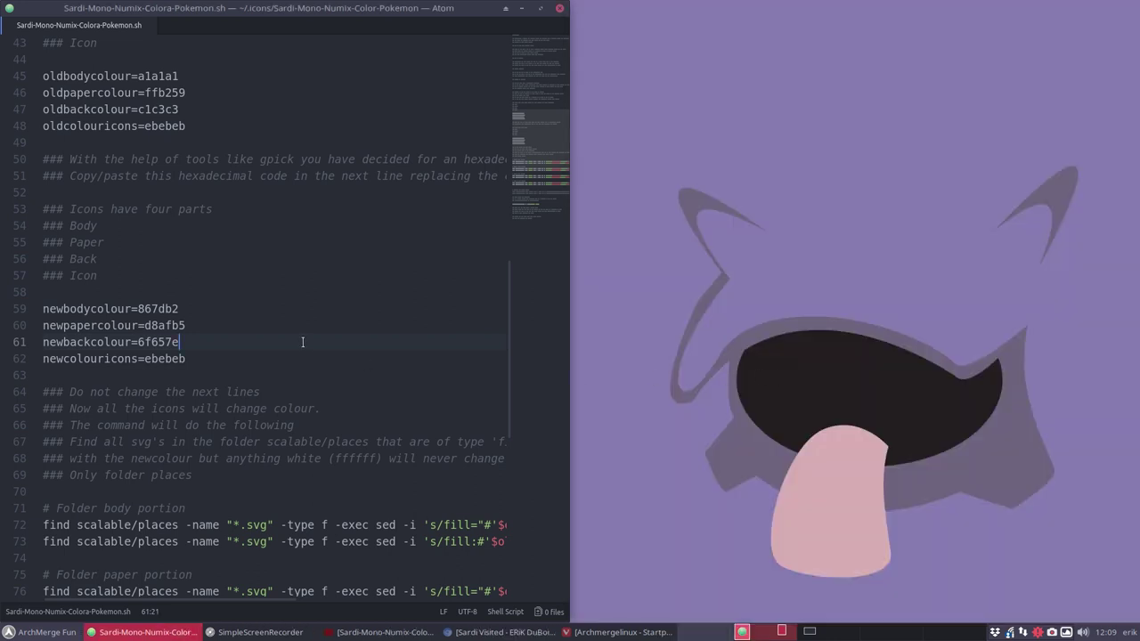
click(560, 9)
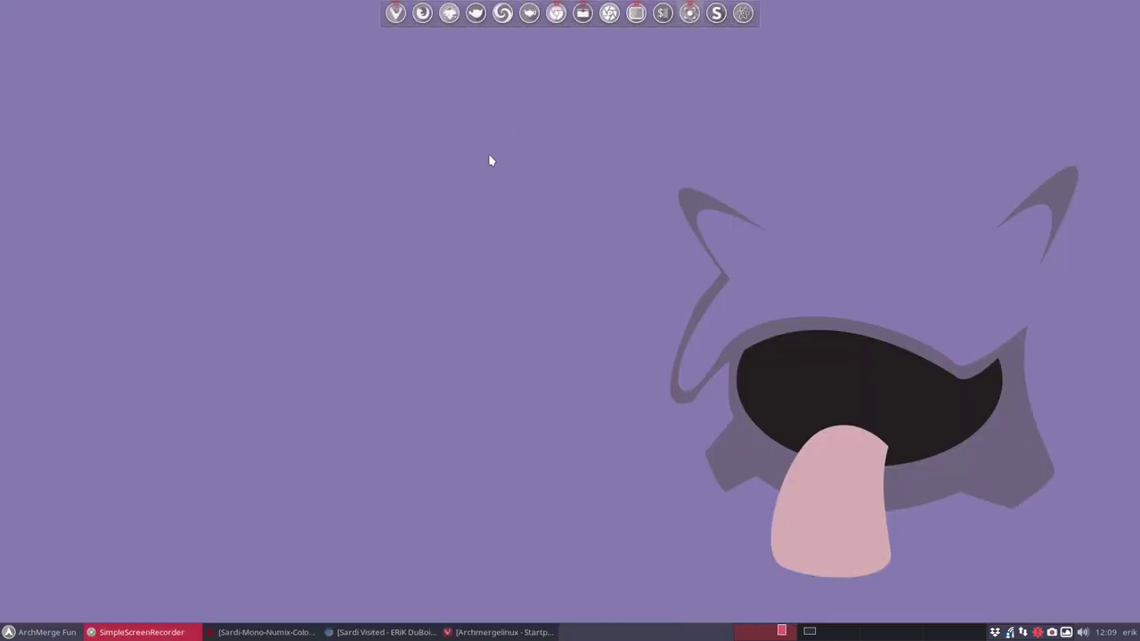
Switch to the file manager and open a terminal in the Sardi-Mono-Numix-Color-Pokemon folder
click(271, 633)
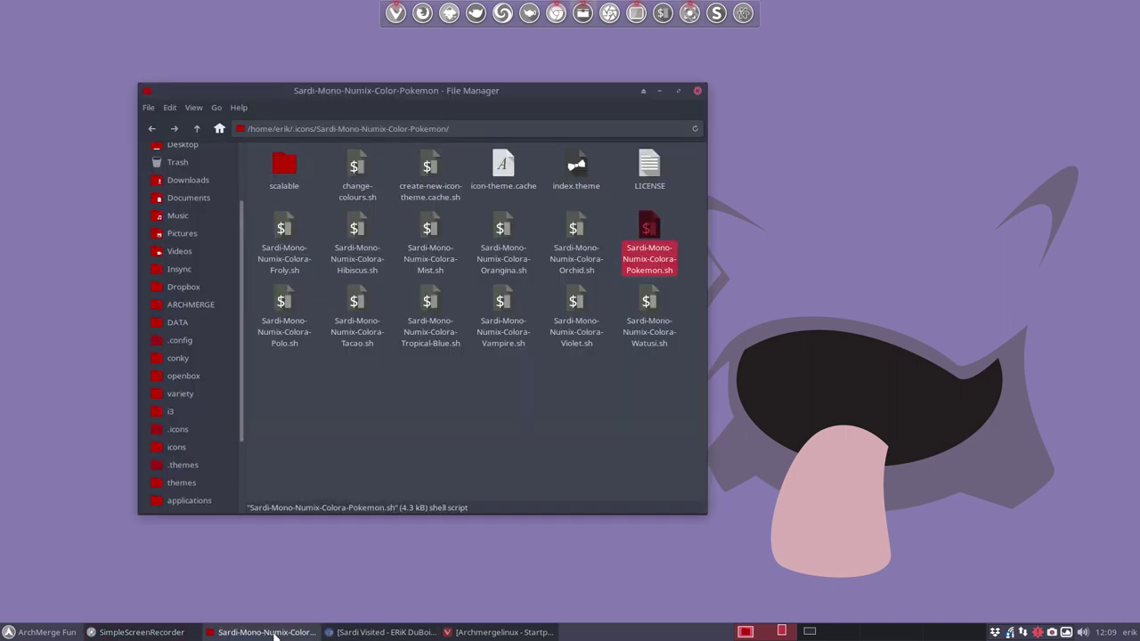
click(554, 392)
click(650, 234)
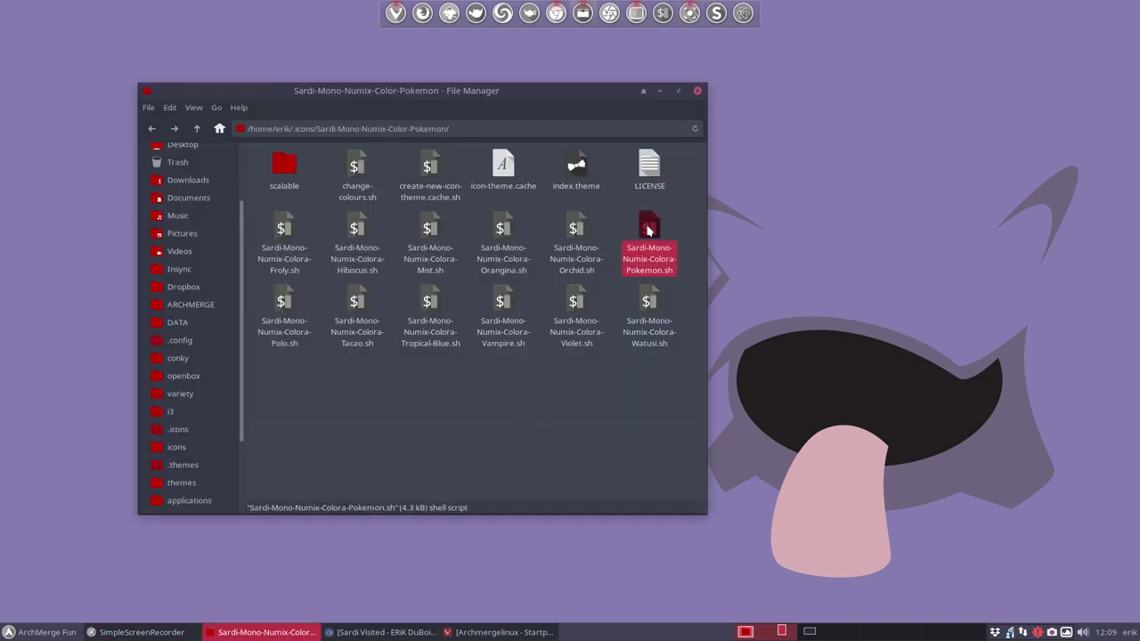
right_click(622, 431)
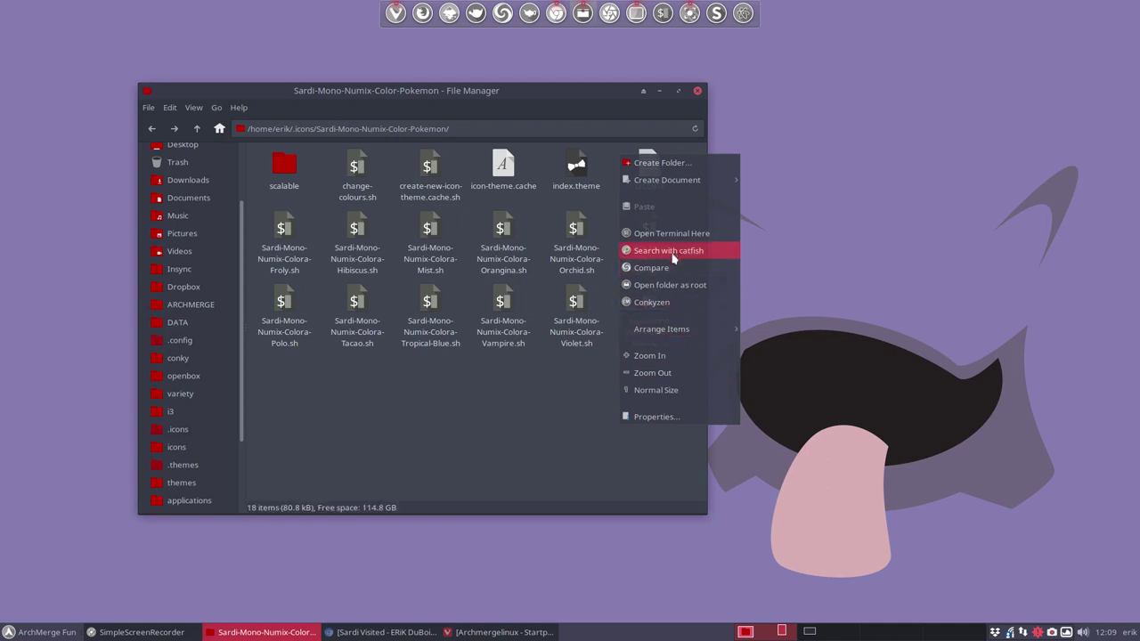
click(631, 250)
Run ./Sardi-Mono-Numix-Colora-Pokemon.sh in the terminal to recolour the folder icons, and close the terminal
text(./)
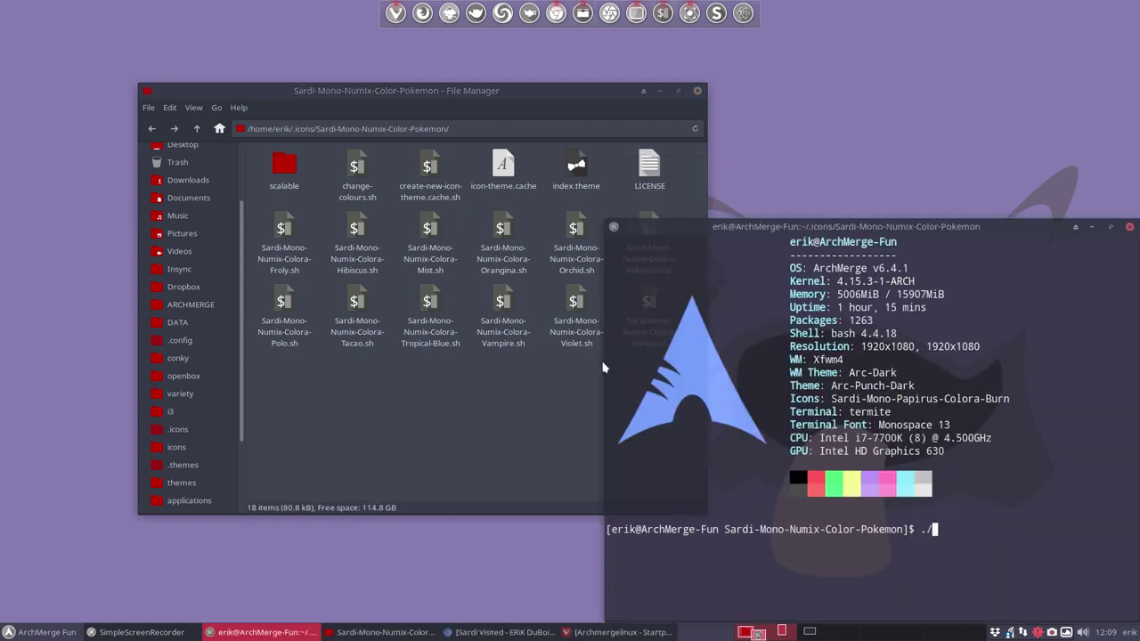
text(Sardi-Mono-Numix-Colora-)
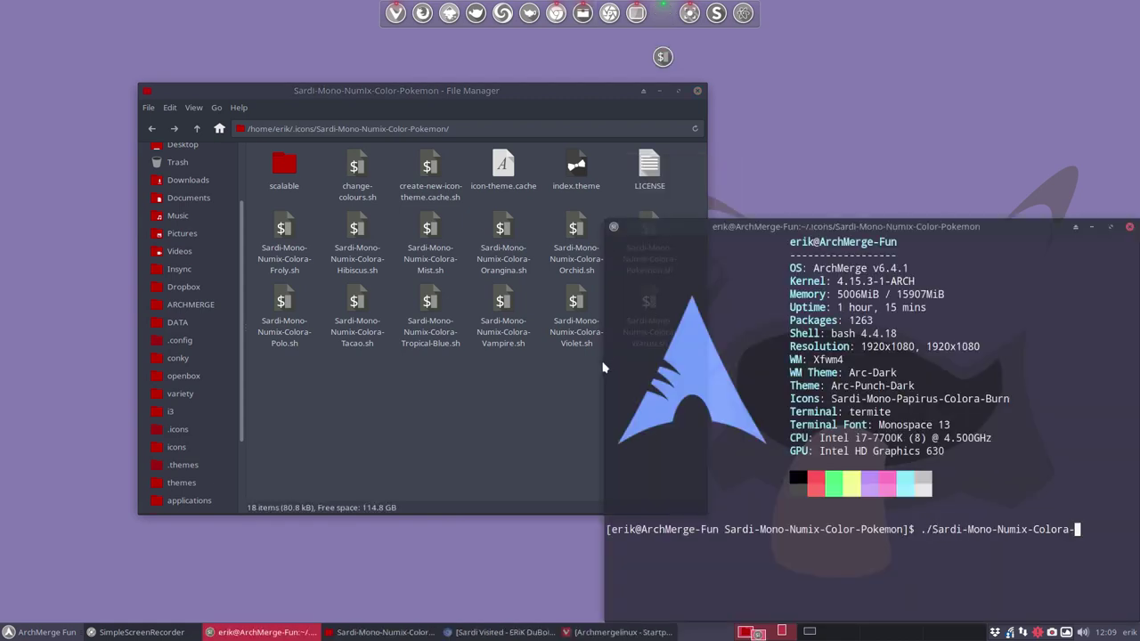
key(Tab)
text(P)
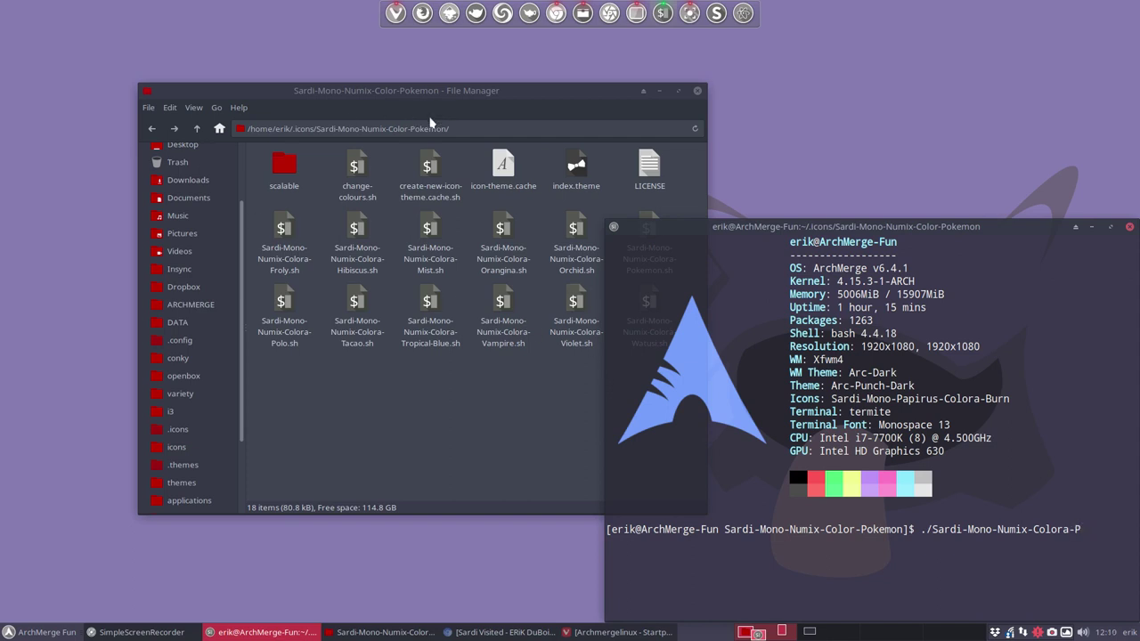
drag(406, 130, 444, 128)
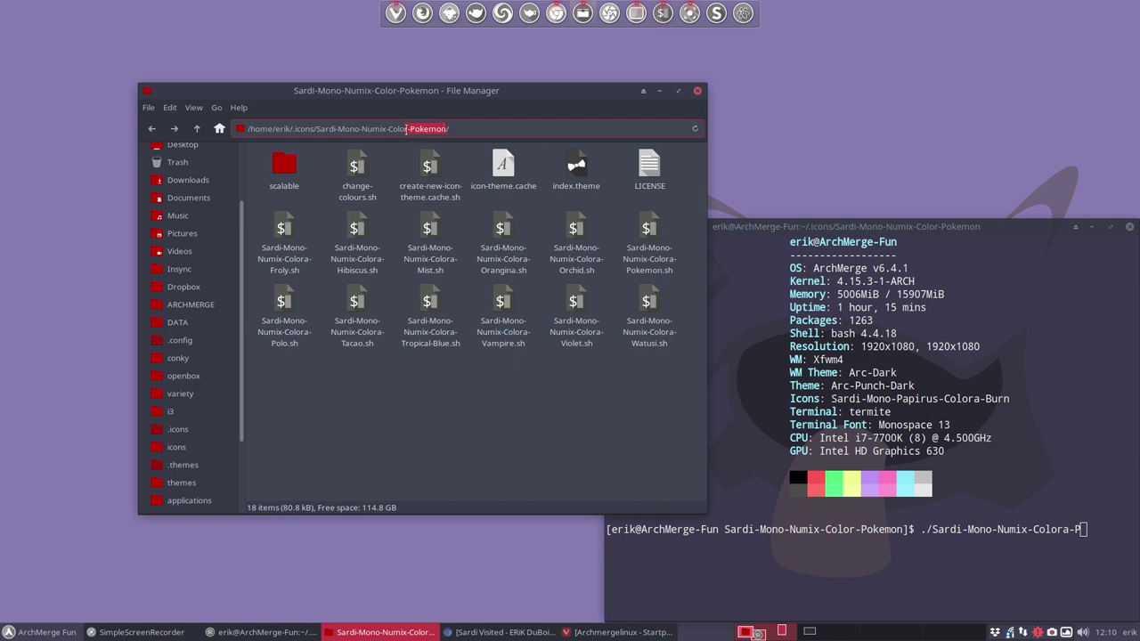
click(409, 131)
click(1042, 518)
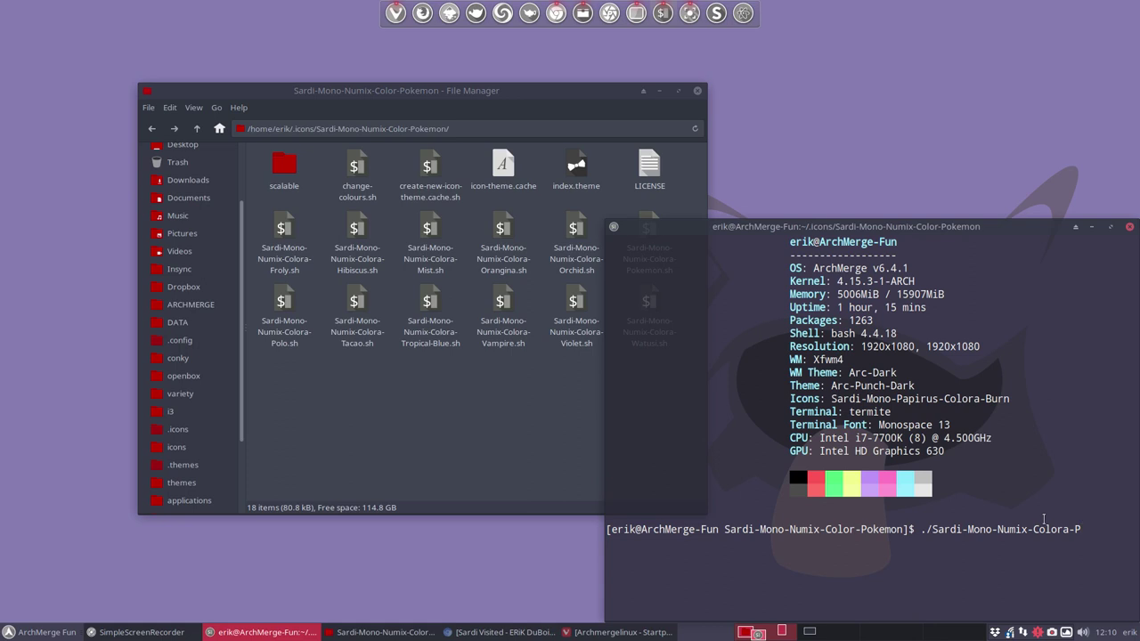
text(o)
key(Tab)
key(Tab)
key(Tab)
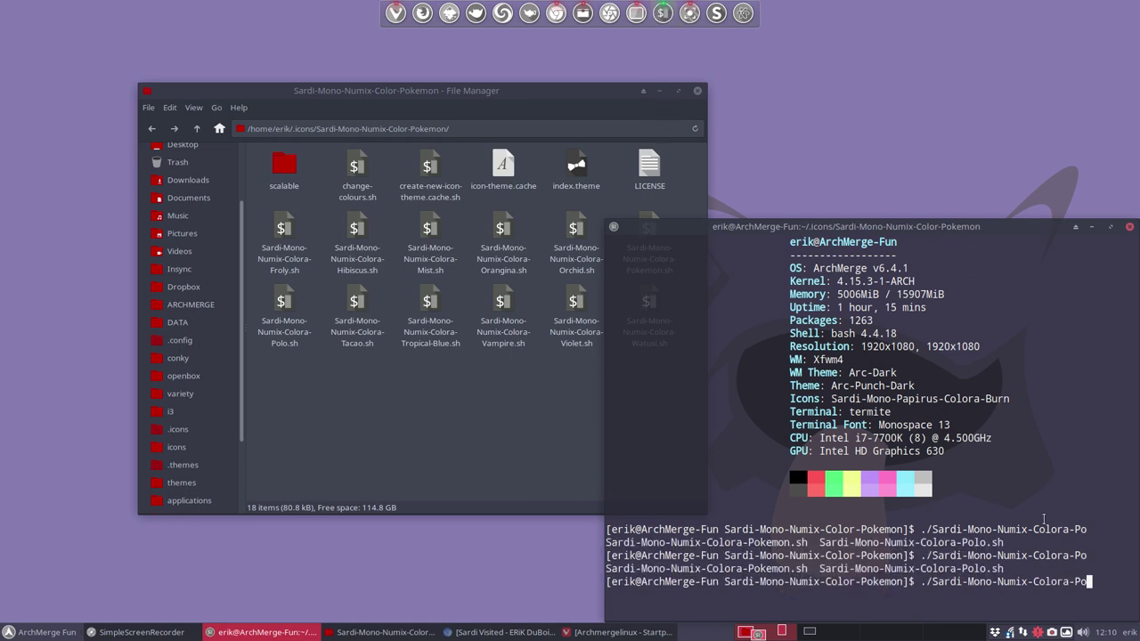
text(k)
key(Tab)
key(Return)
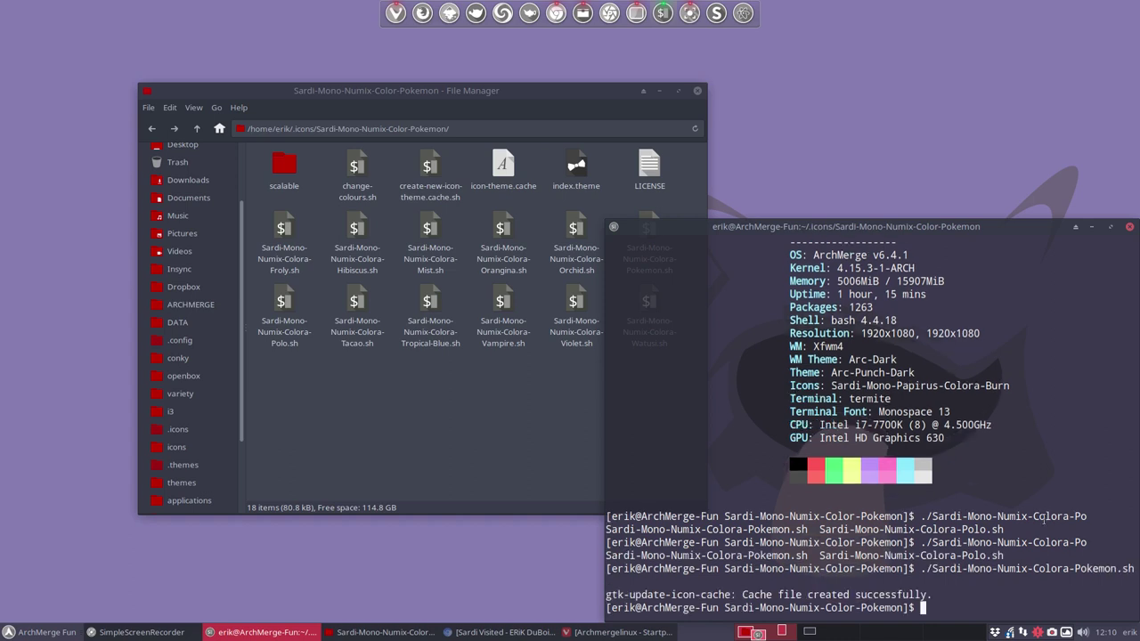
click(1128, 228)
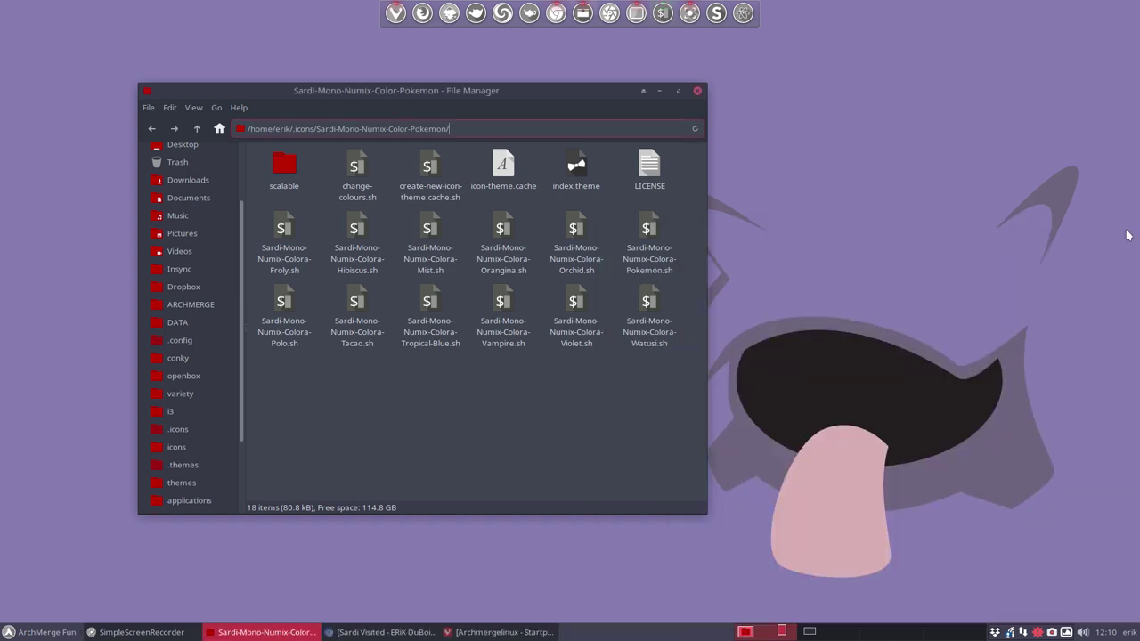
Go up to the .icons folder and rename Sardi-Mono-Numix-Color-Pokemon to Sardi-Mono-Numix-Colora-Pokemon
click(196, 130)
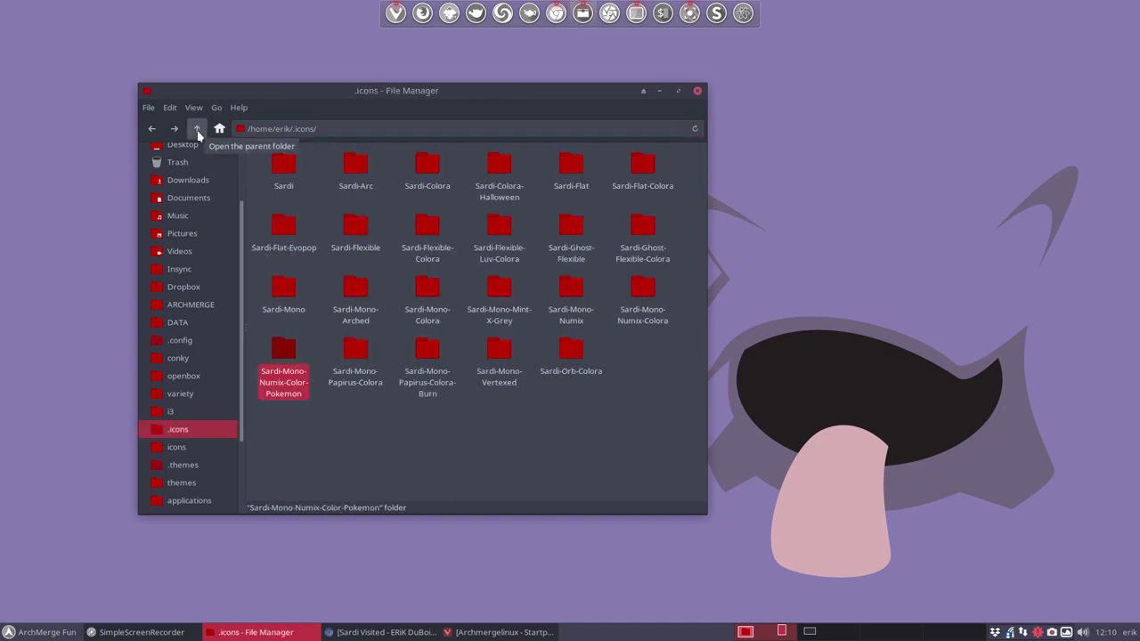
click(327, 438)
click(289, 352)
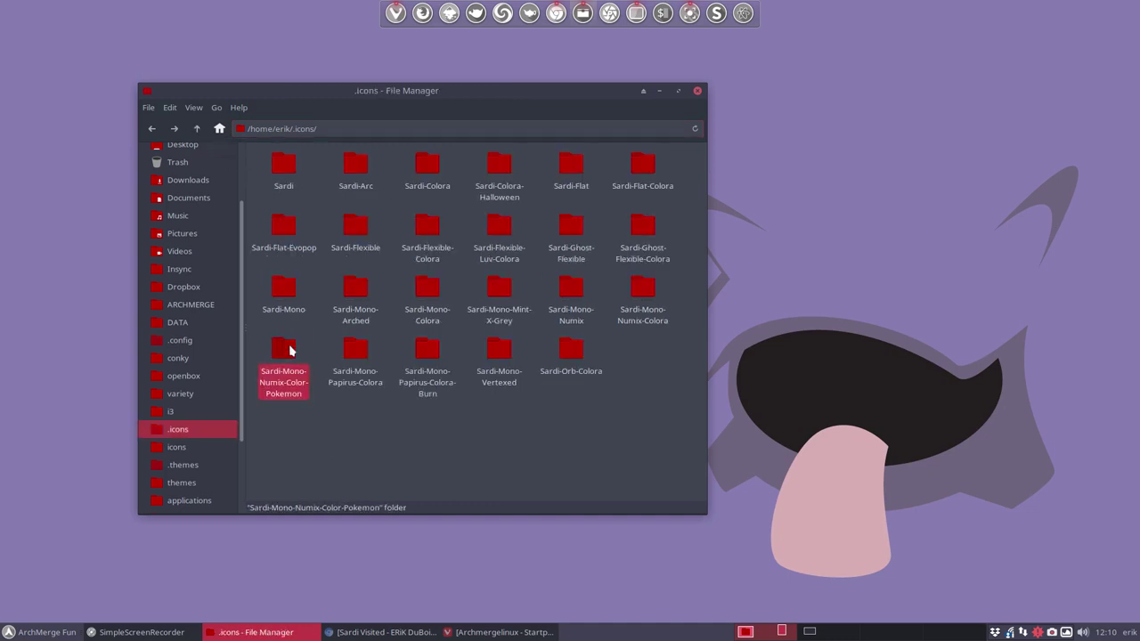
key(F2)
key(End)
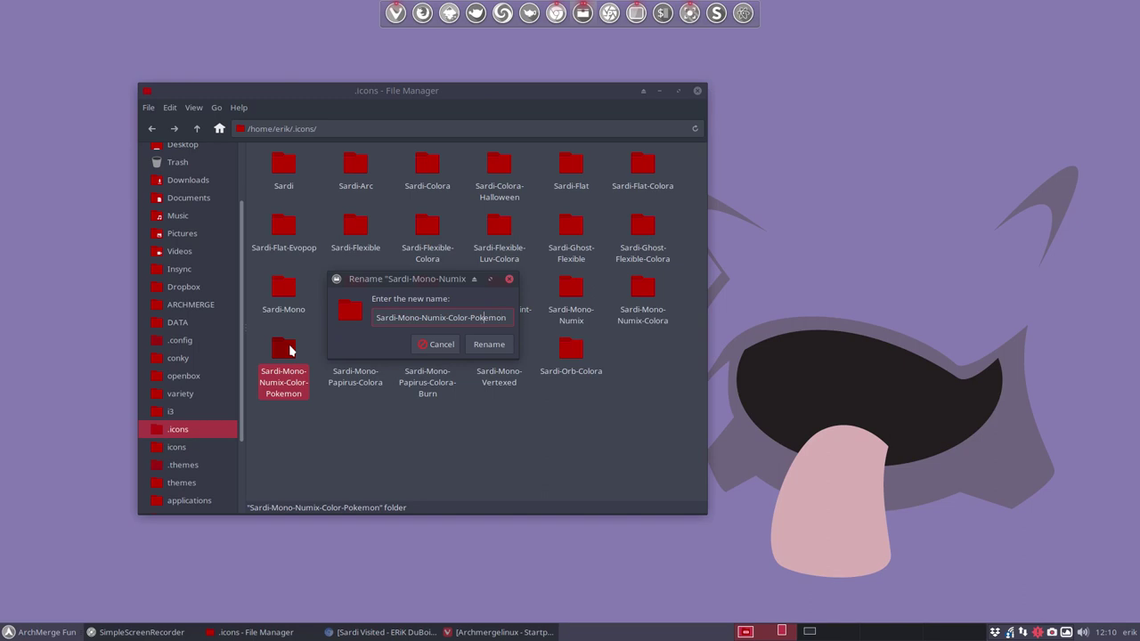
key(Left)
key(Left)
key(Left)
key(Left)
text(a)
key(Return)
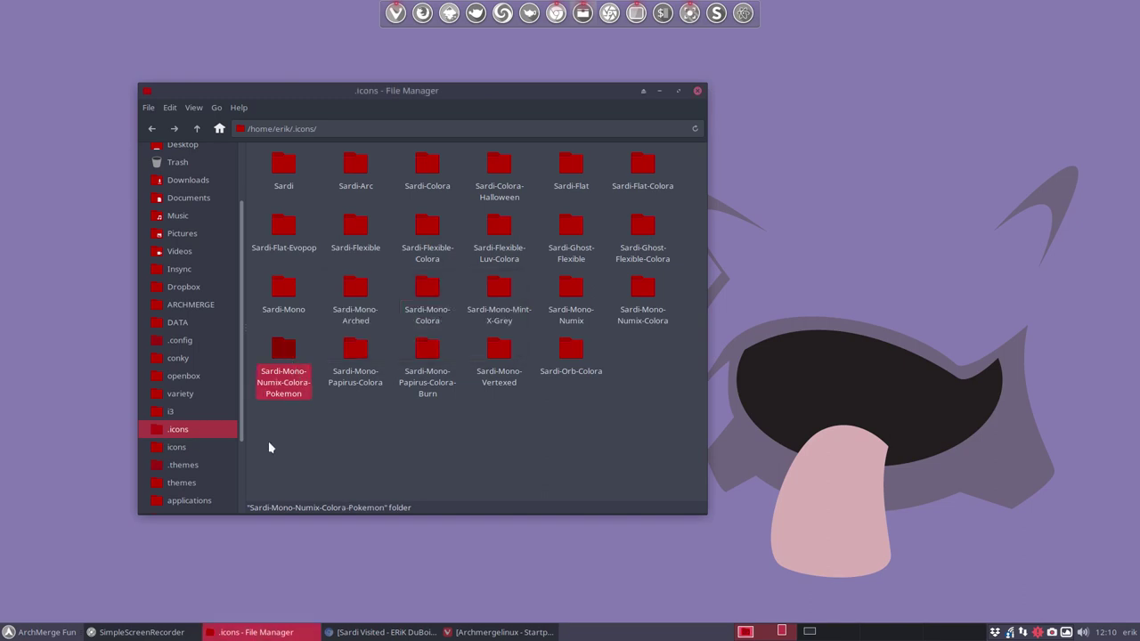
Apply the Sardi Mono Numix Colora Pokemon icon theme in the Appearance settings and close them
click(36, 632)
click(228, 611)
click(408, 217)
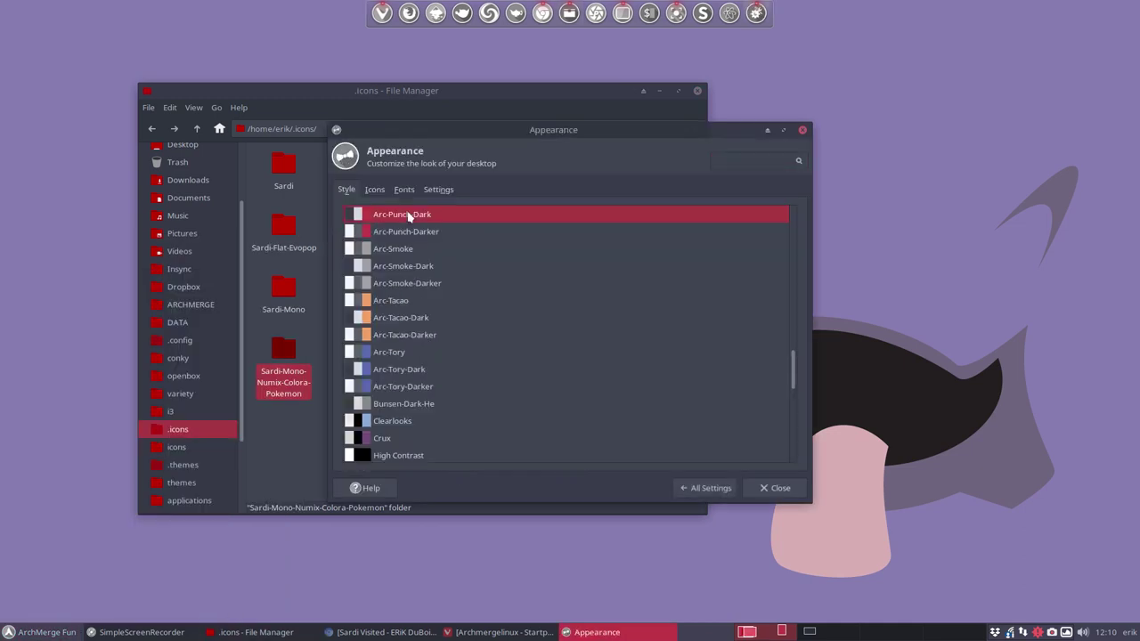
key(ctrl+Page_Down)
click(462, 279)
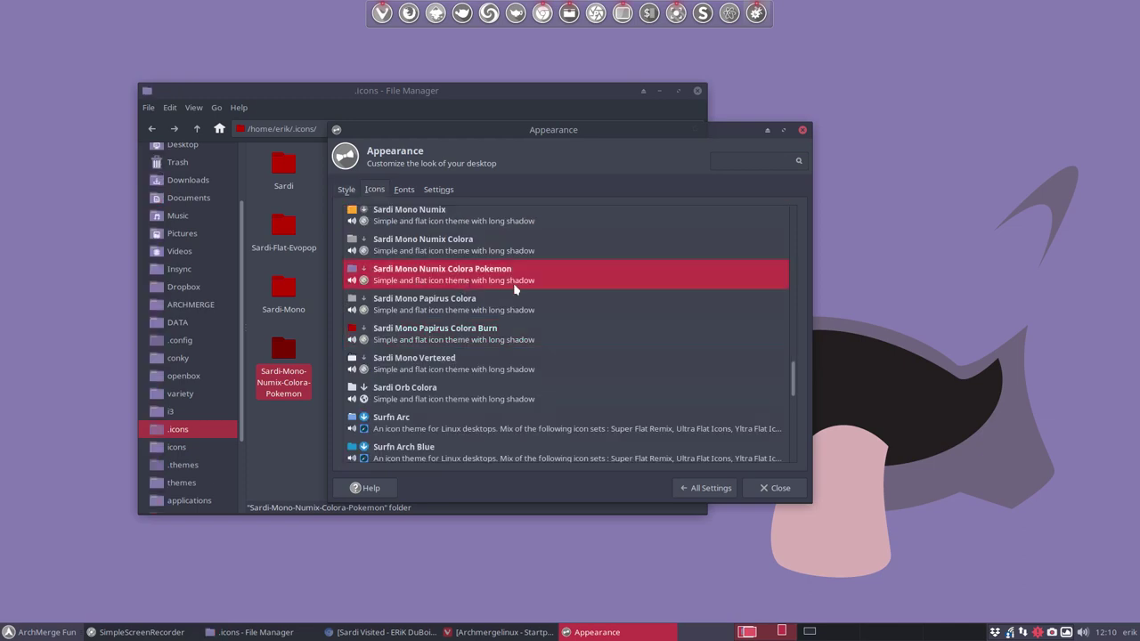
click(776, 489)
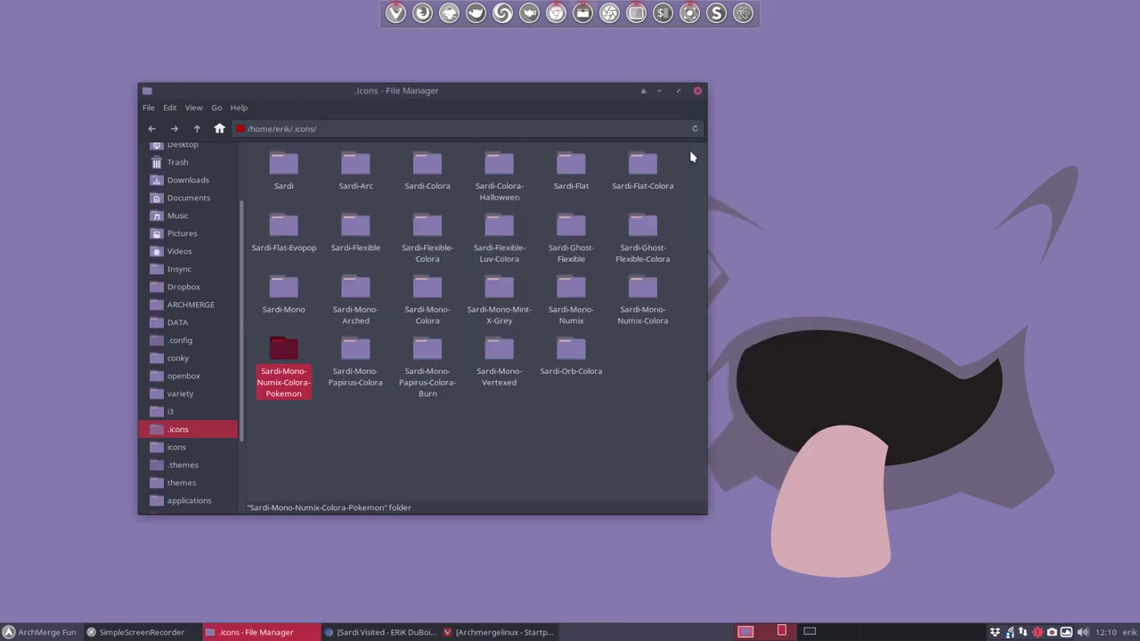
Reopen the file manager in the home folder and examine the recoloured icons there and in the application menu
click(697, 90)
click(582, 16)
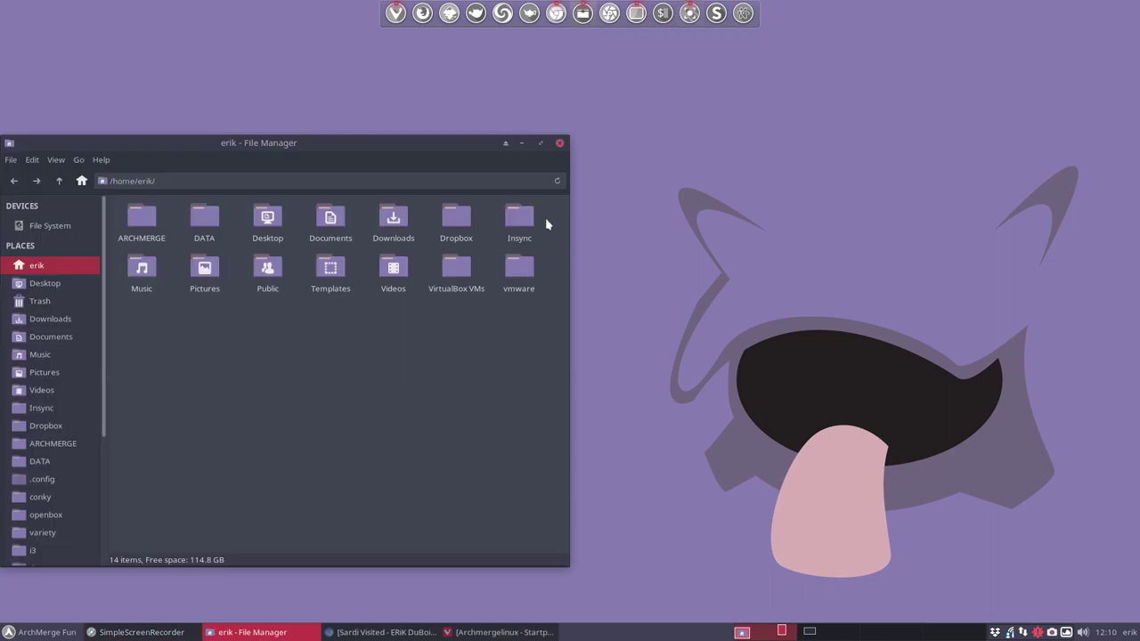
drag(389, 143, 609, 69)
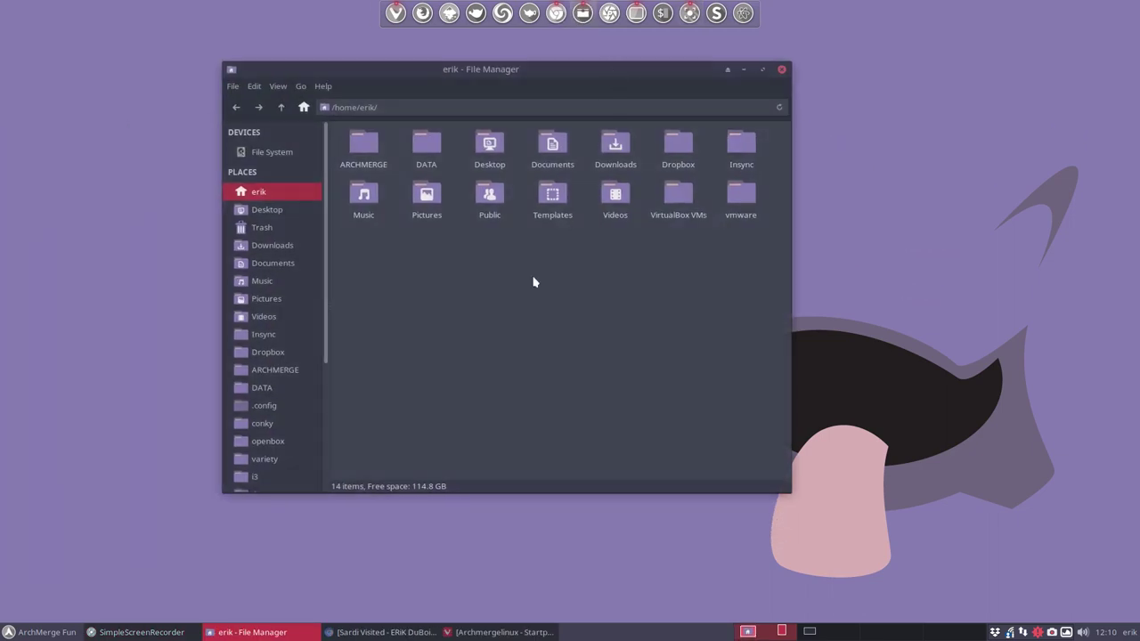
click(27, 632)
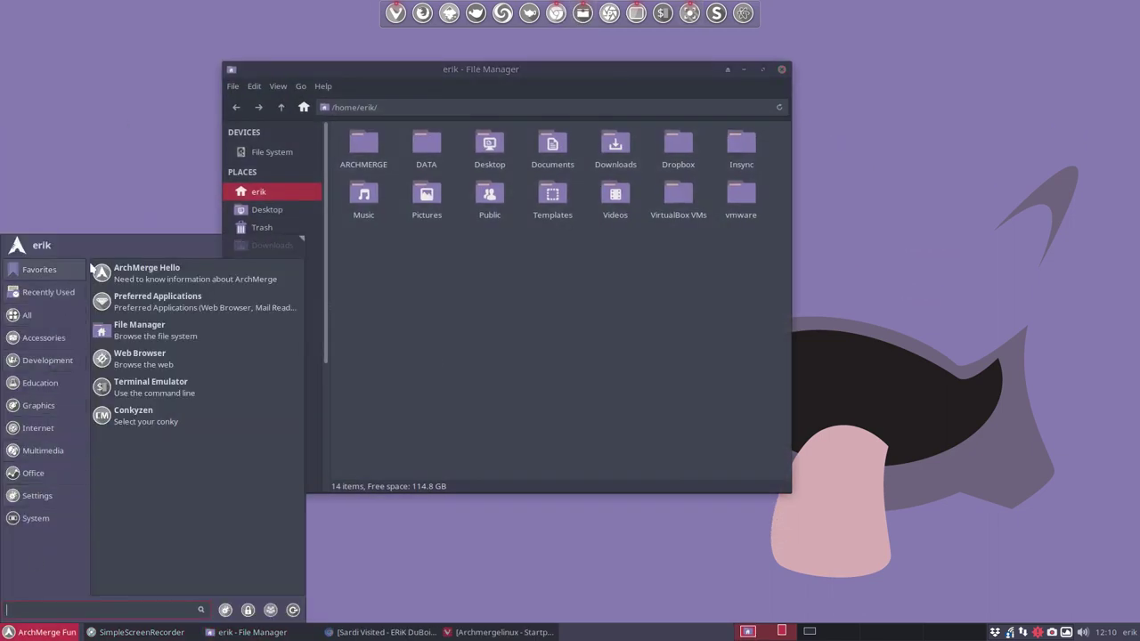
click(504, 365)
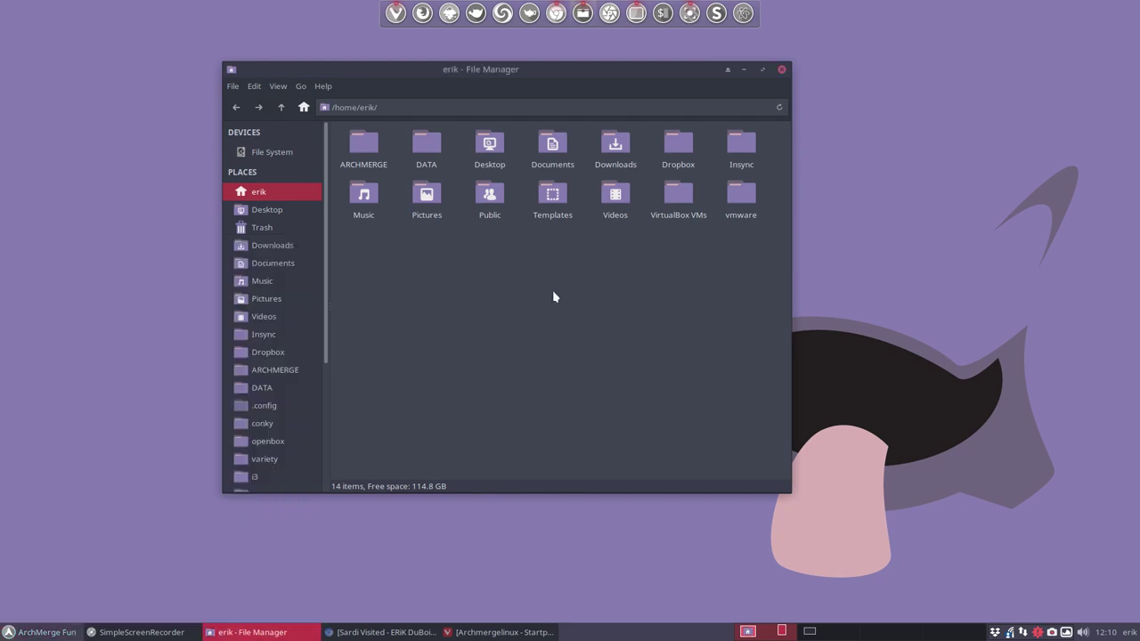
Take a screenshot of the desktop and save it
key(Print)
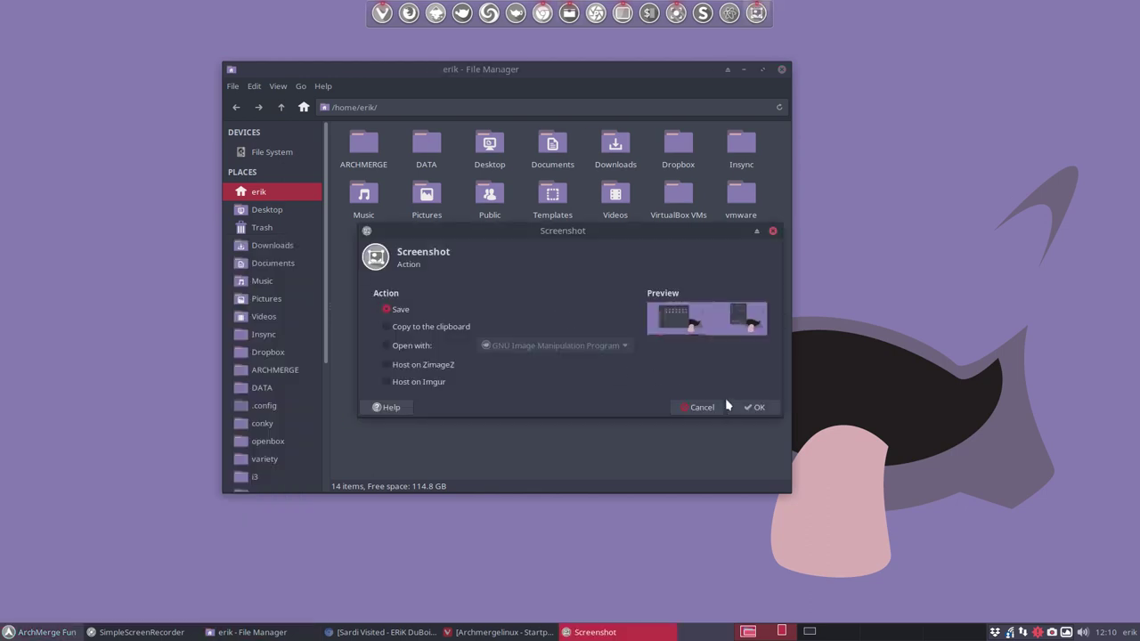
click(748, 408)
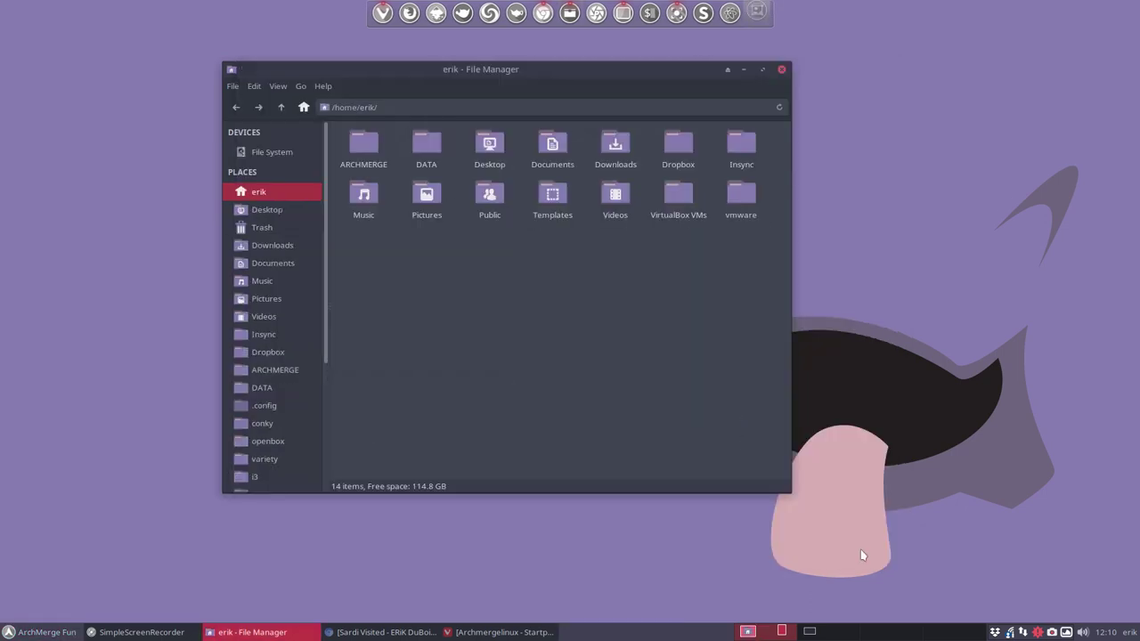
click(873, 552)
Browse from the .icons folder to the devices icons in Sardi-Mono/scalable
drag(646, 87, 524, 93)
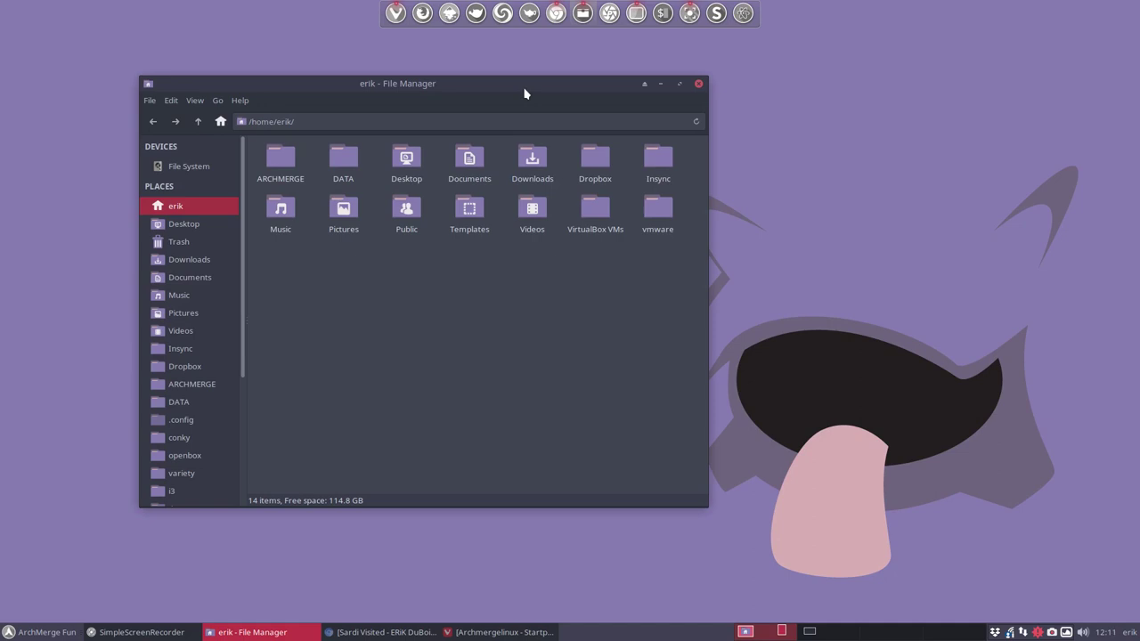
scroll(206, 419, down, 3)
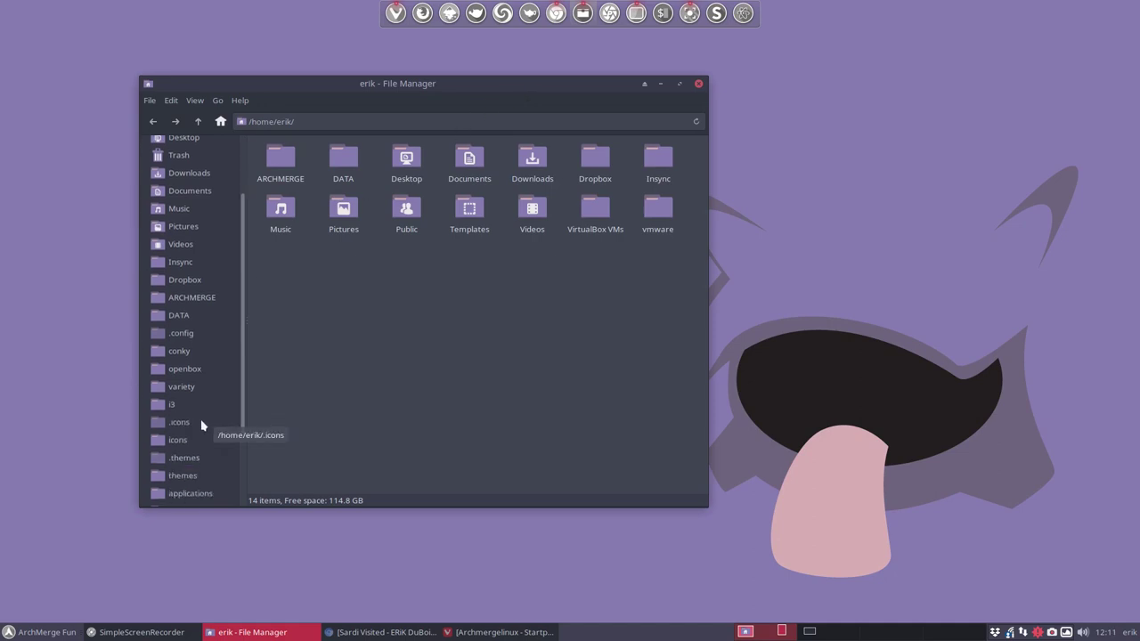
click(181, 422)
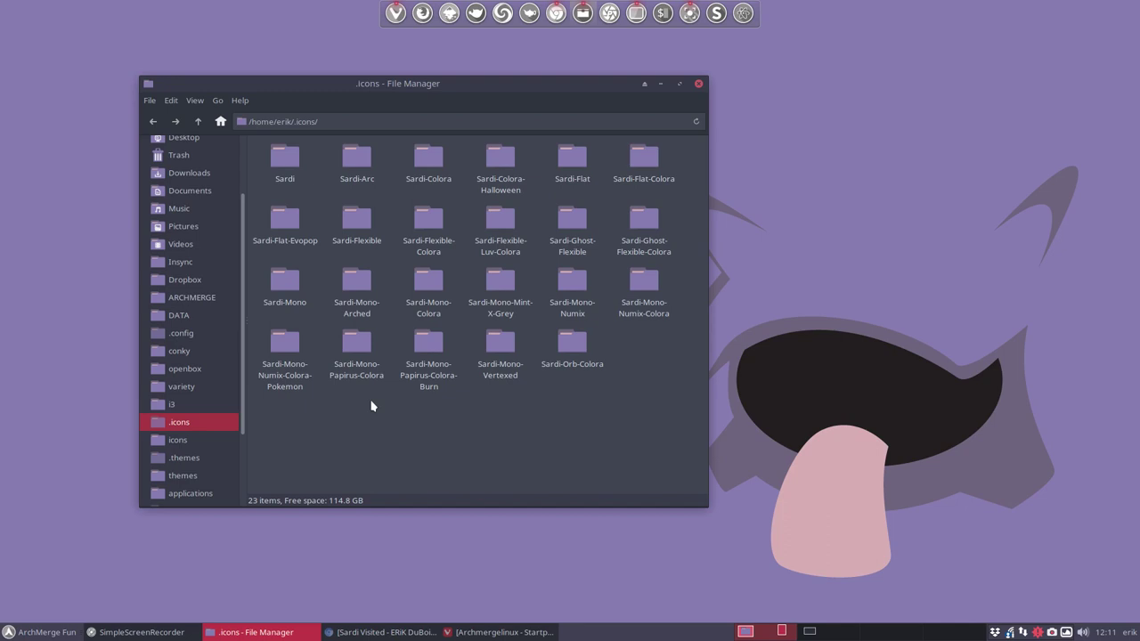
double_click(285, 283)
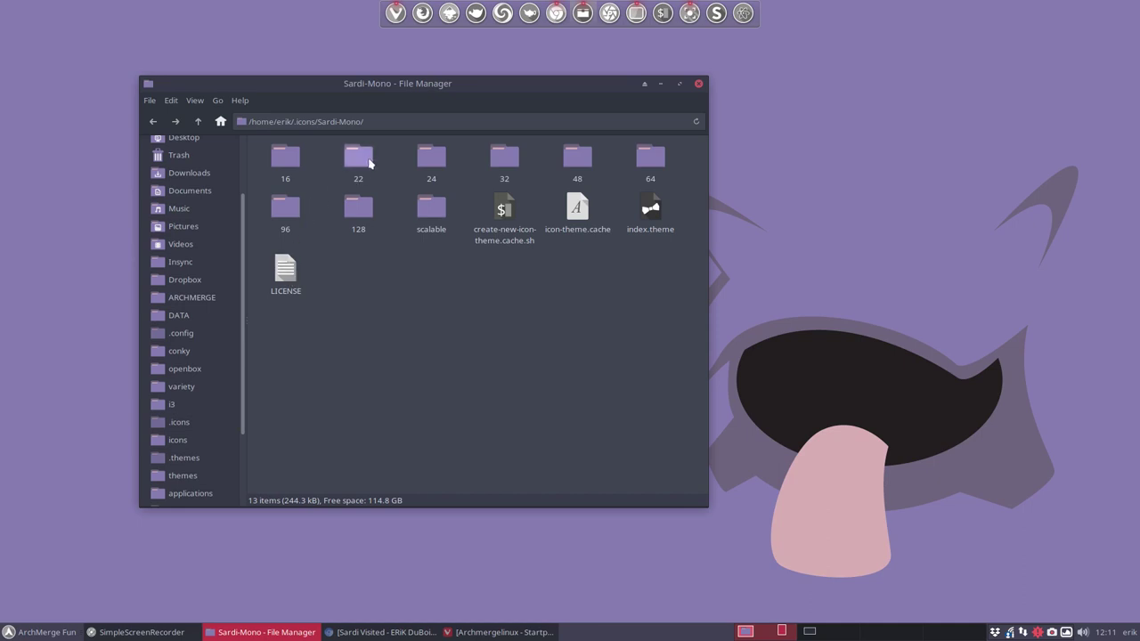
double_click(431, 207)
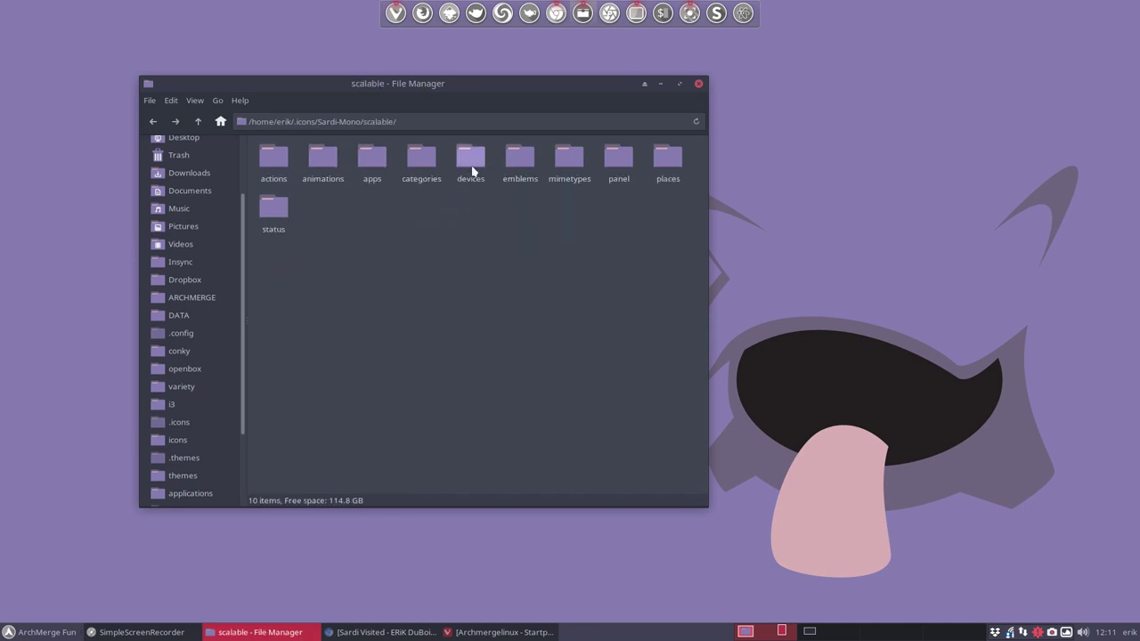
click(468, 163)
double_click(468, 164)
Open audio-speakers.svg in Sublime Text, examine the fill colours in its code, and close the editor
click(433, 218)
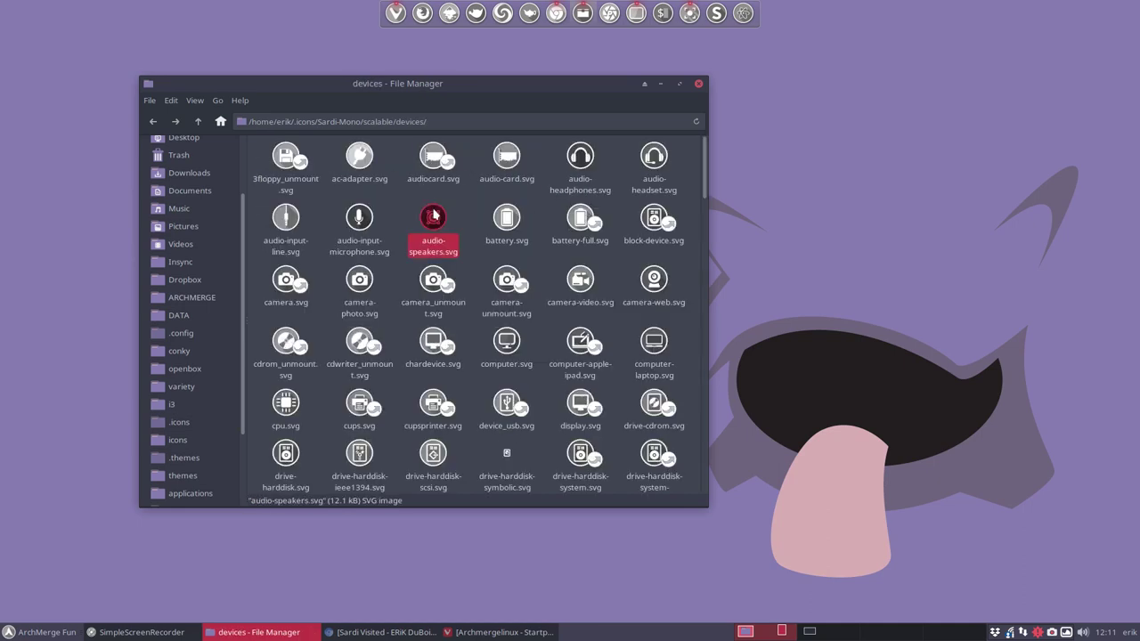
right_click(435, 212)
mouse_move(469, 235)
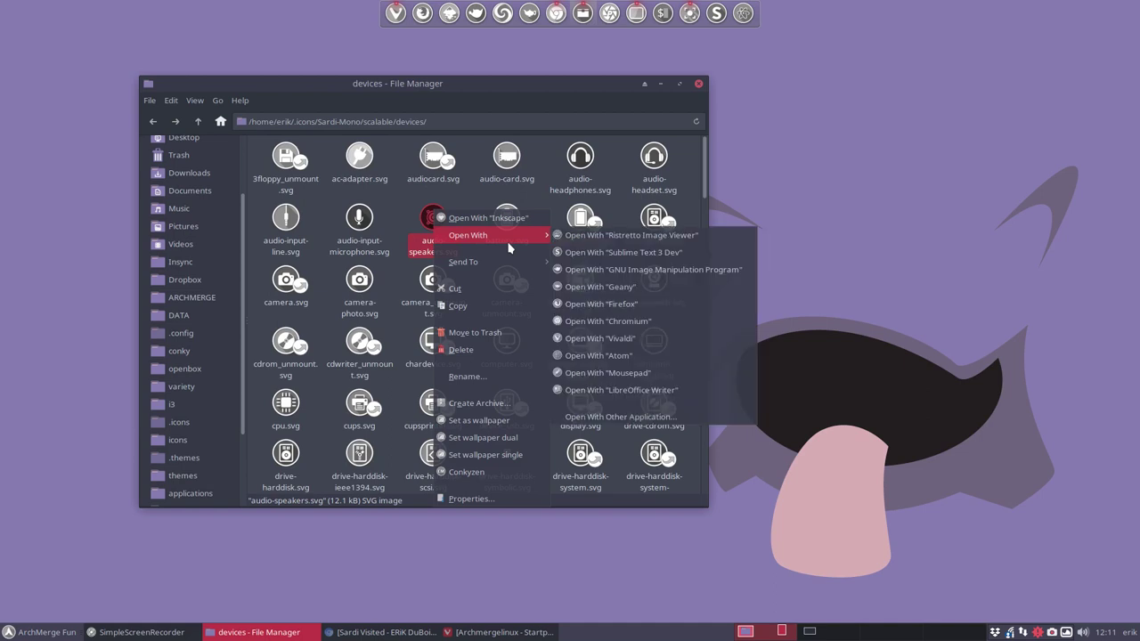
click(638, 256)
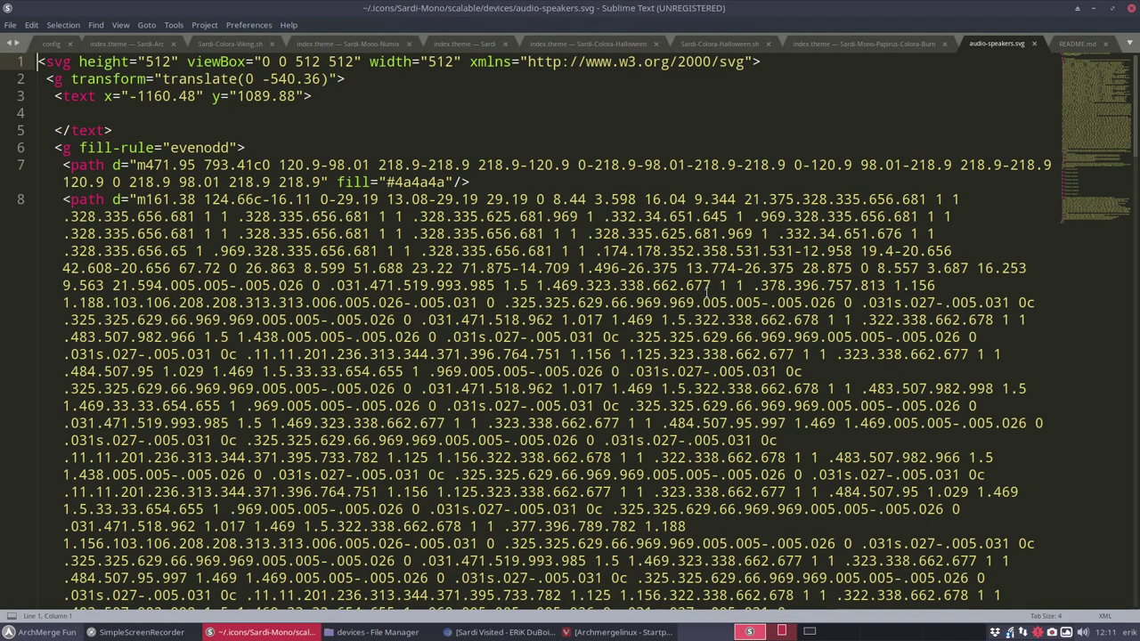
scroll(688, 331, down, 20)
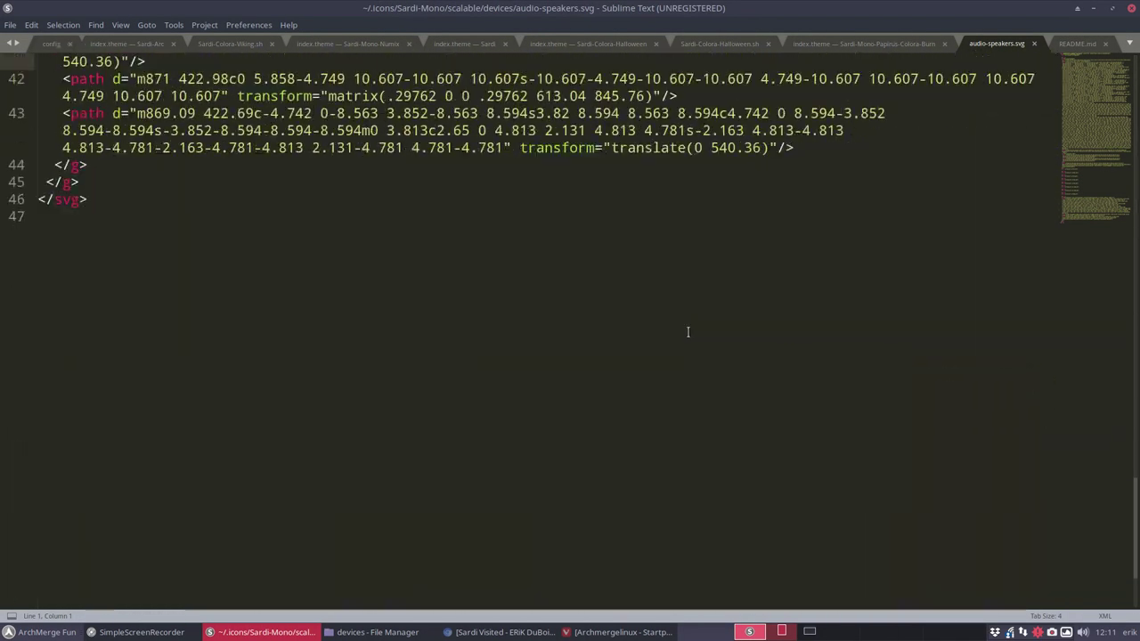
click(1132, 7)
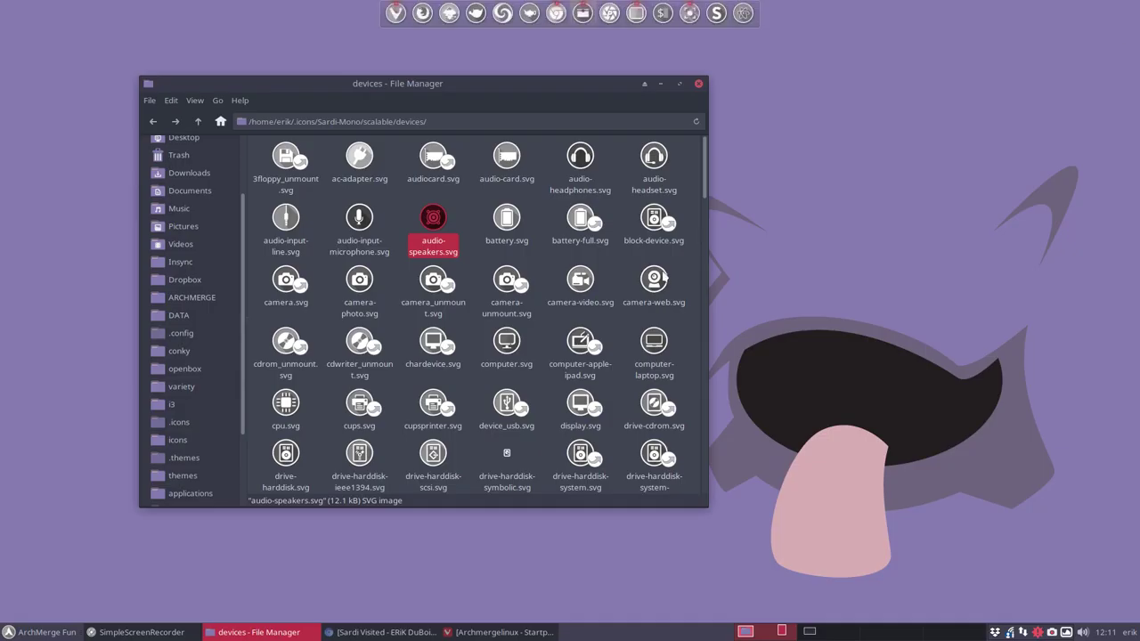
Return to the .icons folder, select Sardi-Mono-Arched, and move the file manager window closer to the middle of the desktop
click(466, 213)
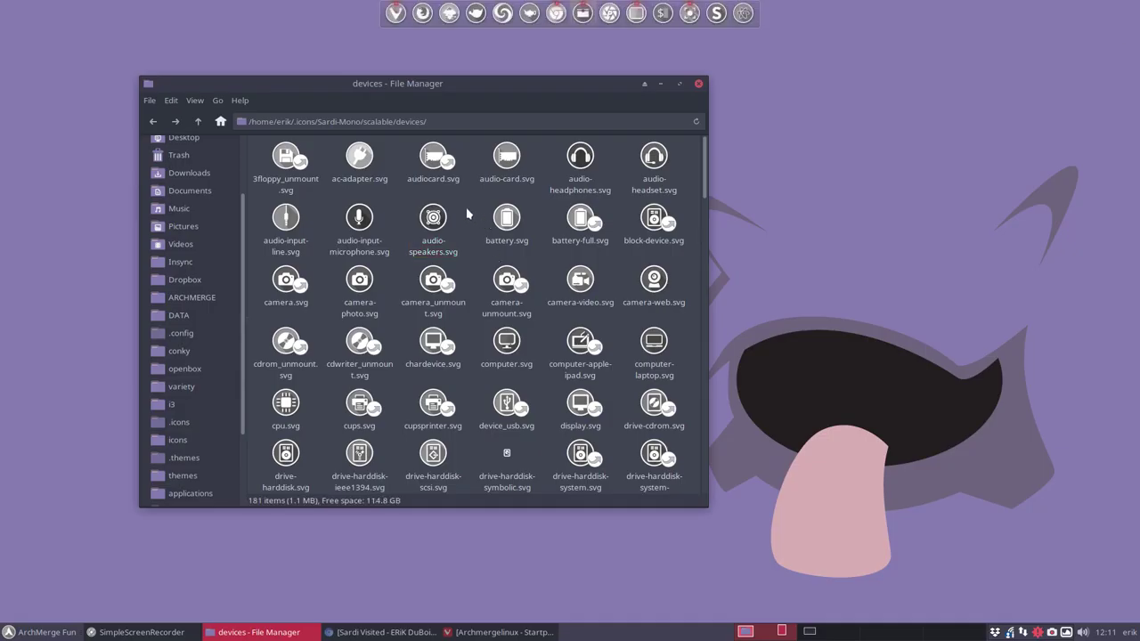
click(199, 122)
click(199, 122)
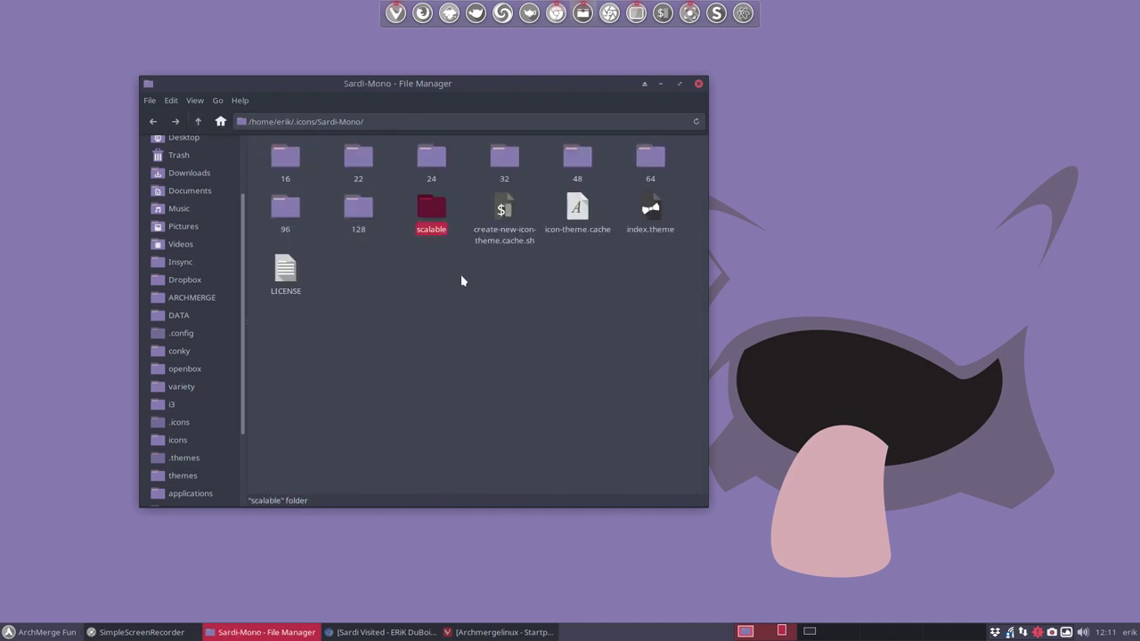
click(461, 281)
click(199, 122)
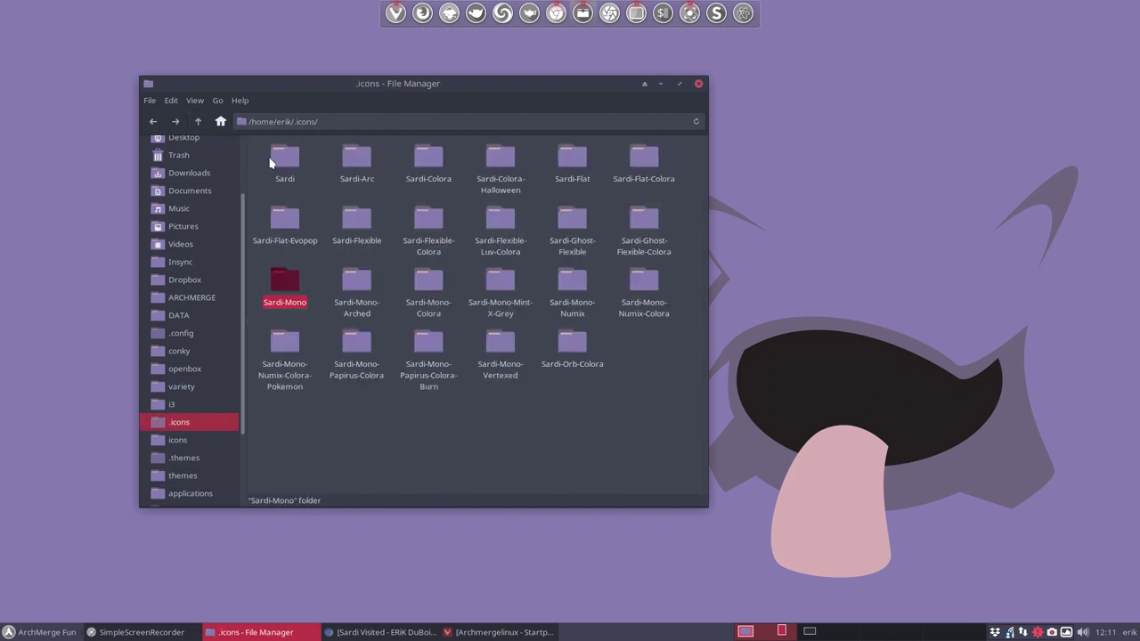
click(352, 282)
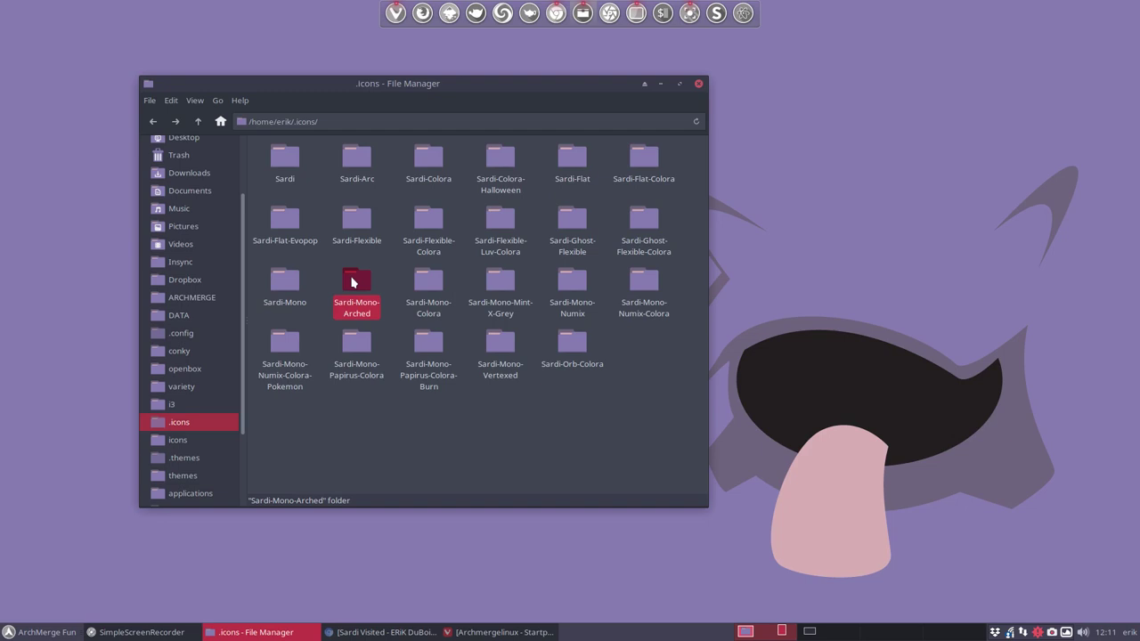
drag(450, 87, 544, 93)
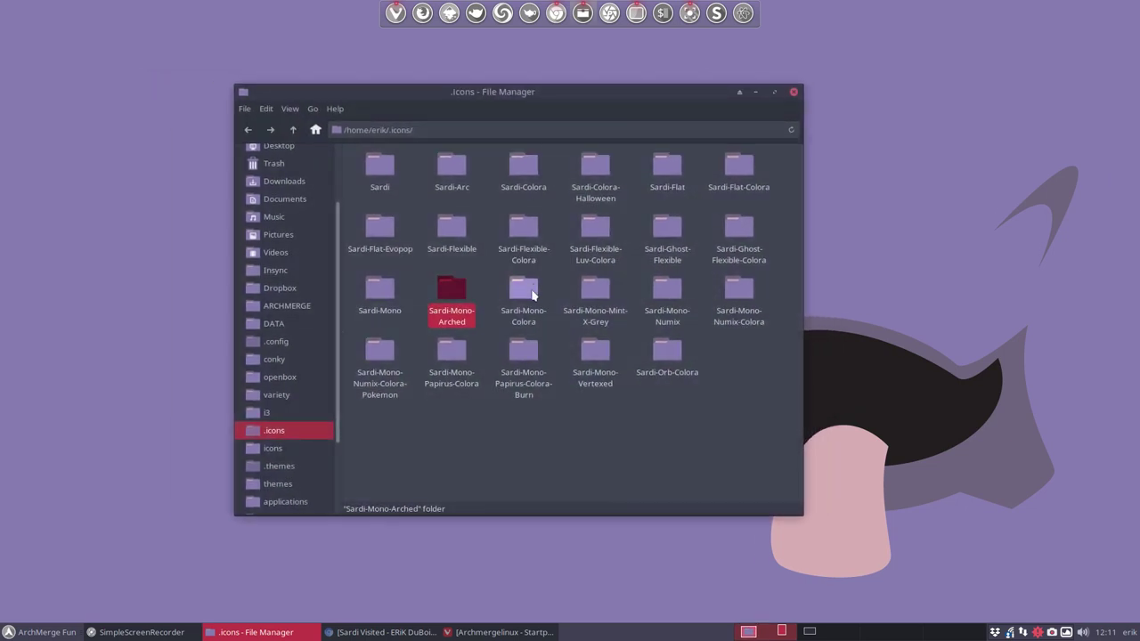